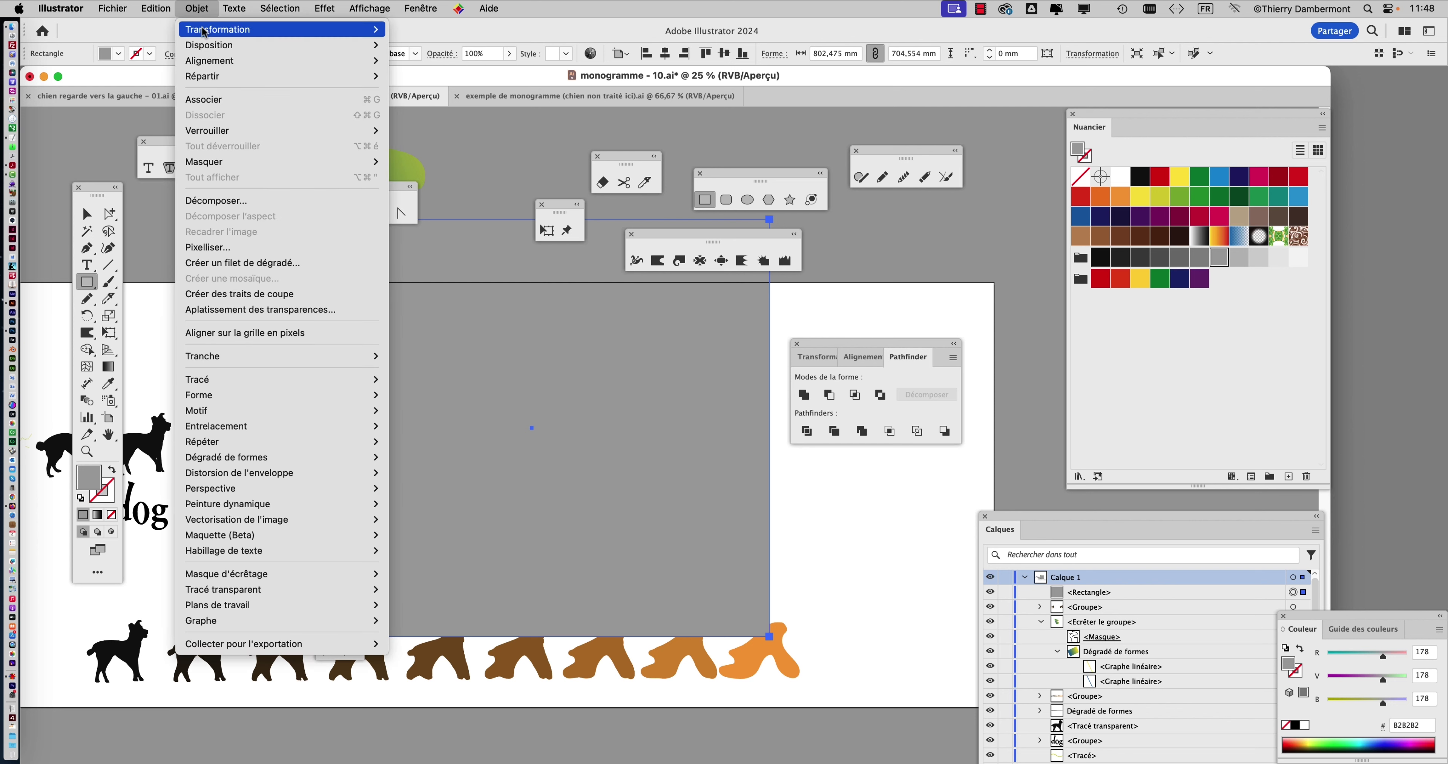
Send the selected grey rectangle behind all the other artwork.
mouse_move(212, 47)
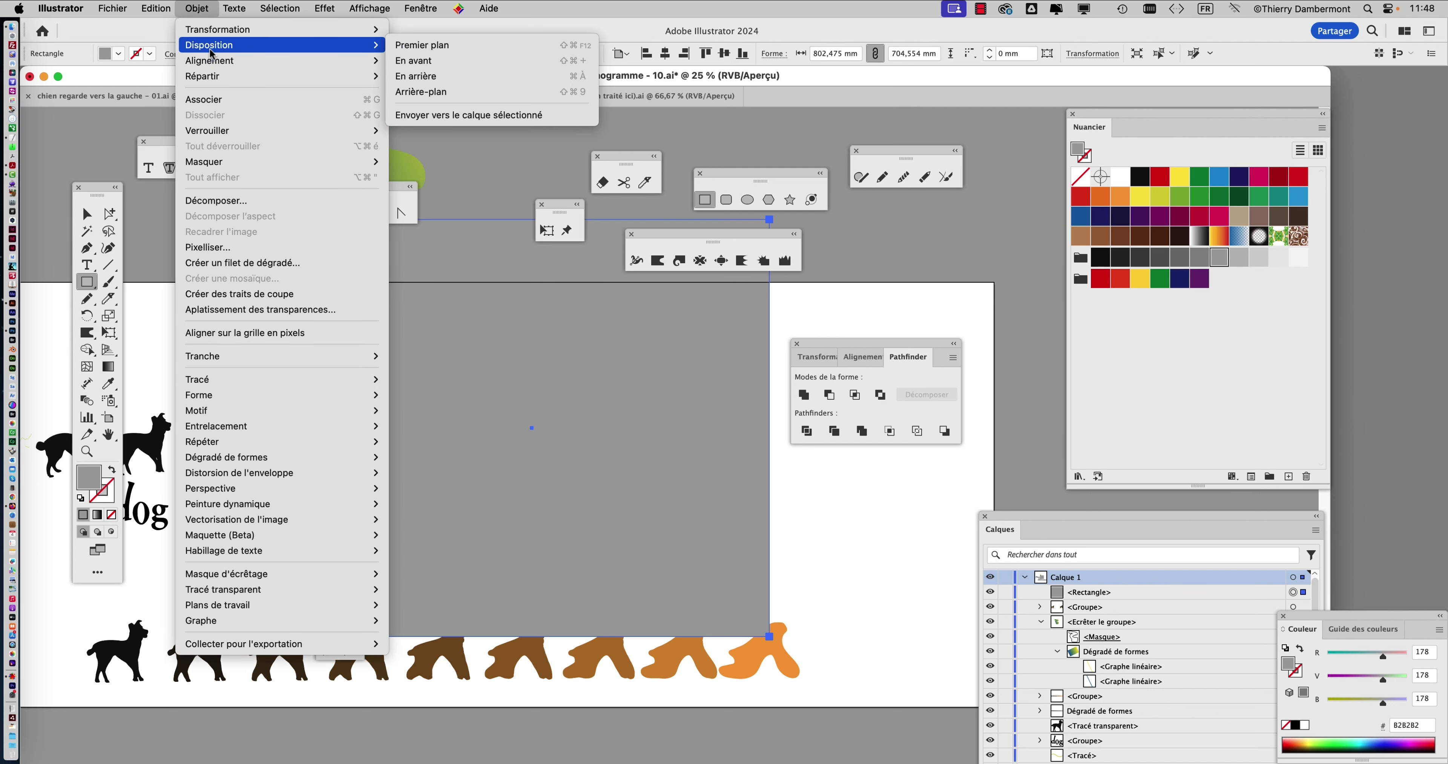
click(439, 91)
scroll(656, 412, down, 2)
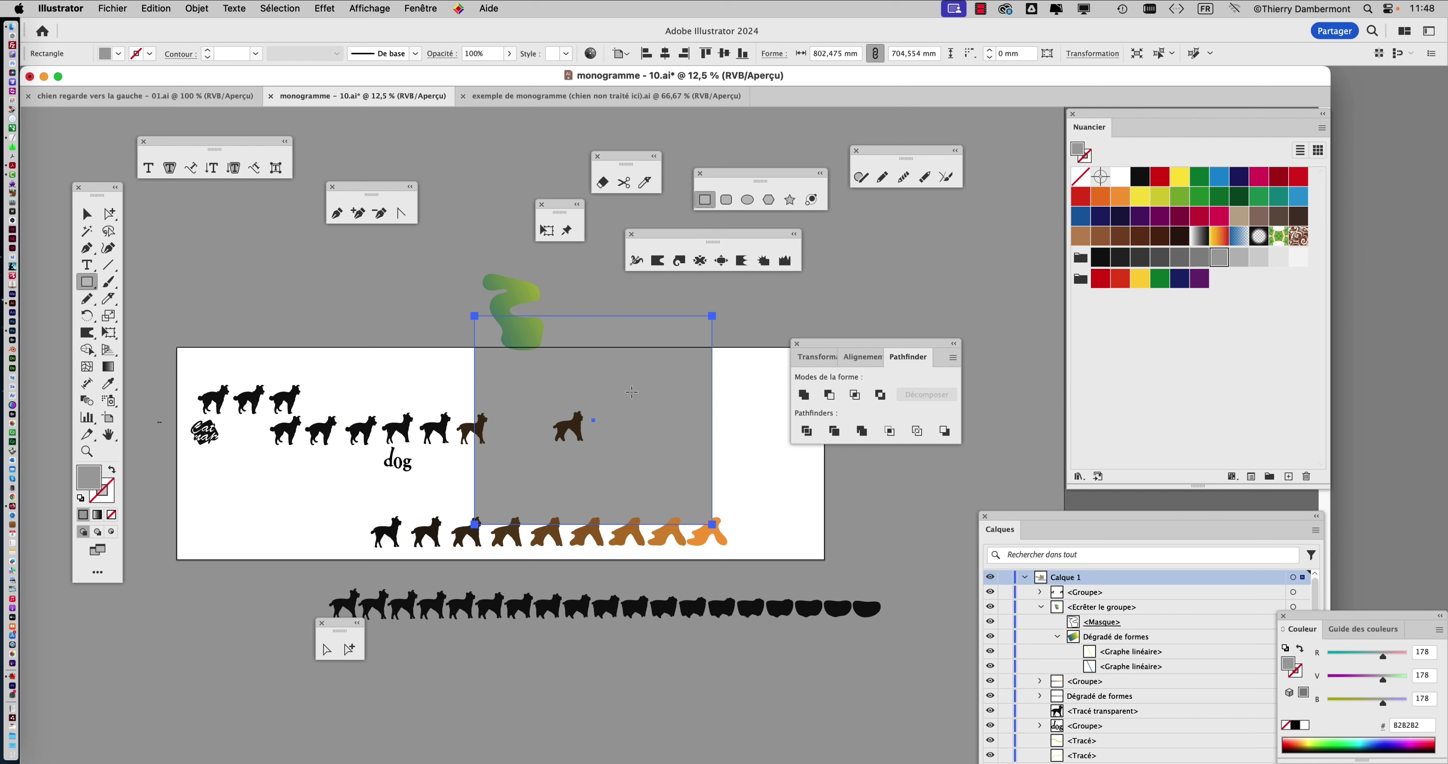
scroll(632, 392, up, 1)
Enlarge the layer list to reach the grey rectangle's entry, lock that rectangle, and resize and move the list aside.
click(197, 7)
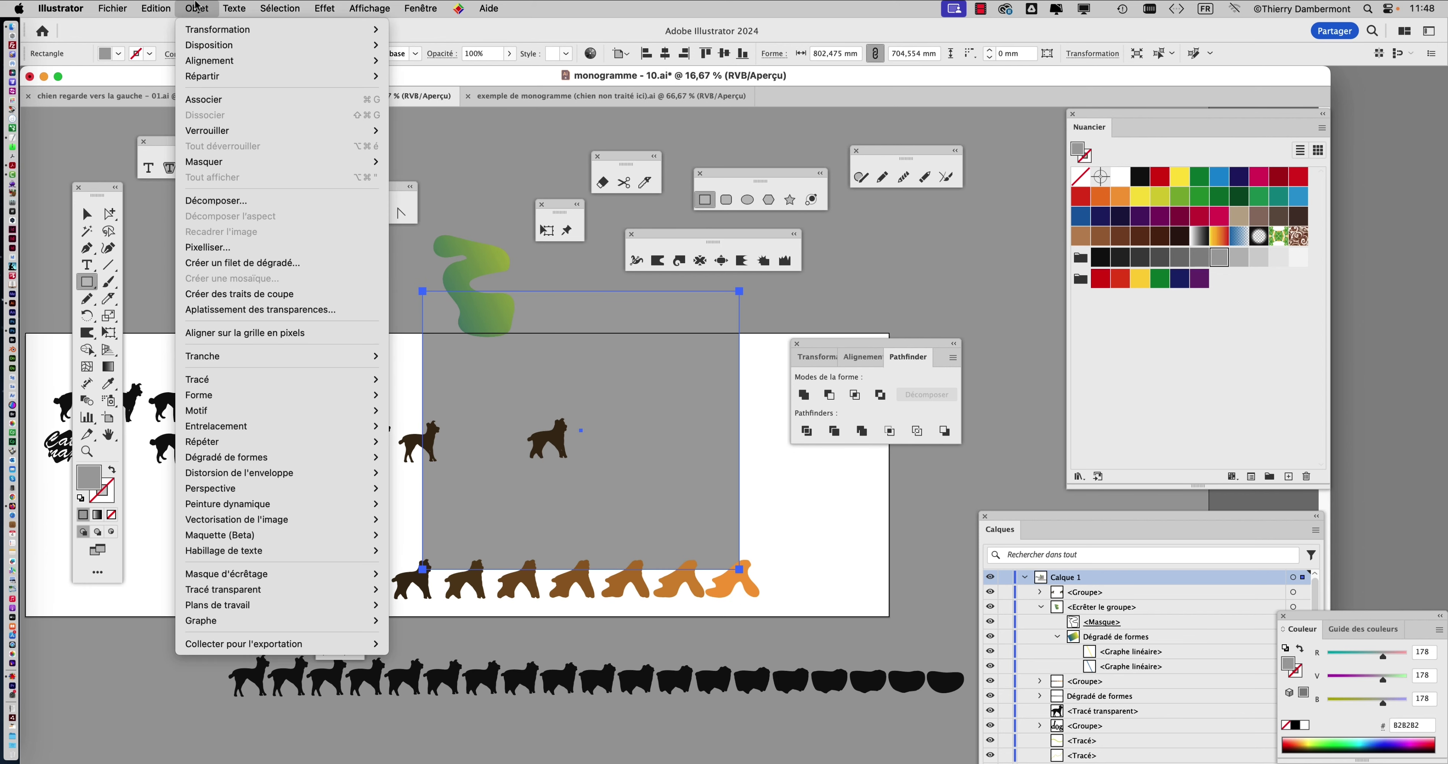
mouse_move(219, 135)
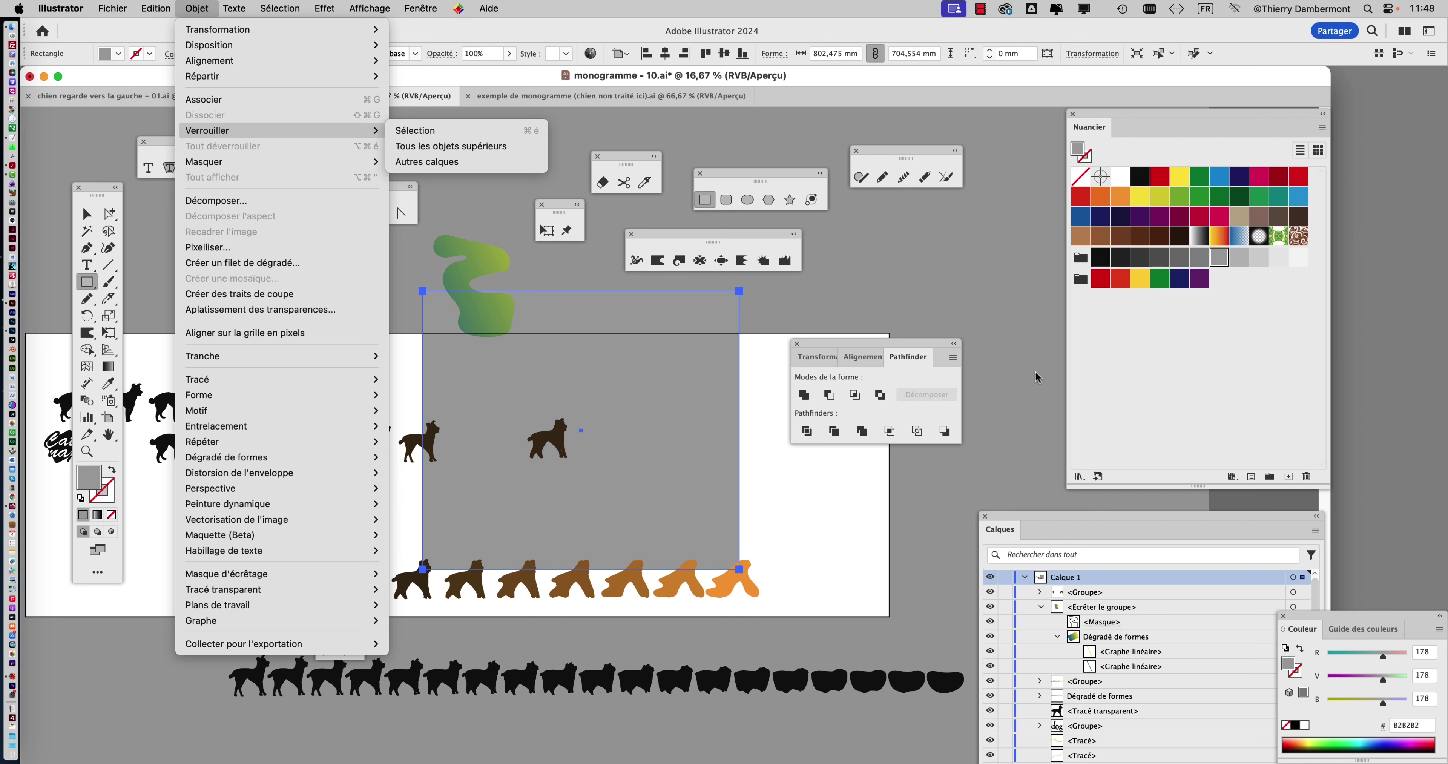
click(1086, 522)
drag(1087, 524, 872, 112)
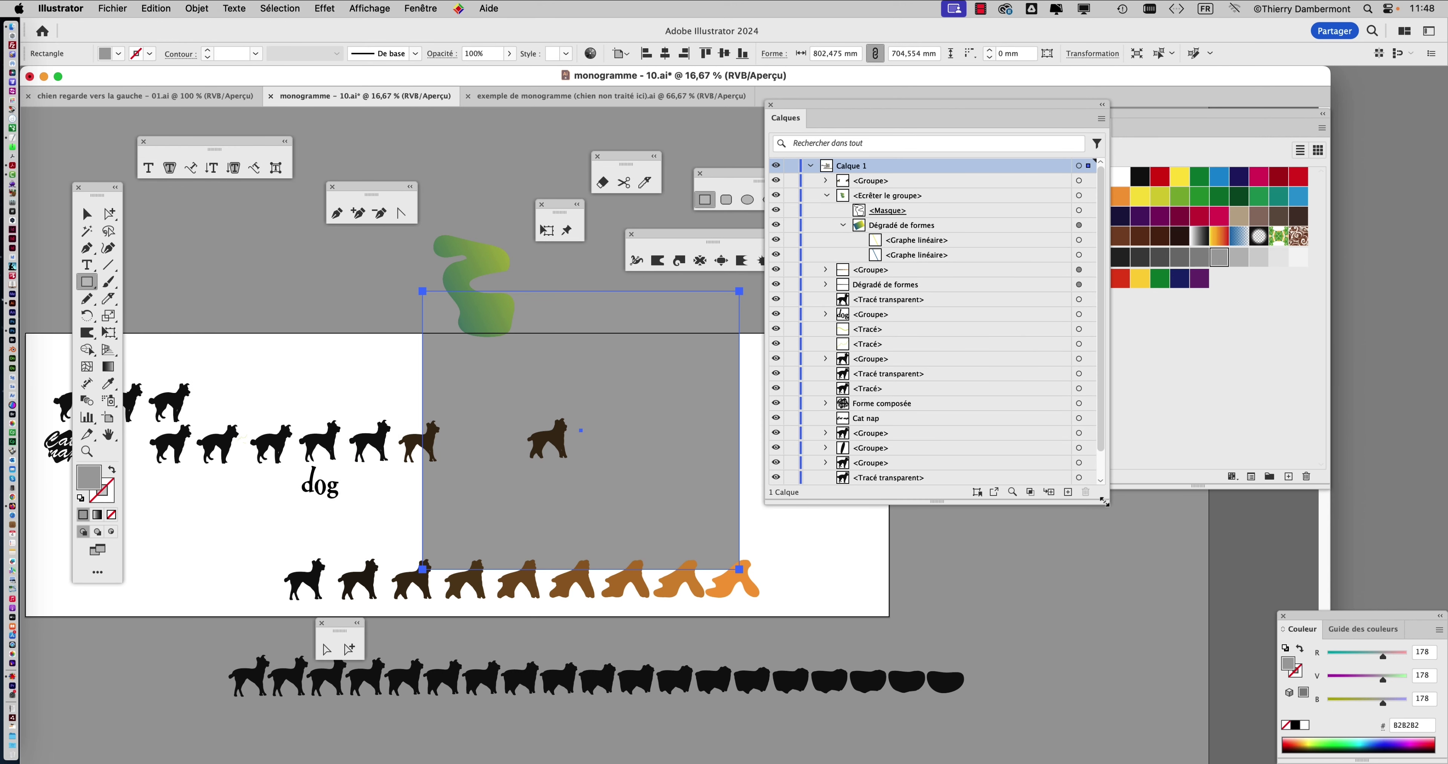
drag(1105, 500, 1183, 645)
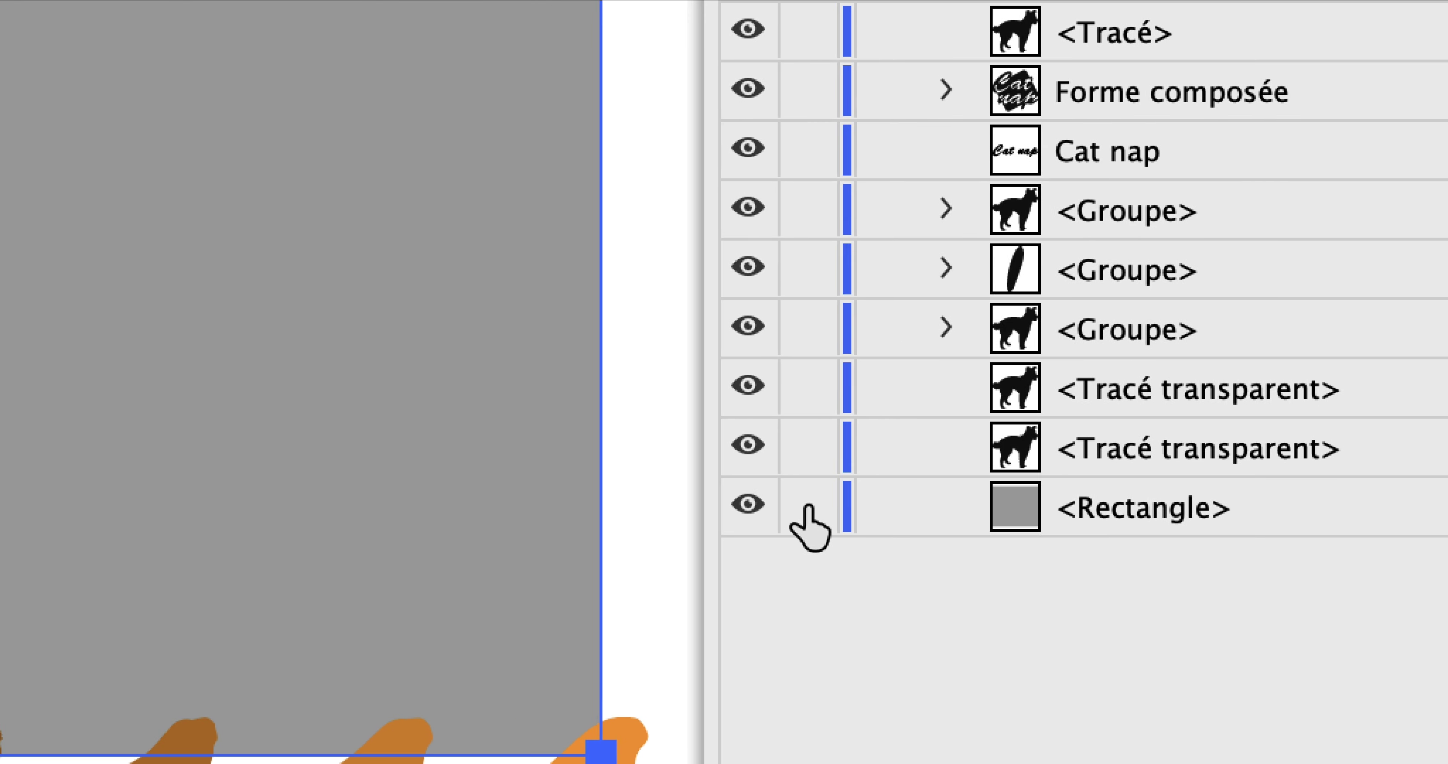
click(810, 503)
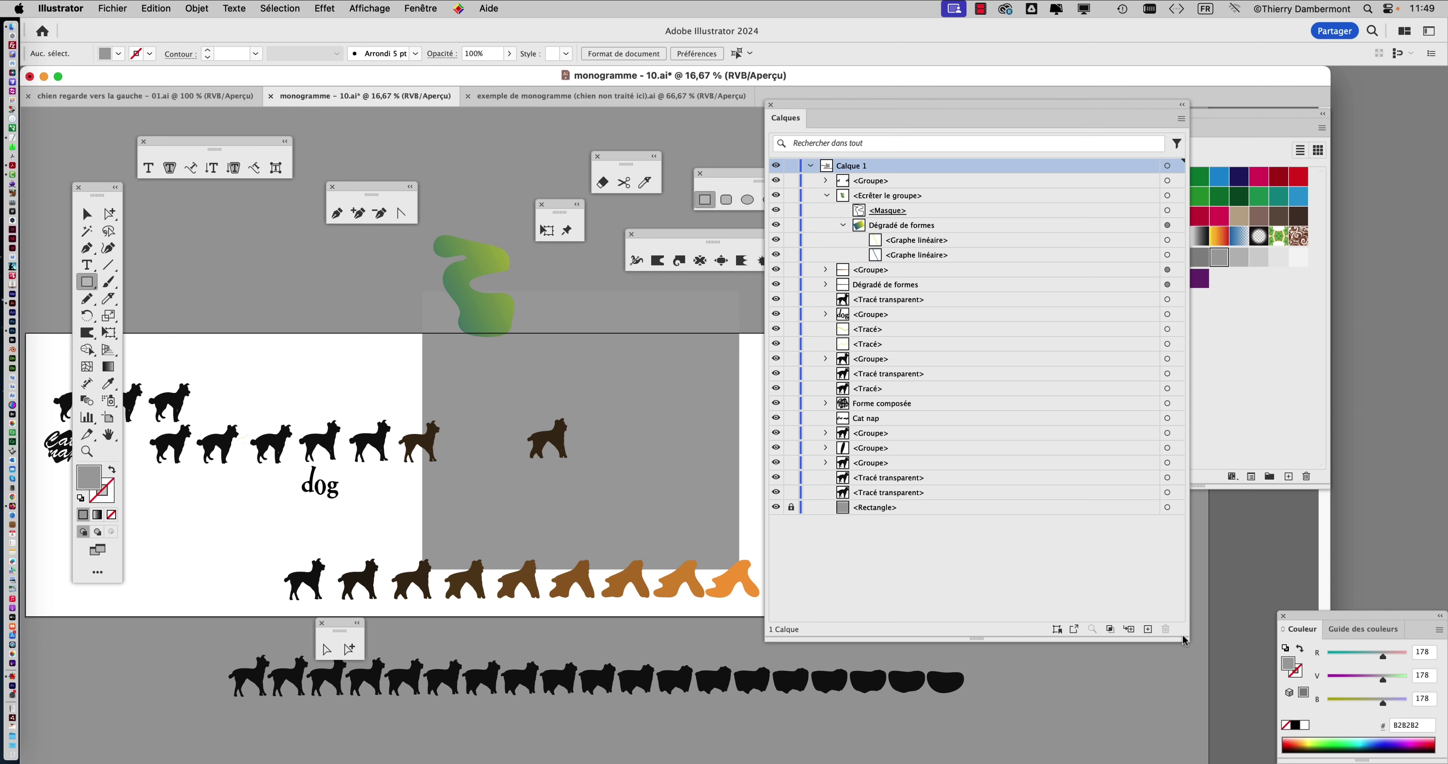
drag(1185, 639, 1044, 603)
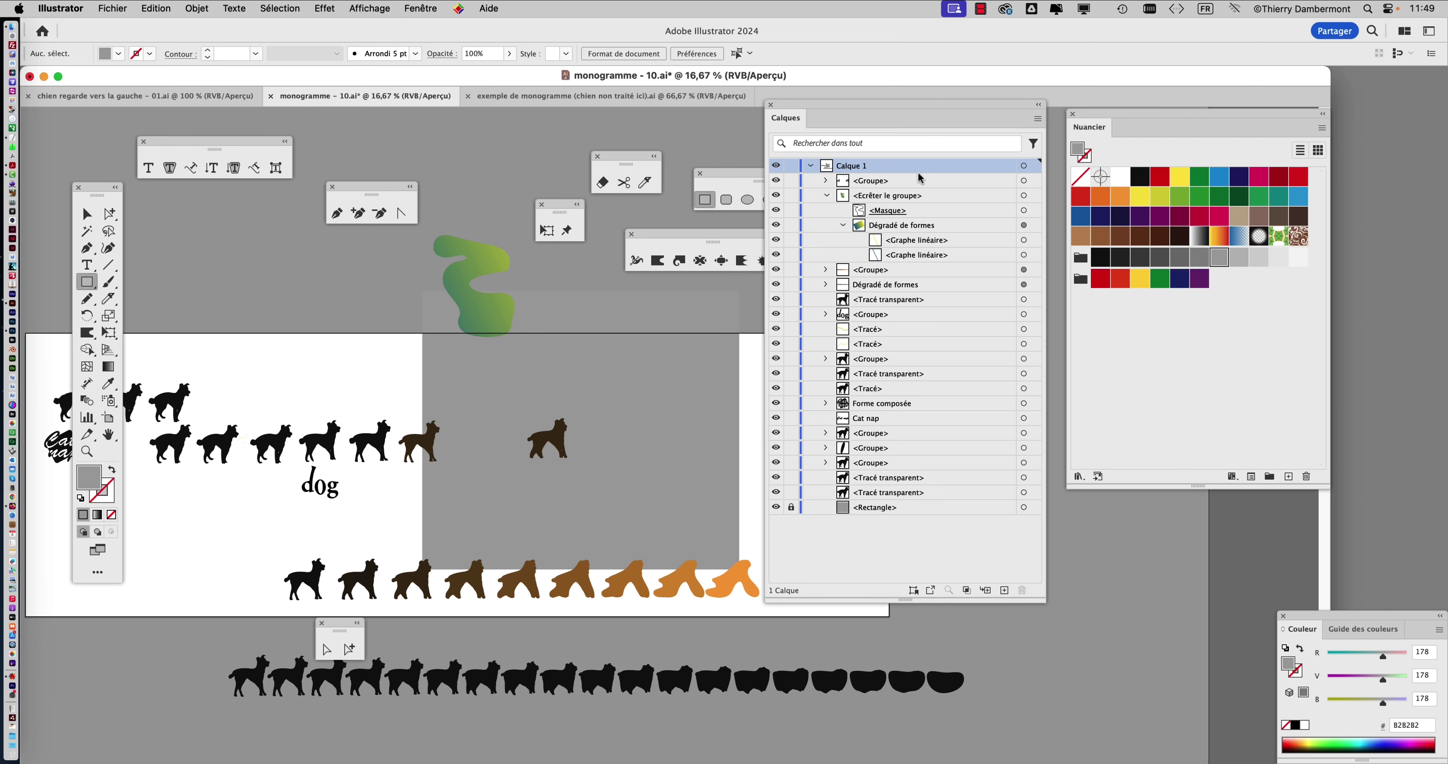
drag(816, 101, 955, 117)
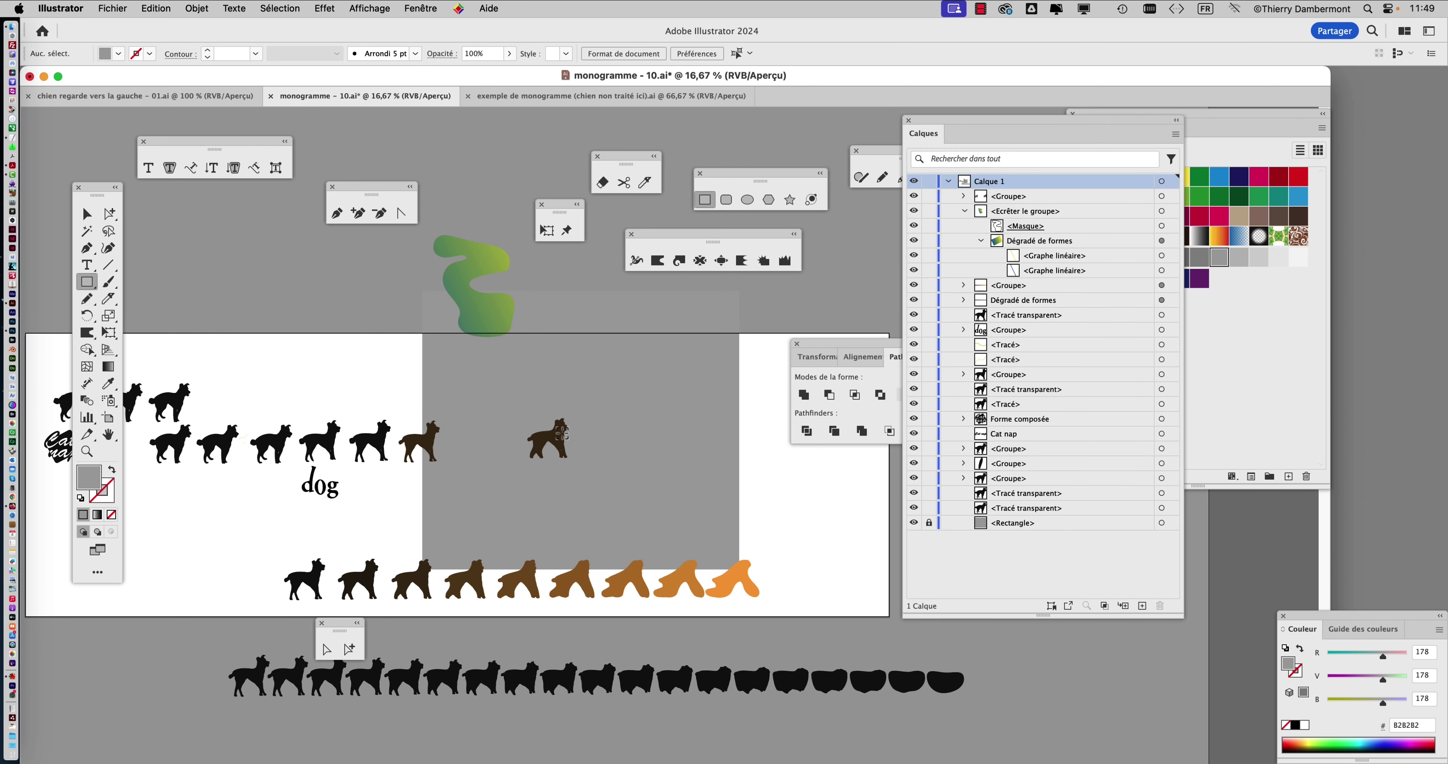
Select the dark brown dog standing on the grey rectangle.
scroll(565, 433, up, 5)
click(87, 214)
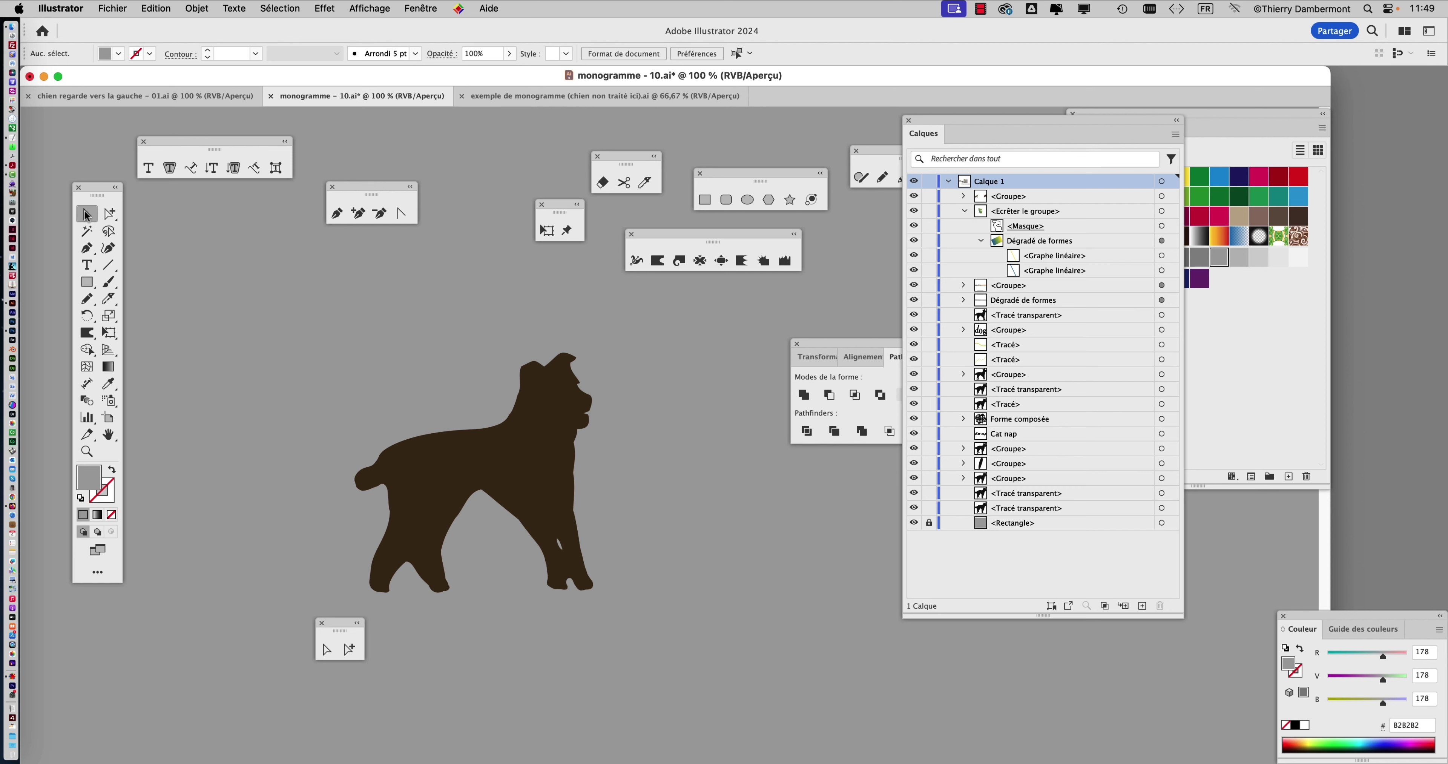
click(484, 444)
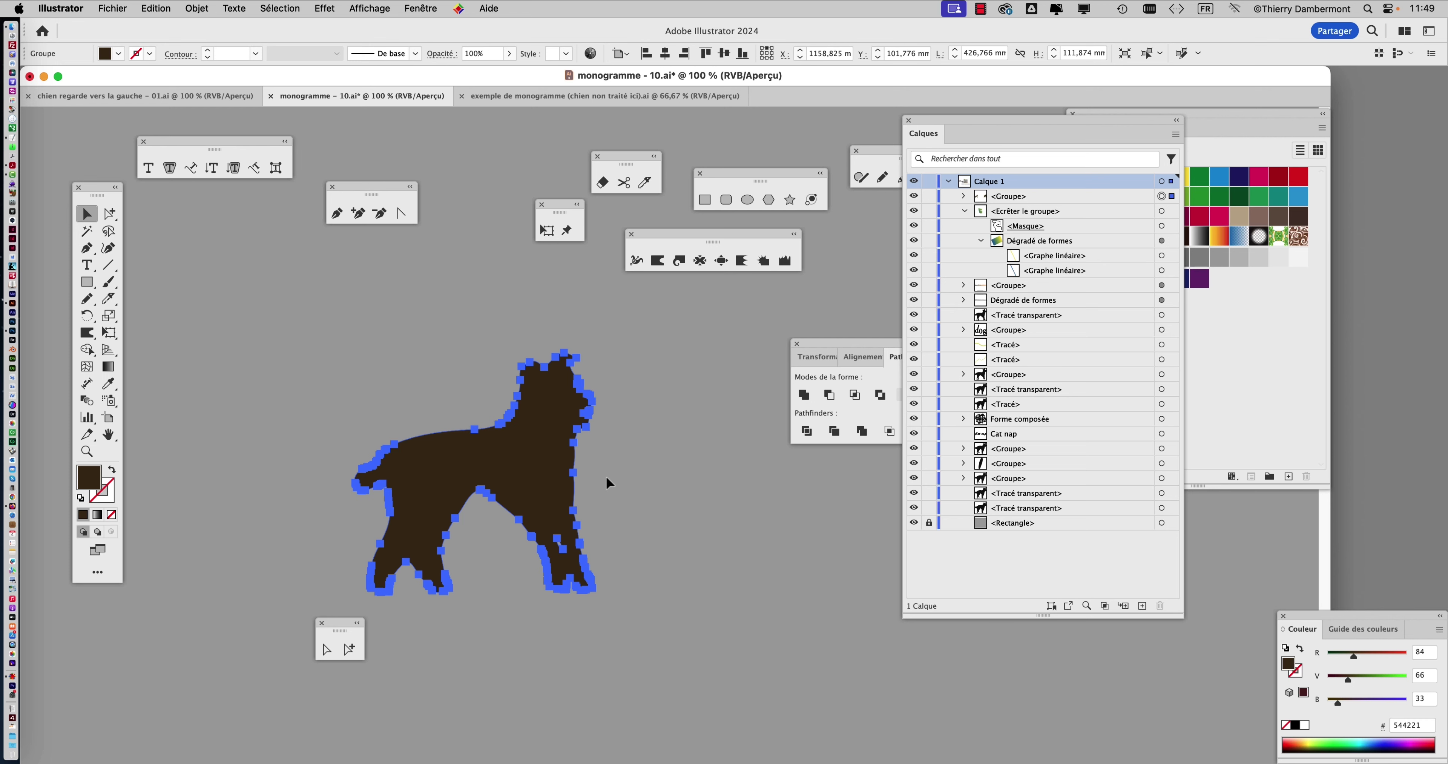
scroll(602, 471, down, 1)
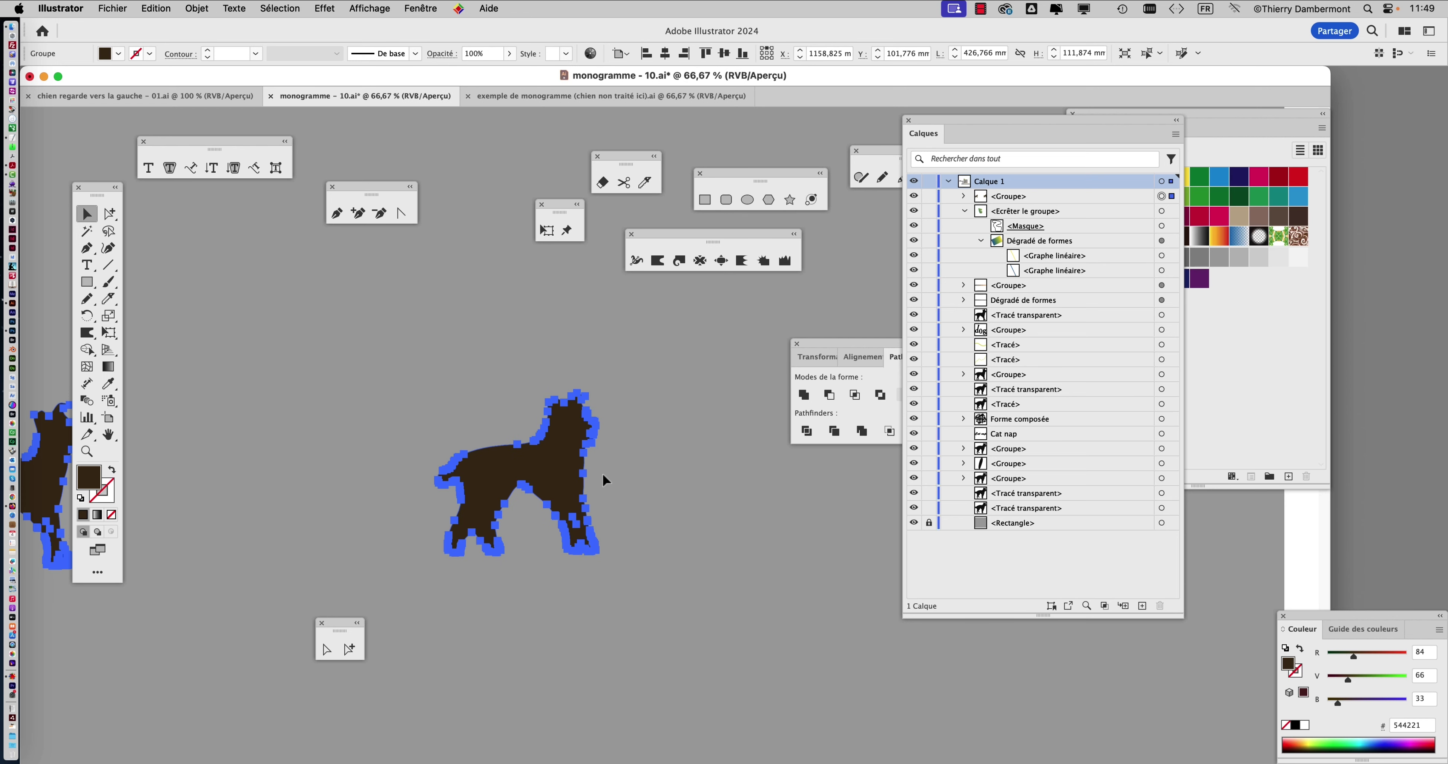
click(604, 473)
click(554, 475)
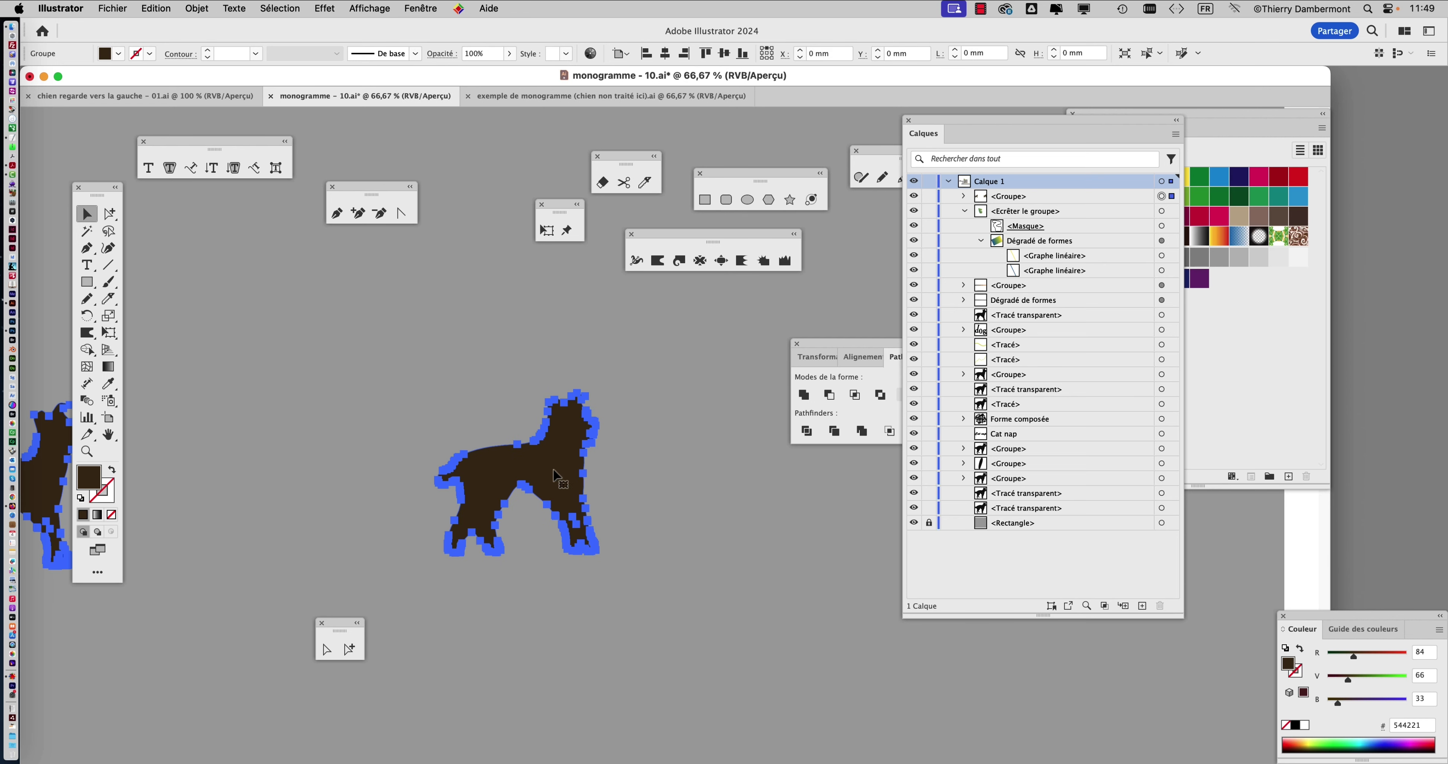
Highlight the locked grey rectangle's entry in the layer list.
click(1011, 526)
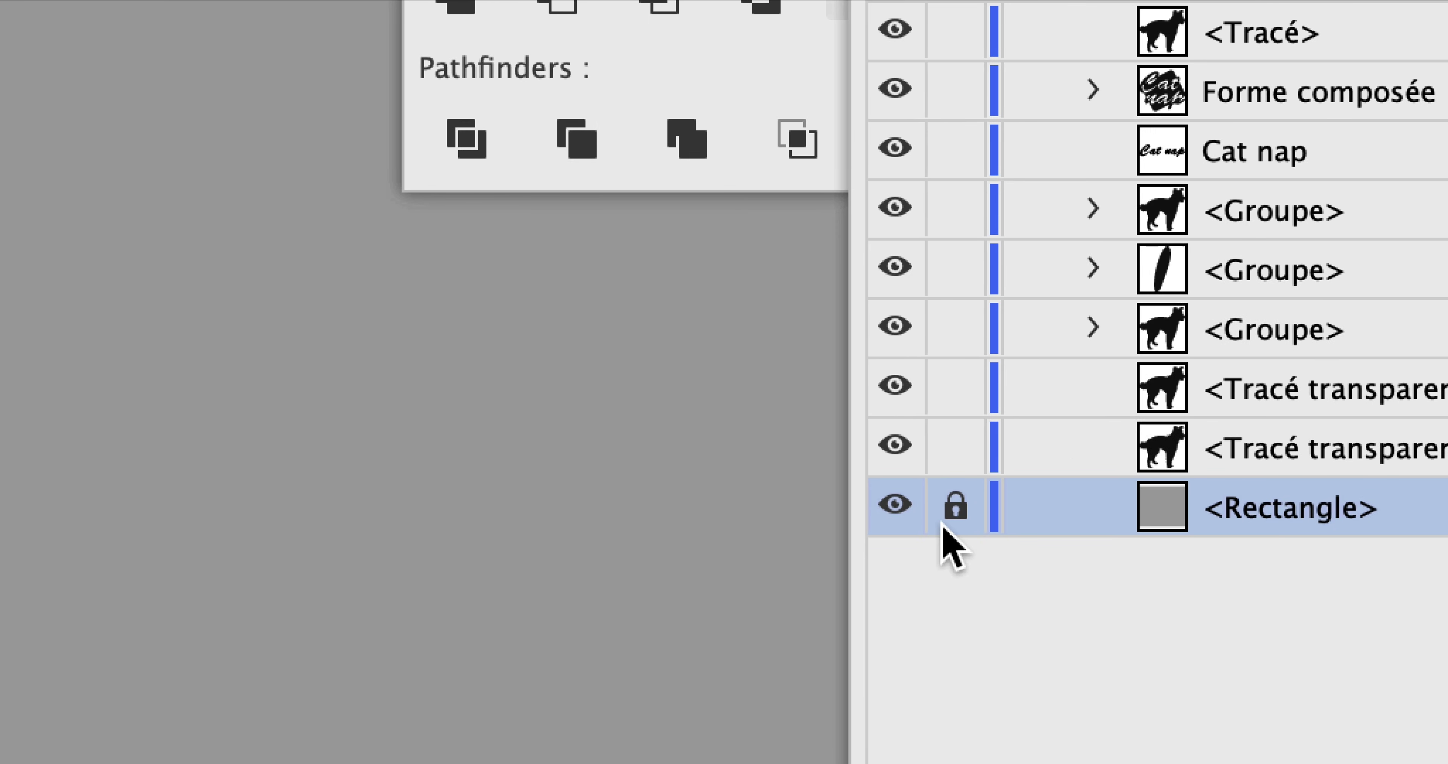
click(950, 519)
click(950, 518)
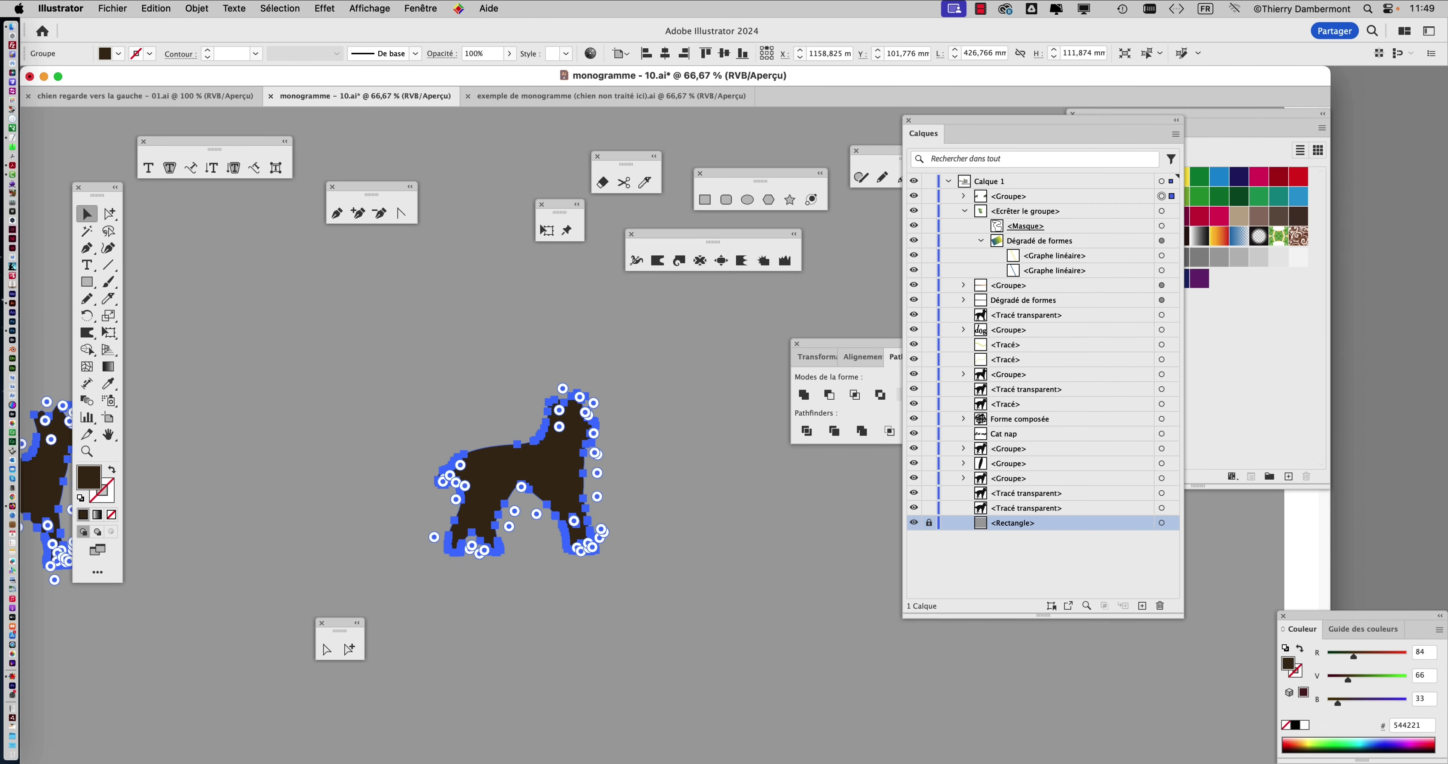
Select the left dark brown dog on its own inside the group with the Group Selection tool.
scroll(642, 400, down, 3)
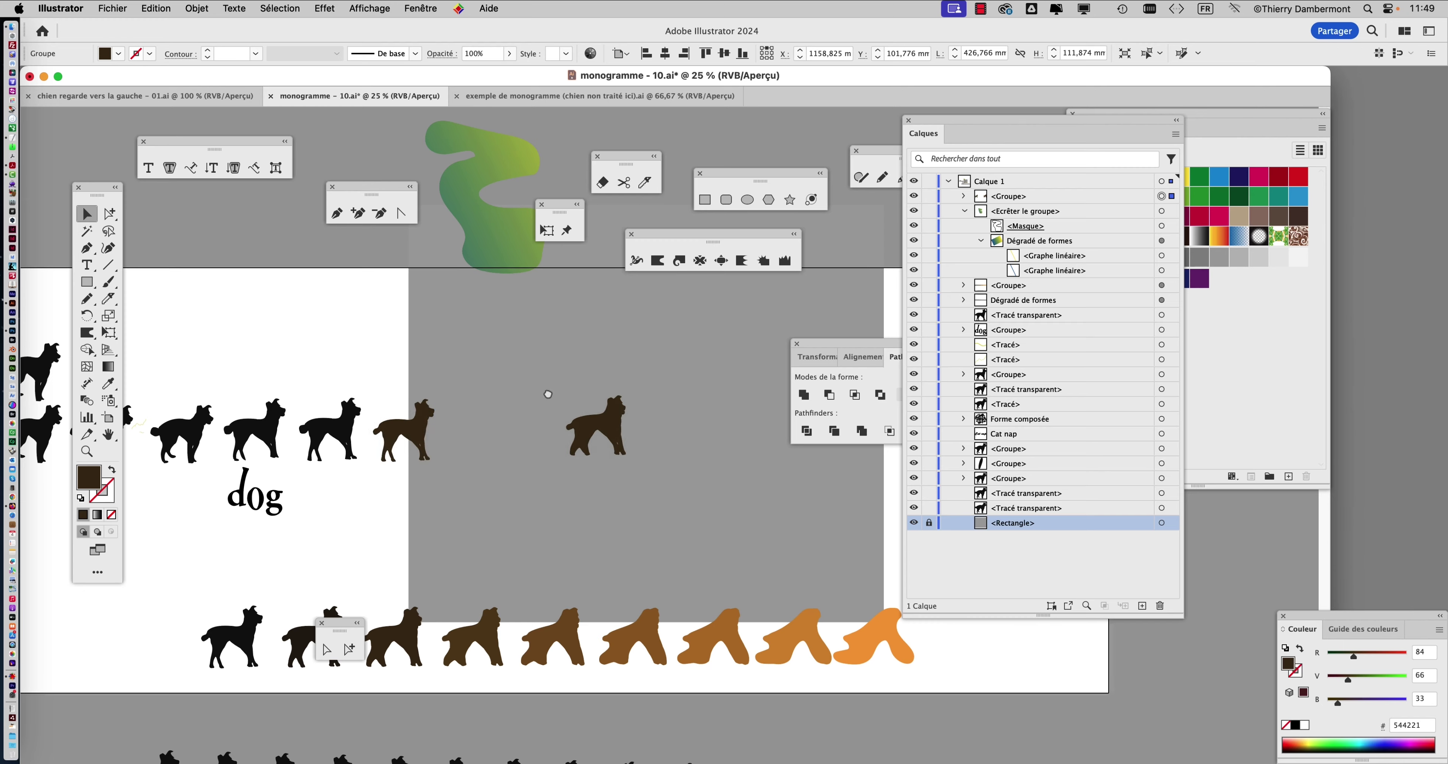
drag(546, 390, 425, 423)
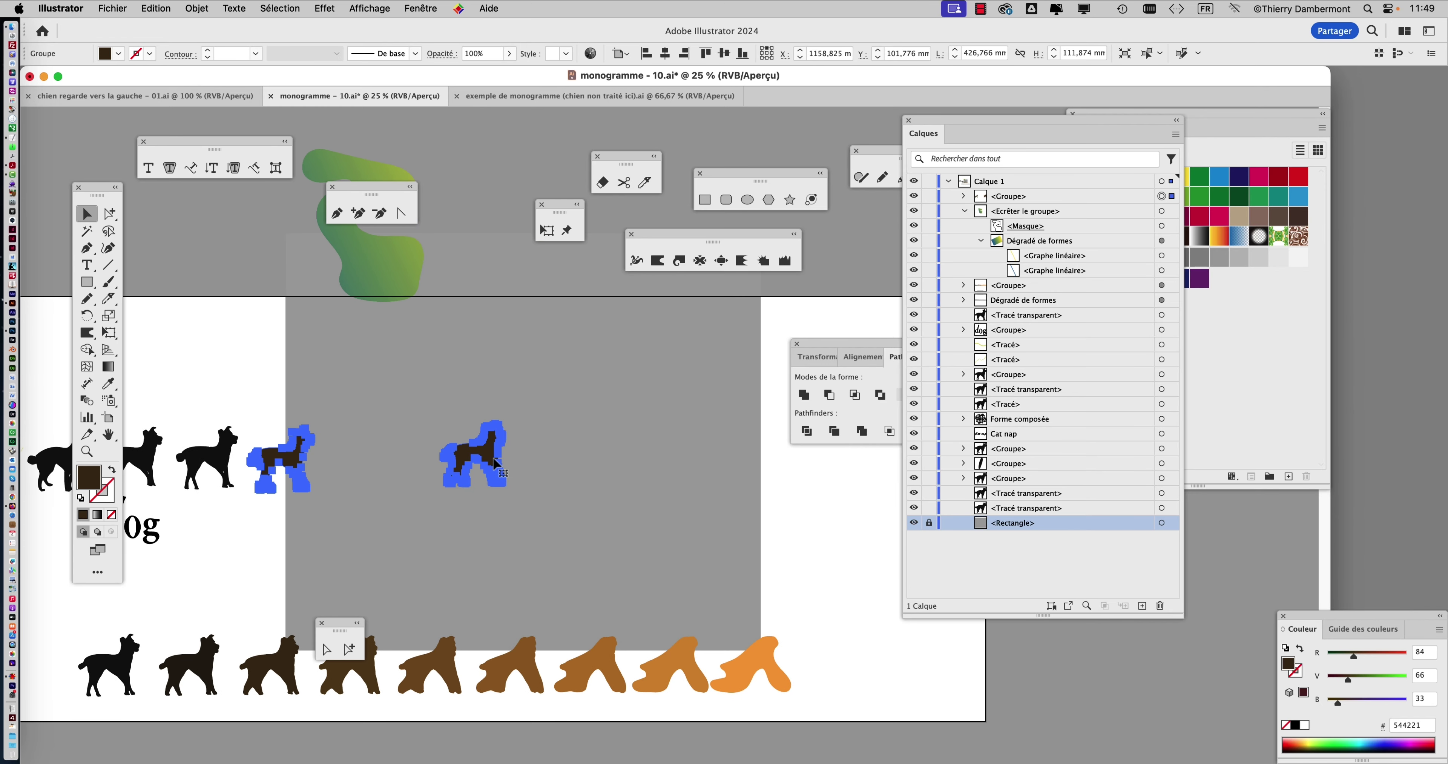
click(110, 214)
click(478, 460)
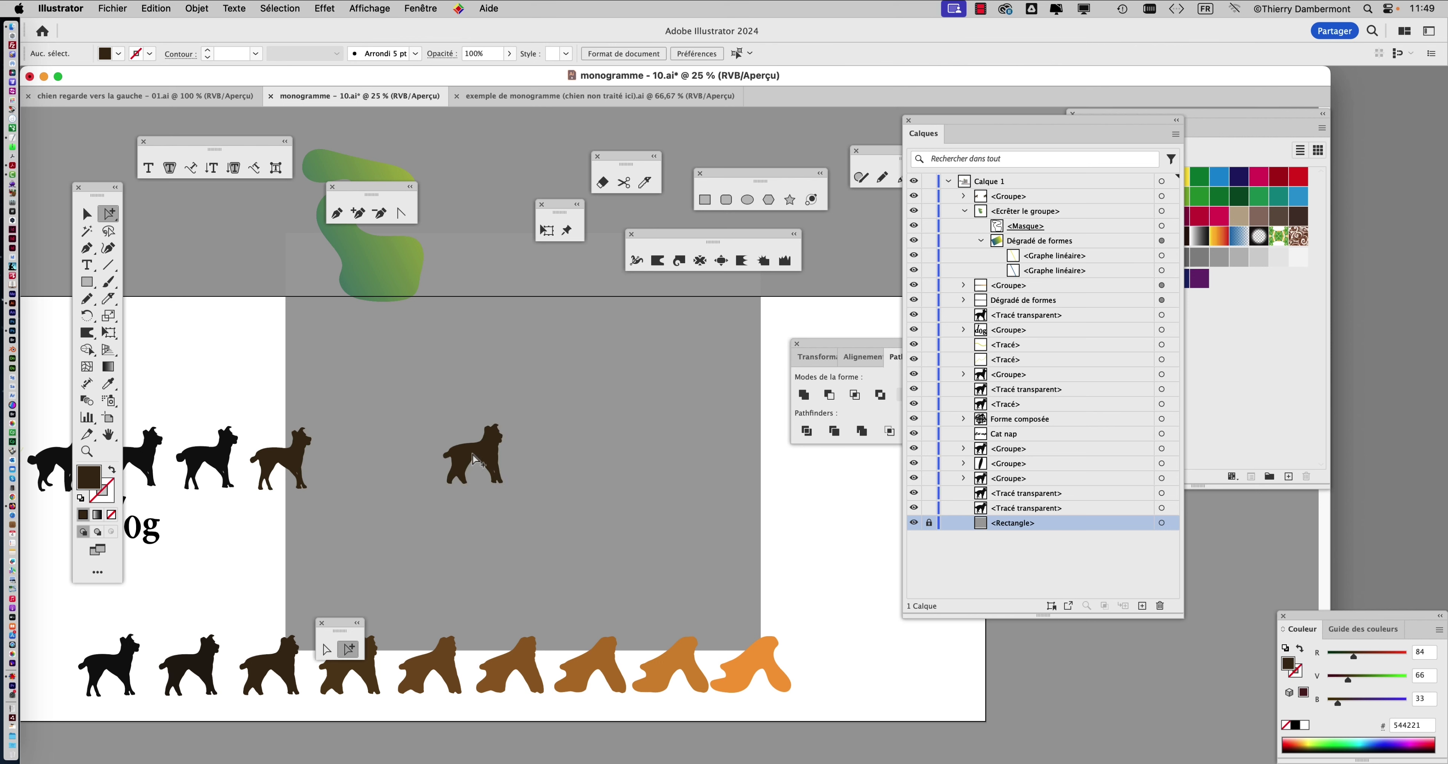
click(294, 458)
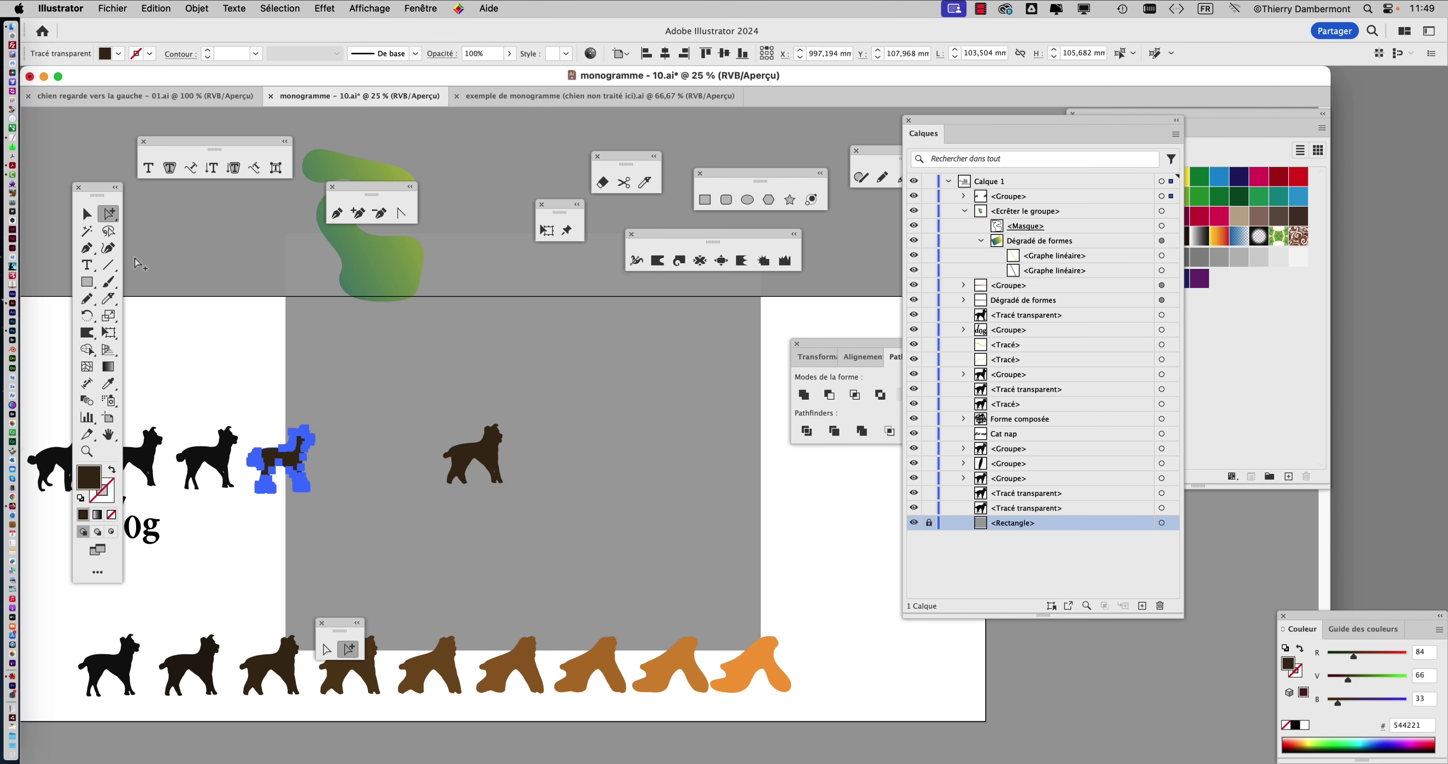
Expand the group of two dark brown dogs in the layer list and ungroup it.
click(86, 213)
click(371, 376)
click(483, 460)
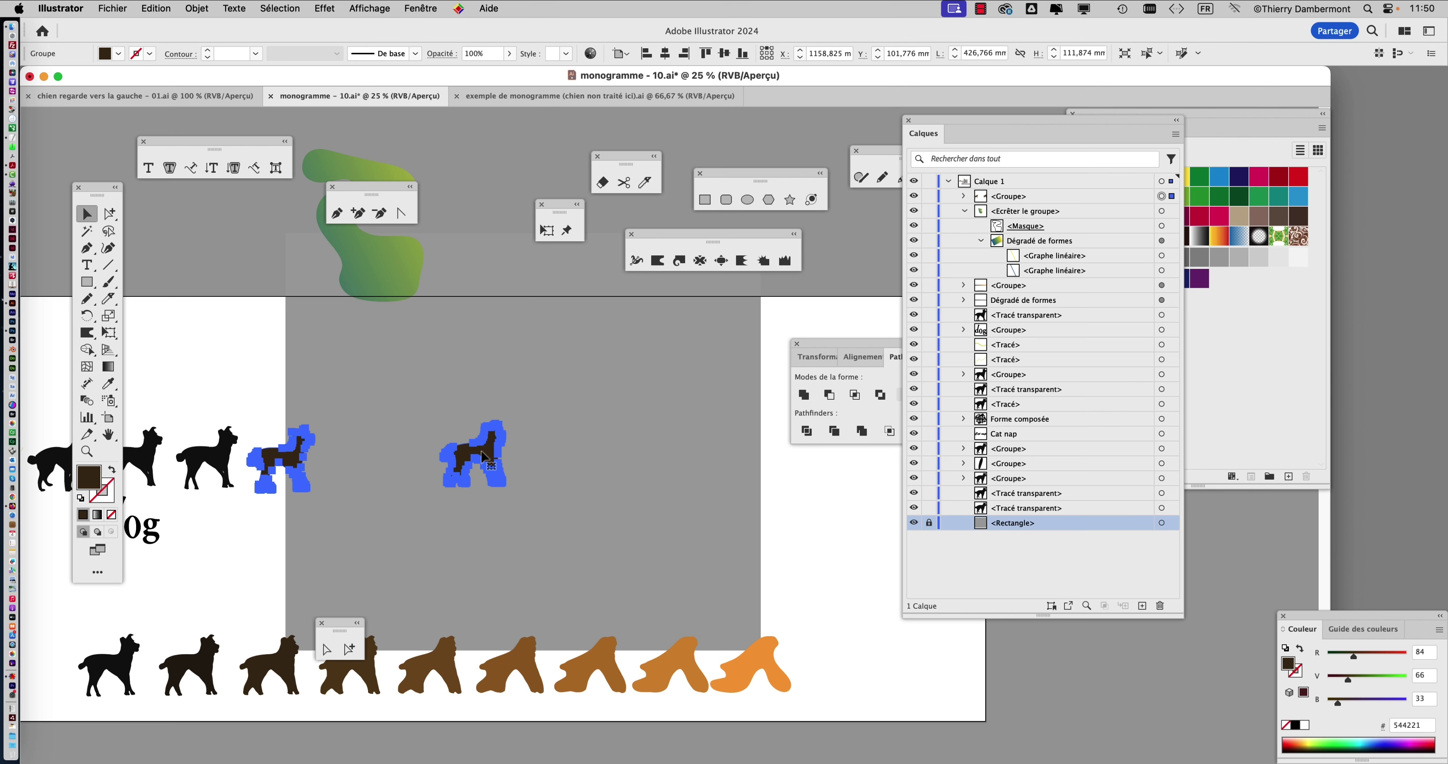
click(964, 196)
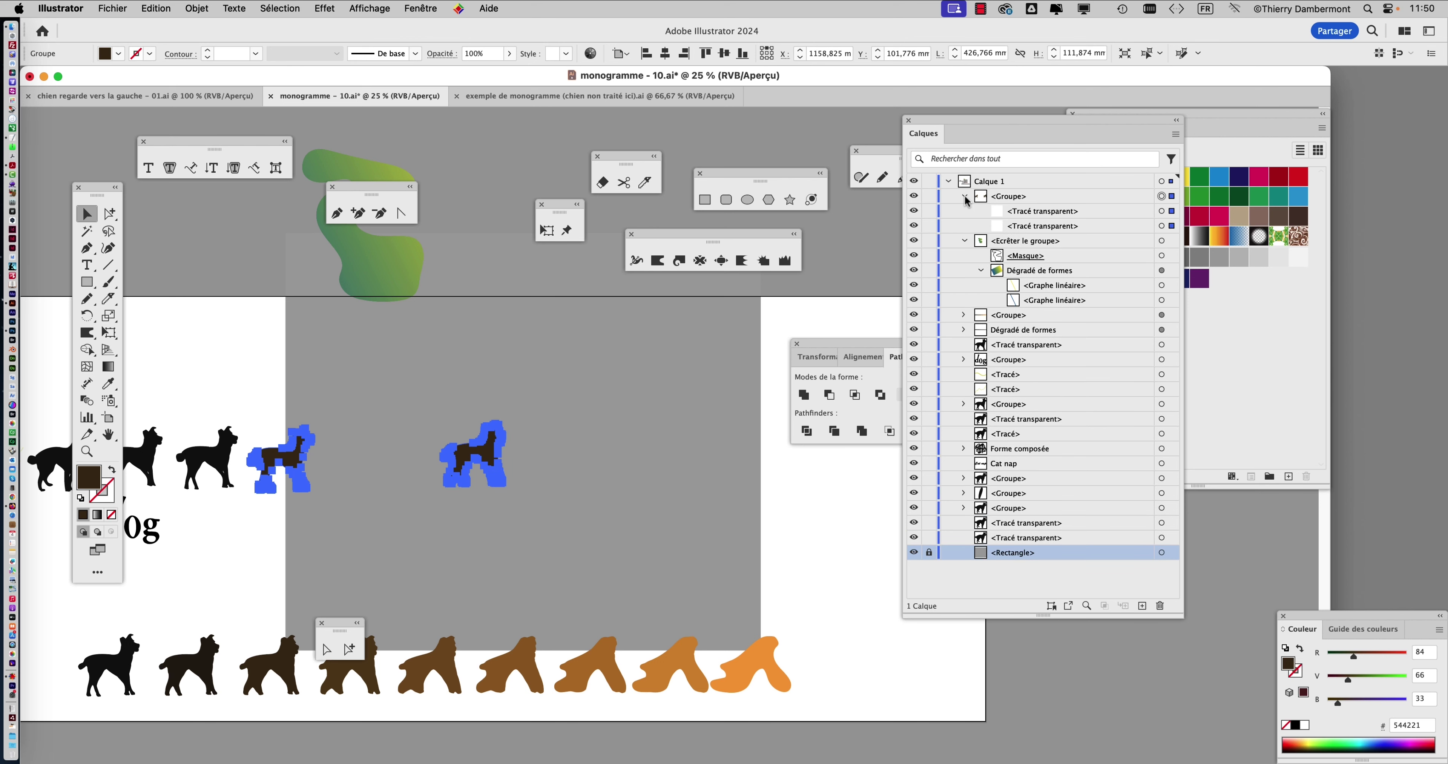
click(207, 9)
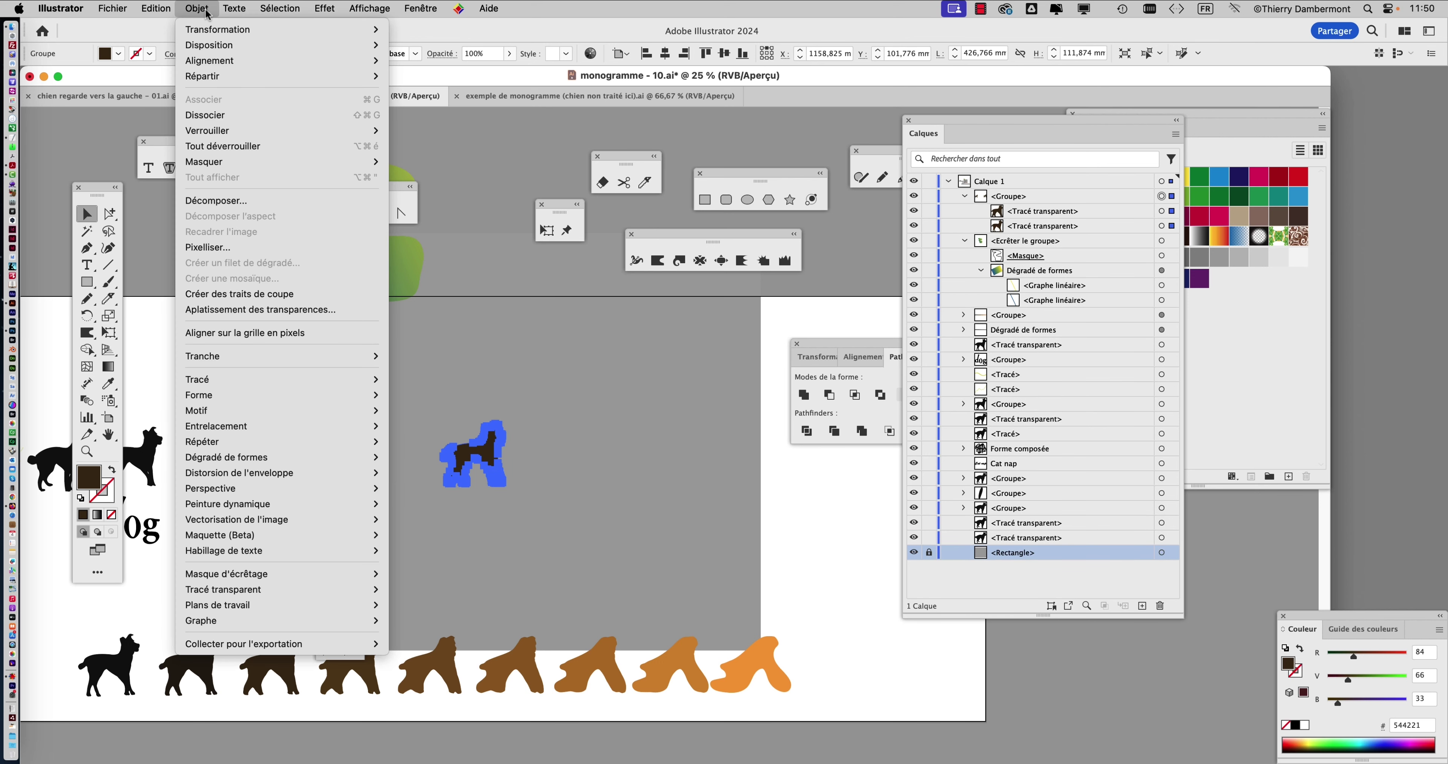
click(214, 116)
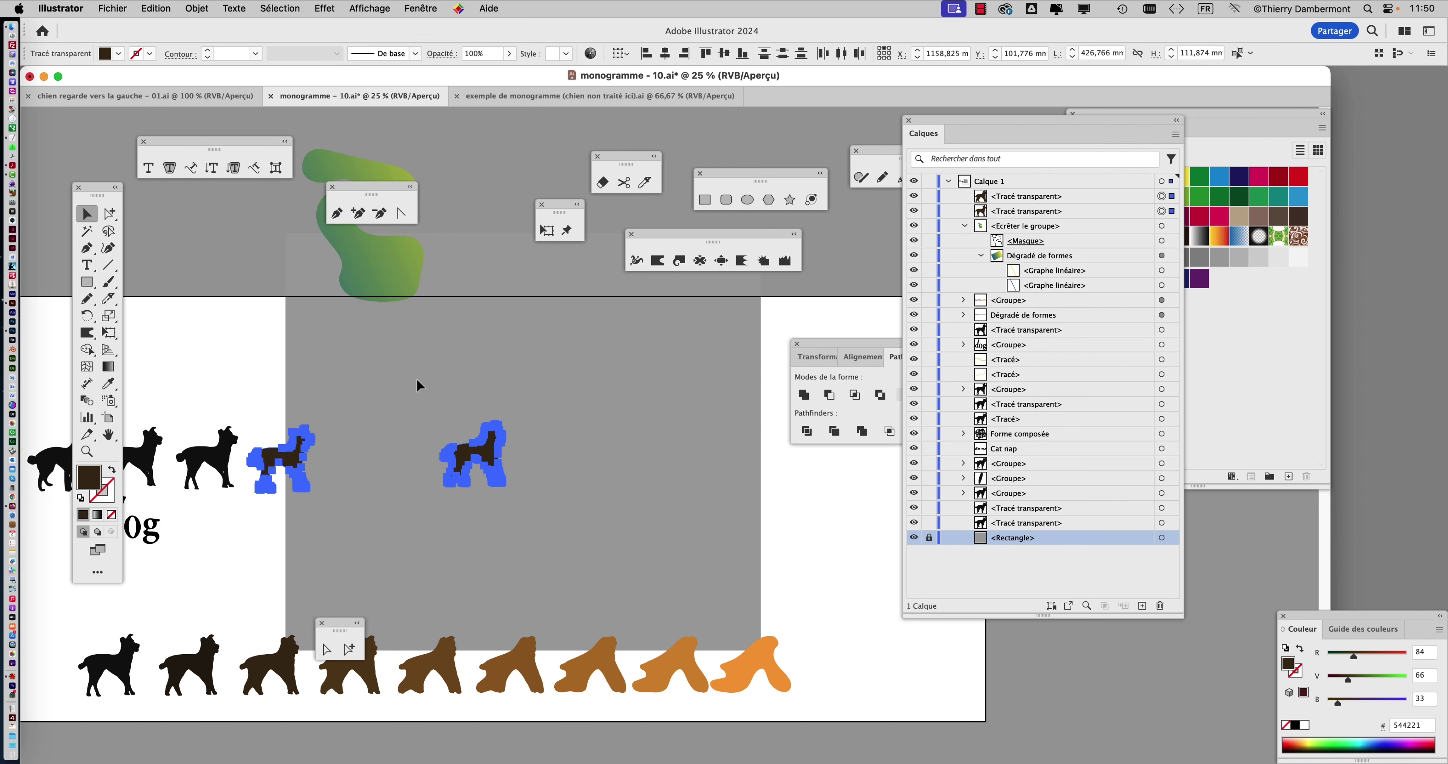
Select only the dark brown dog on the grey rectangle as a separate object.
click(459, 419)
click(488, 460)
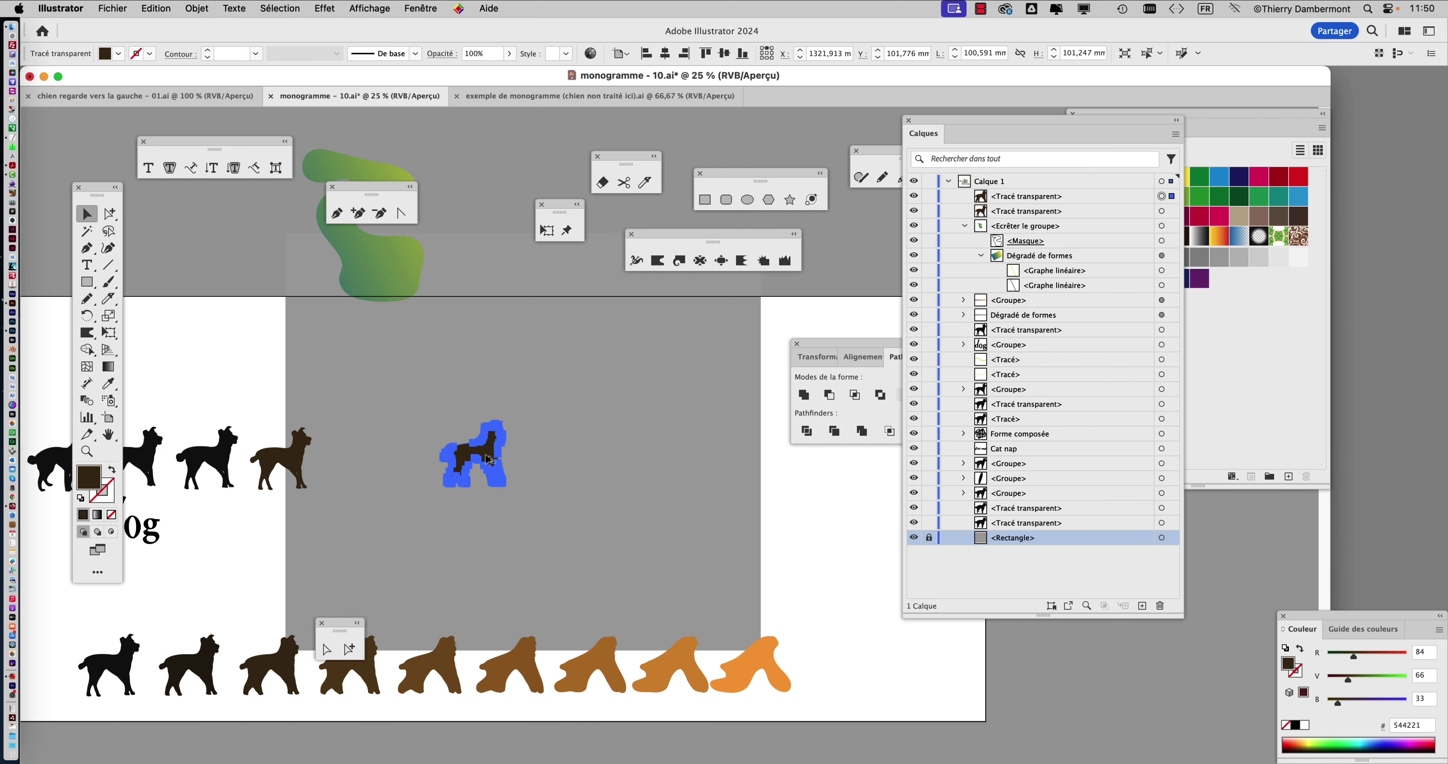
scroll(489, 459, up, 2)
scroll(488, 460, up, 3)
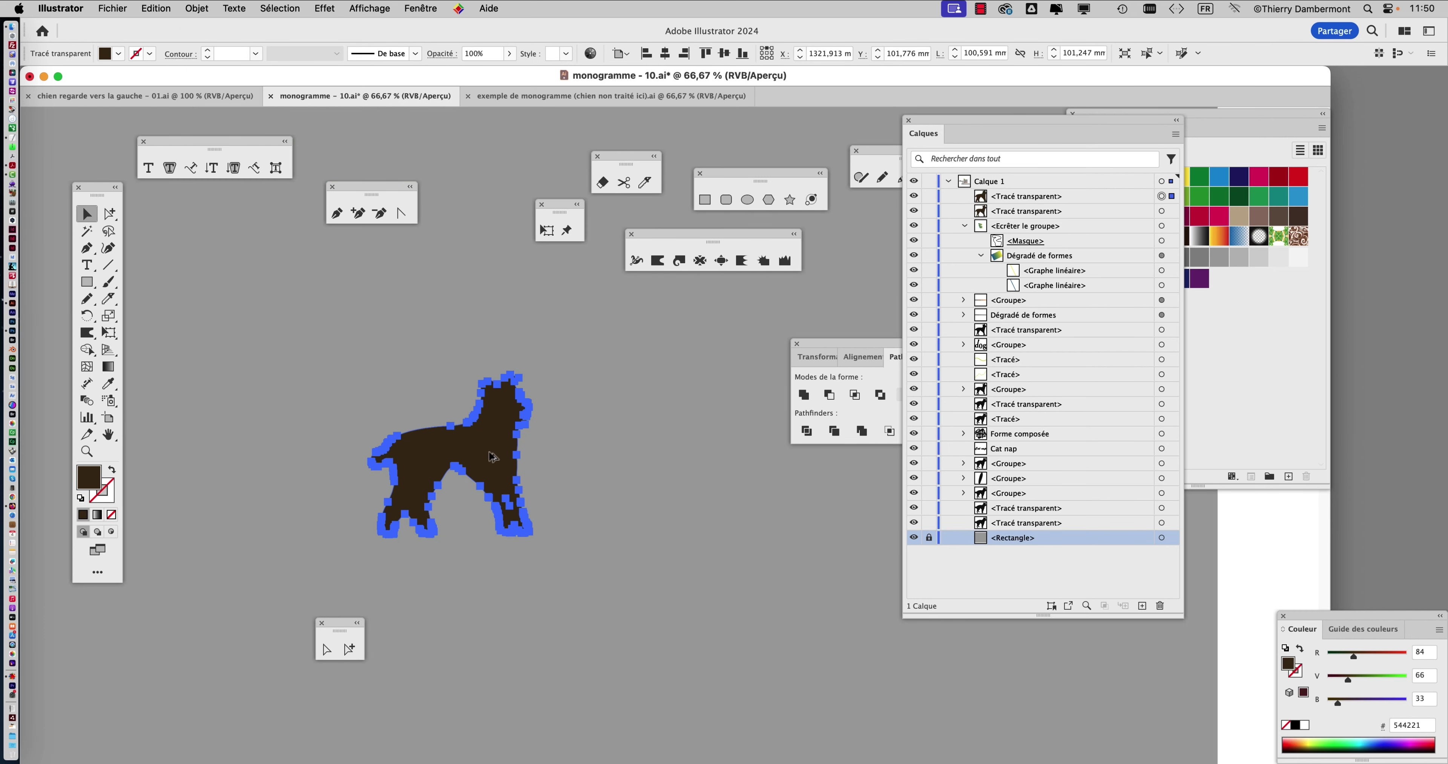
scroll(491, 456, up, 2)
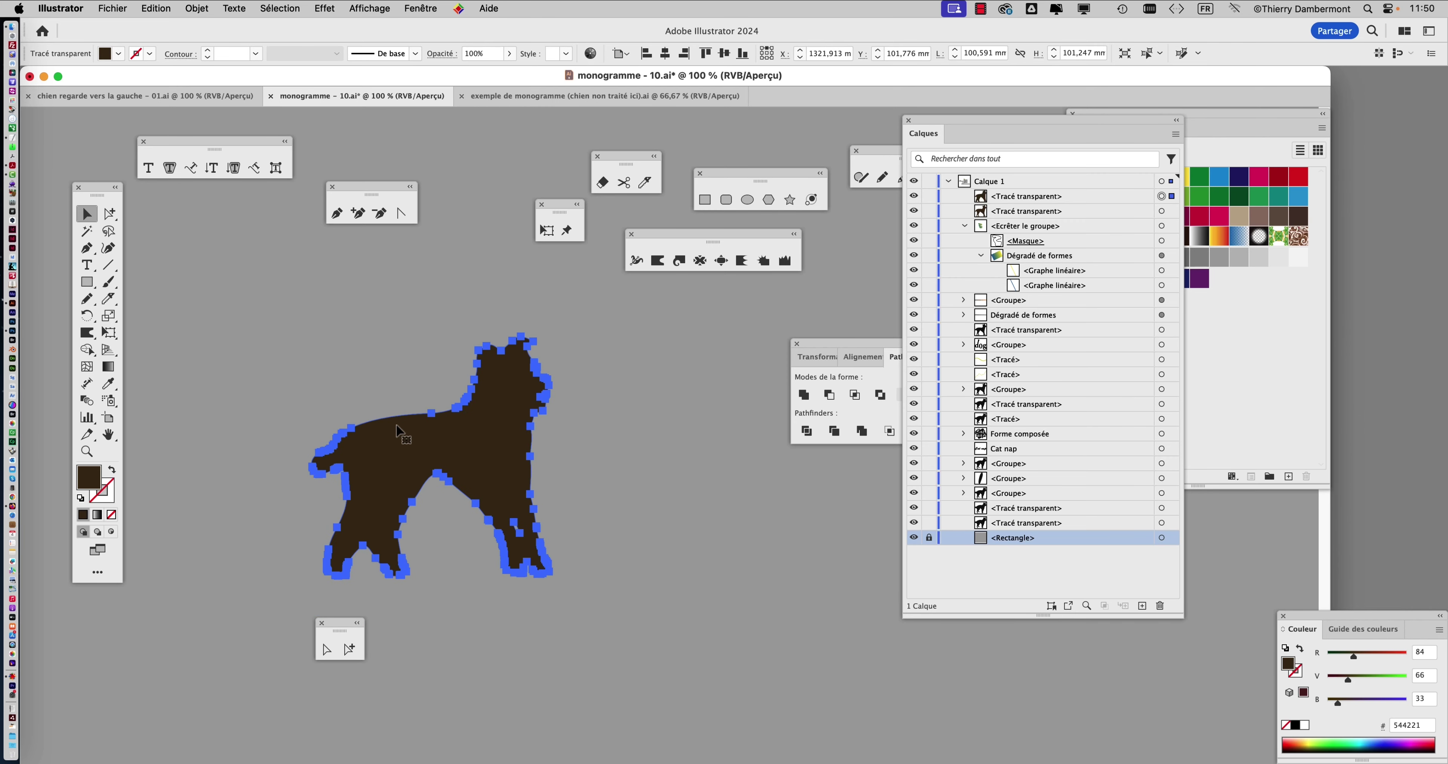
click(332, 390)
key(super+z)
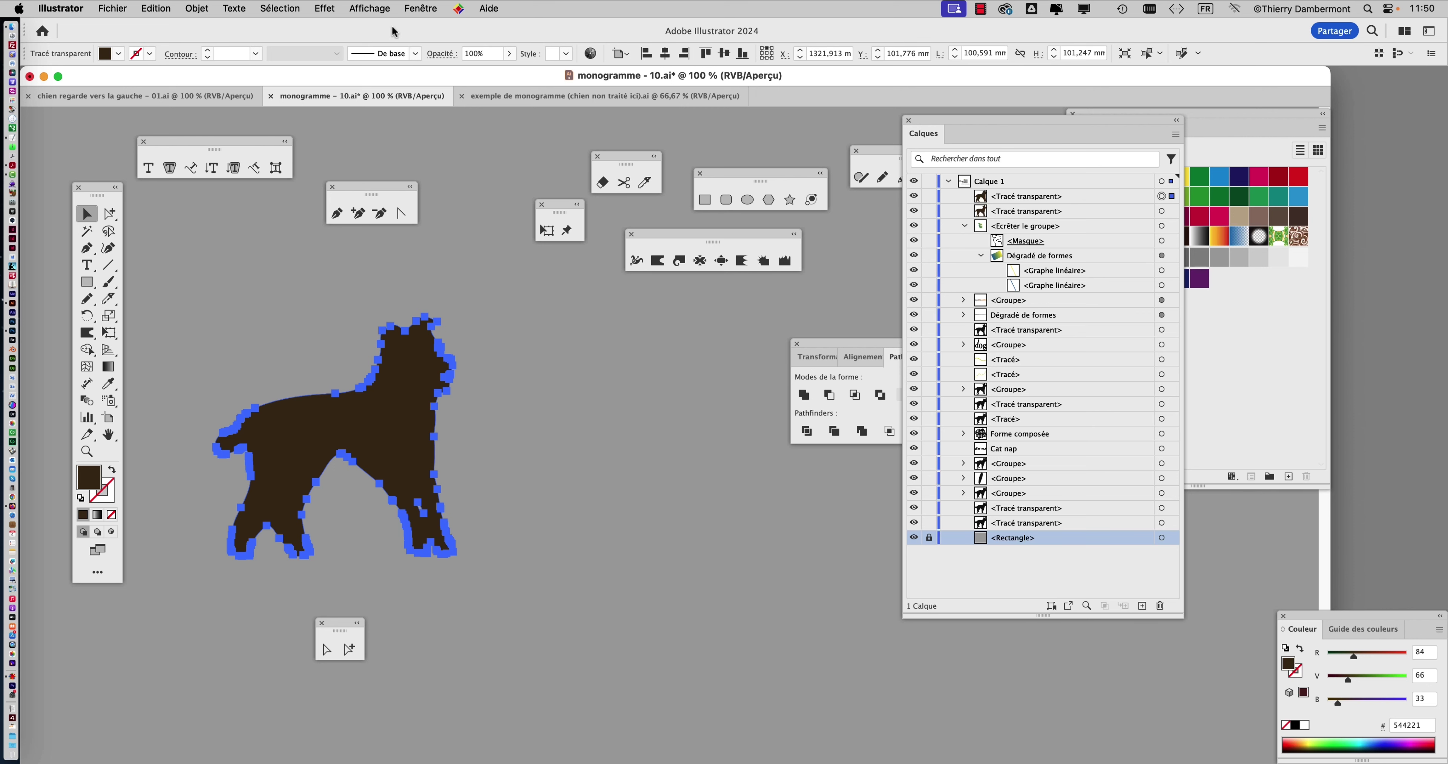
Display the dog's Aspect attributes next to it and highlight its Contour and Fond entries.
click(431, 8)
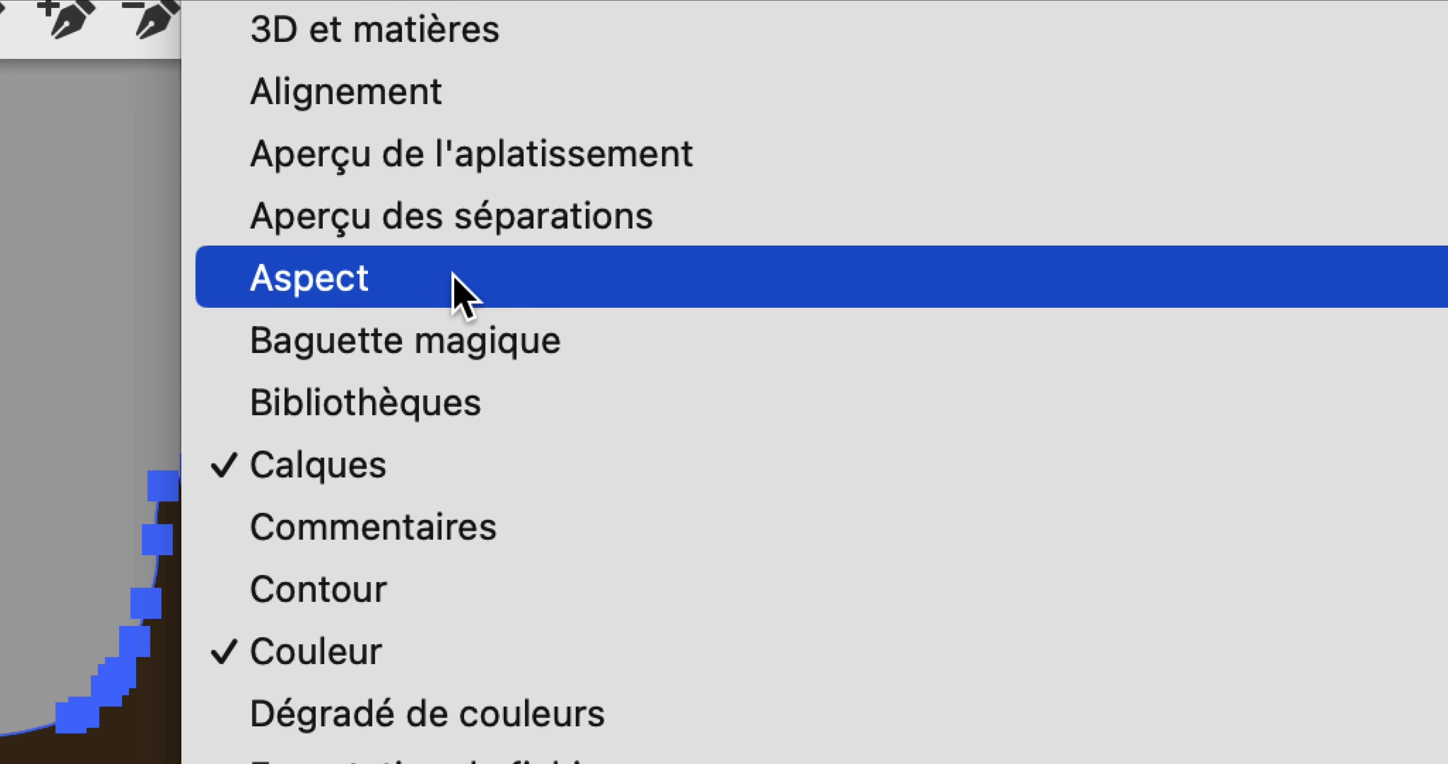
click(454, 276)
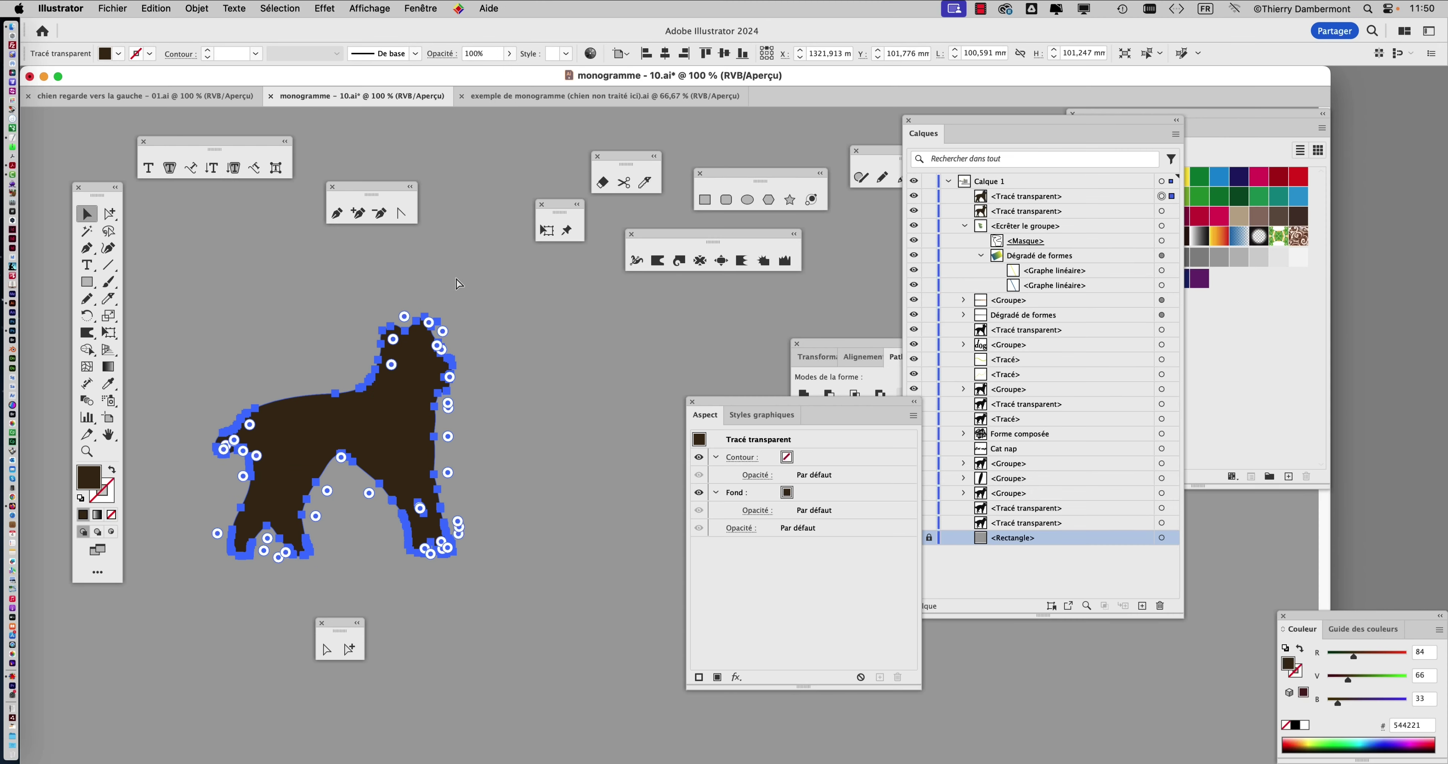
drag(712, 405, 555, 321)
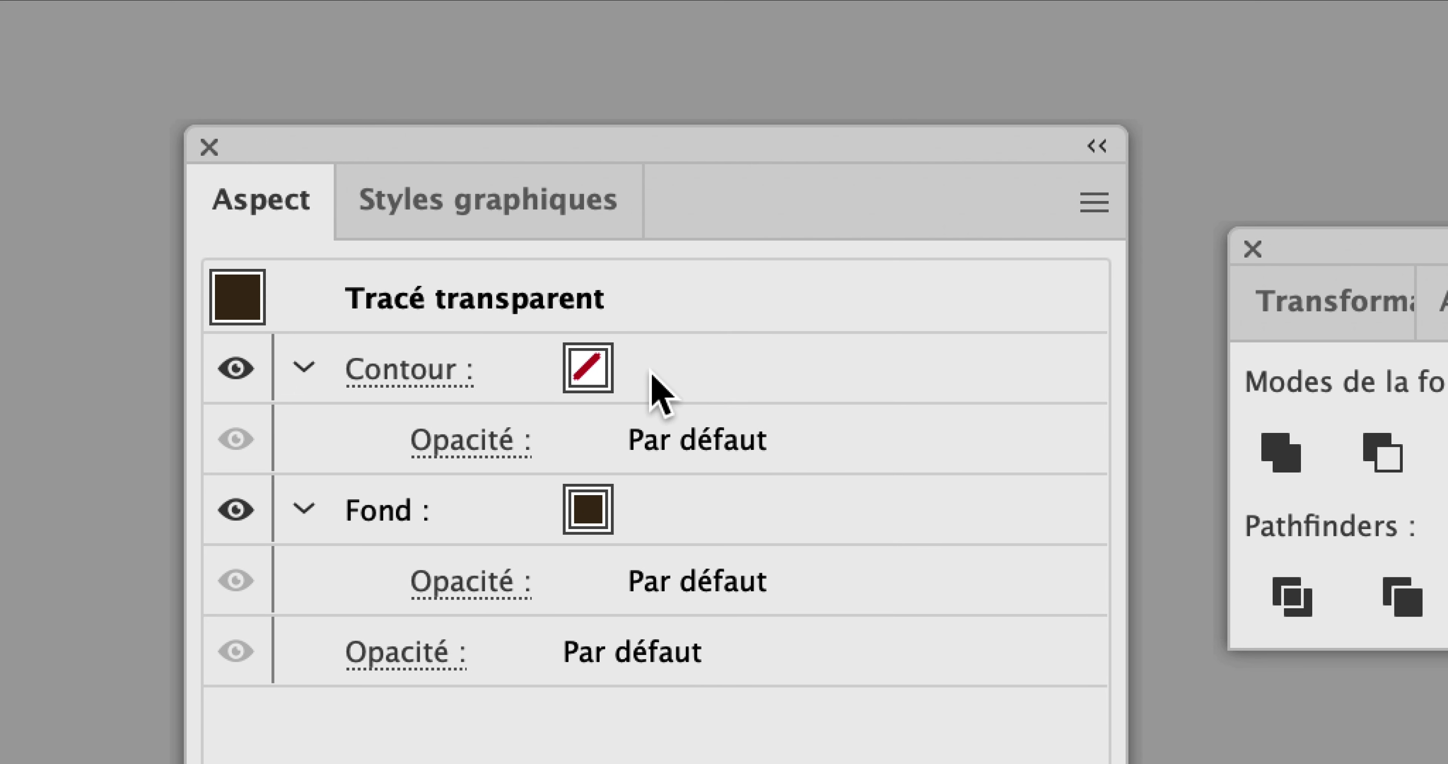
click(683, 375)
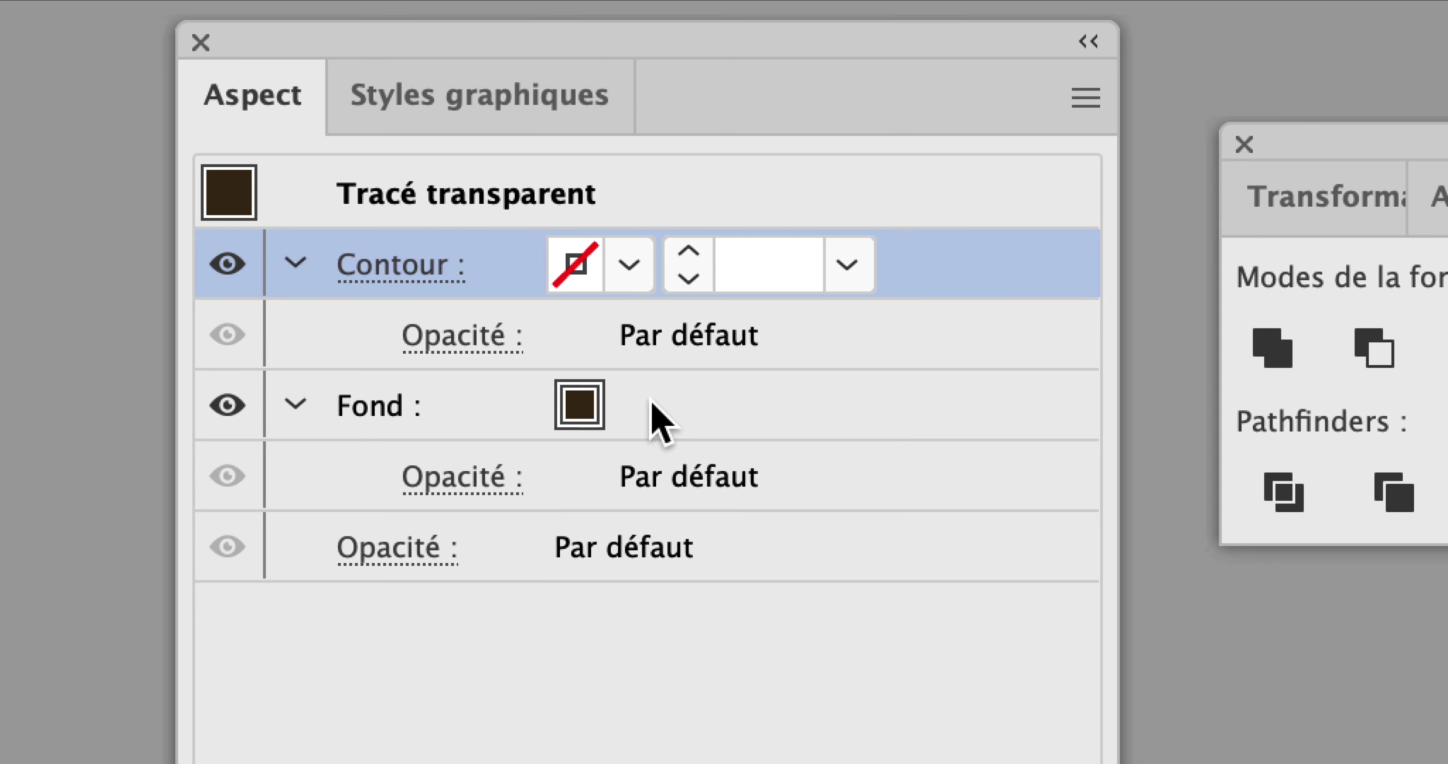
click(748, 507)
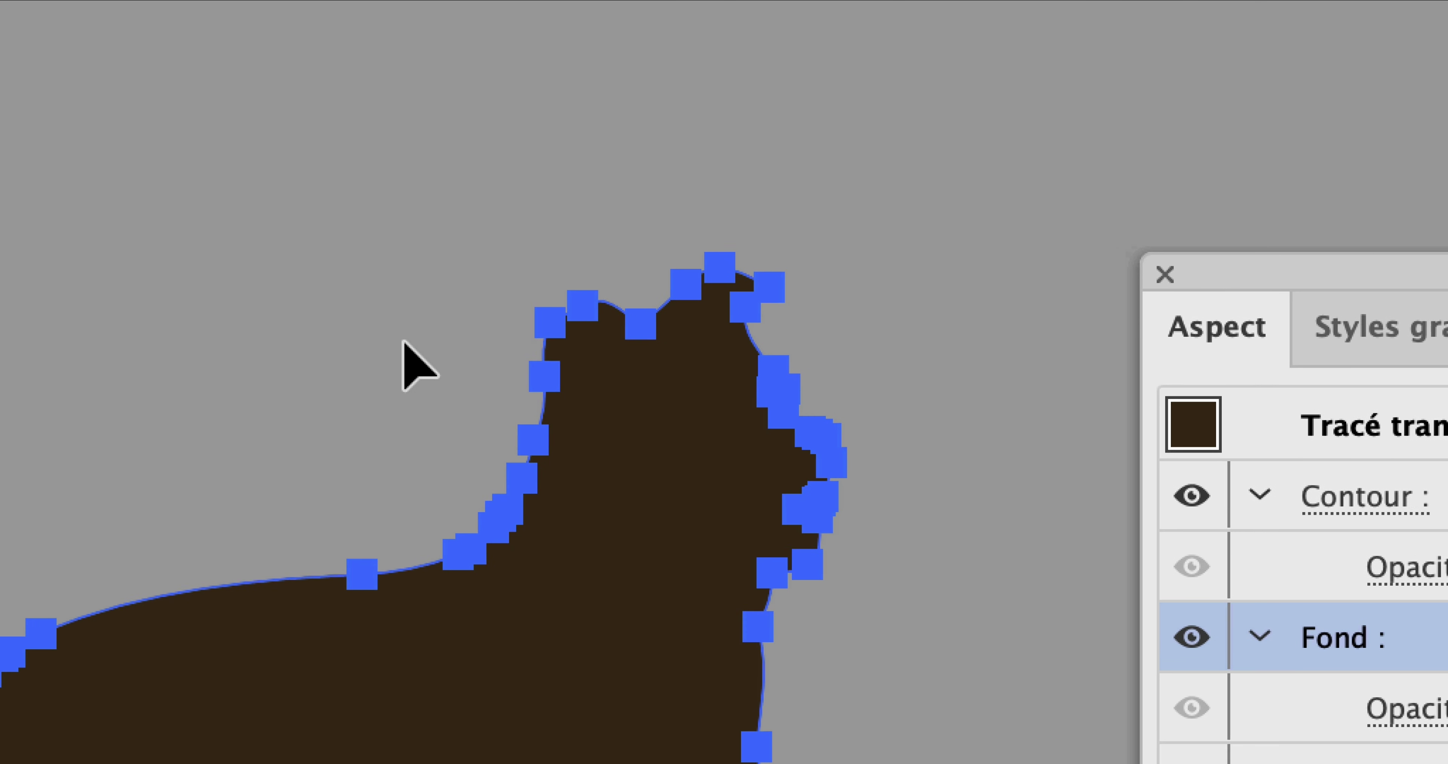
Move the Aspect attributes slightly farther from the dog and reselect the dog.
click(338, 297)
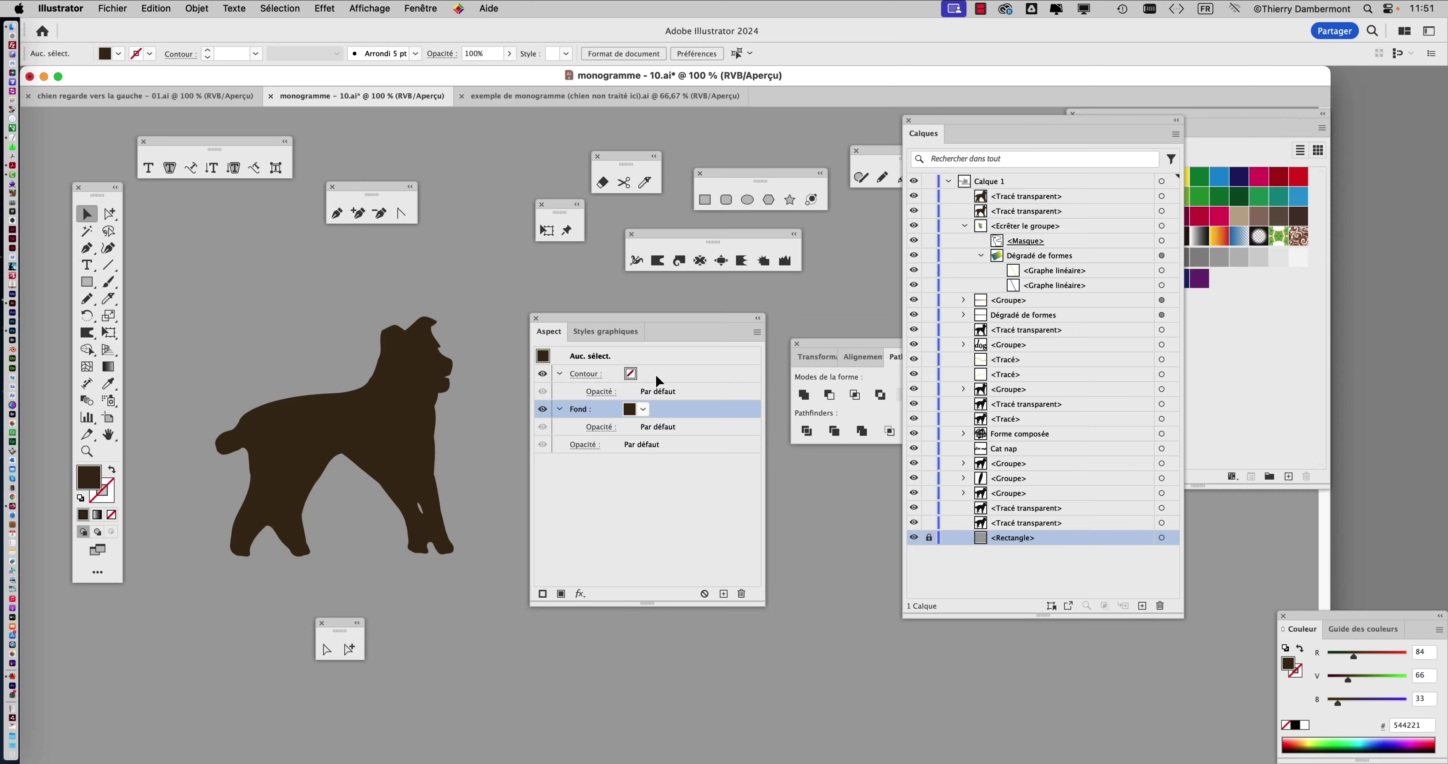
drag(246, 154, 319, 64)
drag(580, 310, 573, 298)
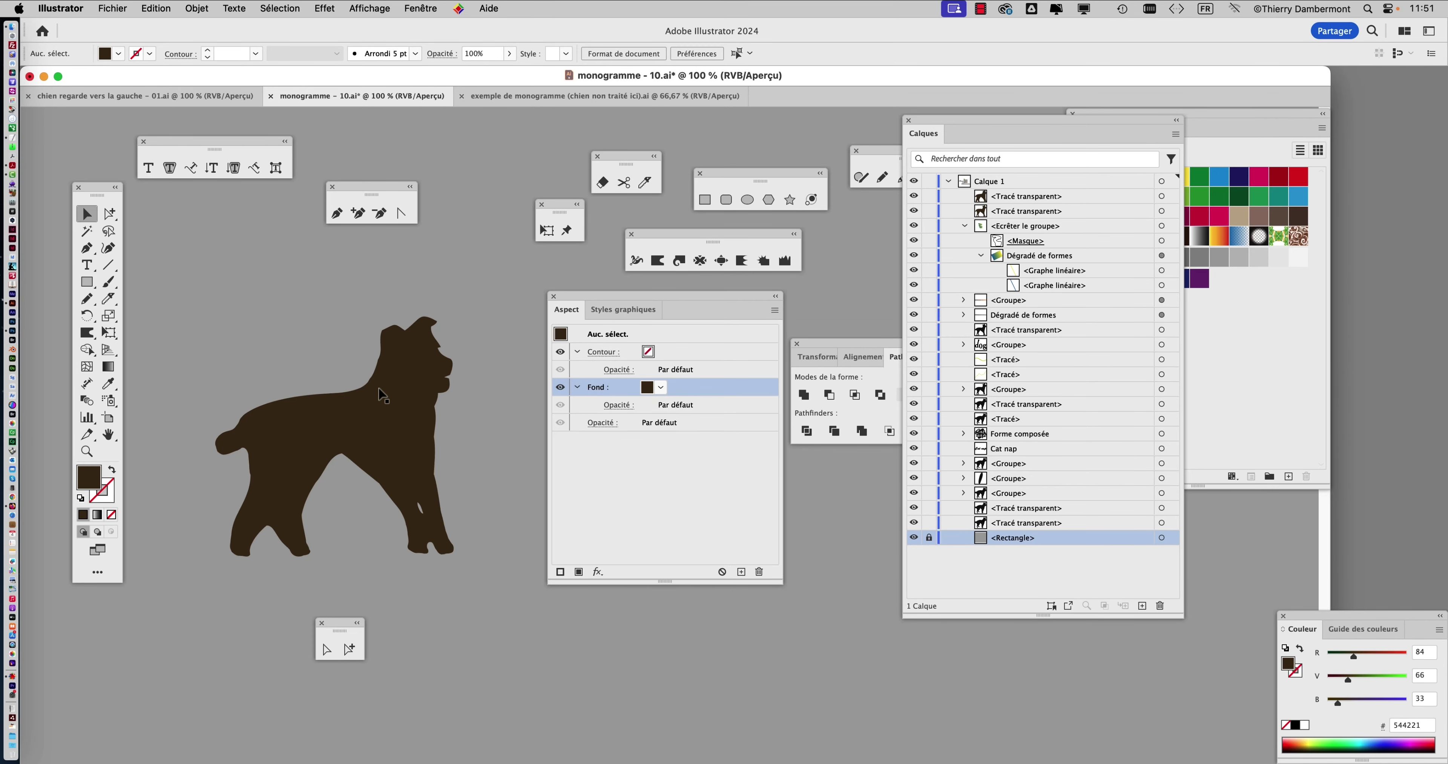
click(380, 393)
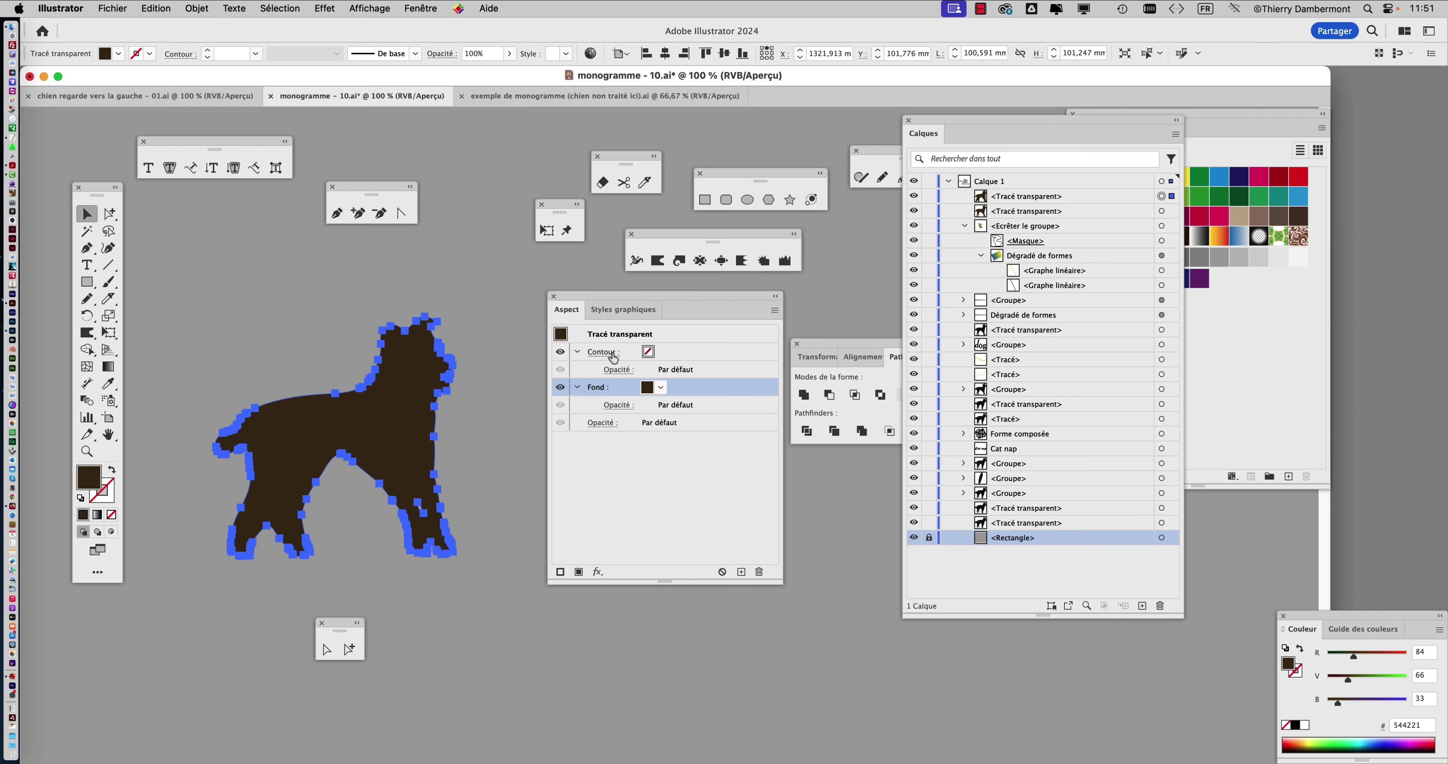
Hide the selection edges of the selected dog and show them again, twice in a row.
drag(605, 297, 612, 293)
click(382, 10)
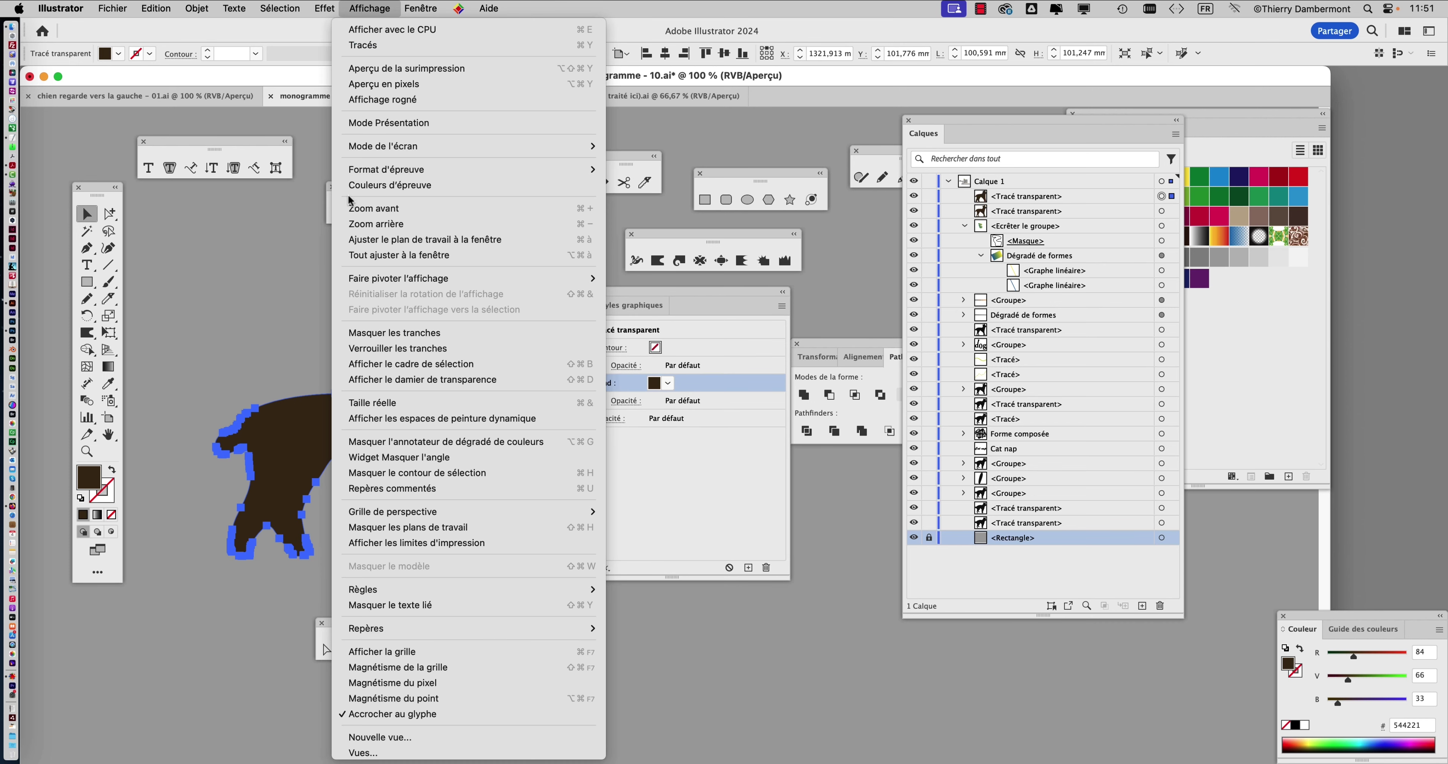
click(403, 479)
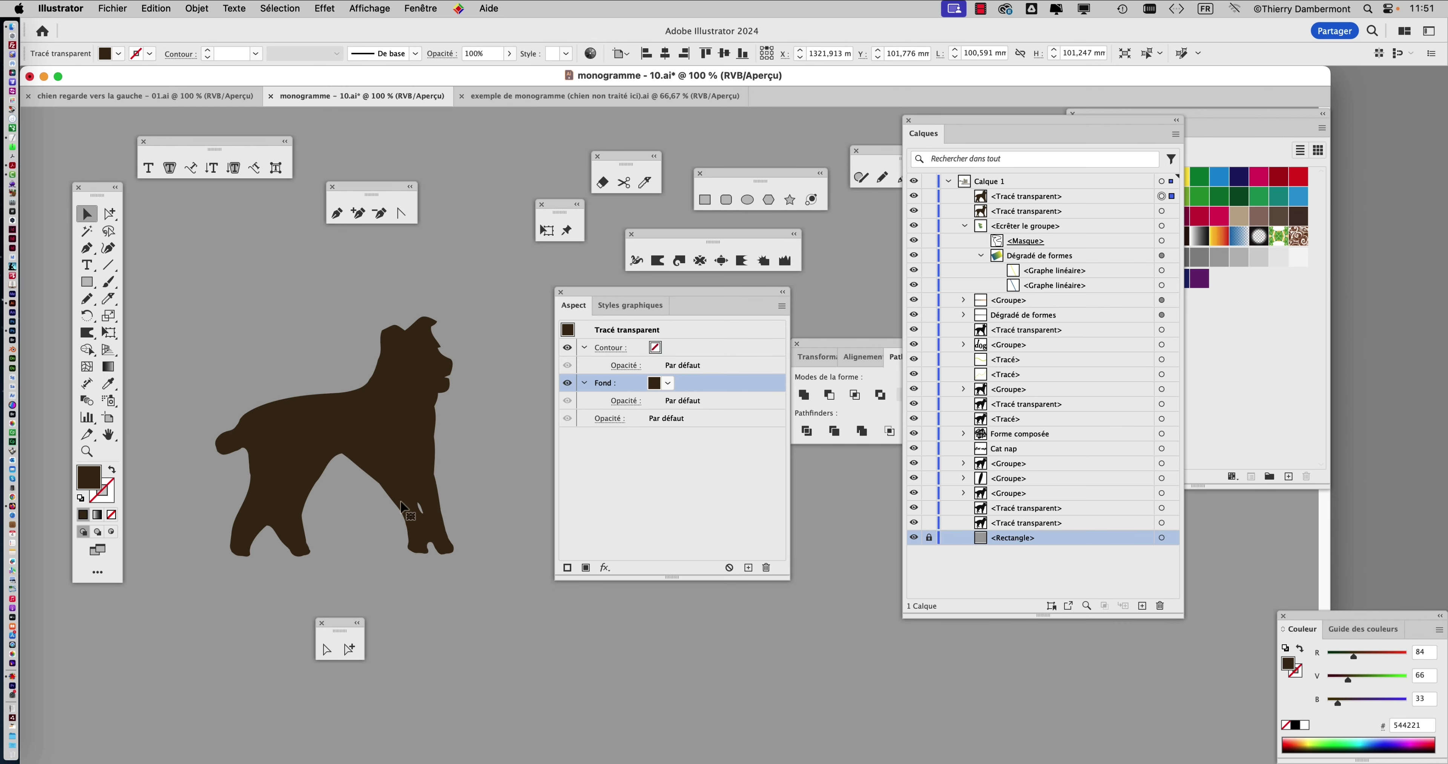
click(376, 7)
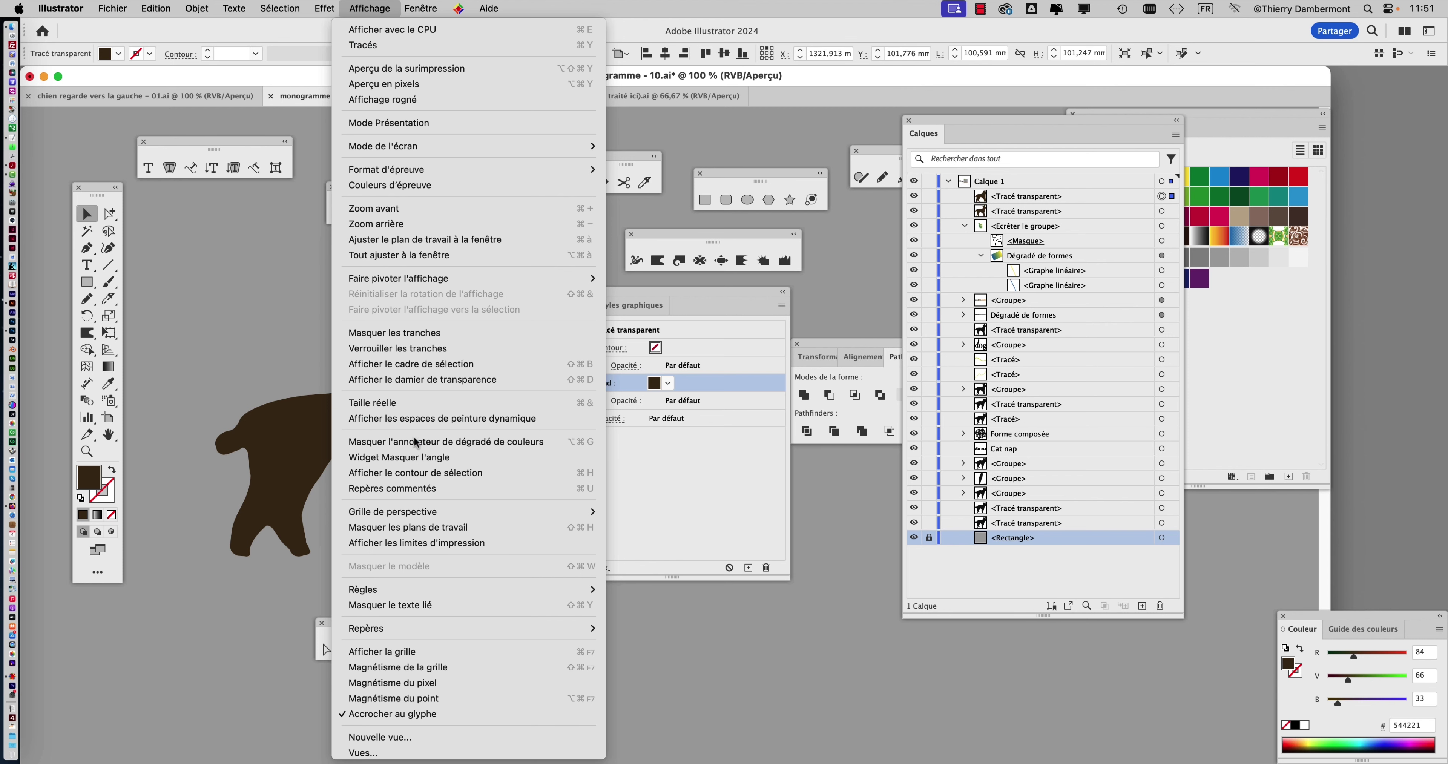
click(416, 476)
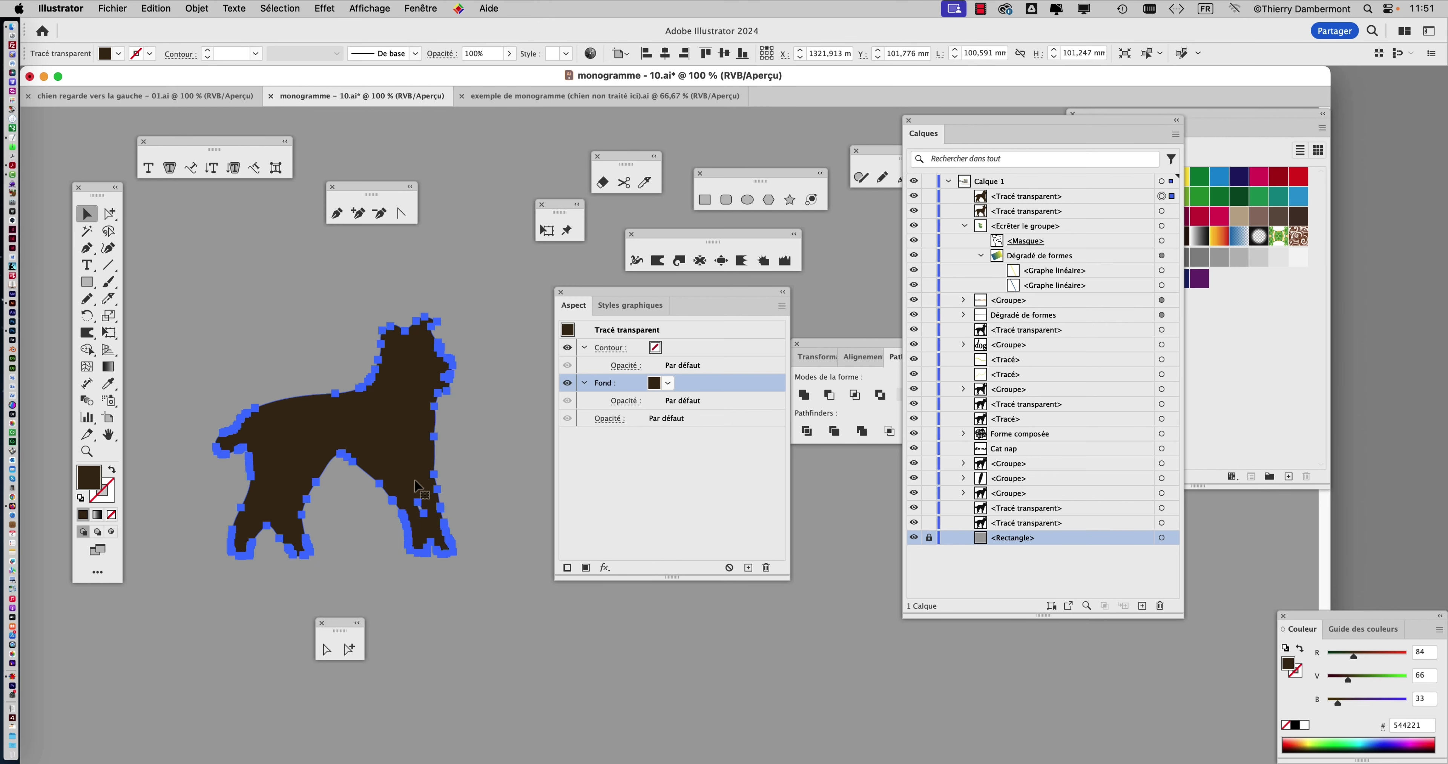
click(367, 7)
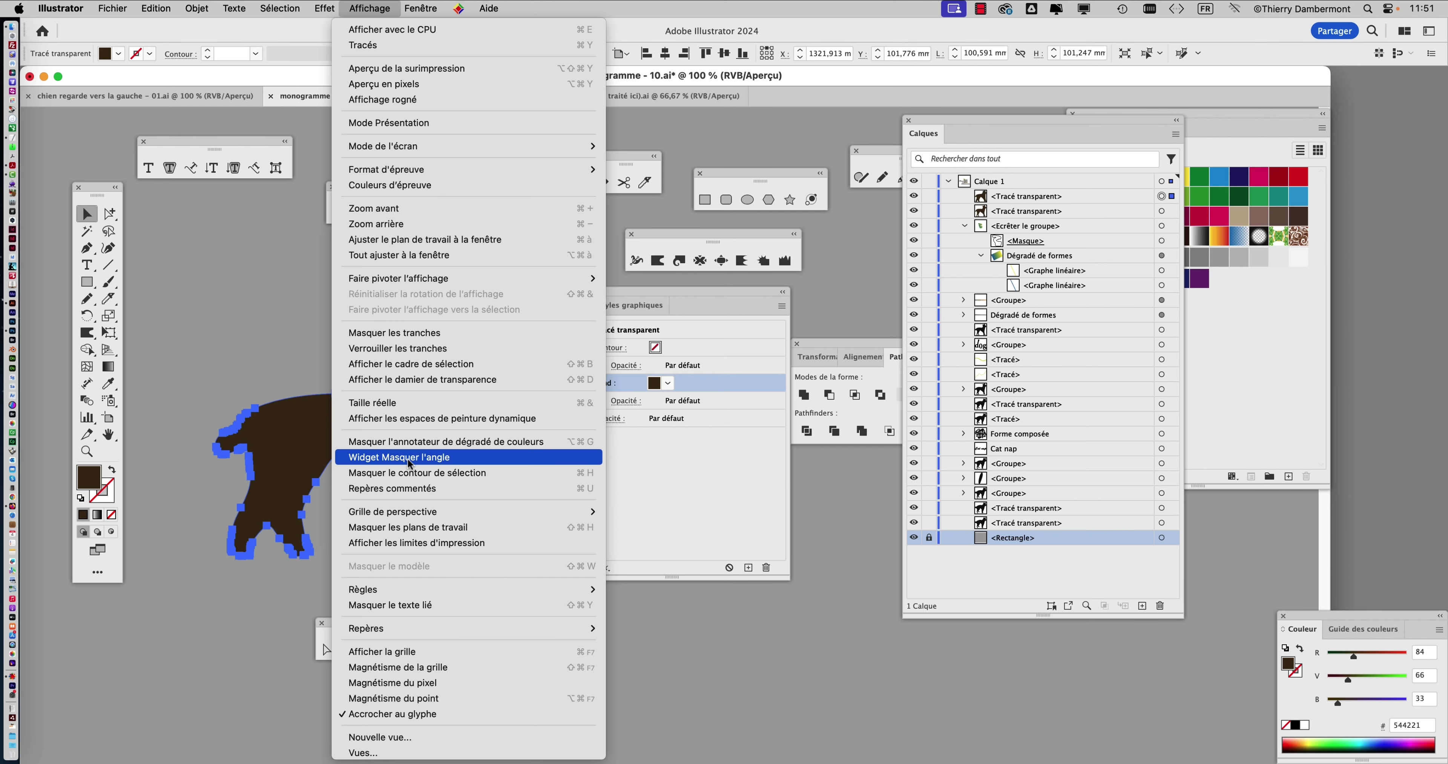
click(411, 473)
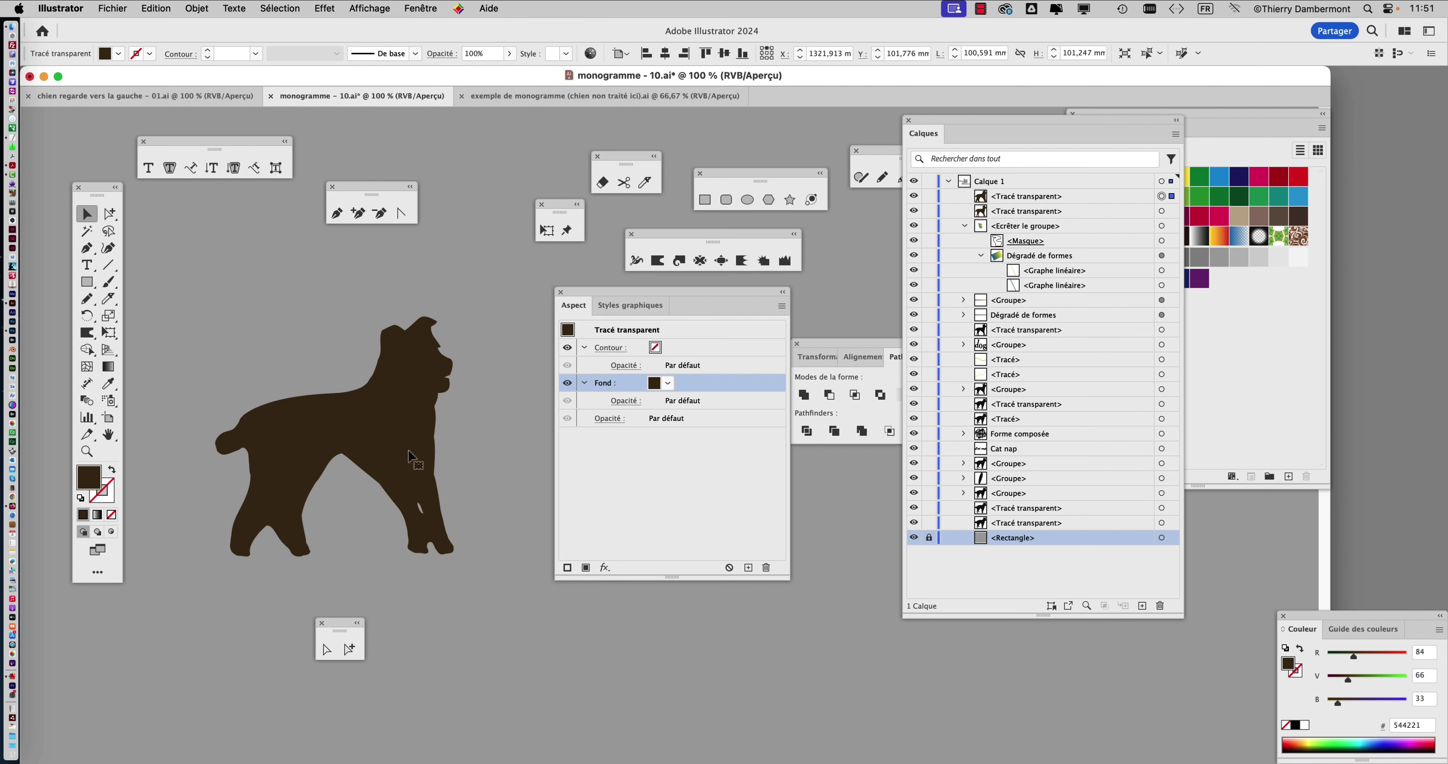
click(377, 8)
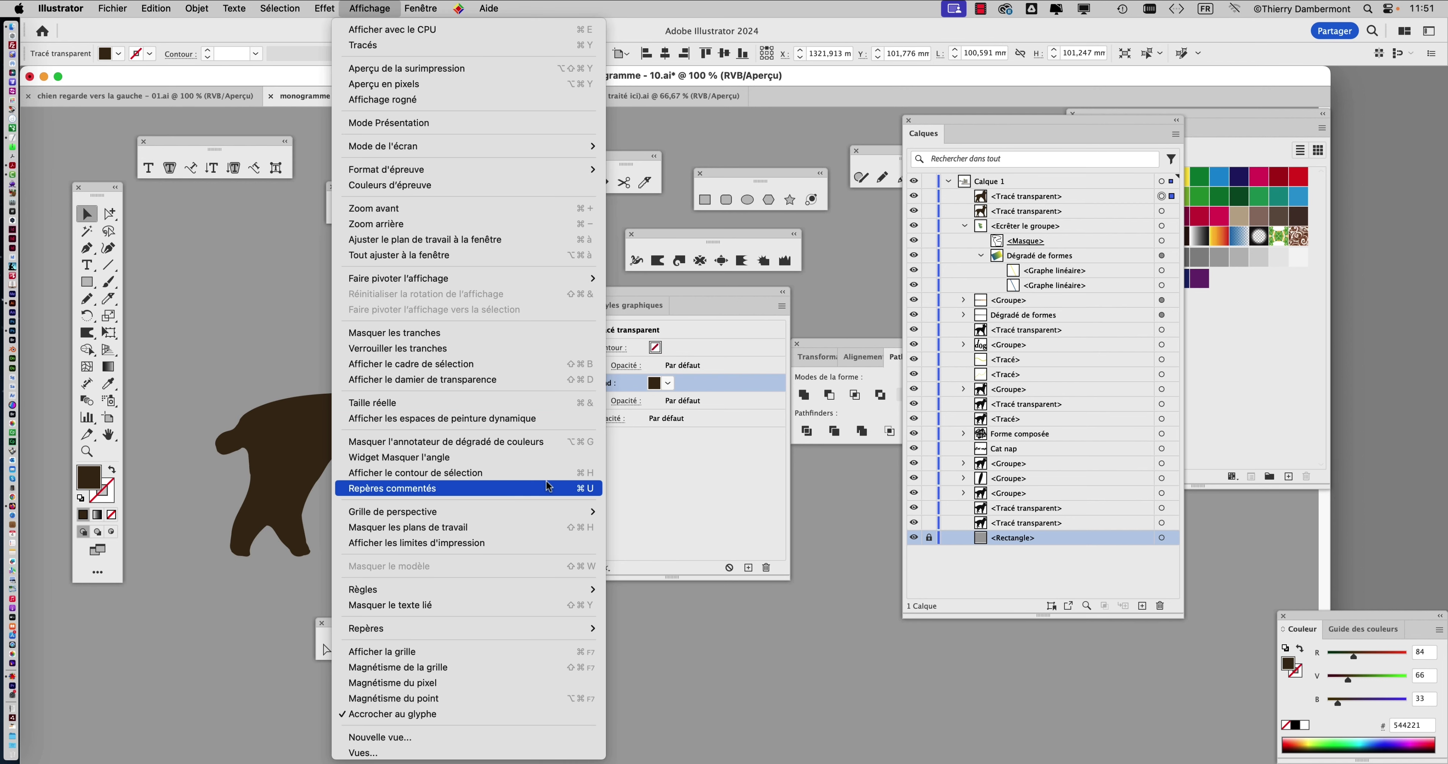
click(483, 473)
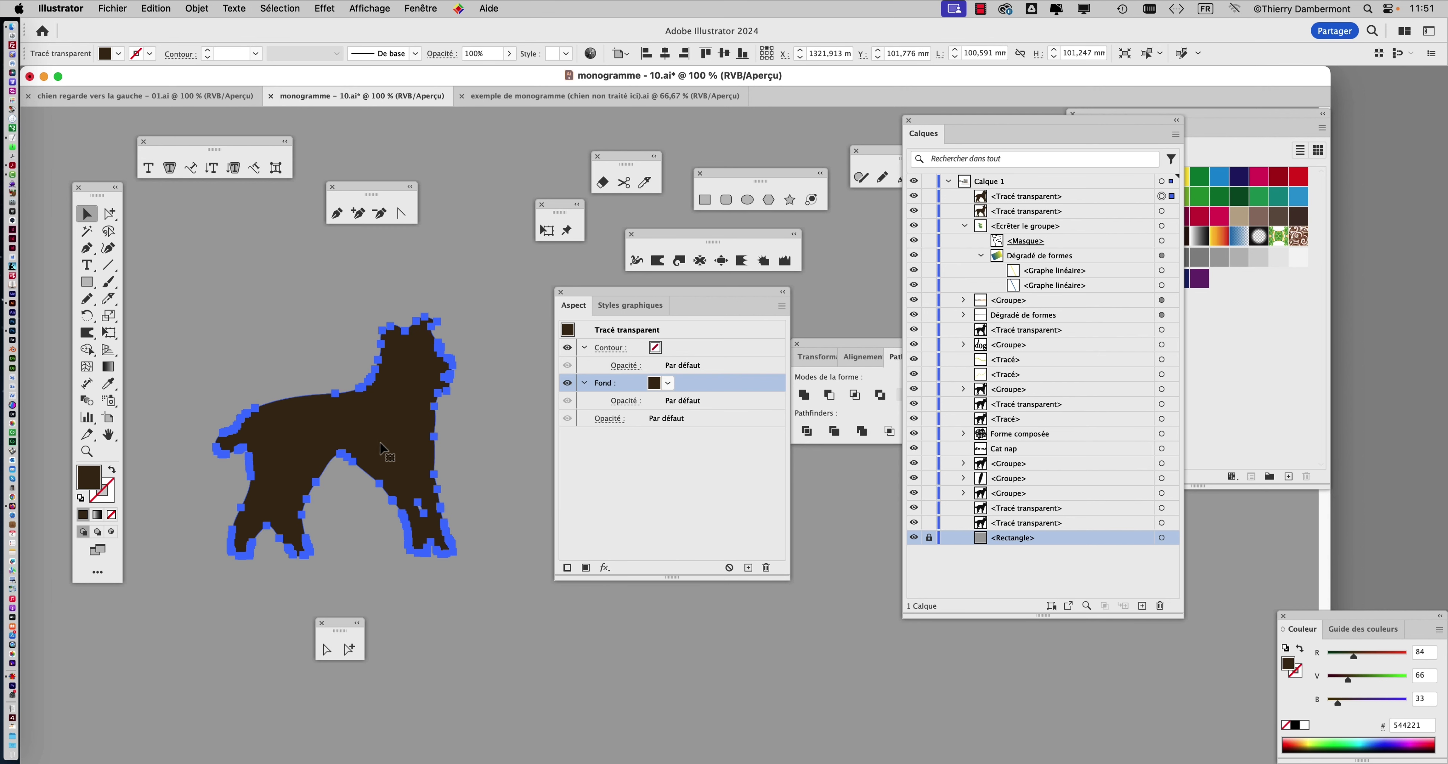
Open the colour swatches for the dog's Contour in its Aspect attributes and choose white.
scroll(398, 415, up, 1)
drag(613, 291, 581, 288)
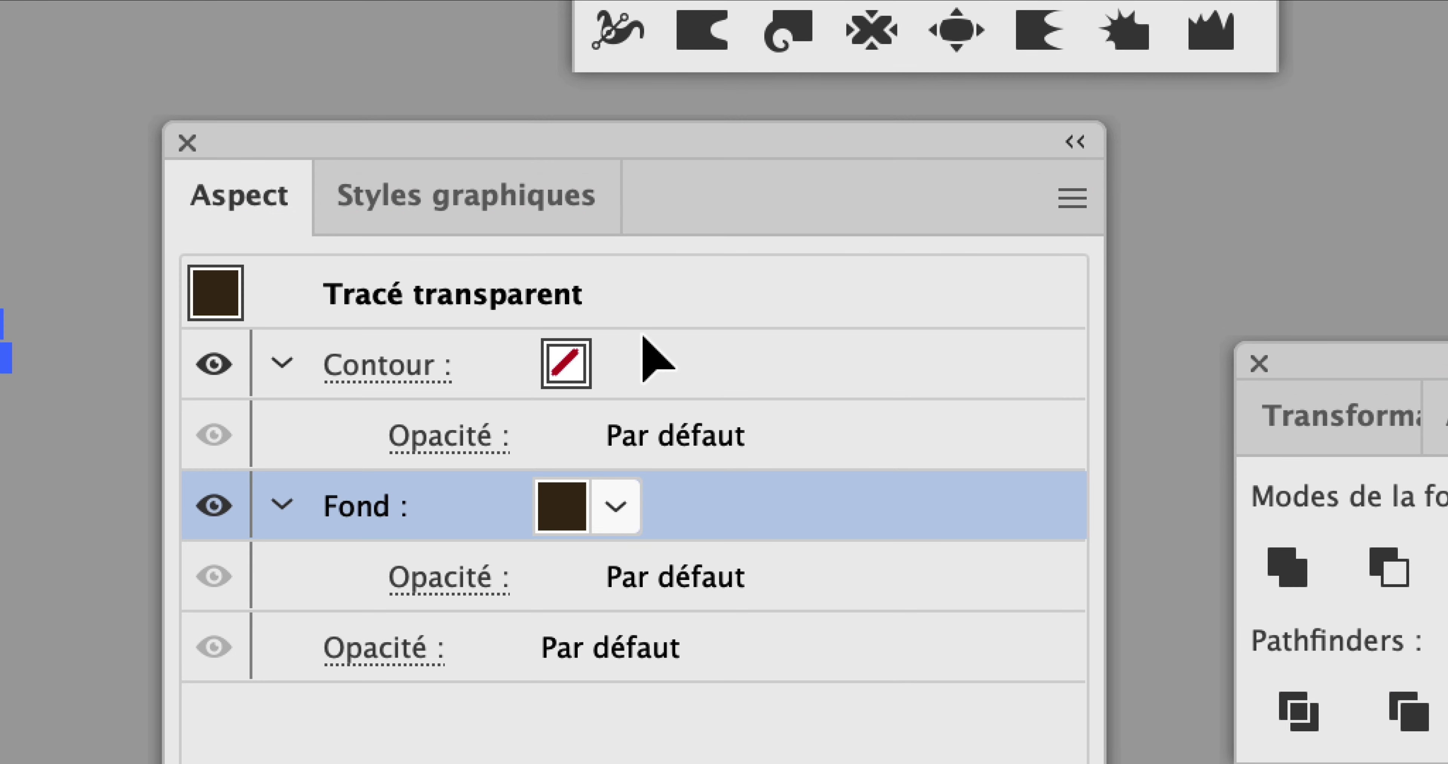
click(613, 362)
click(614, 368)
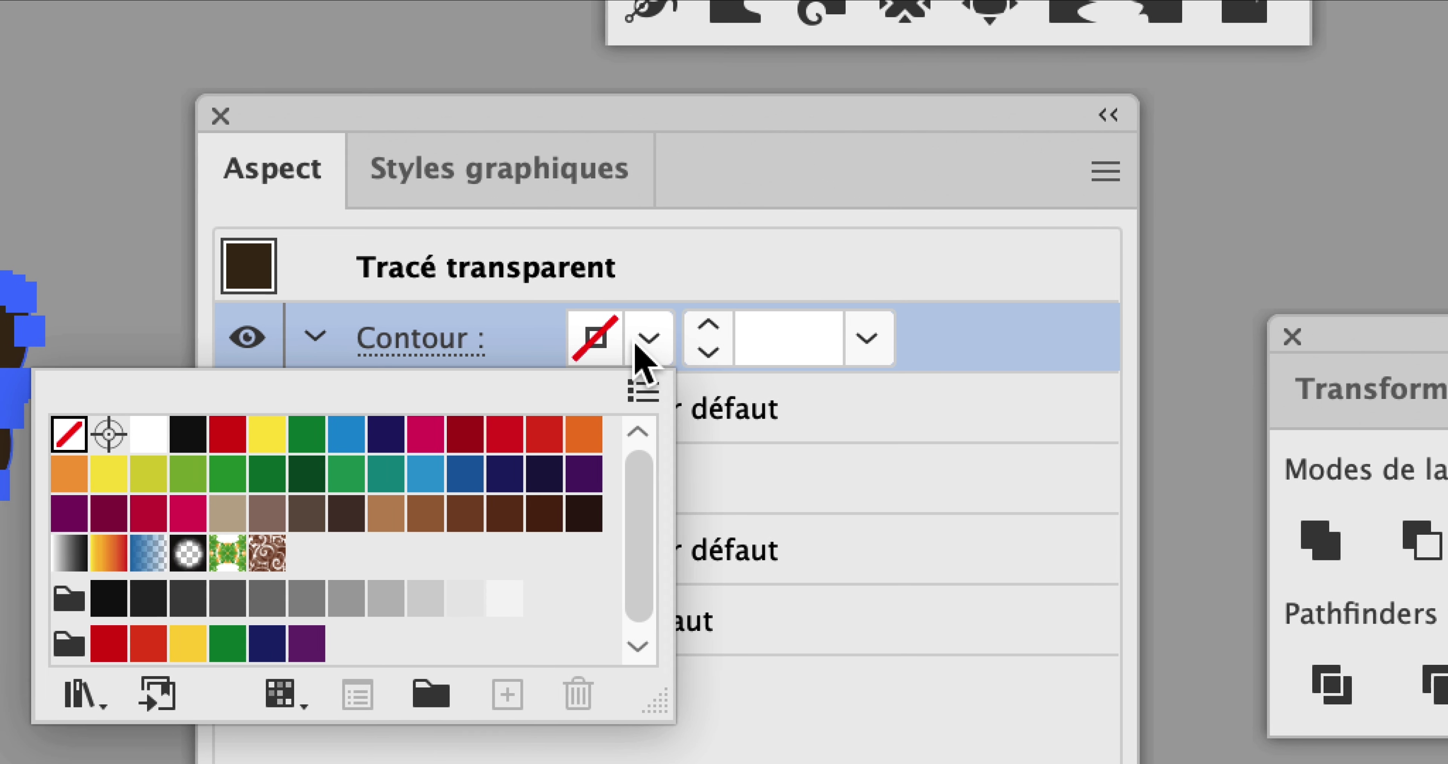
click(641, 344)
click(641, 344)
click(640, 344)
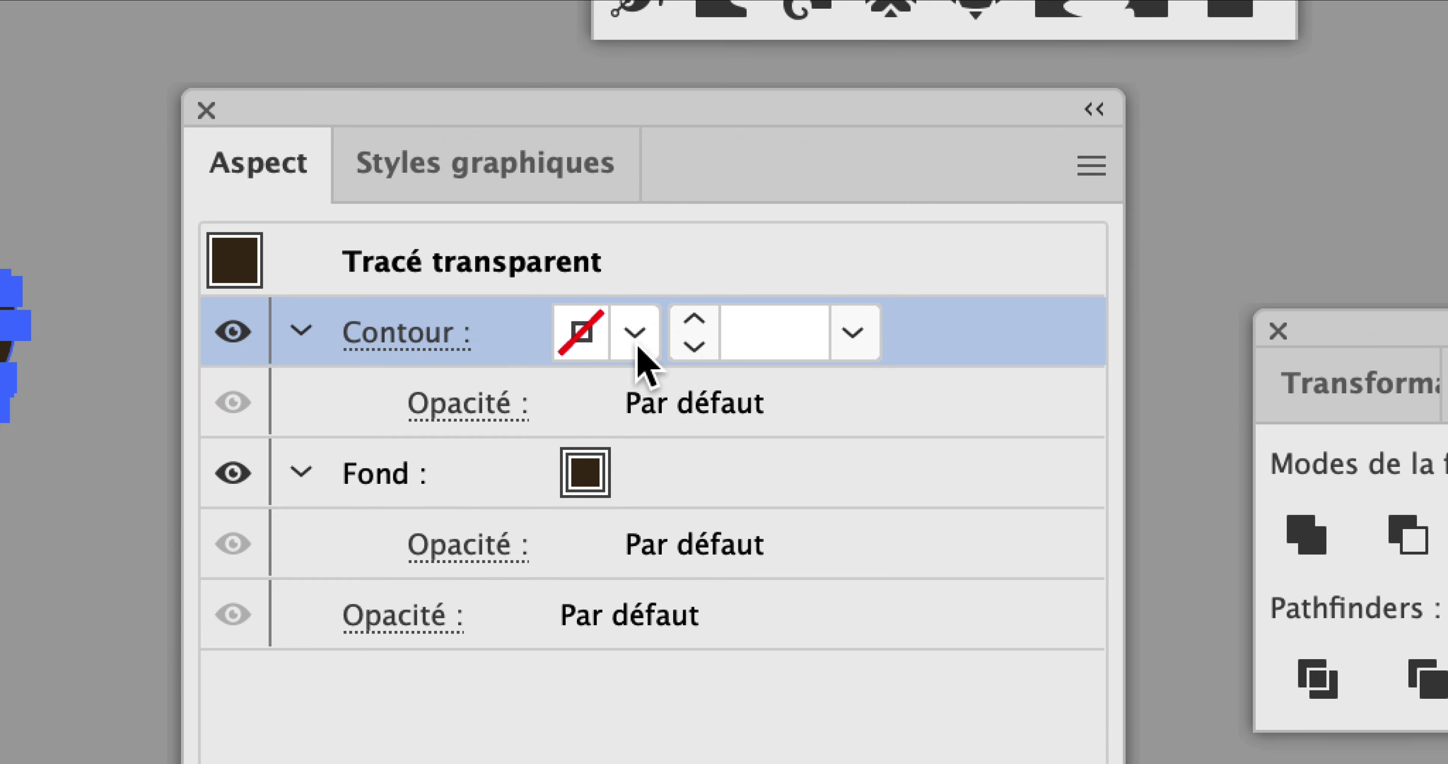
click(639, 344)
click(639, 344)
click(640, 344)
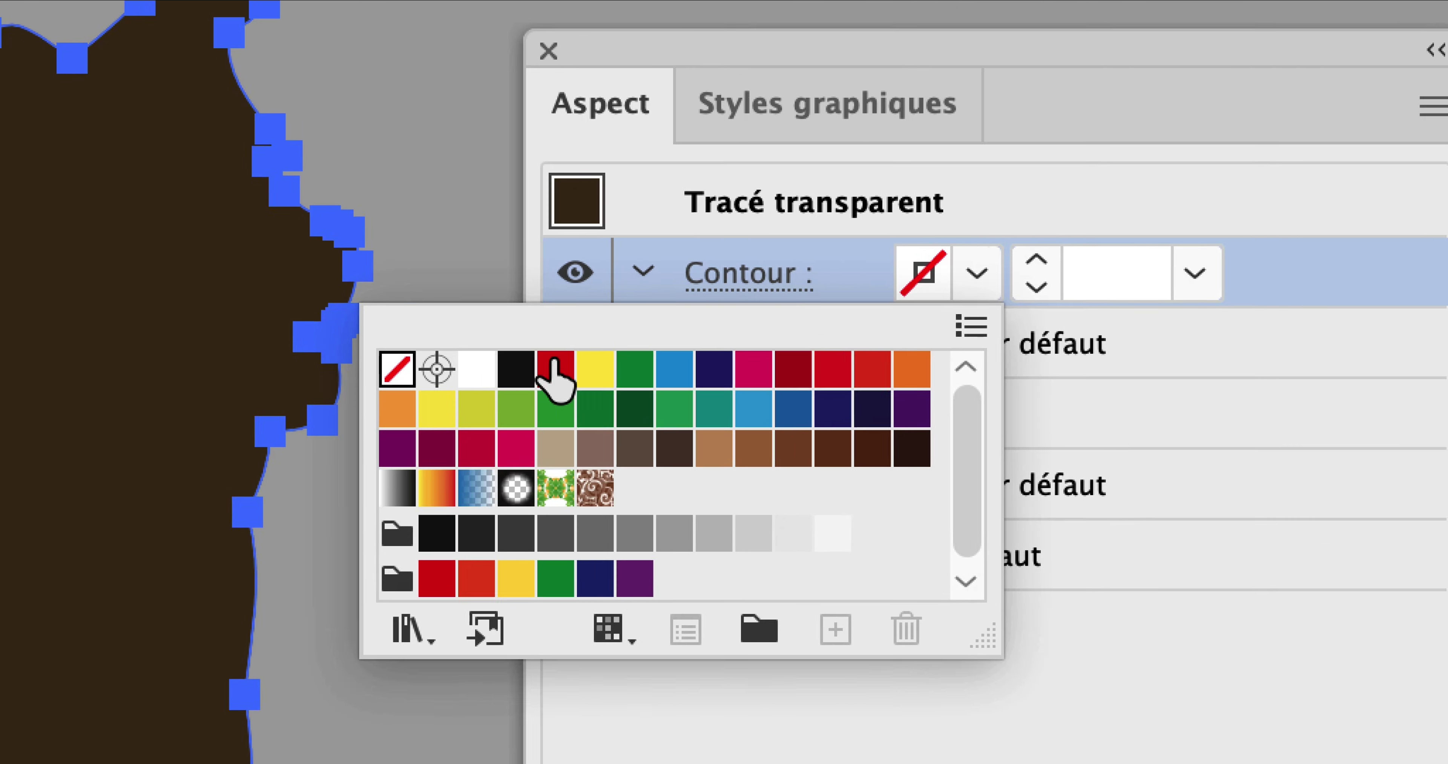
click(477, 369)
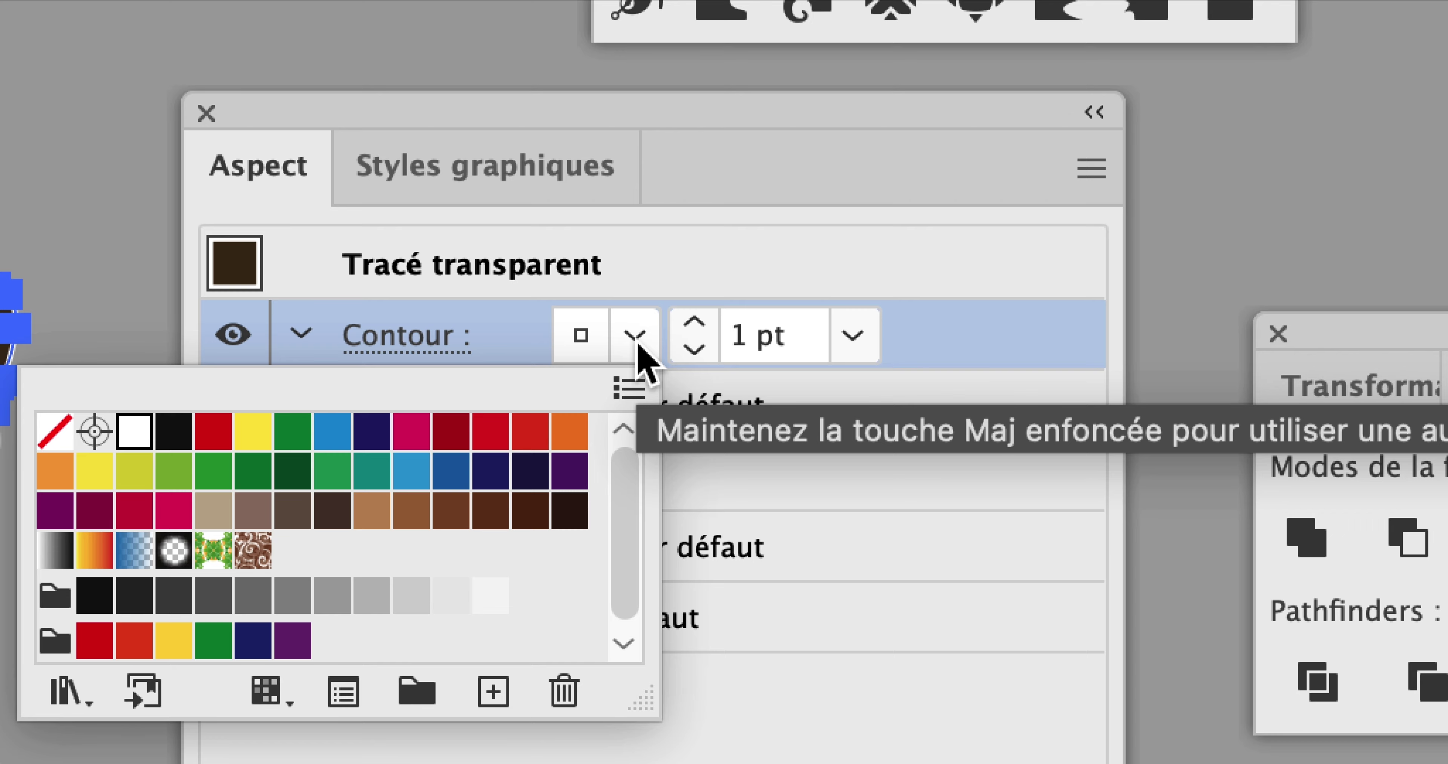
Set the weight of the dog's white Contour to 6 pt.
click(639, 344)
click(639, 344)
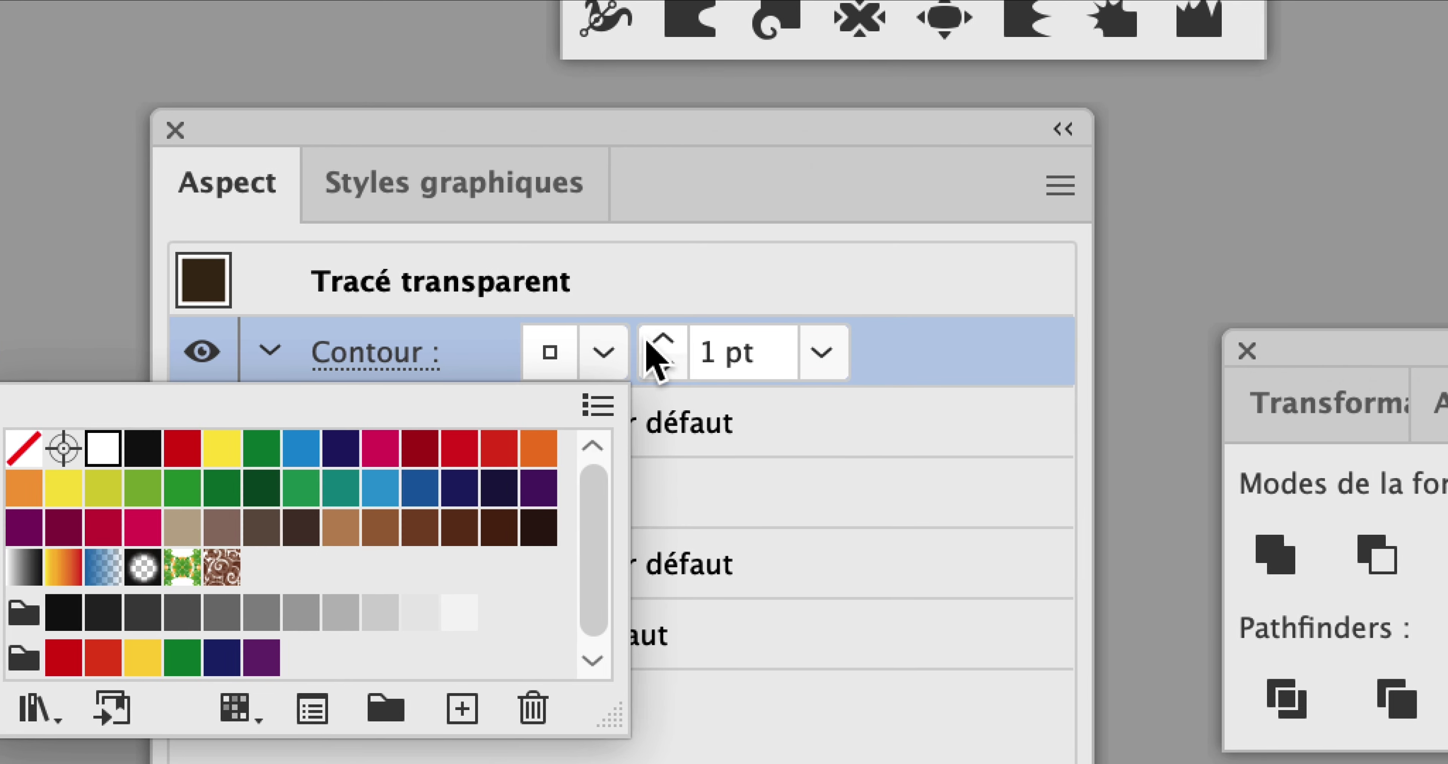
click(694, 325)
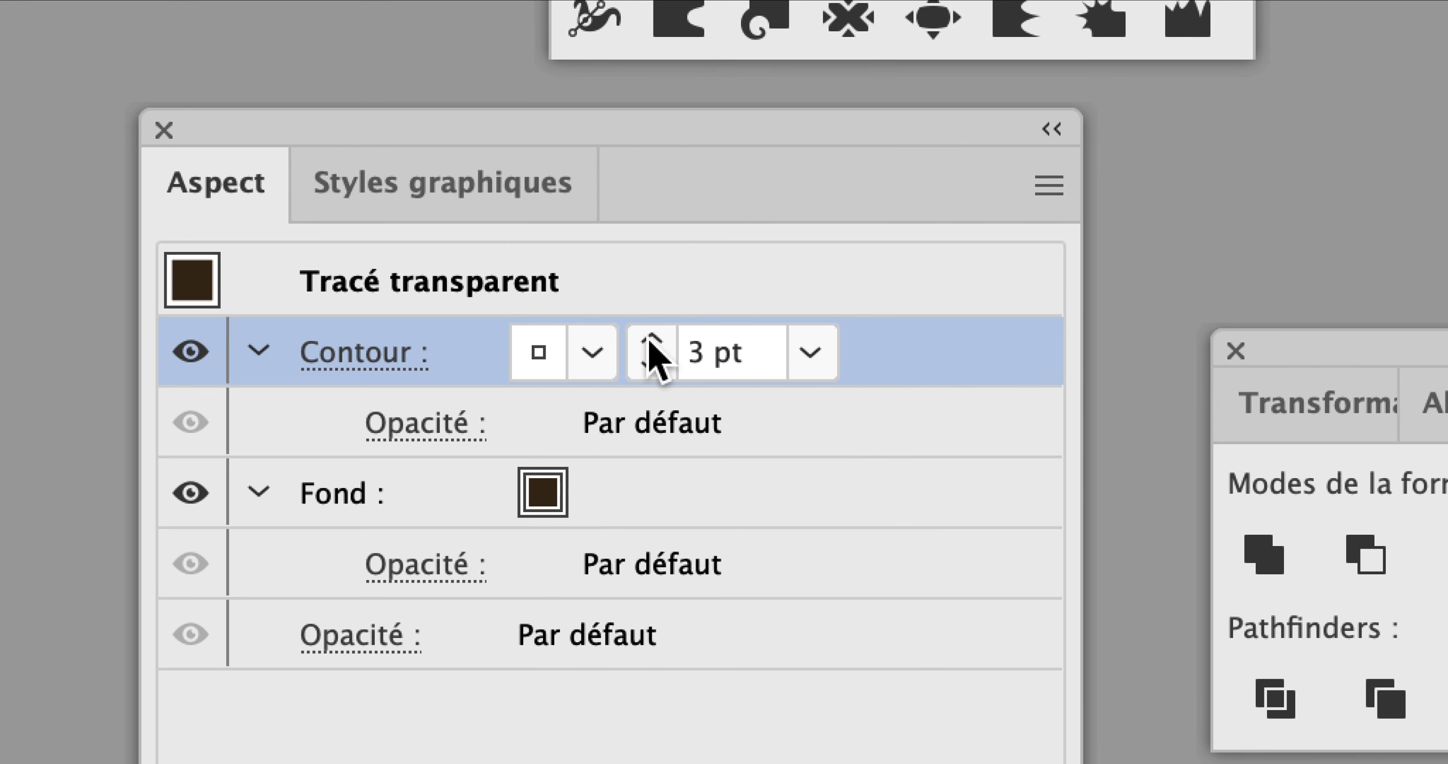
click(651, 340)
click(651, 339)
click(651, 340)
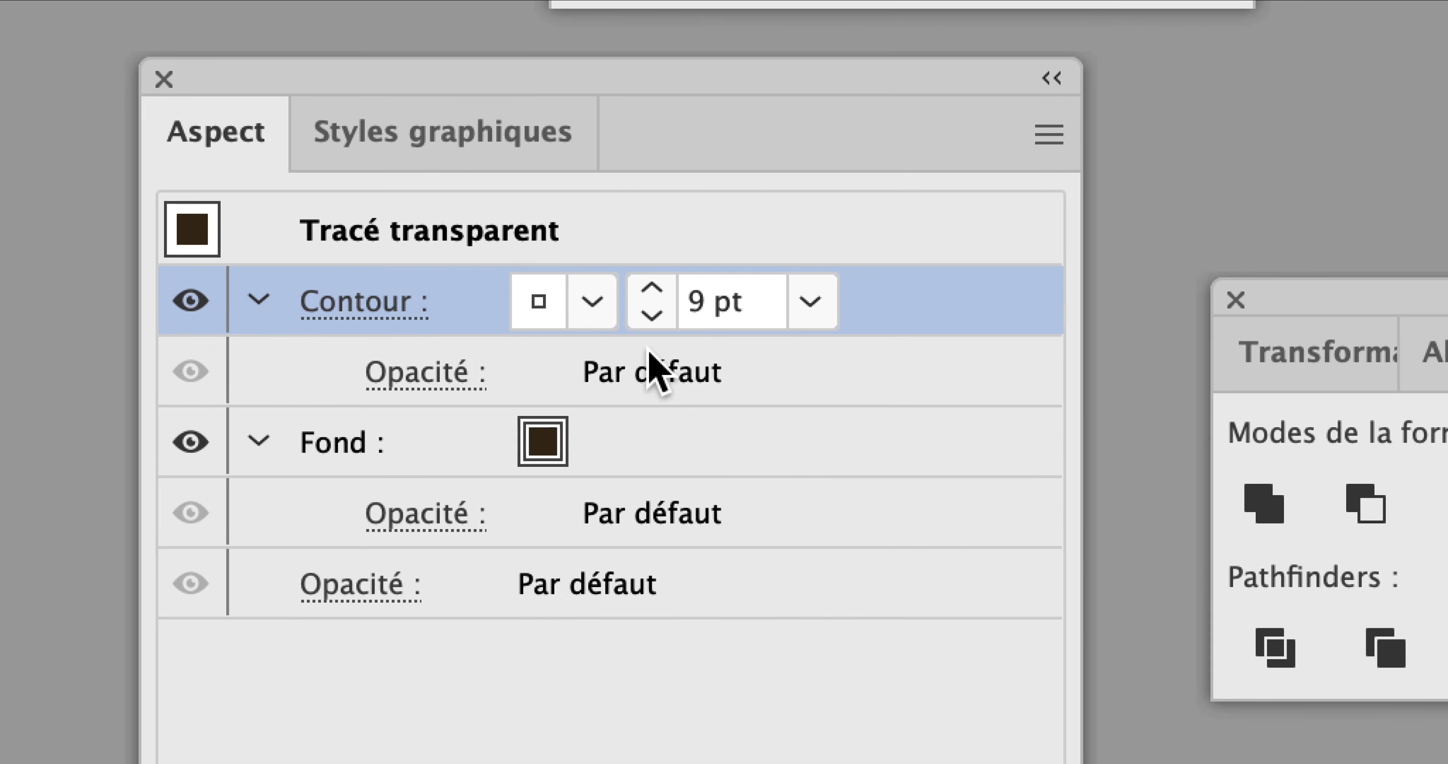
click(651, 343)
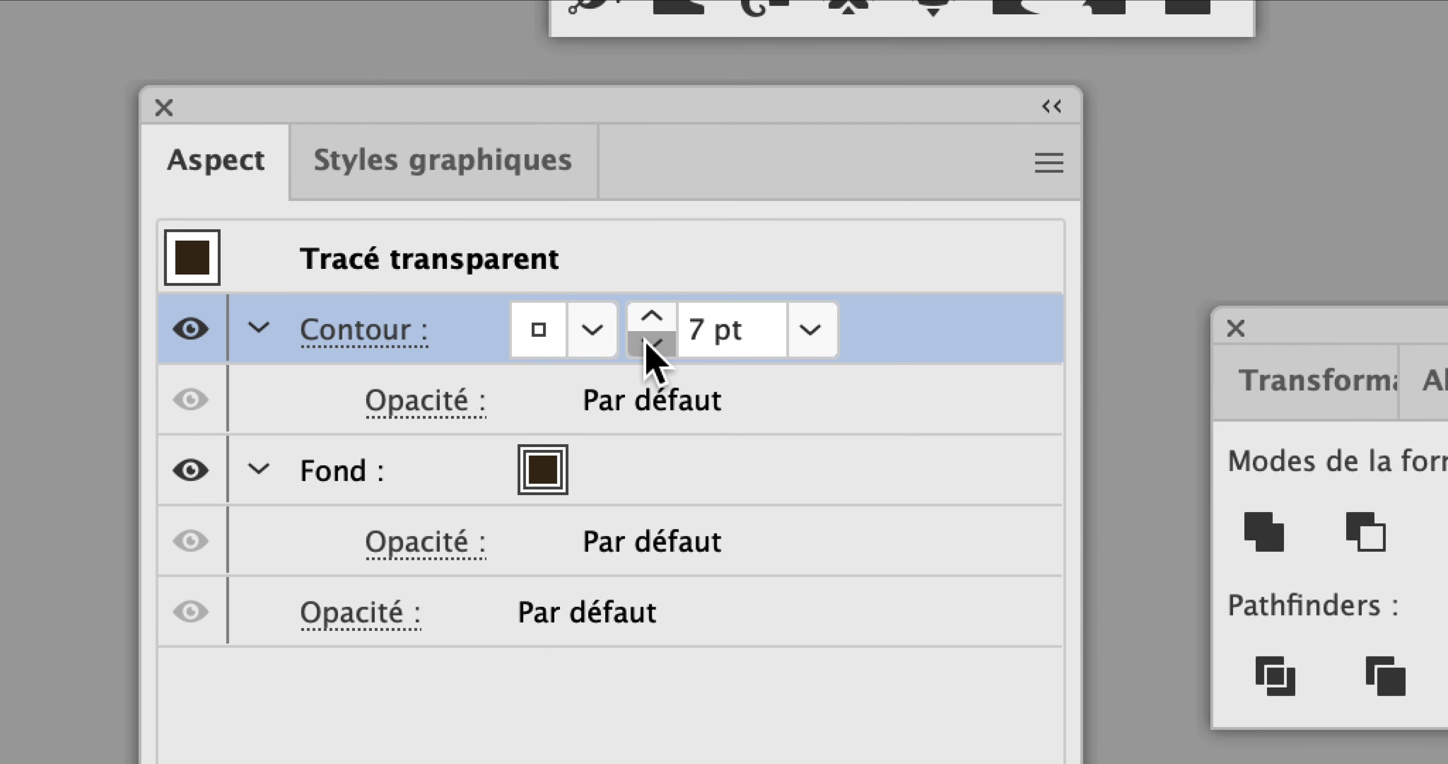
click(652, 342)
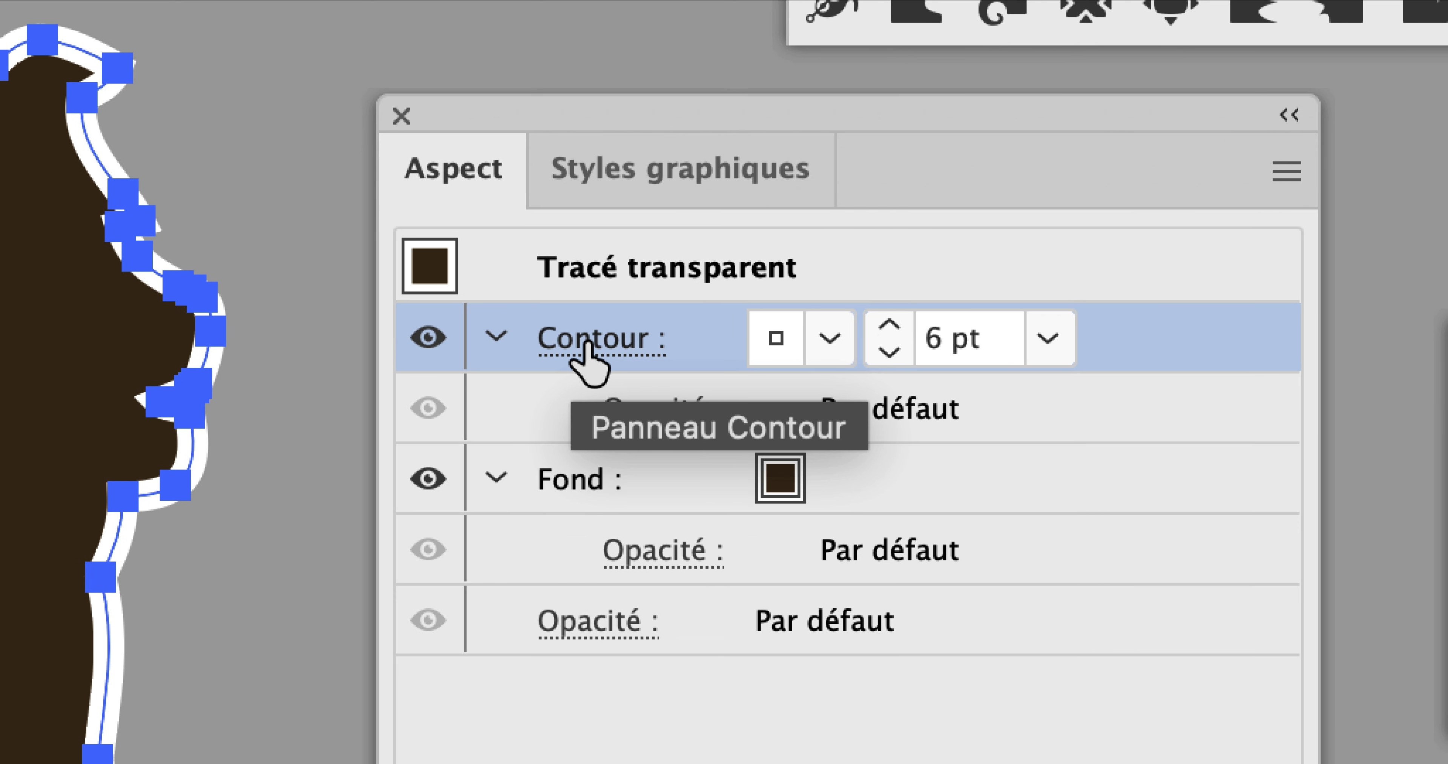
Align the dog's Contour to the outside of the path.
click(585, 344)
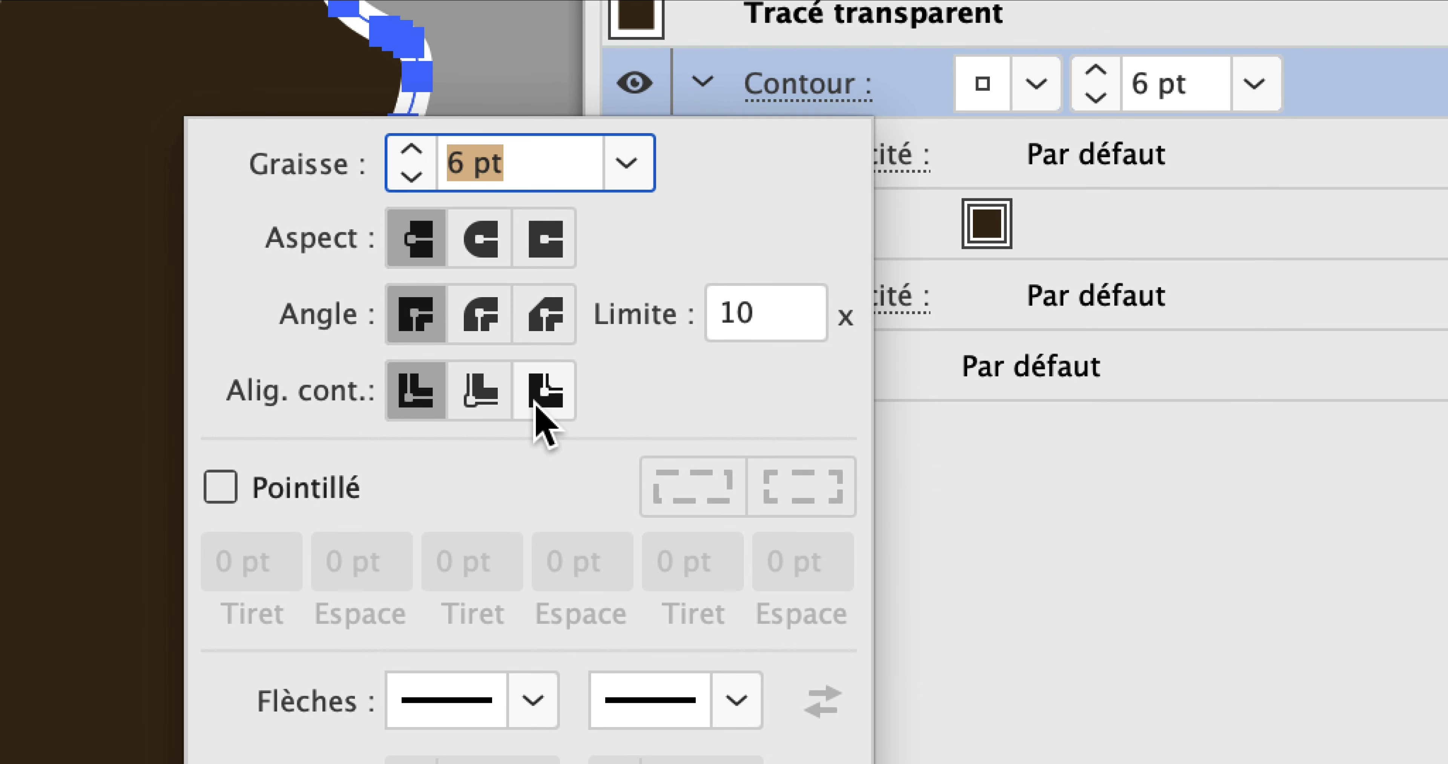
click(525, 531)
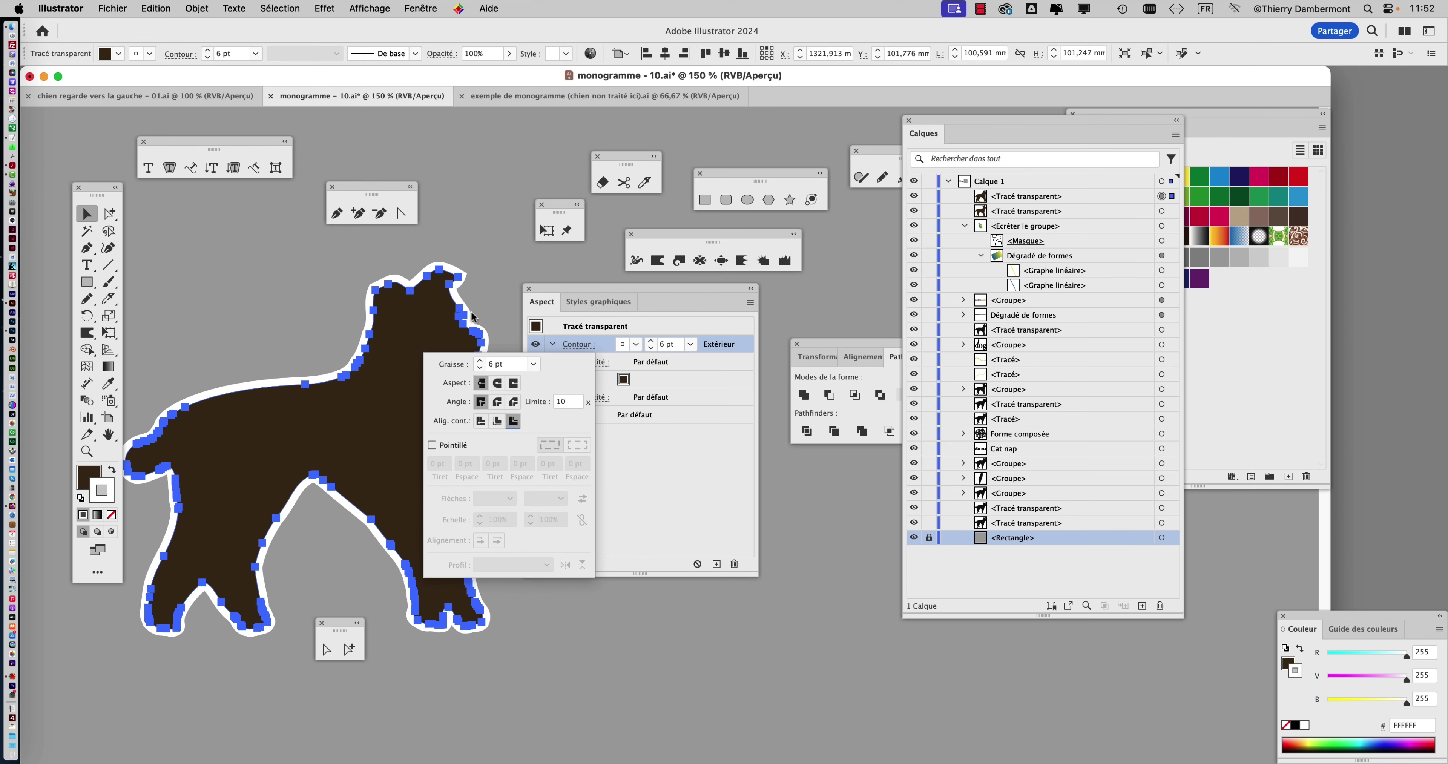
drag(612, 289, 616, 290)
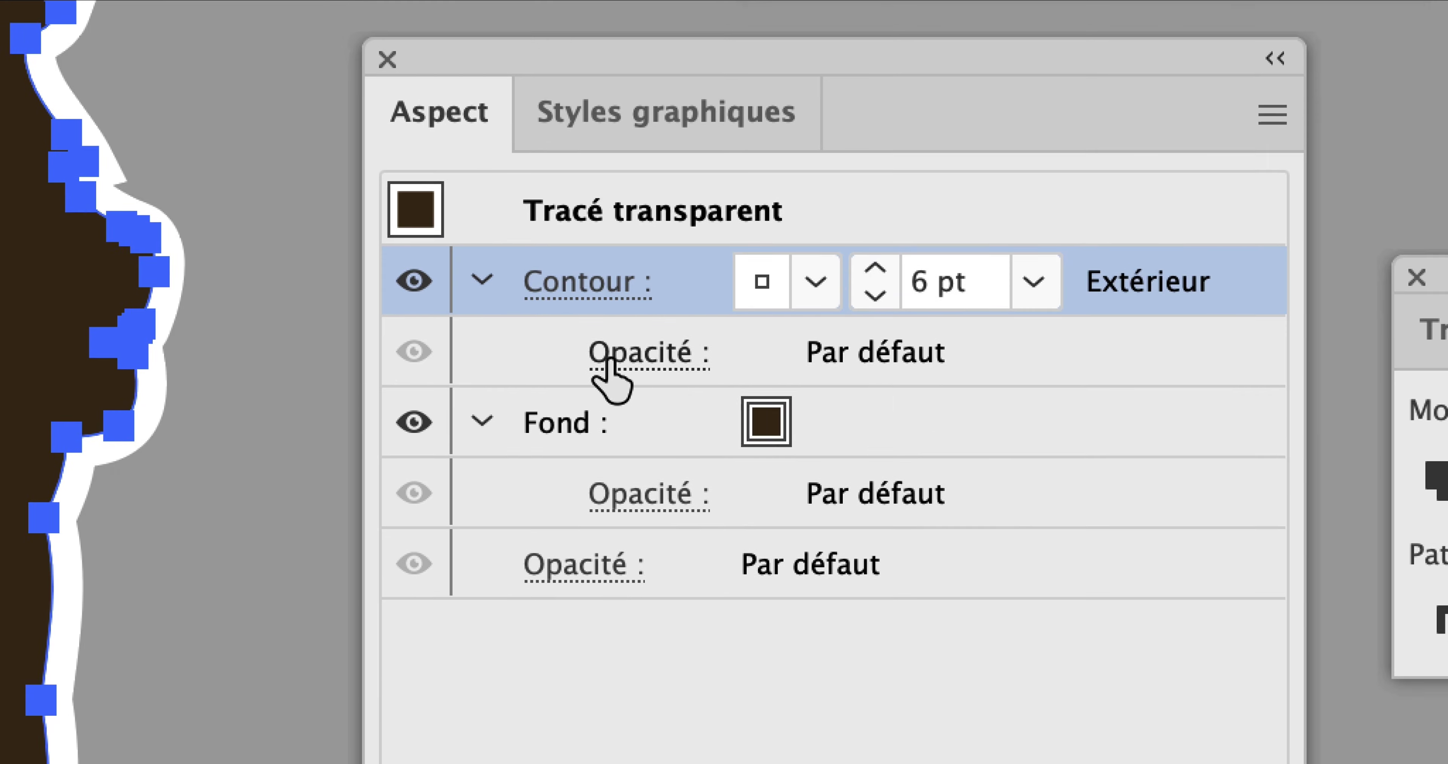
Set the Angle option of the dog's Contour to rounded joins (Sommet en arrondi).
click(590, 282)
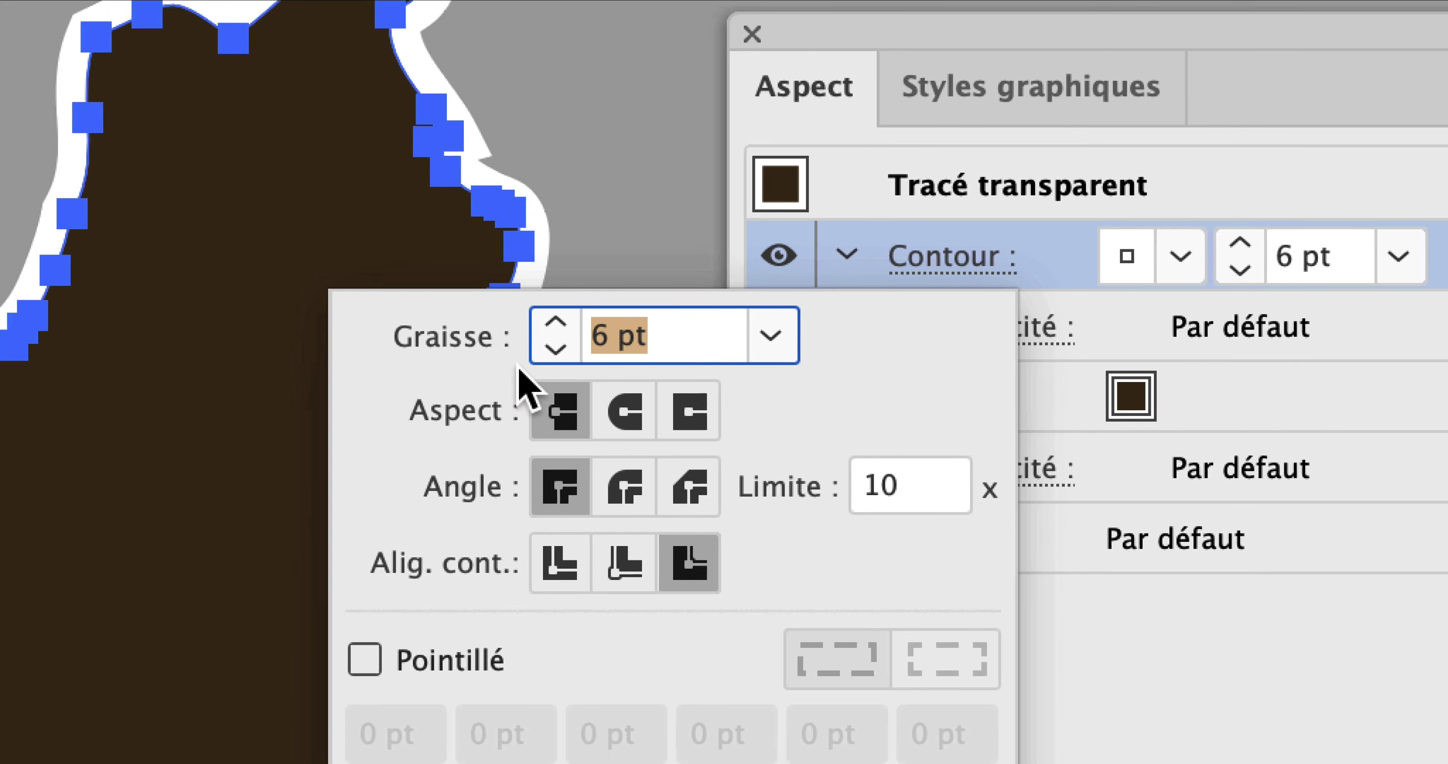
click(624, 486)
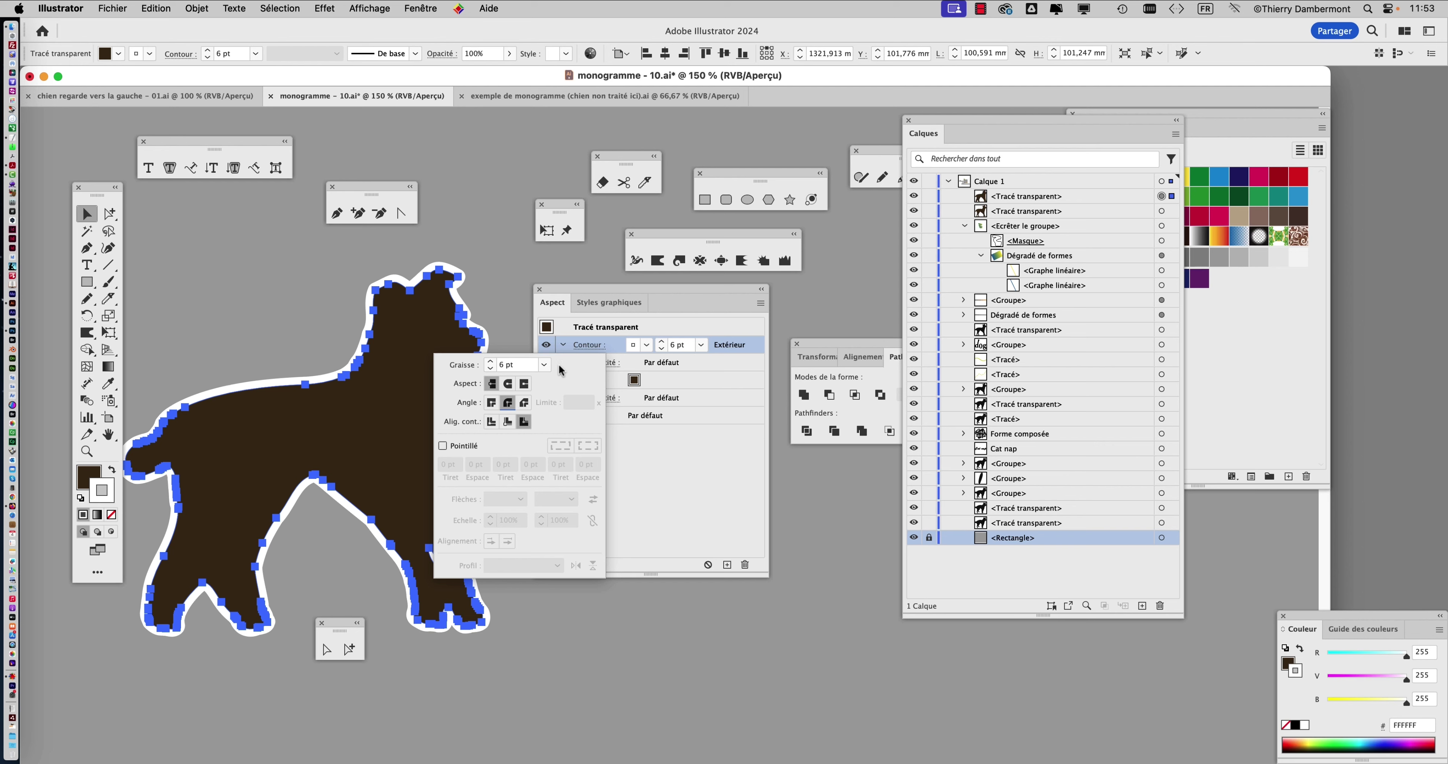
click(633, 477)
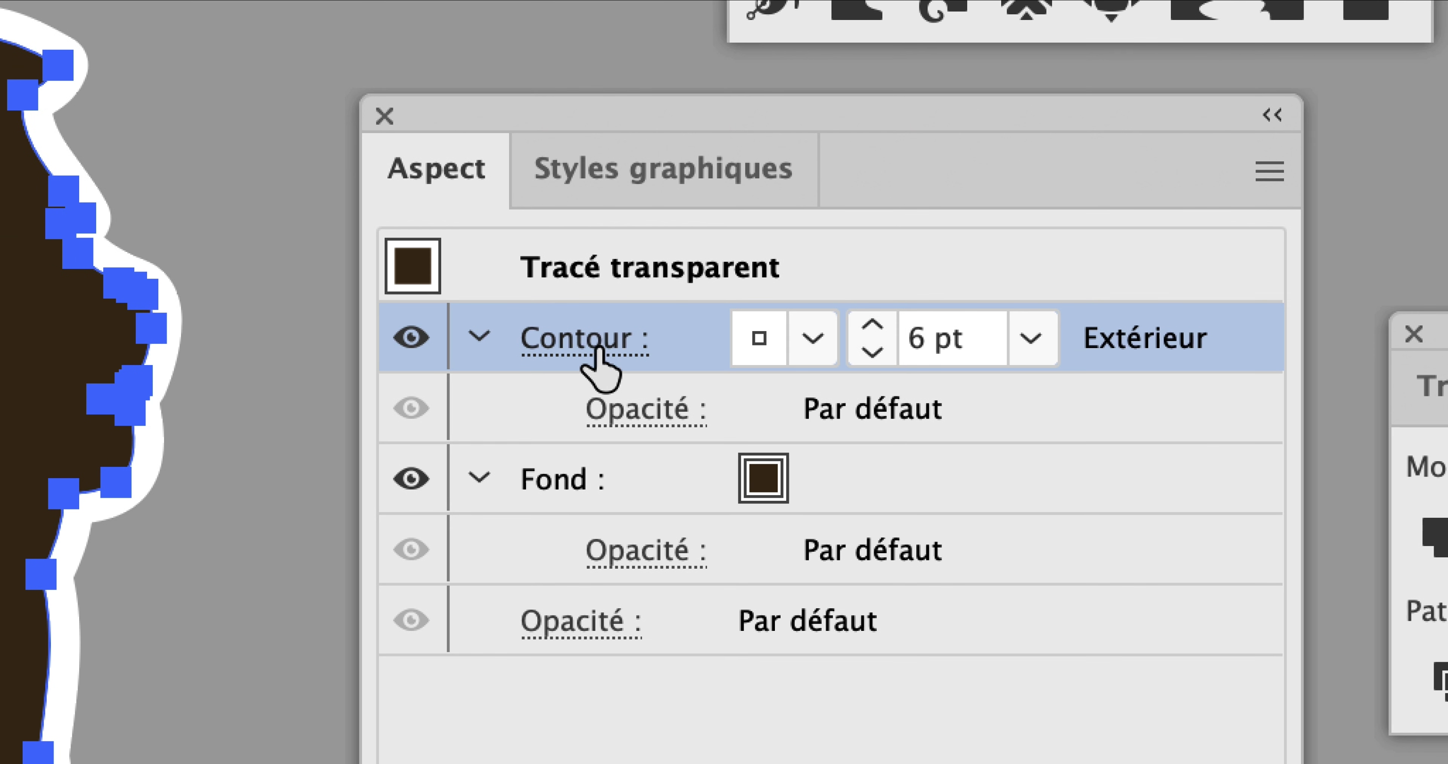
Switch the dog's Contour back to pointed joins (Sommet en pointe) and inspect the corners around the muzzle.
click(597, 351)
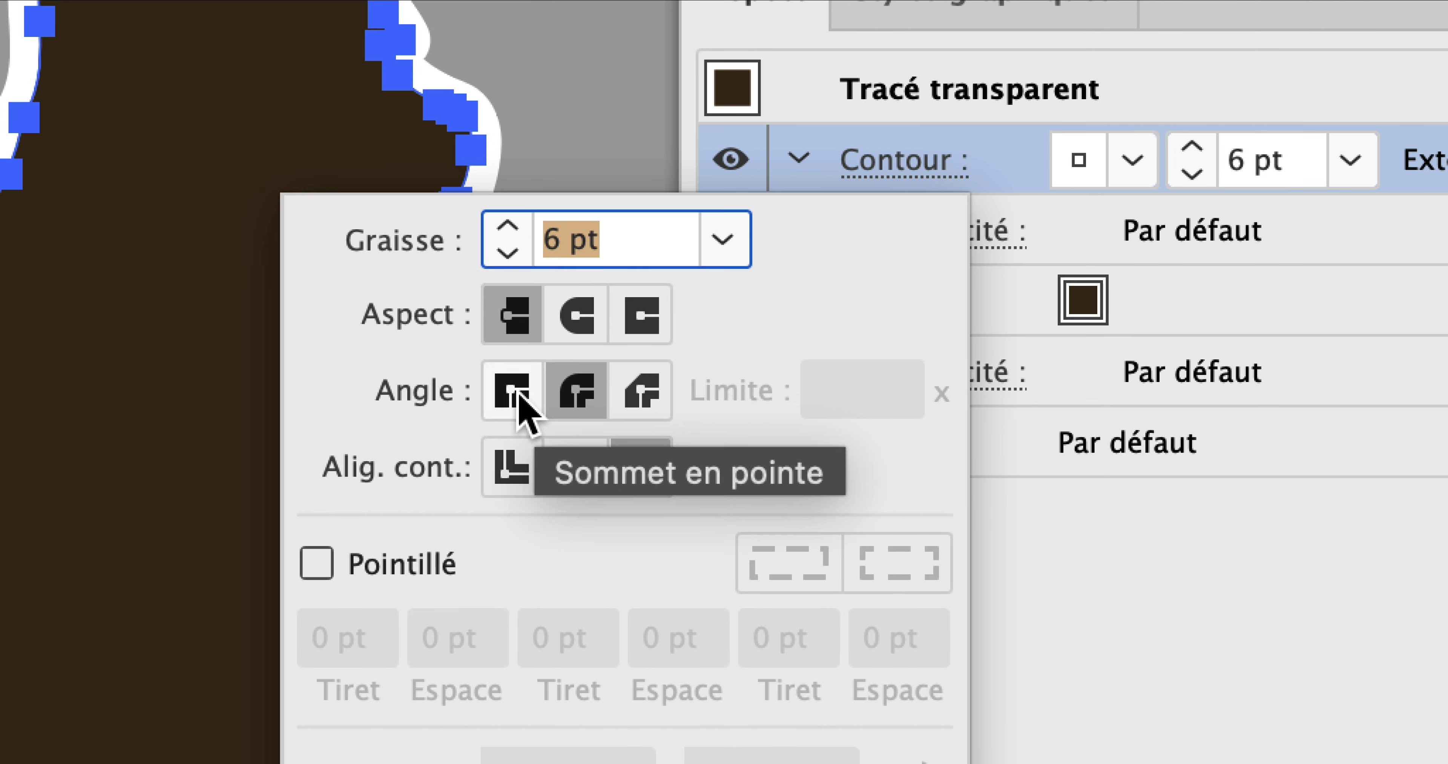
click(204, 558)
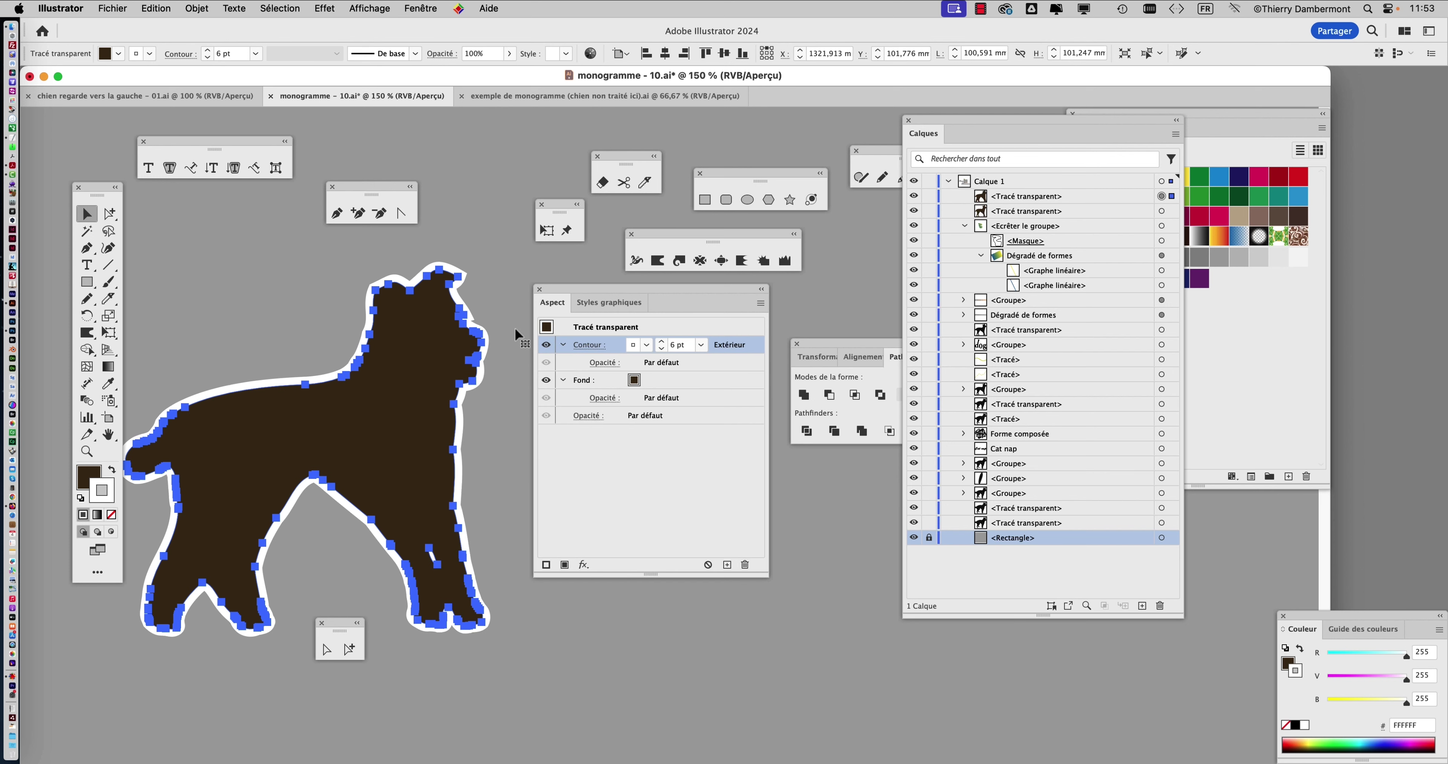
scroll(502, 355, up, 5)
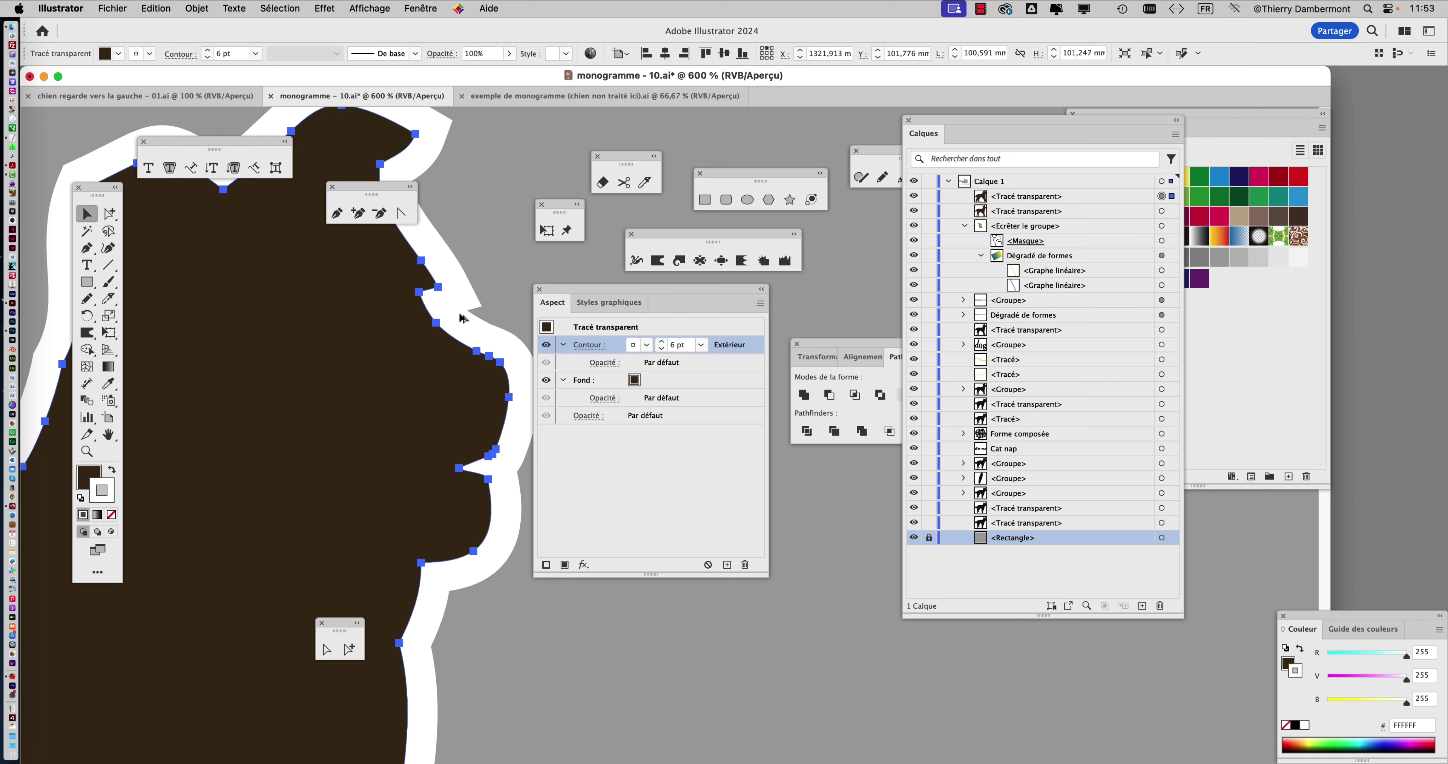
scroll(423, 291, up, 1)
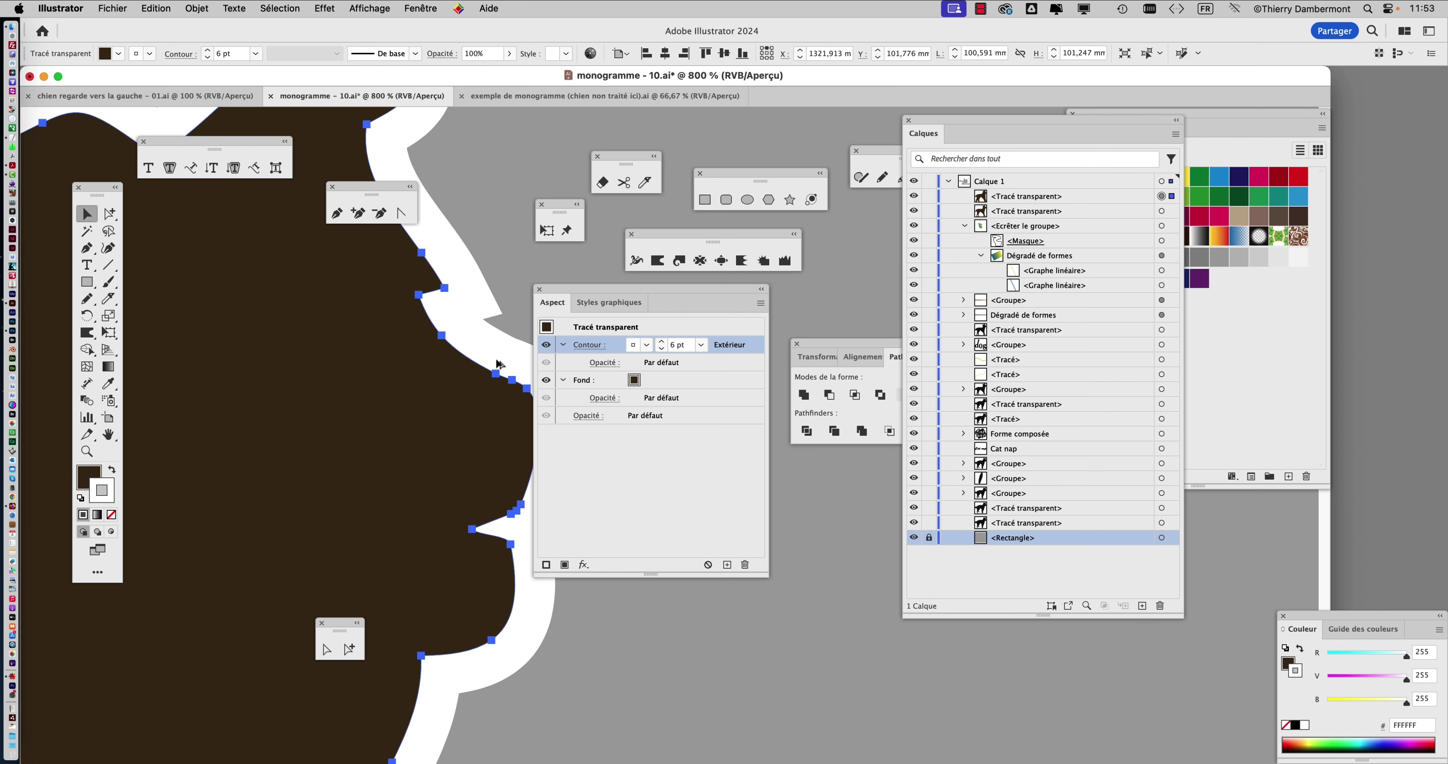
Apply rounded joins to the dog's Contour again and move the Aspect attributes clear of the muzzle.
click(590, 345)
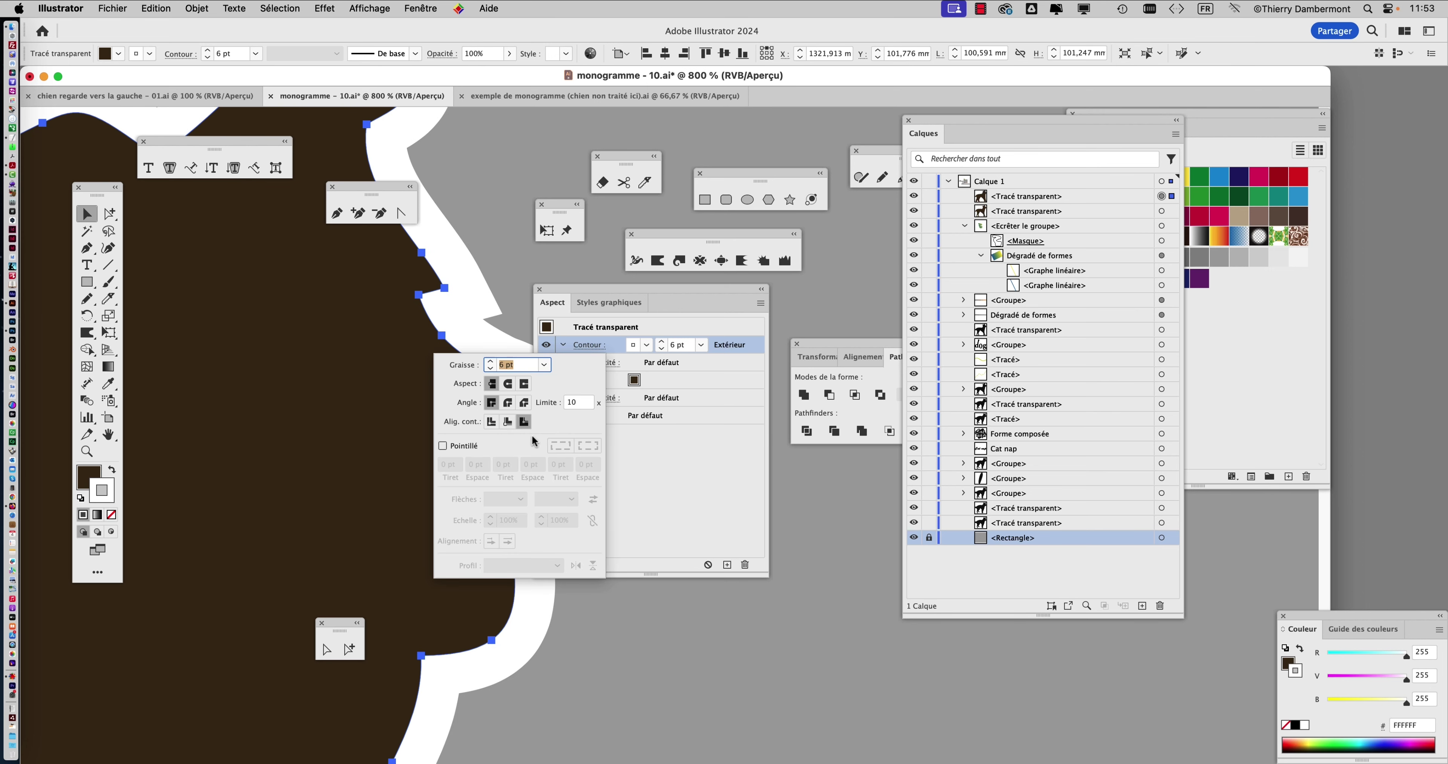
click(509, 403)
click(663, 486)
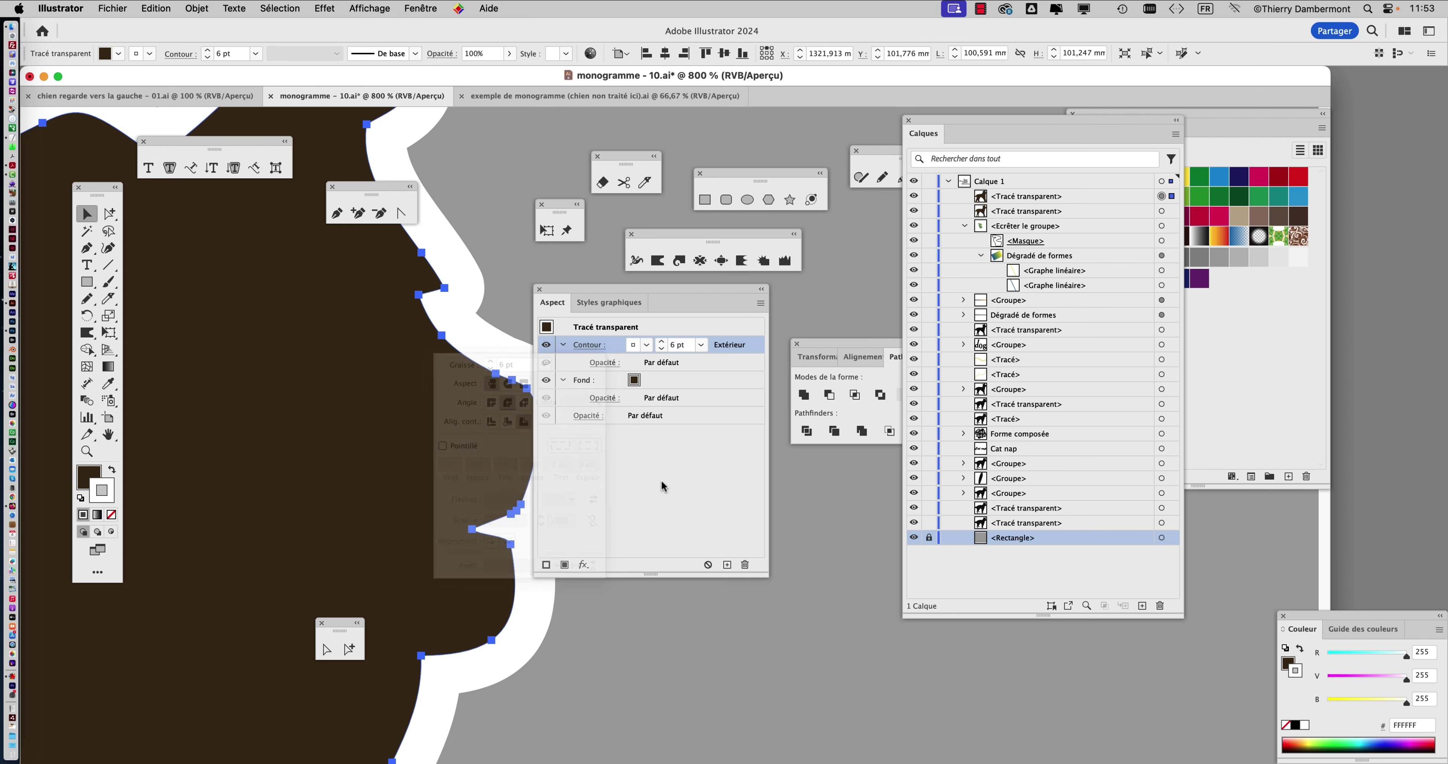
drag(583, 292, 689, 305)
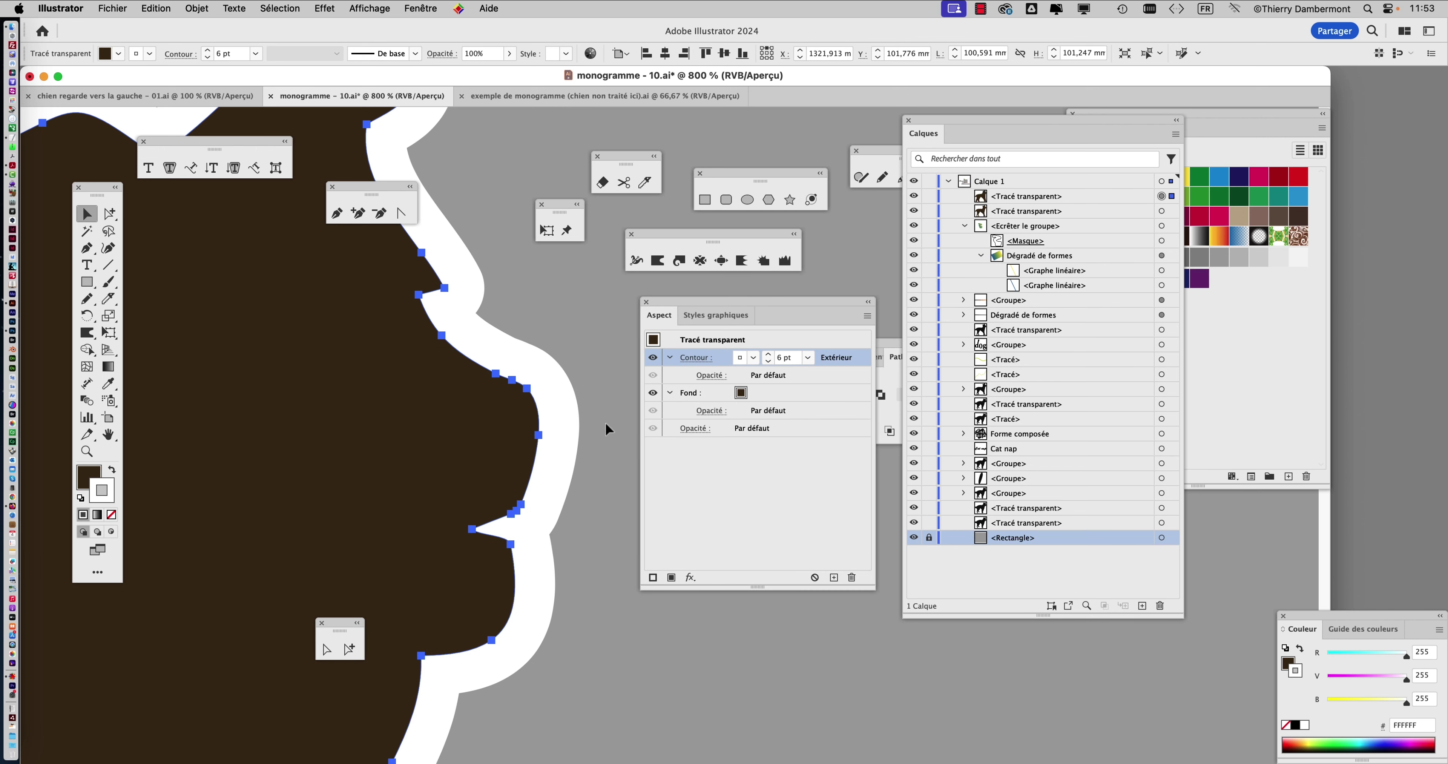
click(737, 471)
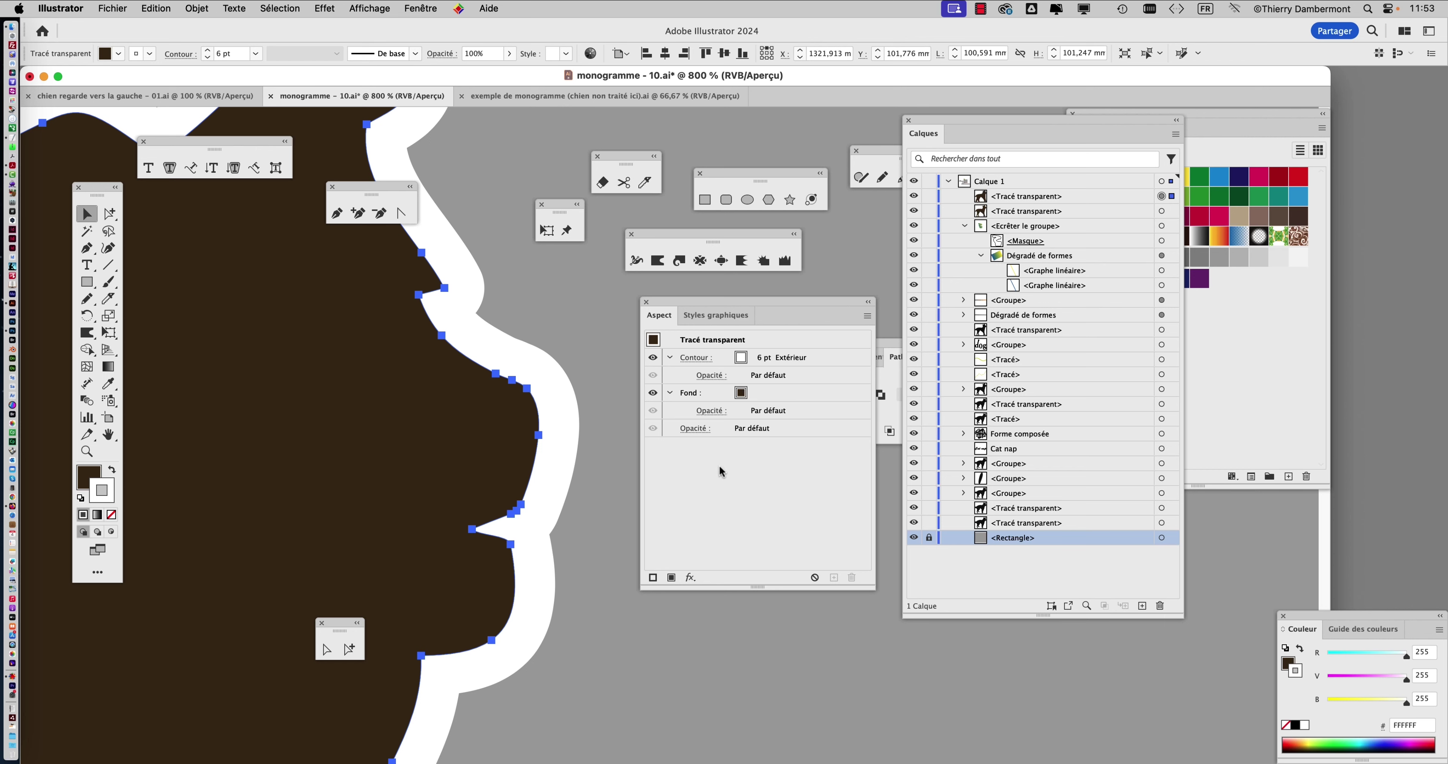
Review the rounded join option in the dog's Contour settings and examine the outline around the head.
scroll(598, 425, down, 2)
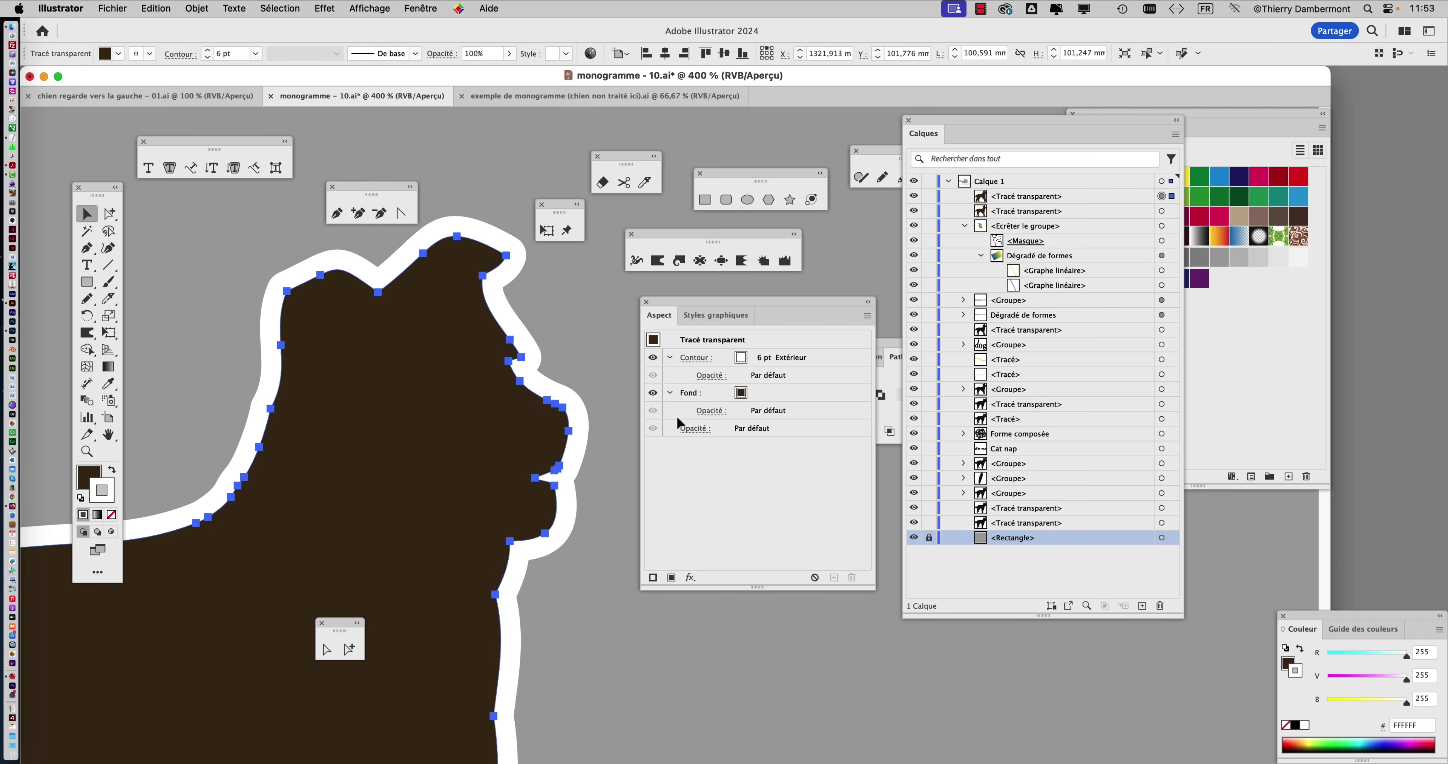
click(700, 361)
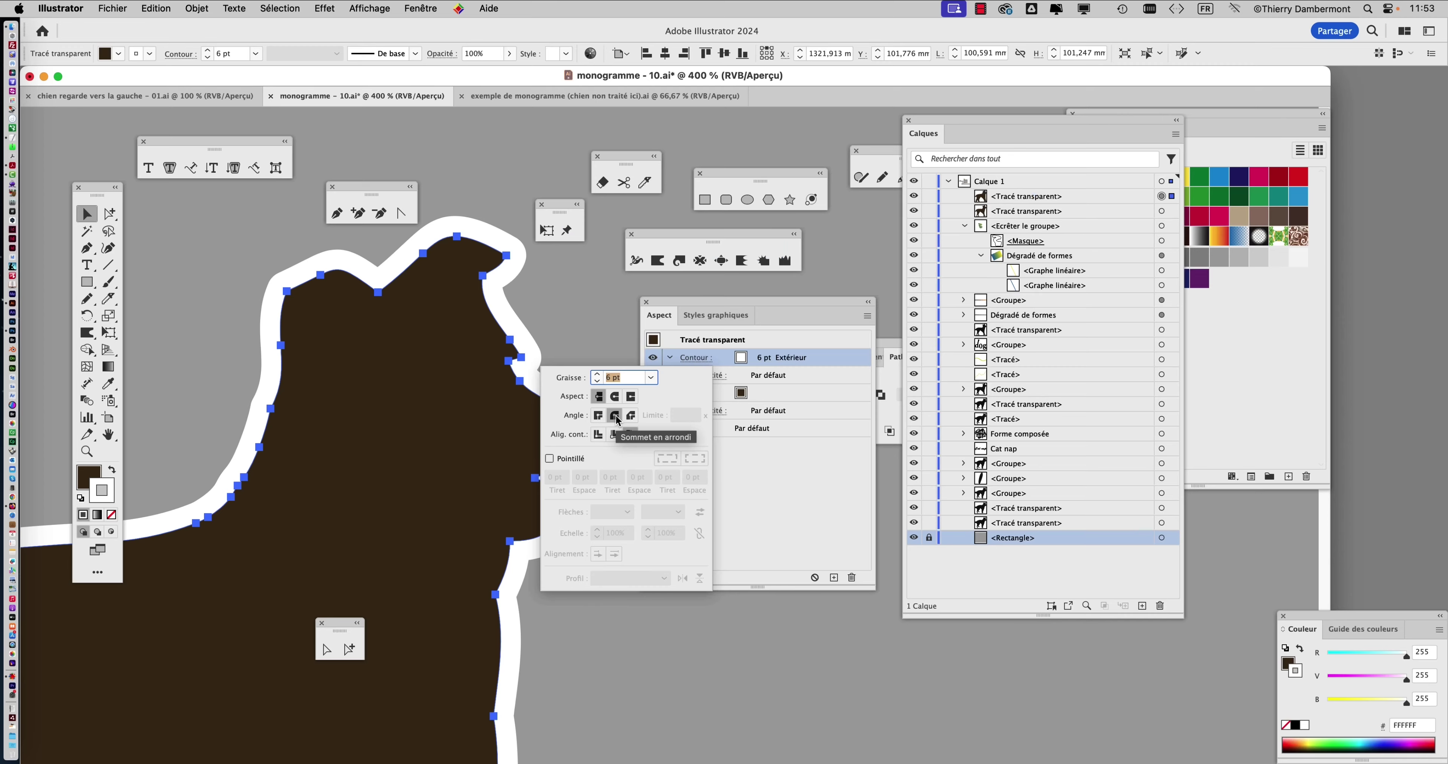
click(1159, 667)
scroll(499, 457, down, 4)
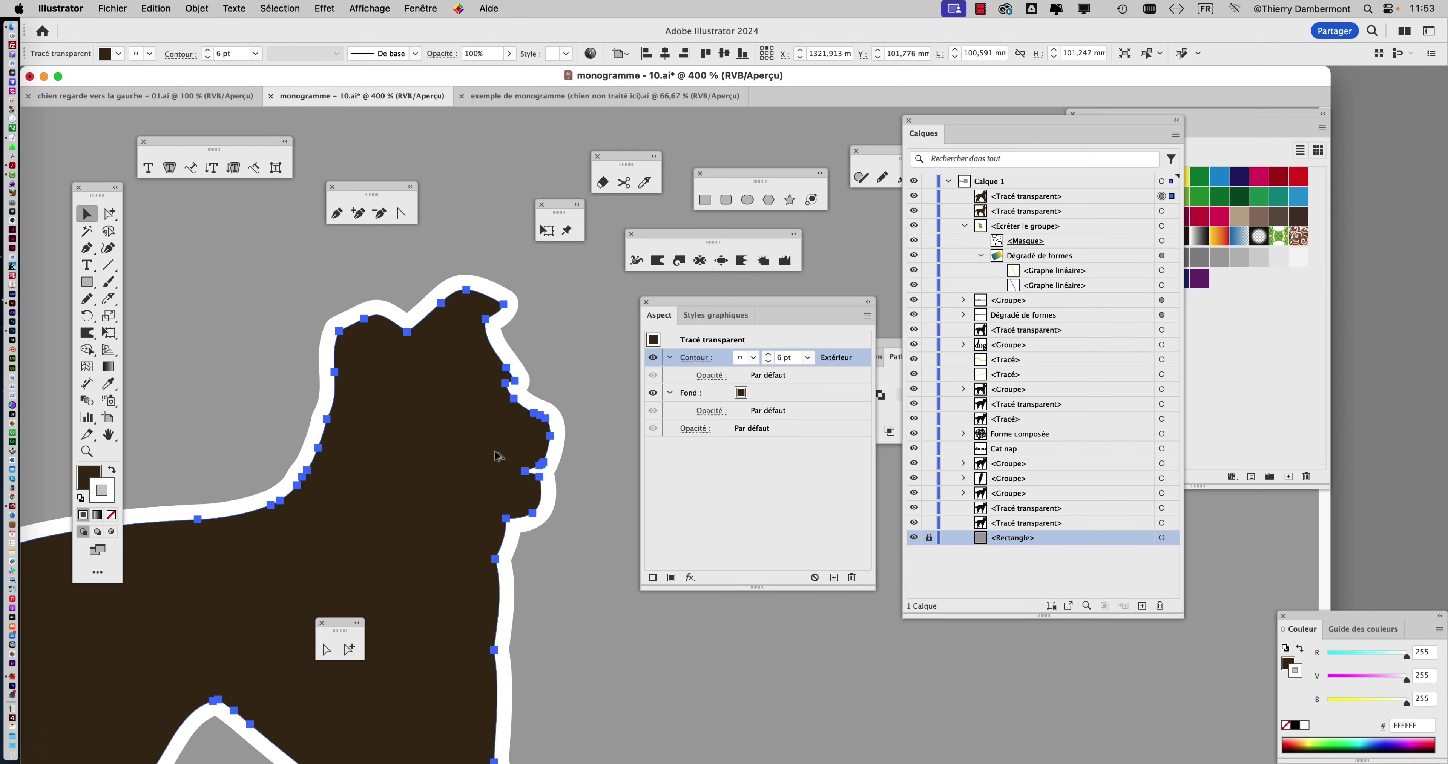
Deselect the dog and save the document as monogramme - 11.ai in Illustrator 2020 format.
click(584, 513)
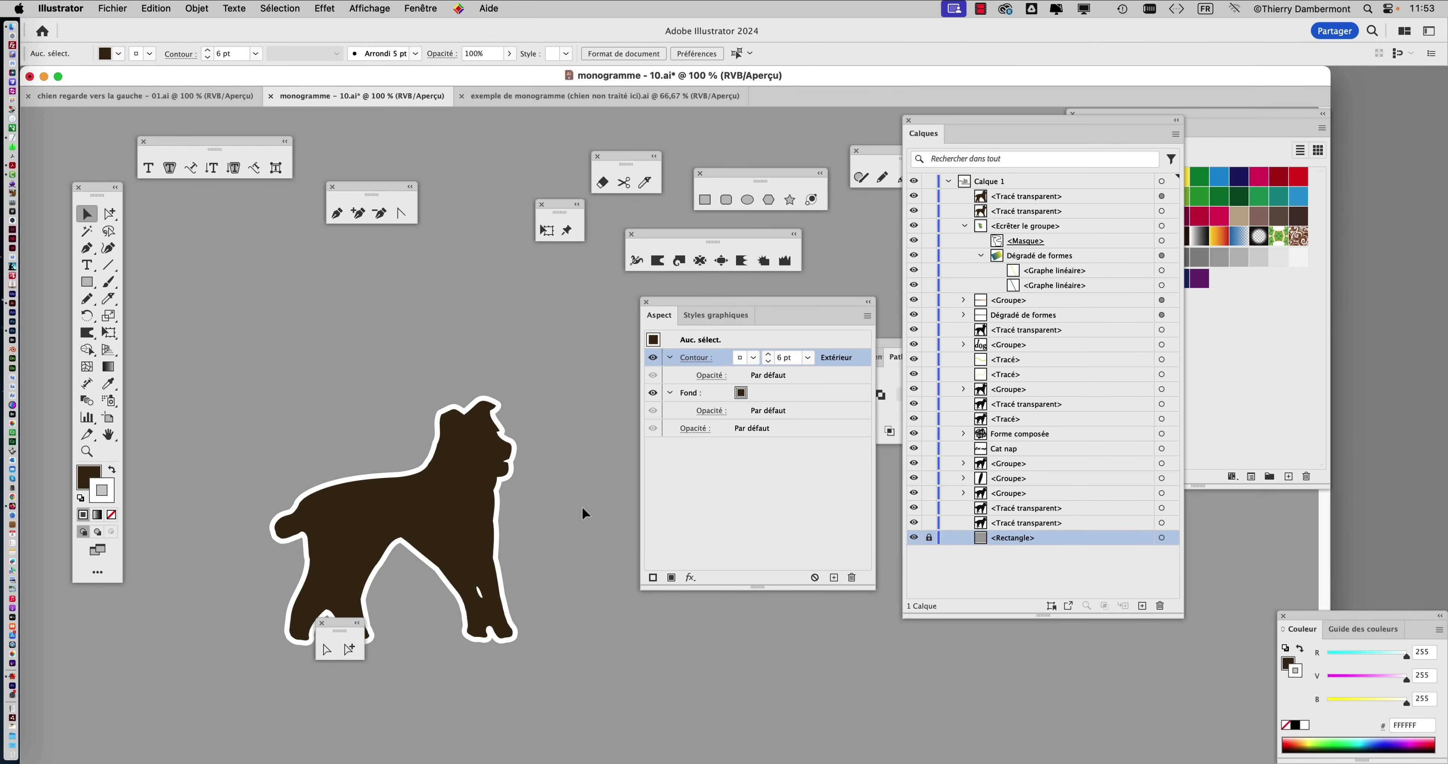
click(112, 8)
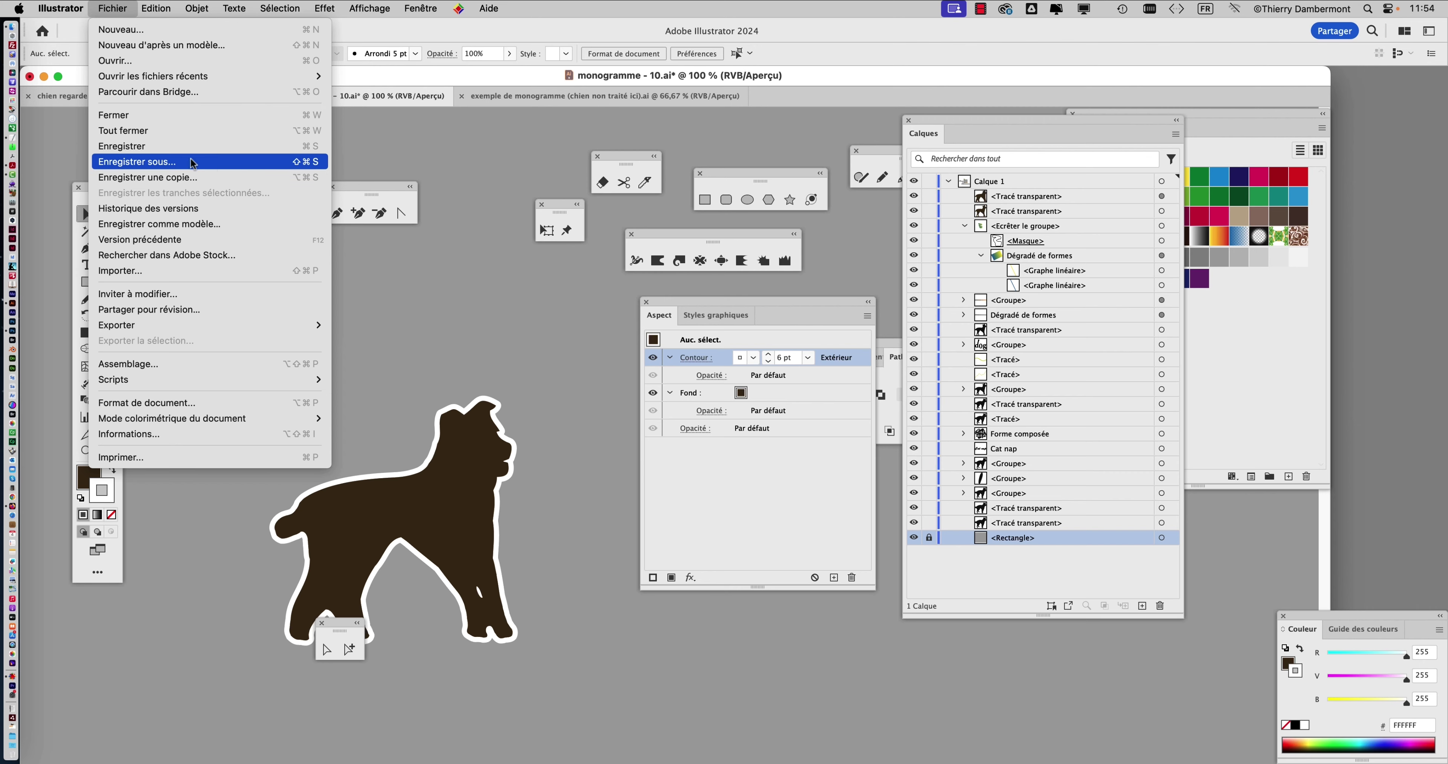
click(212, 167)
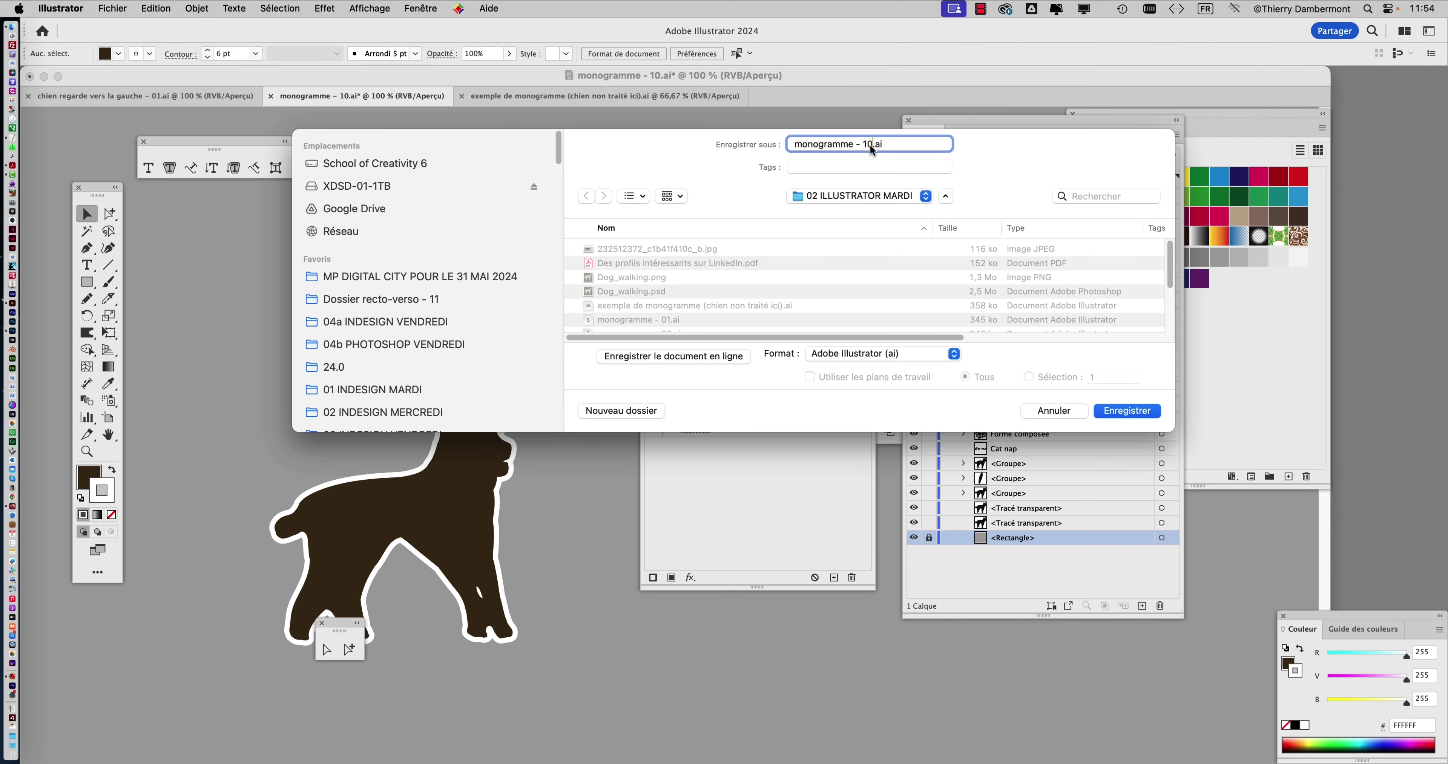
key(Return)
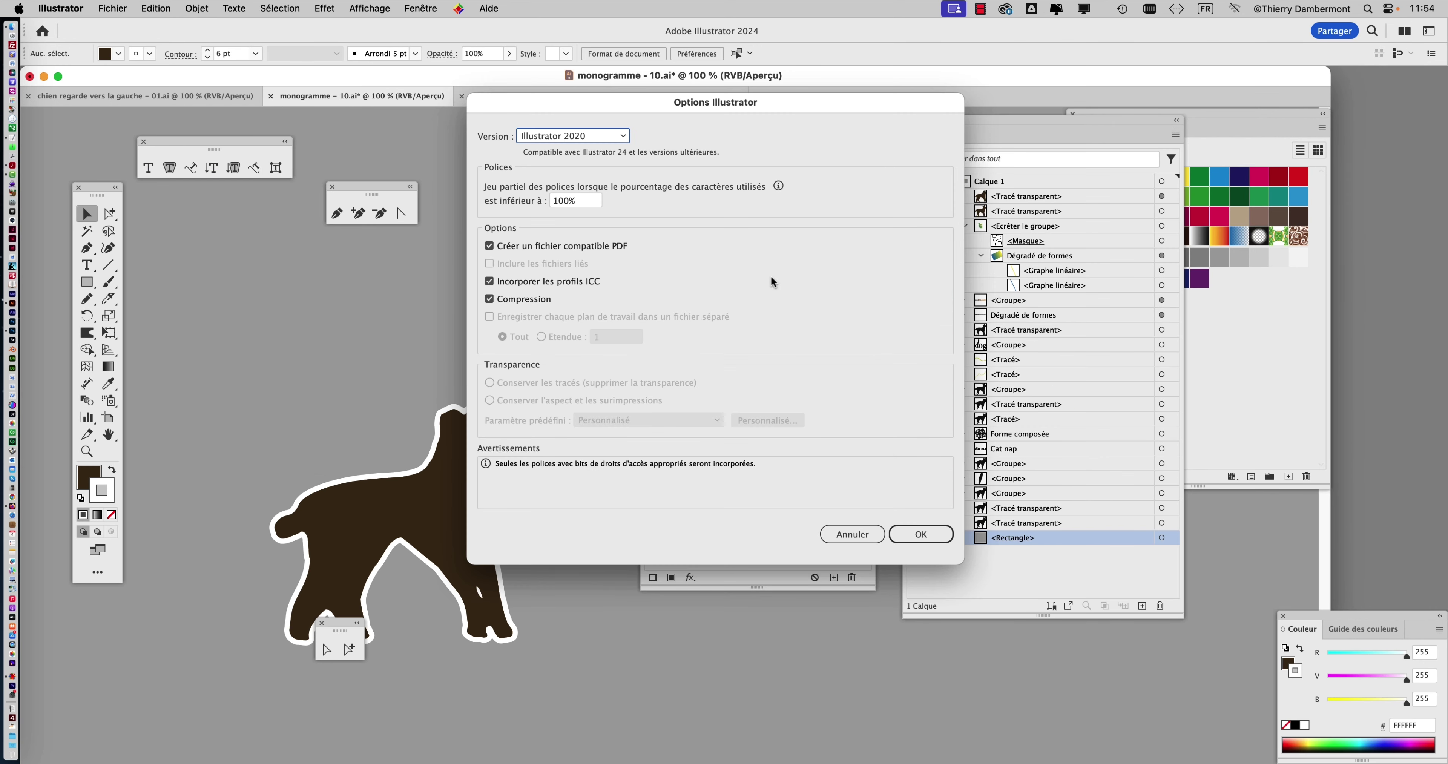
click(920, 528)
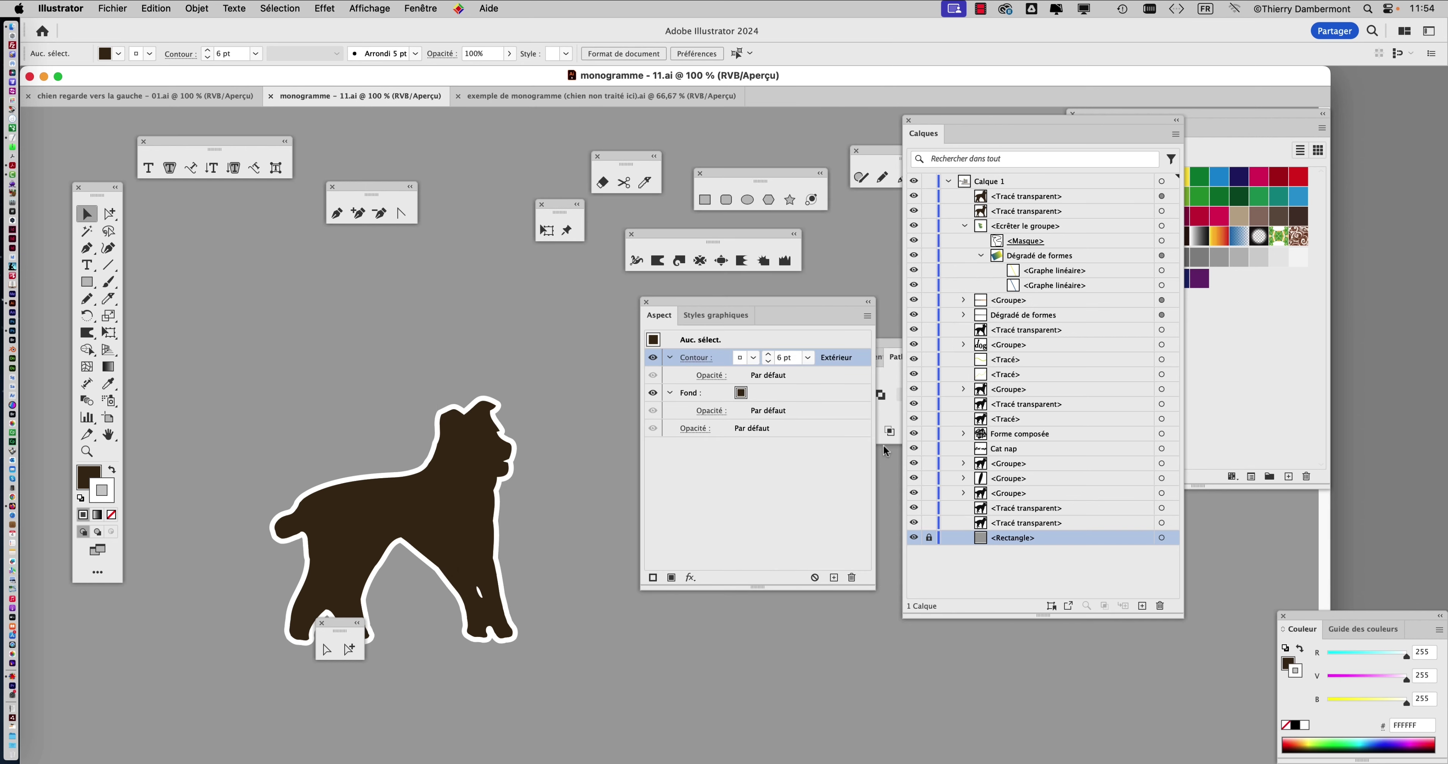
Move the outlined dog silhouette up and to the left, and bring up Styles graphiques beside it.
click(496, 442)
drag(474, 454, 423, 376)
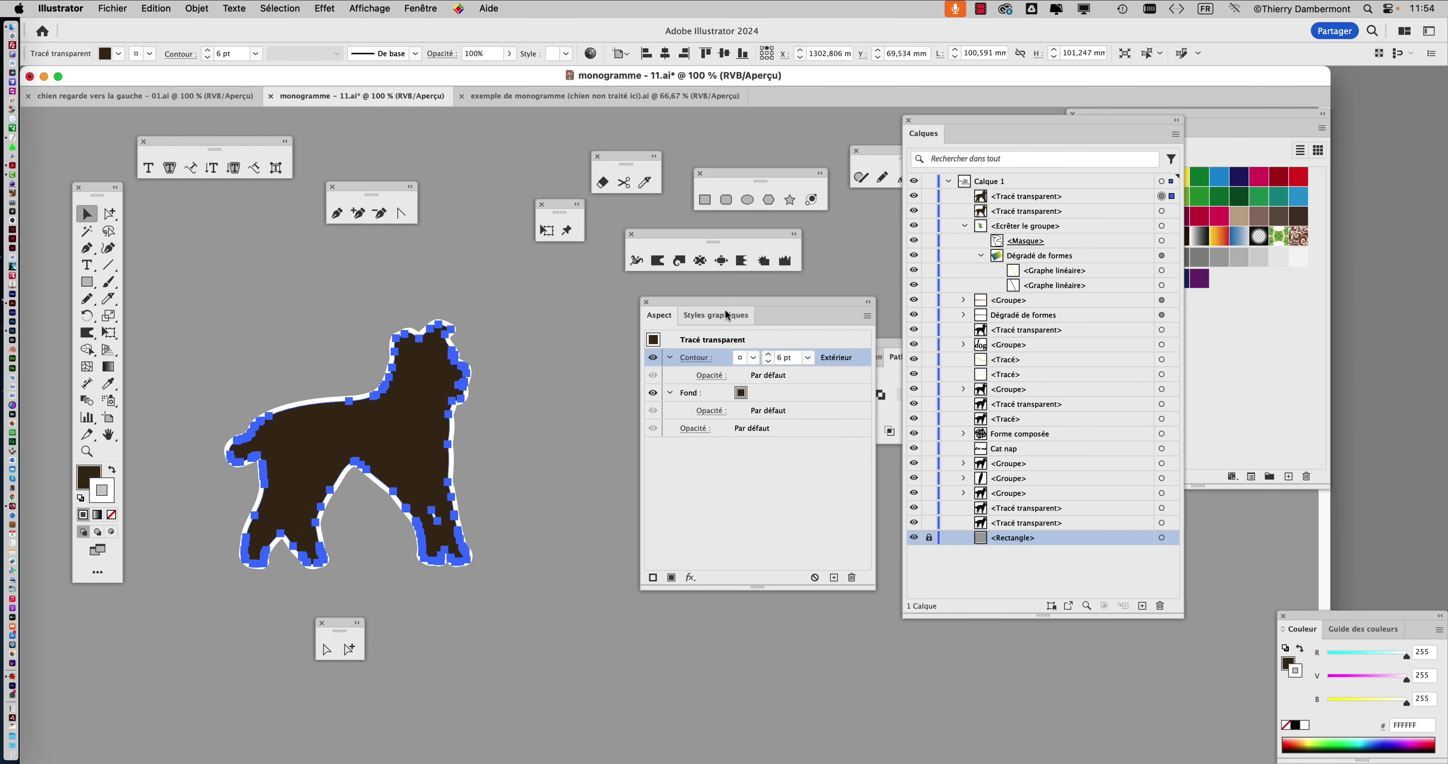
drag(726, 315, 591, 314)
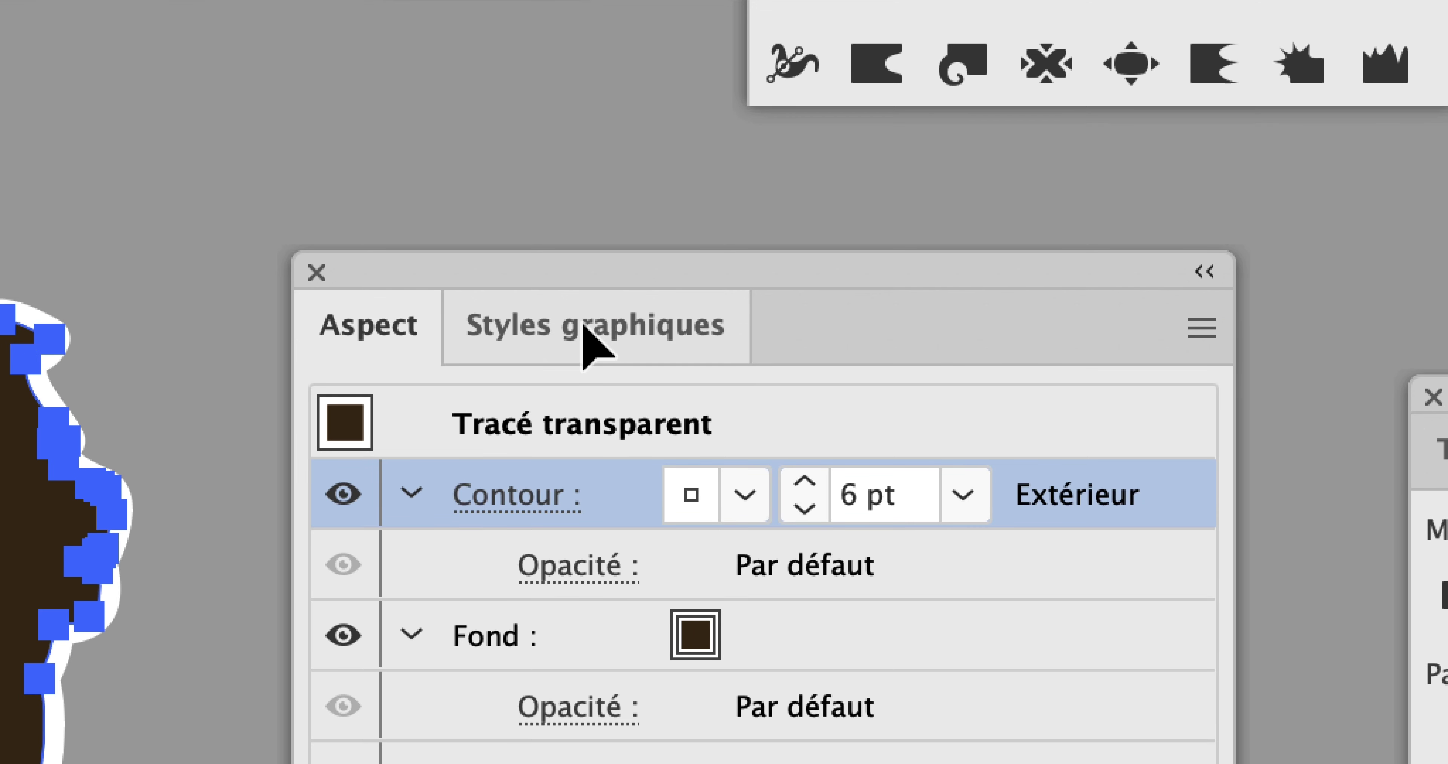
click(590, 340)
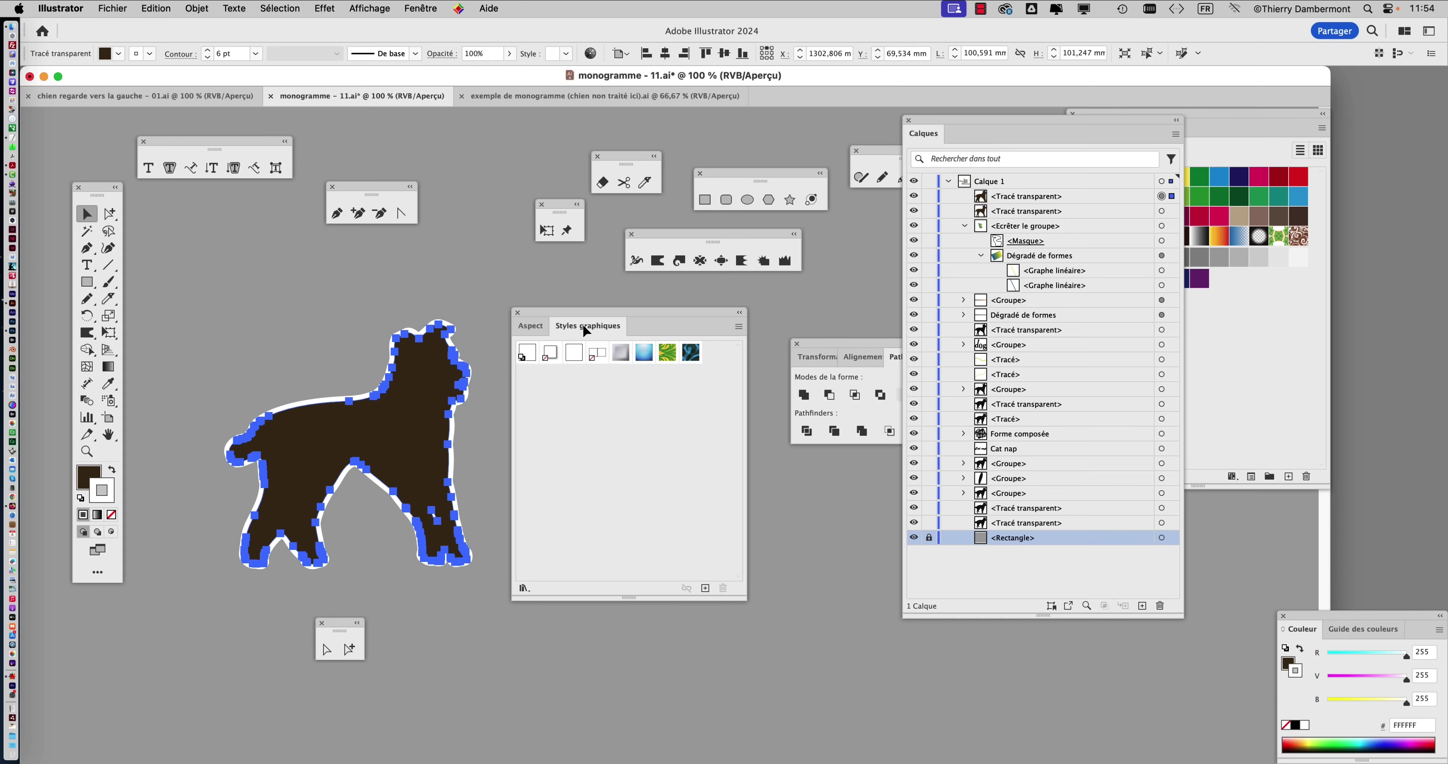
Hide Styles graphiques and display it again.
click(434, 7)
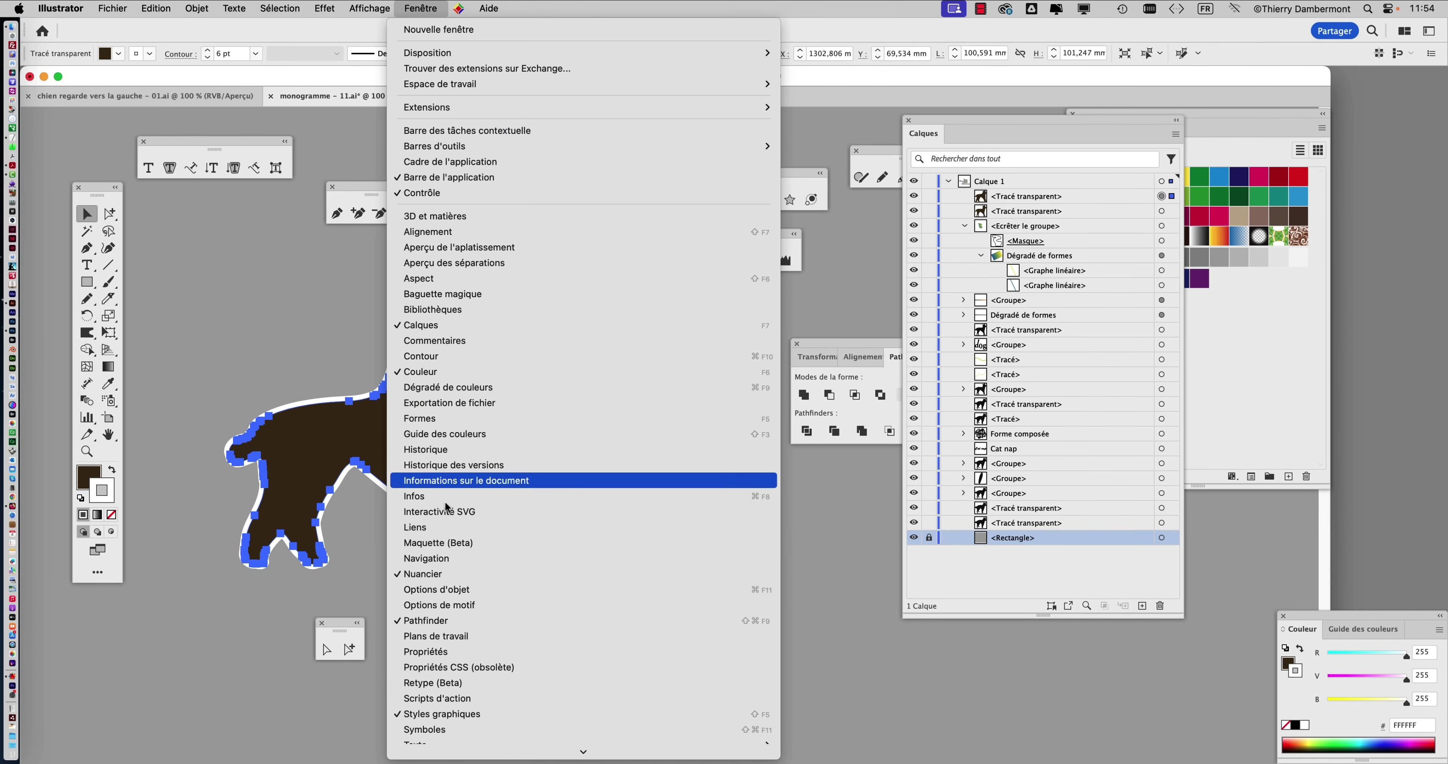
scroll(421, 700, down, 1)
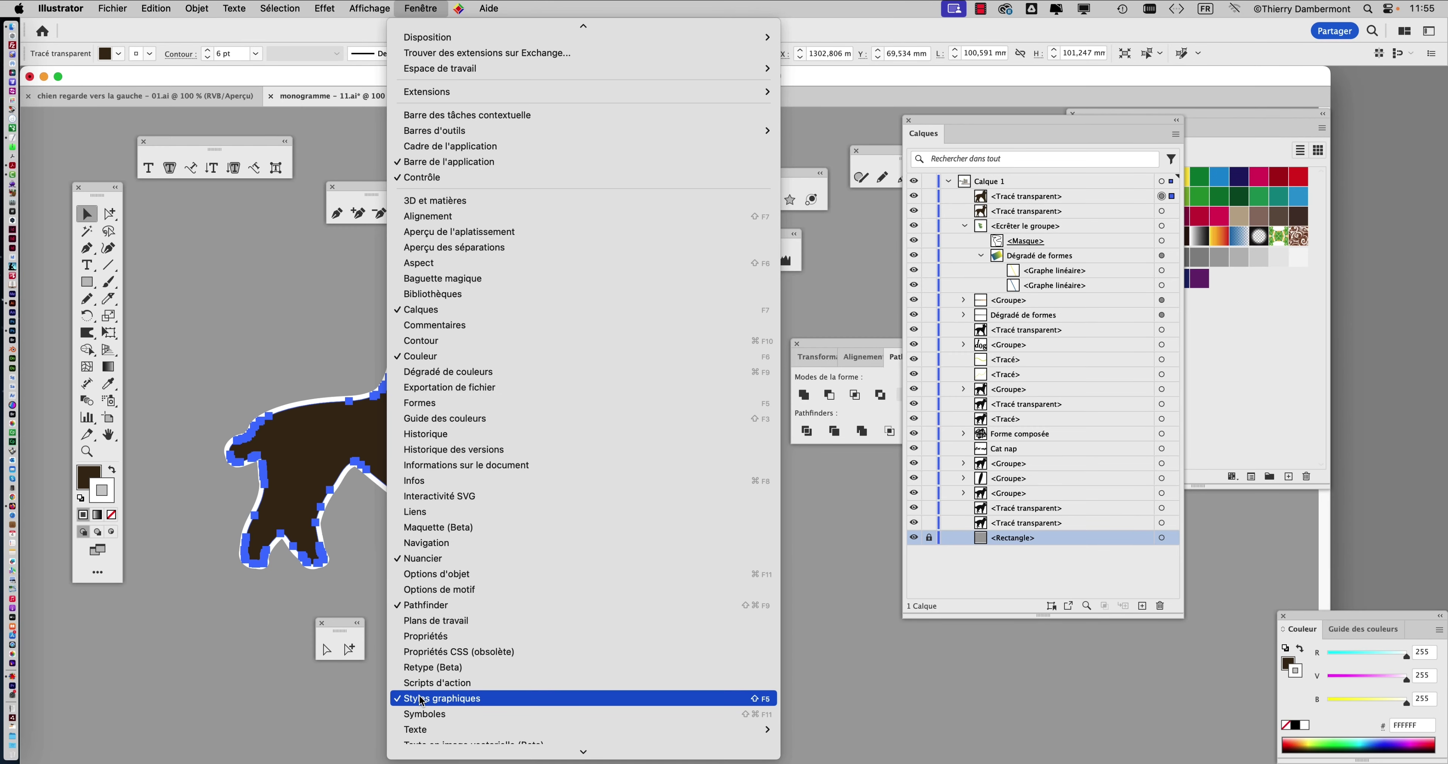
click(422, 700)
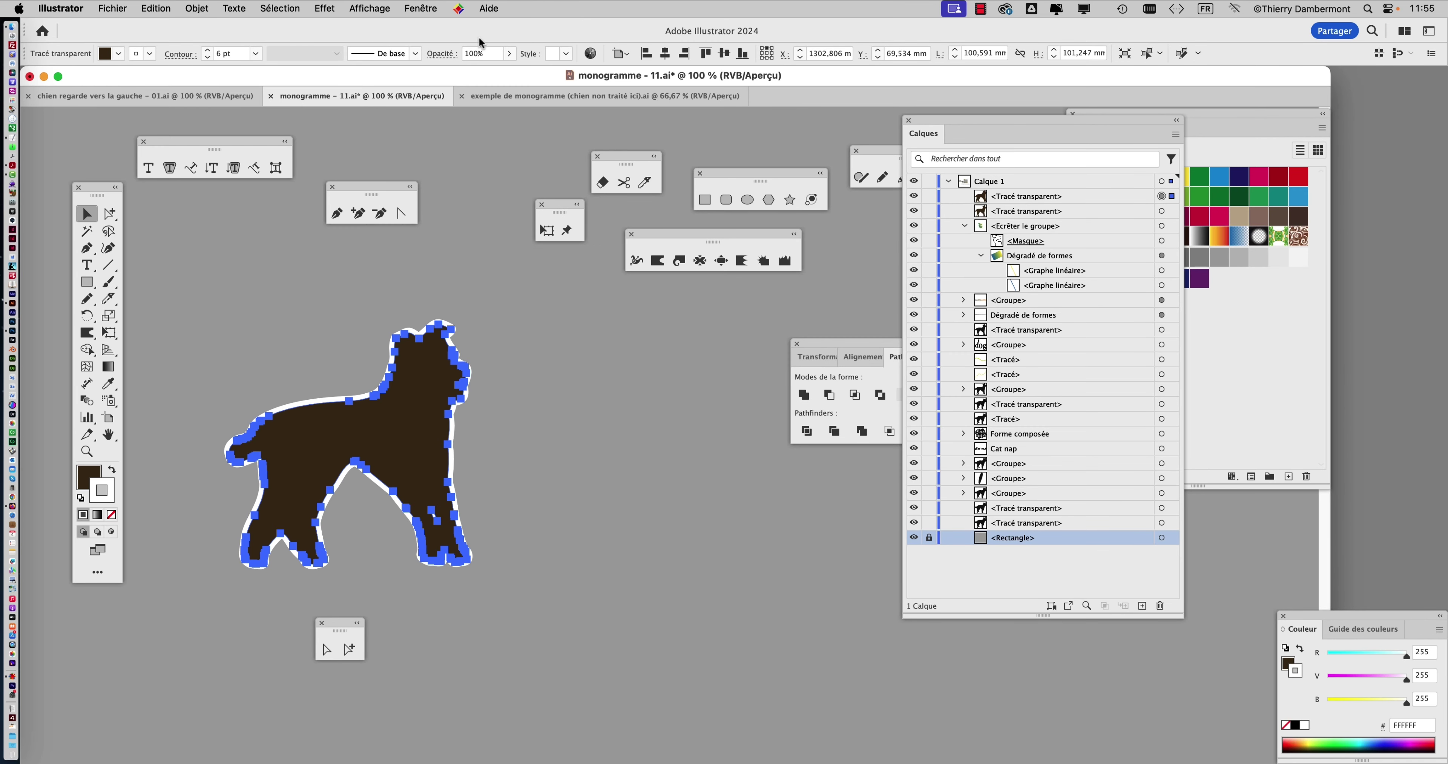
click(422, 8)
scroll(460, 501, down, 5)
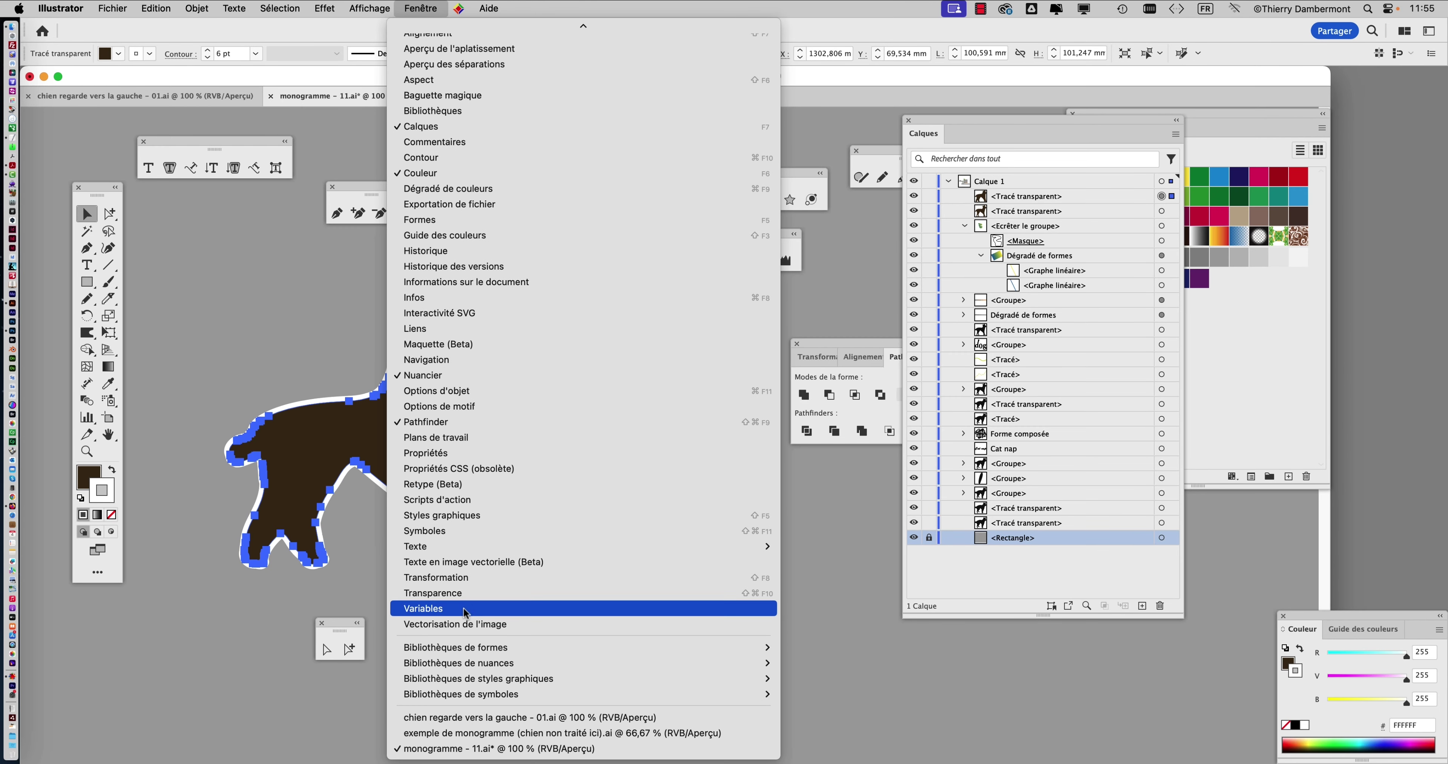
click(460, 516)
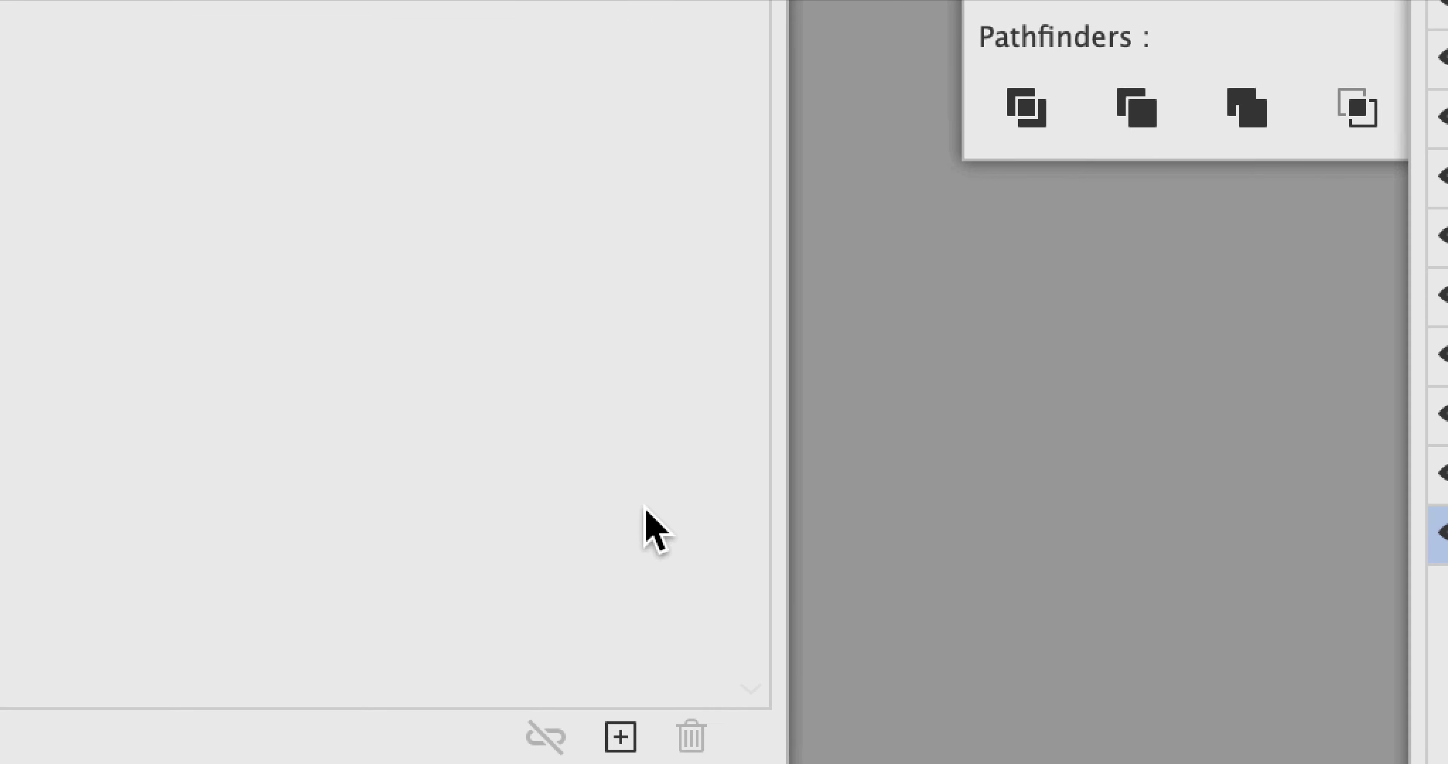
Save the dog's brown fill and white outline as a new graphic style and move Styles graphiques away from the dog.
click(645, 559)
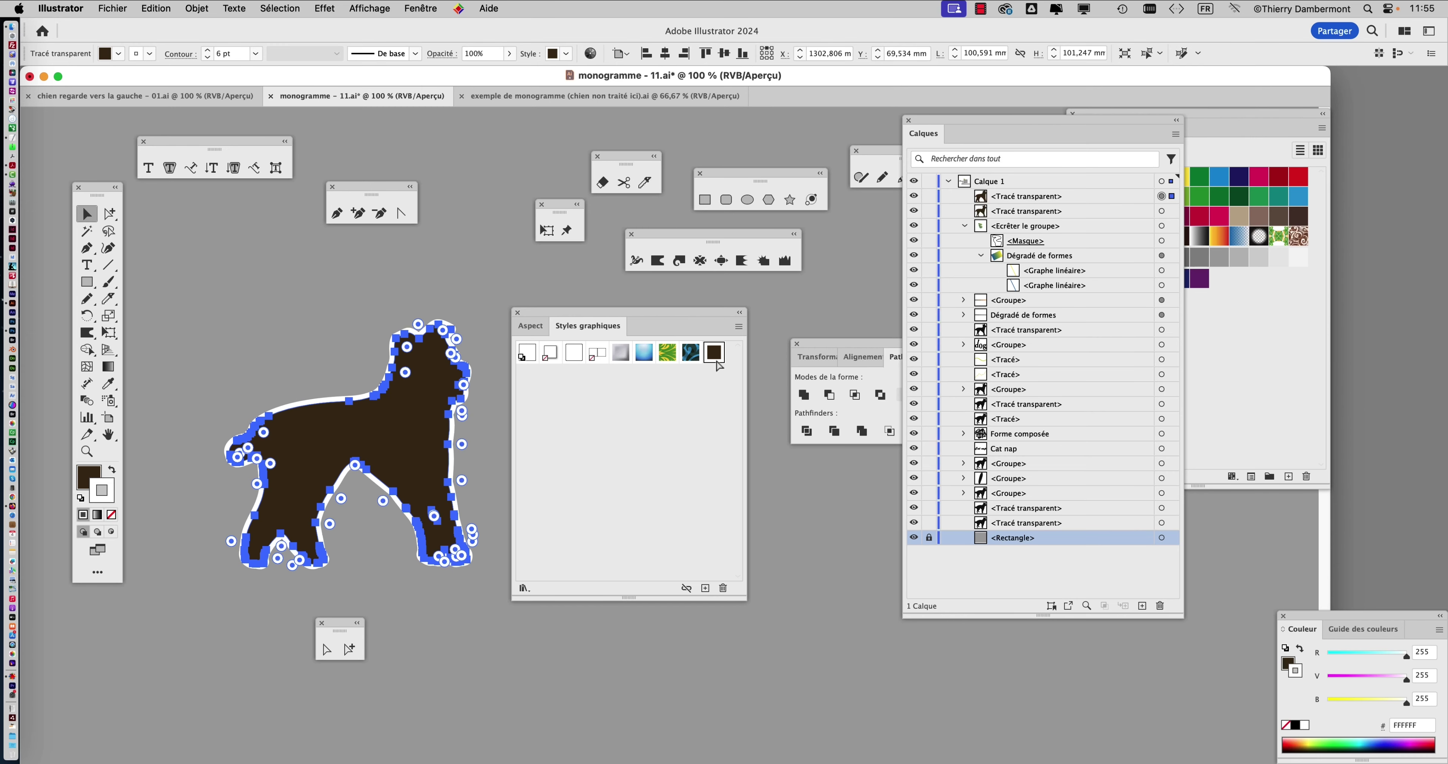
drag(659, 315, 808, 300)
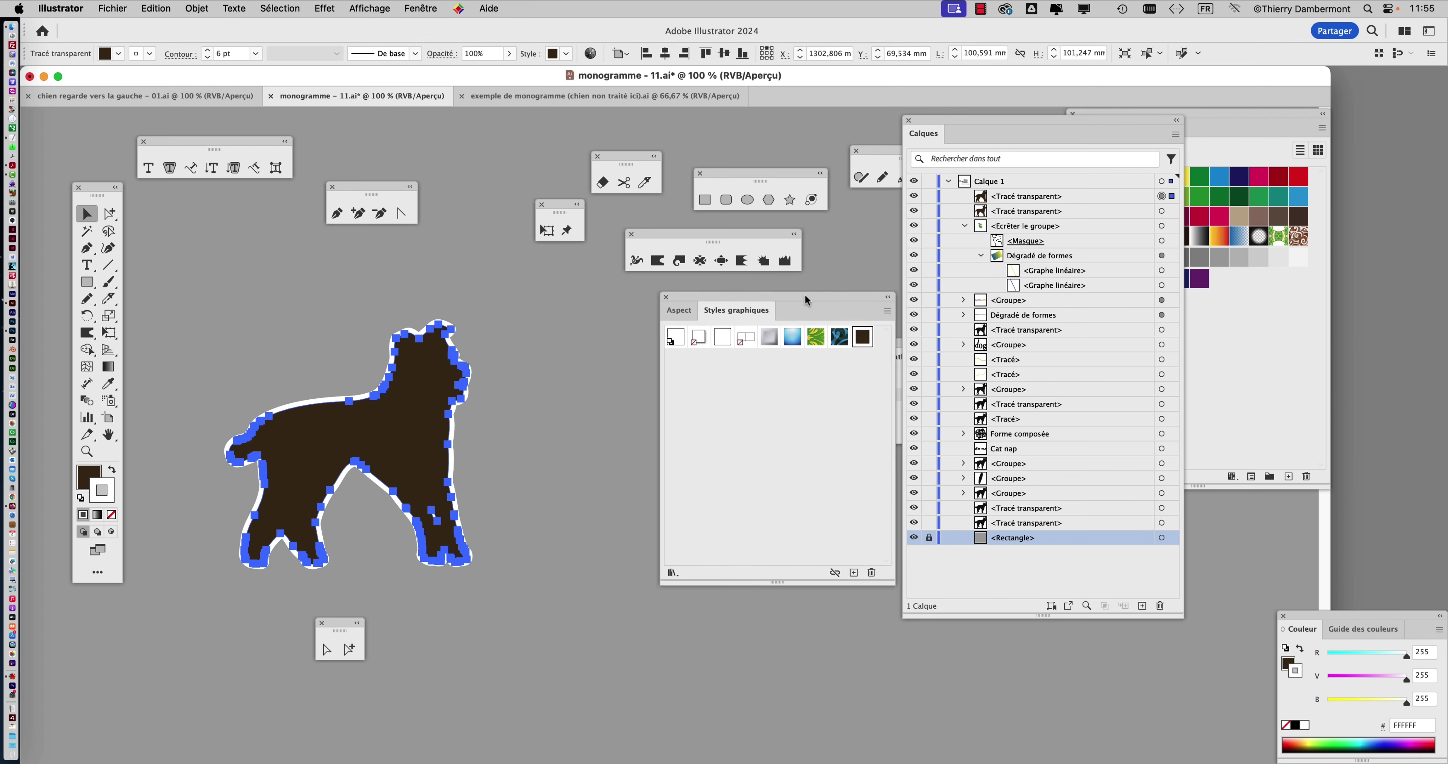
Delete only the straight path segment under the dog's belly, just before the front leg, leaving the outline open there.
scroll(556, 401, down, 2)
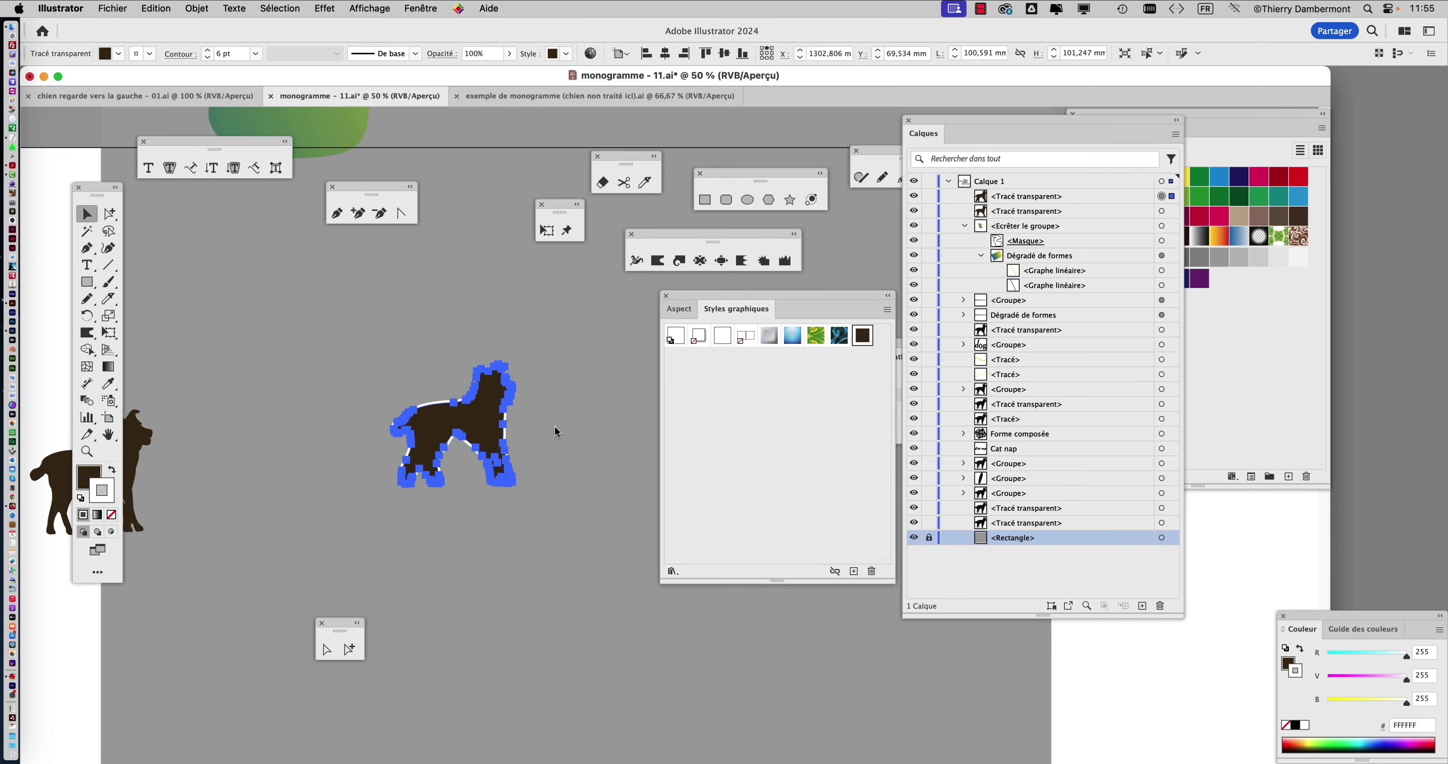
scroll(450, 438, up, 5)
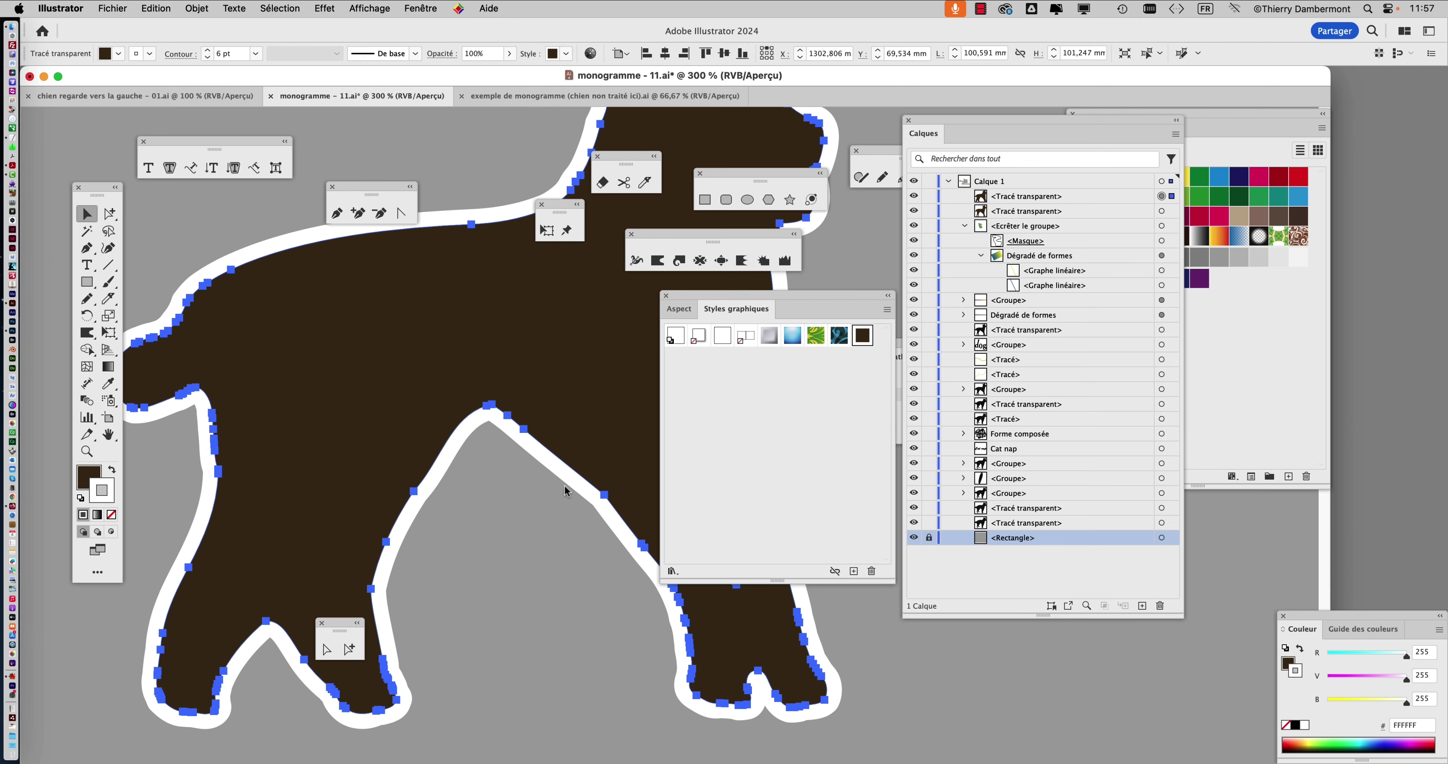
scroll(565, 491, up, 2)
scroll(450, 489, down, 1)
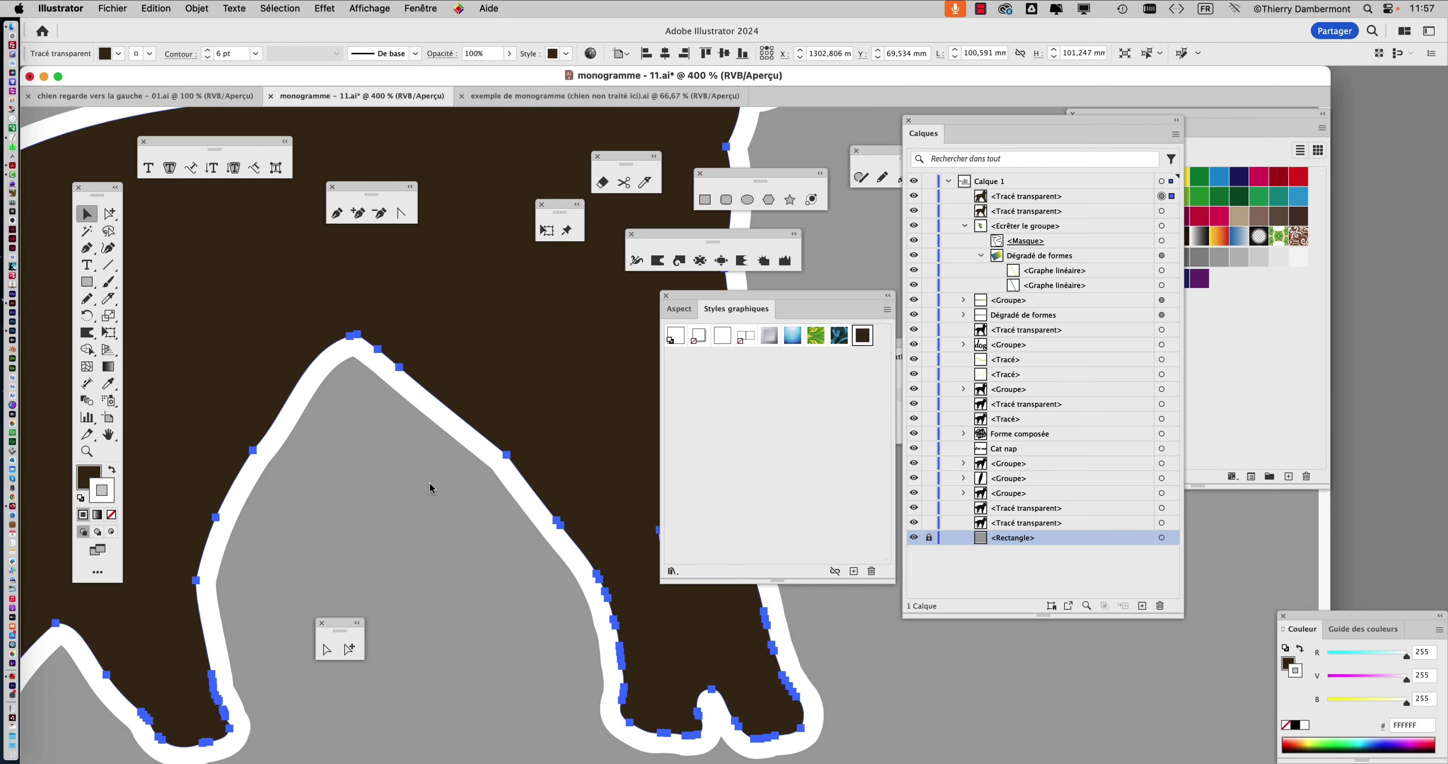
drag(101, 189, 266, 287)
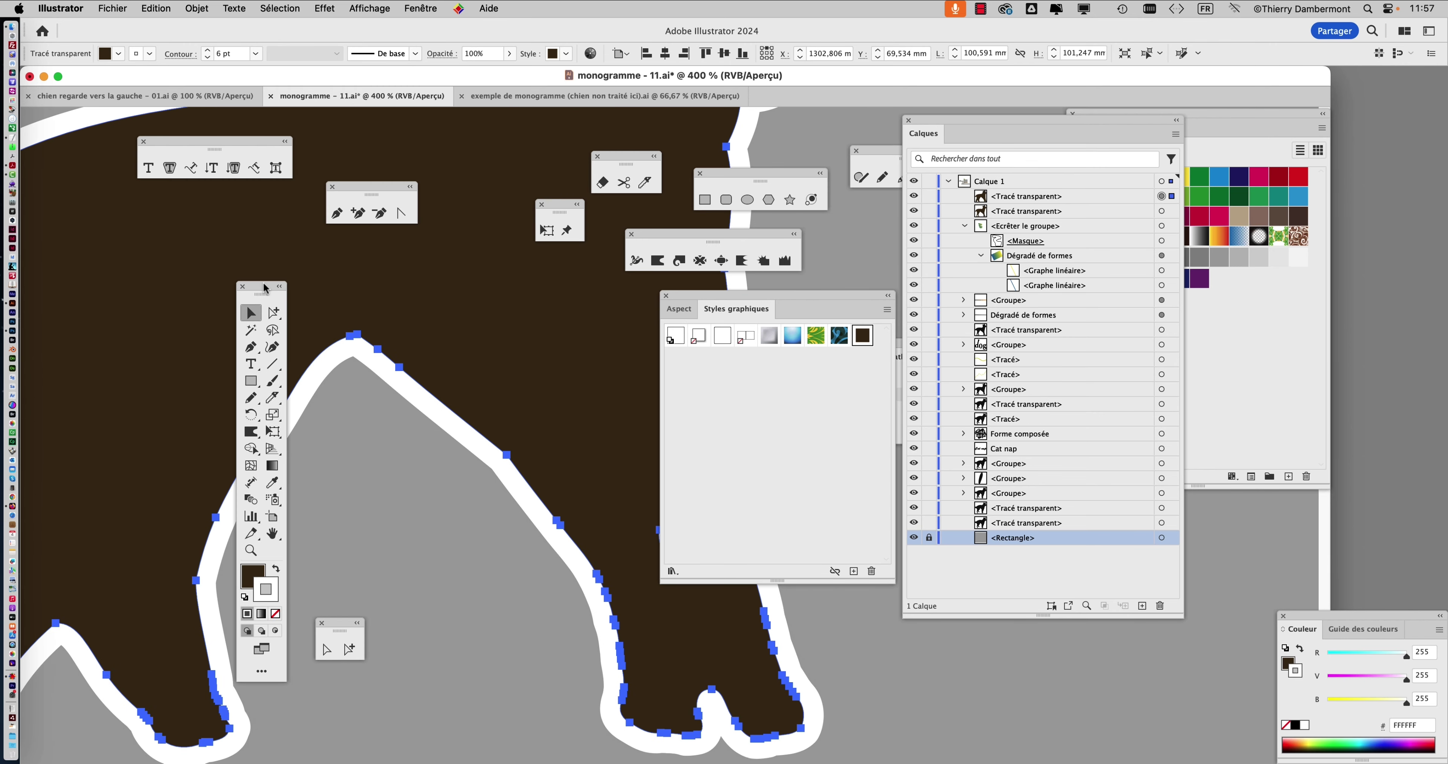
click(326, 402)
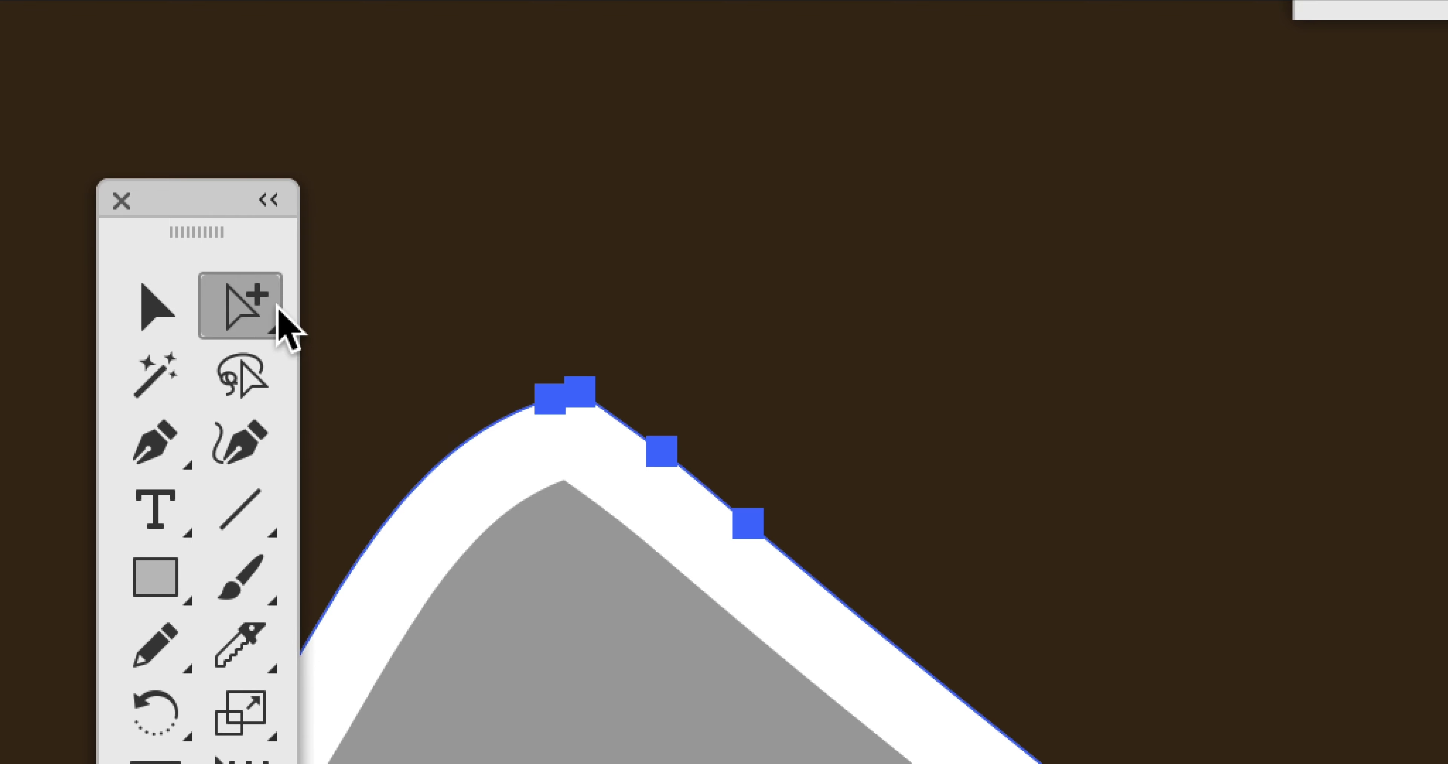
click(337, 317)
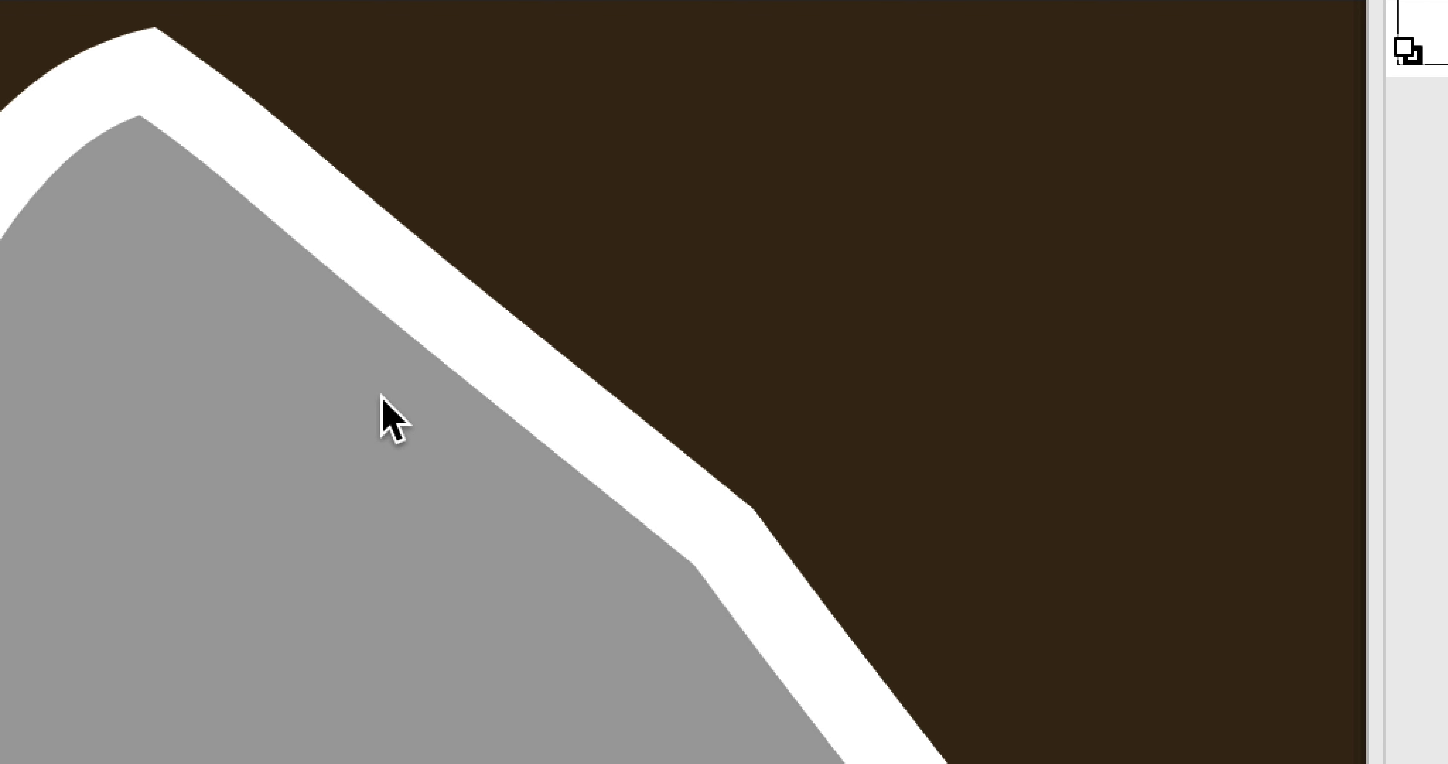
click(486, 294)
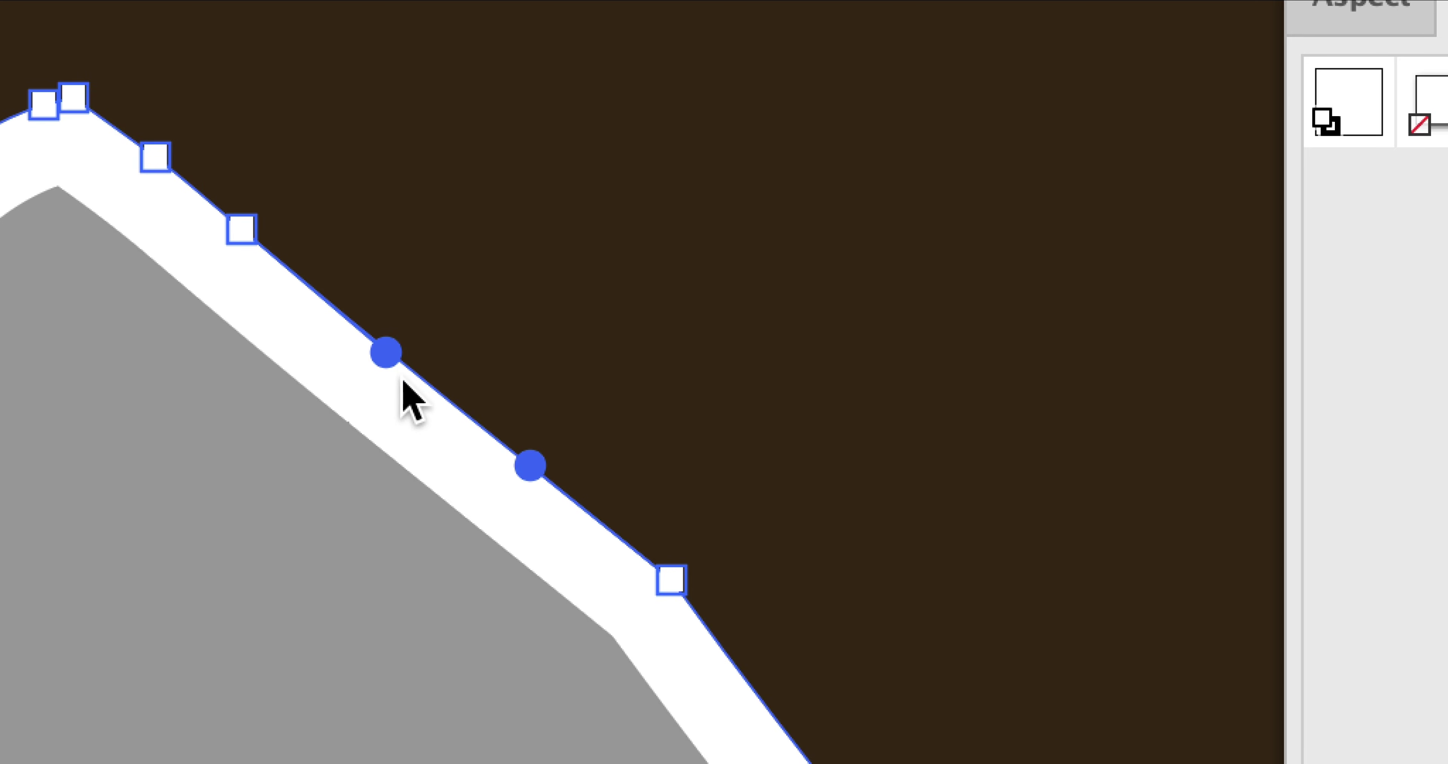
key(Delete)
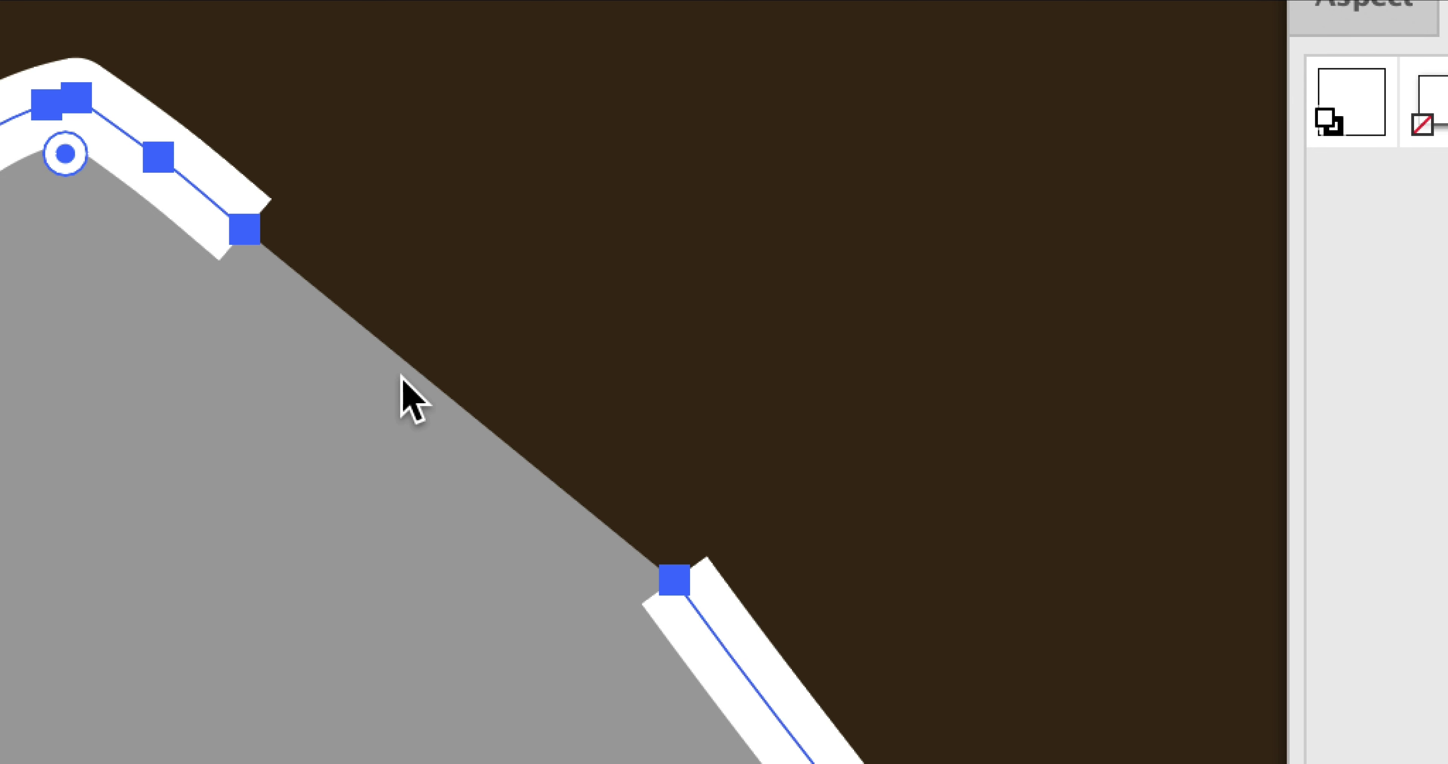
Deselect the dog and examine the open path in outline view, then restore the preview display.
key(ctrl+shift+a)
scroll(360, 396, down, 2)
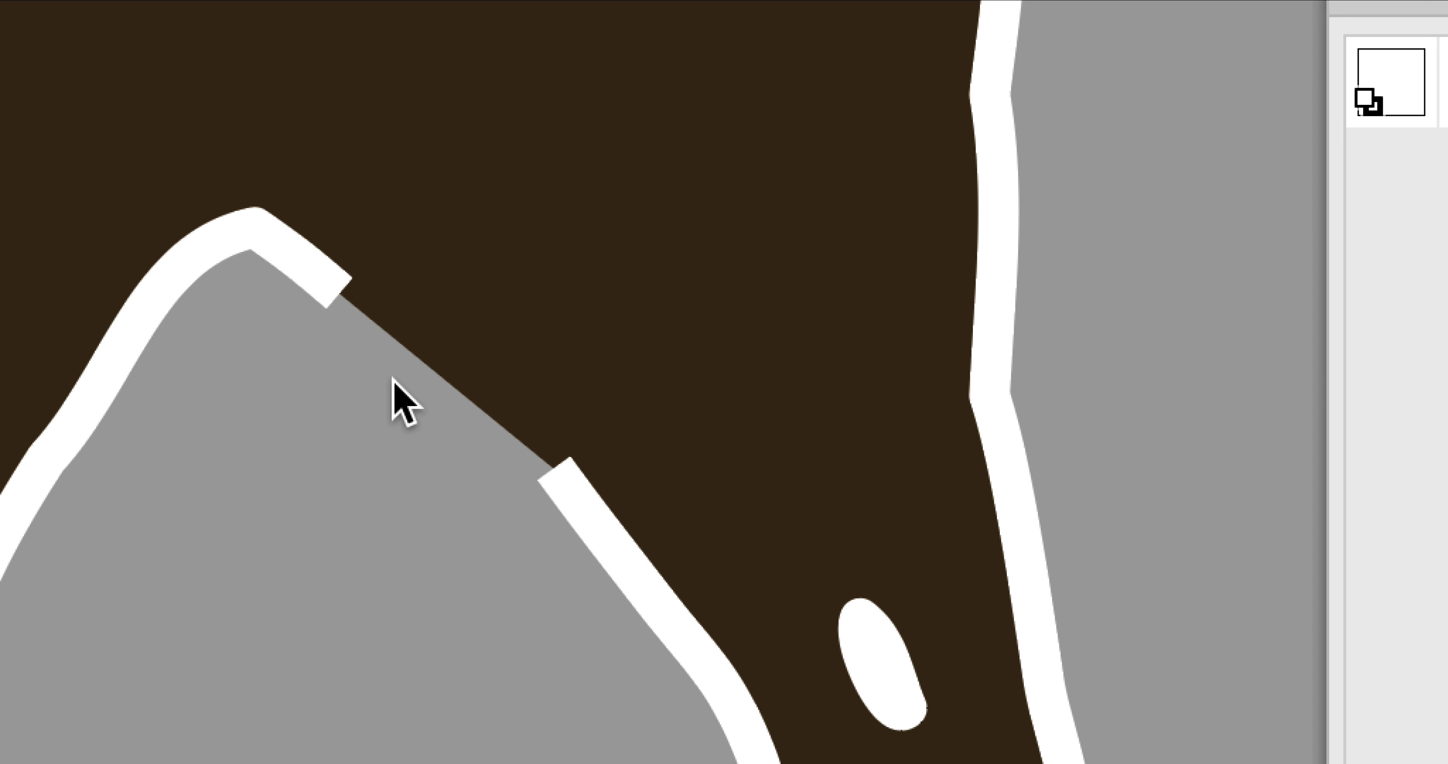
scroll(394, 380, down, 4)
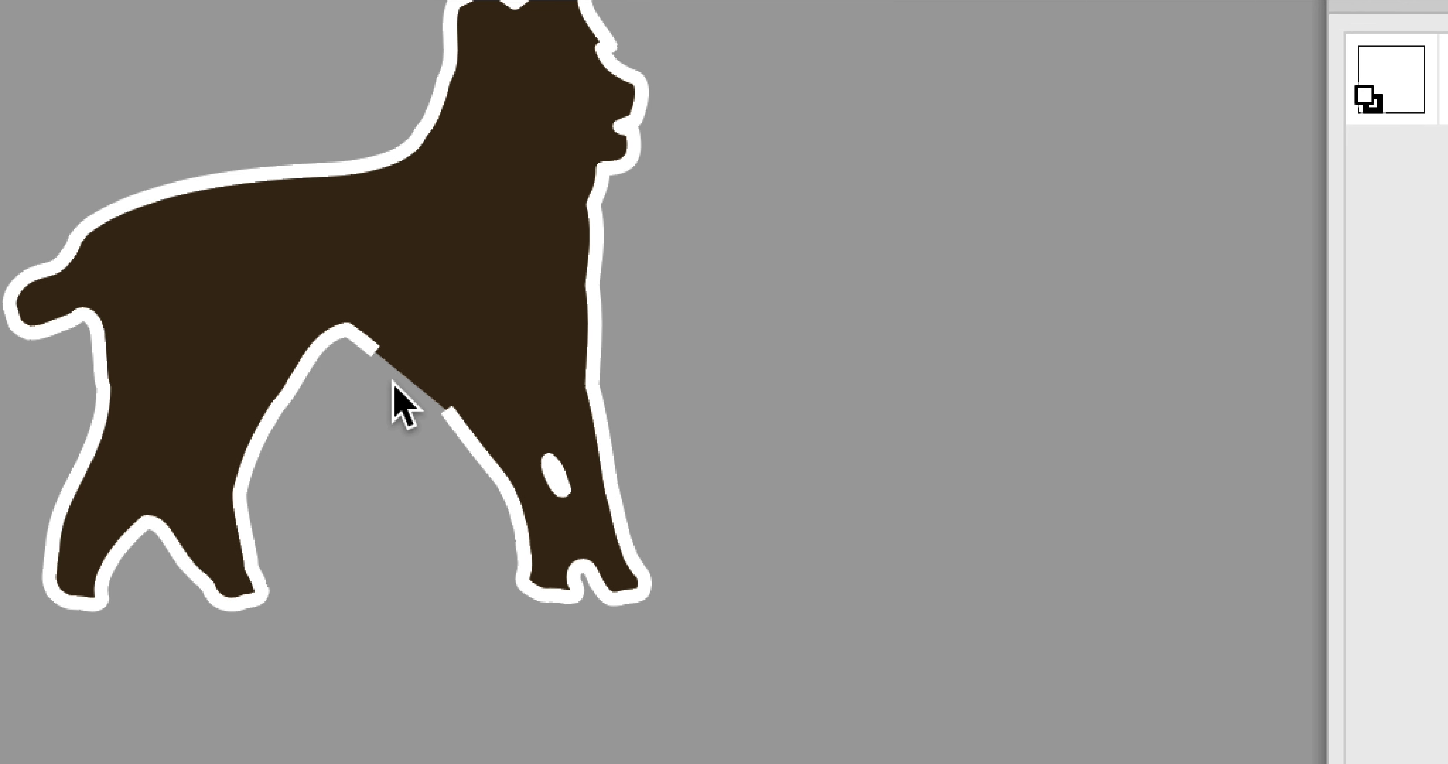
key(ctrl+y)
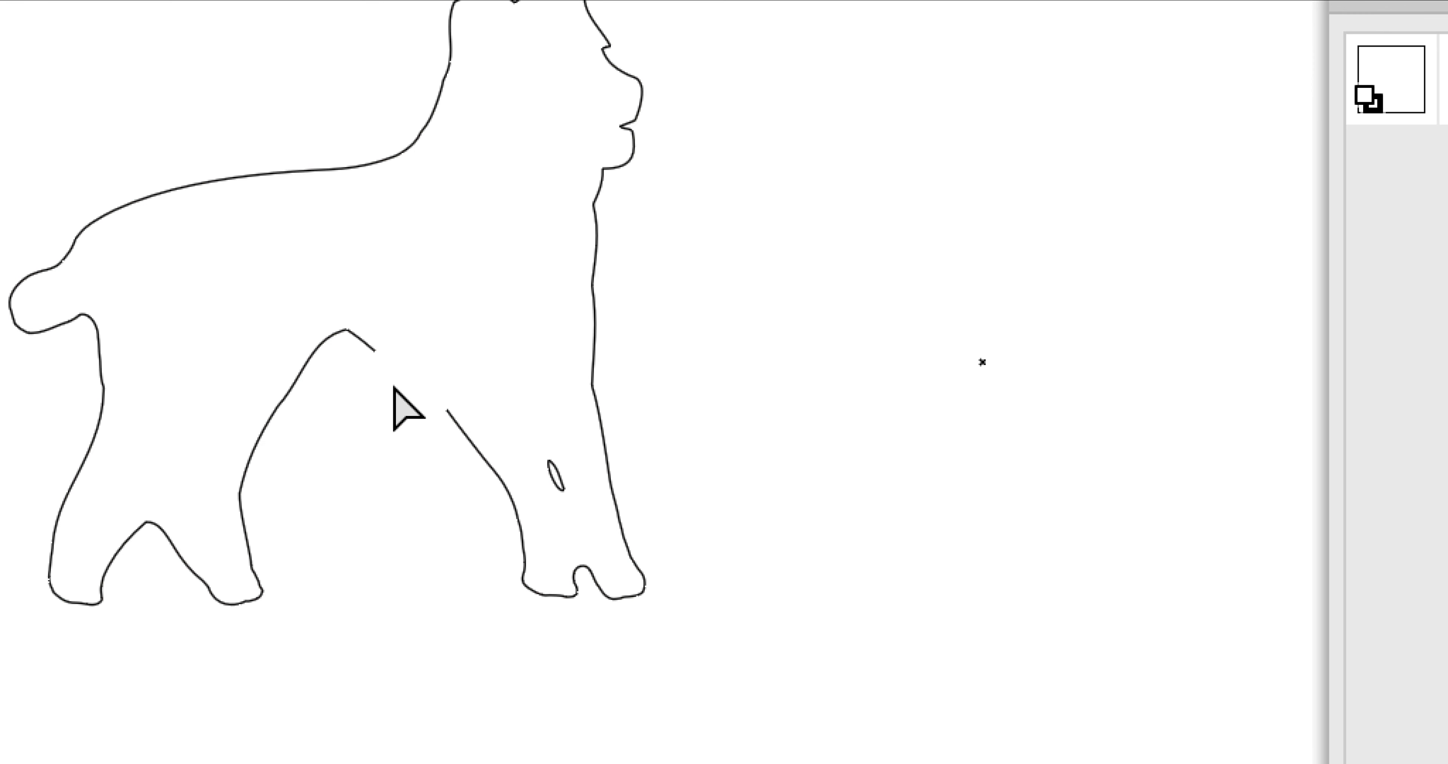
key(space)
drag(393, 386, 413, 440)
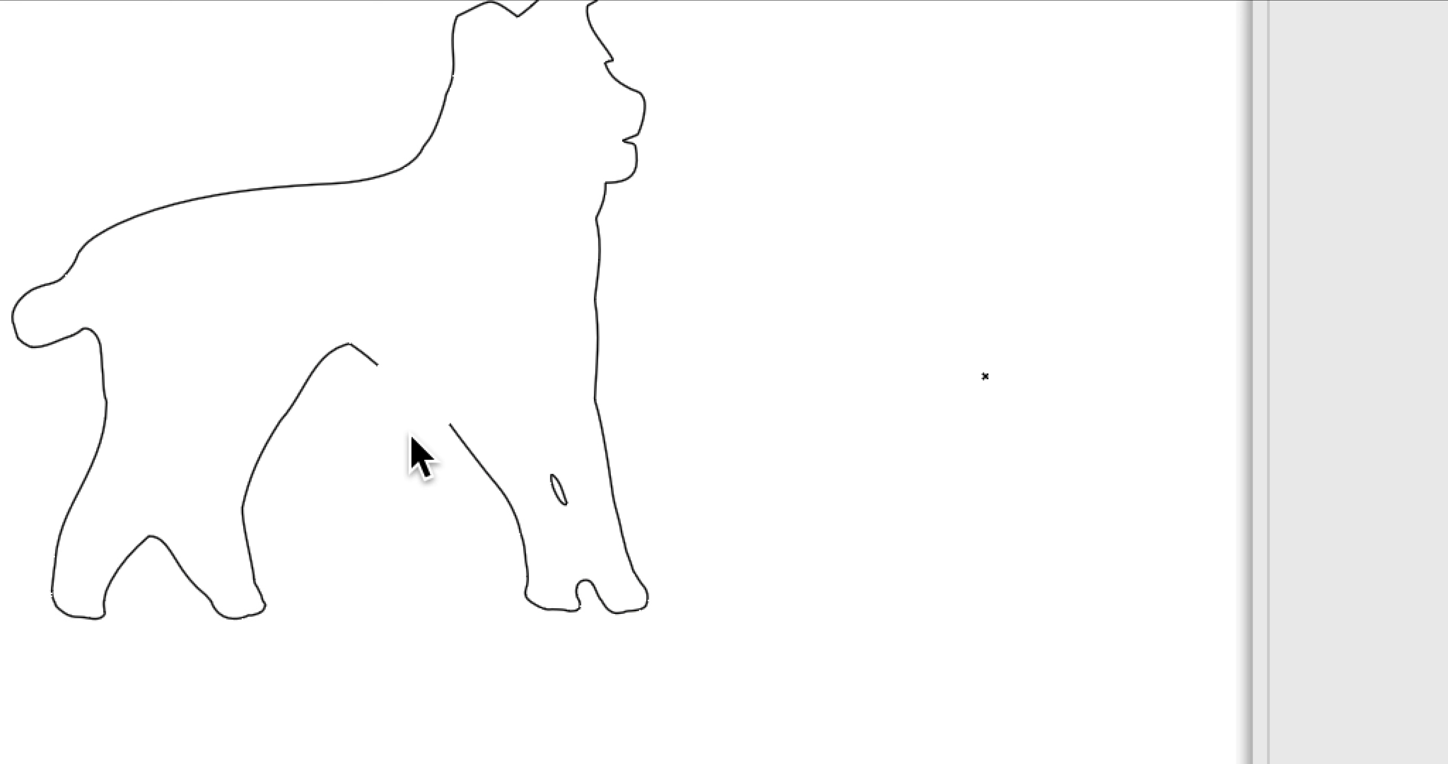
key(super+y)
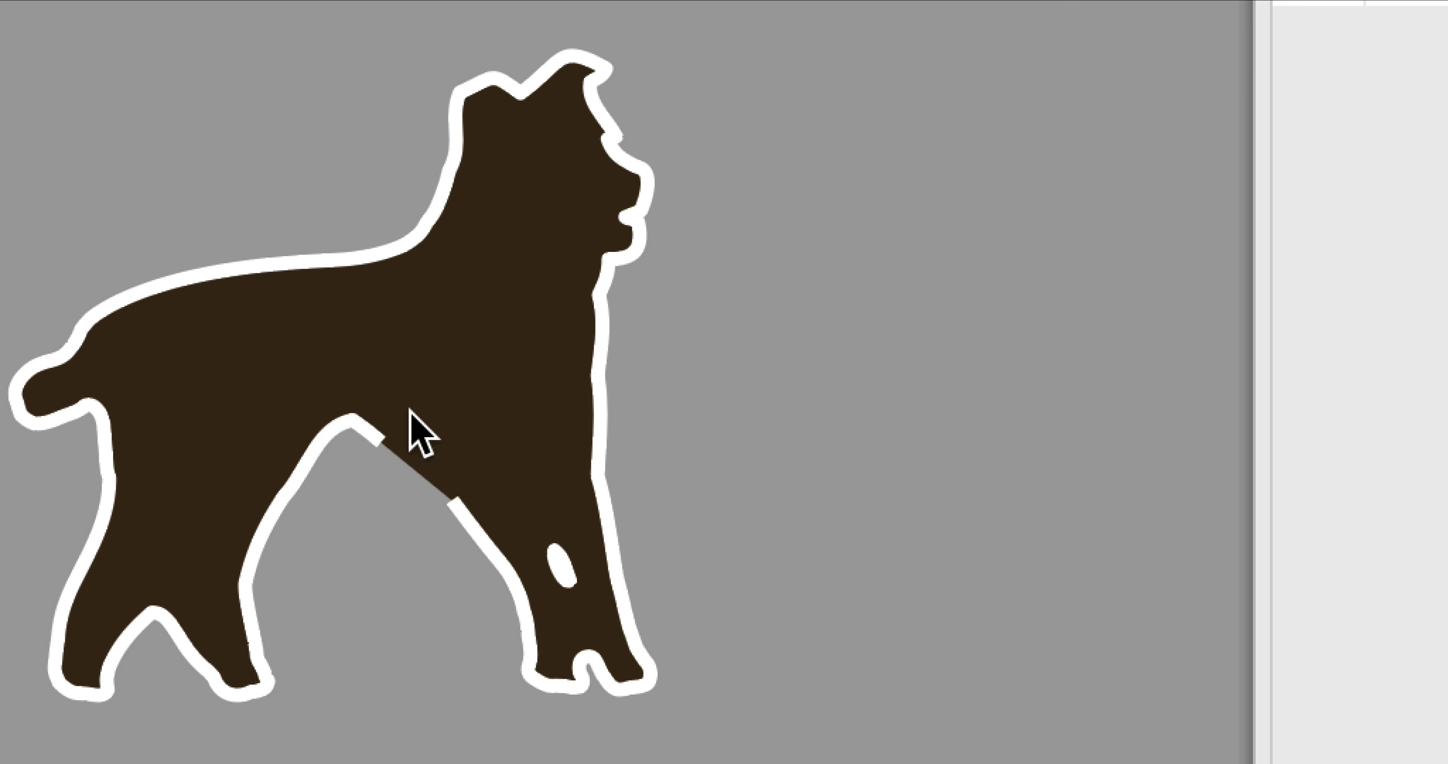
key(super+shift+a)
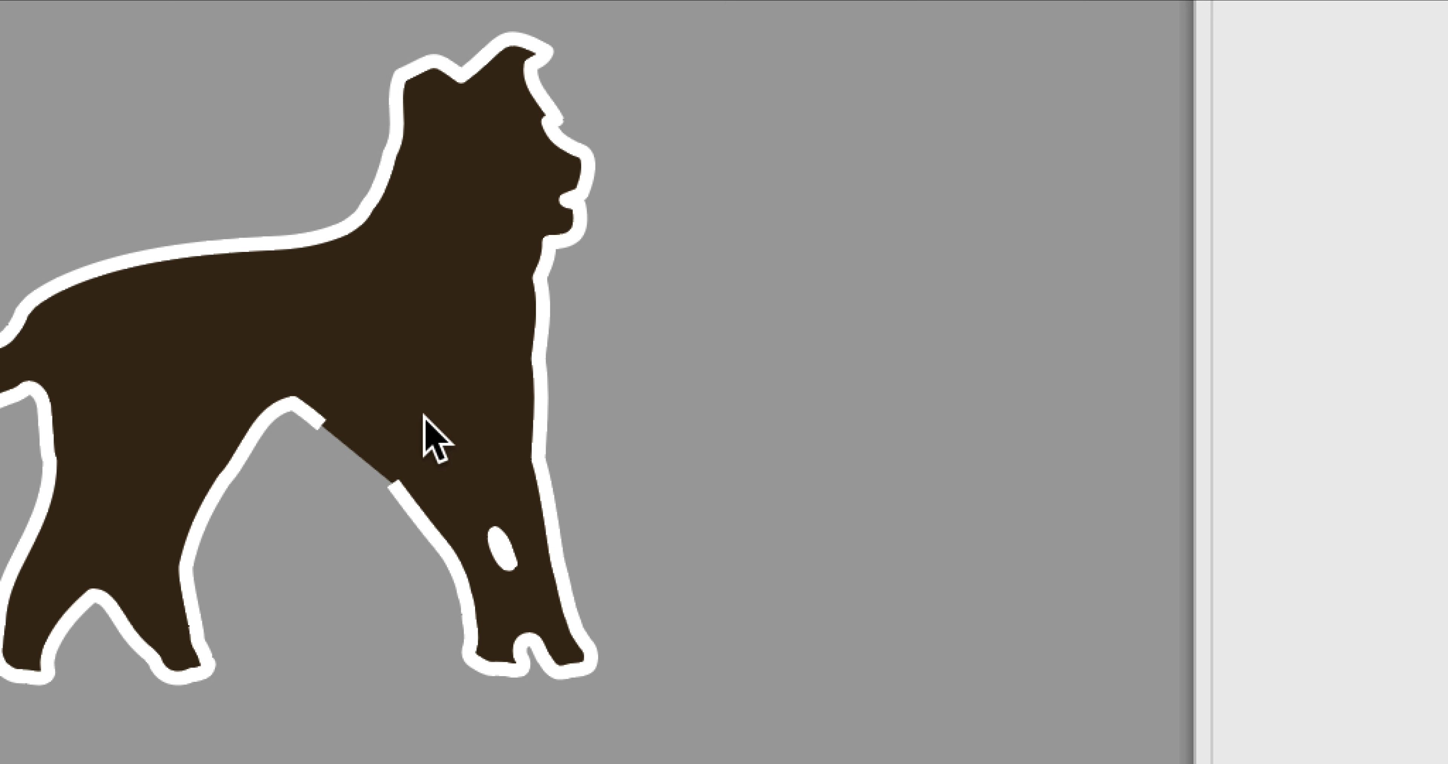
scroll(413, 420, up, 4)
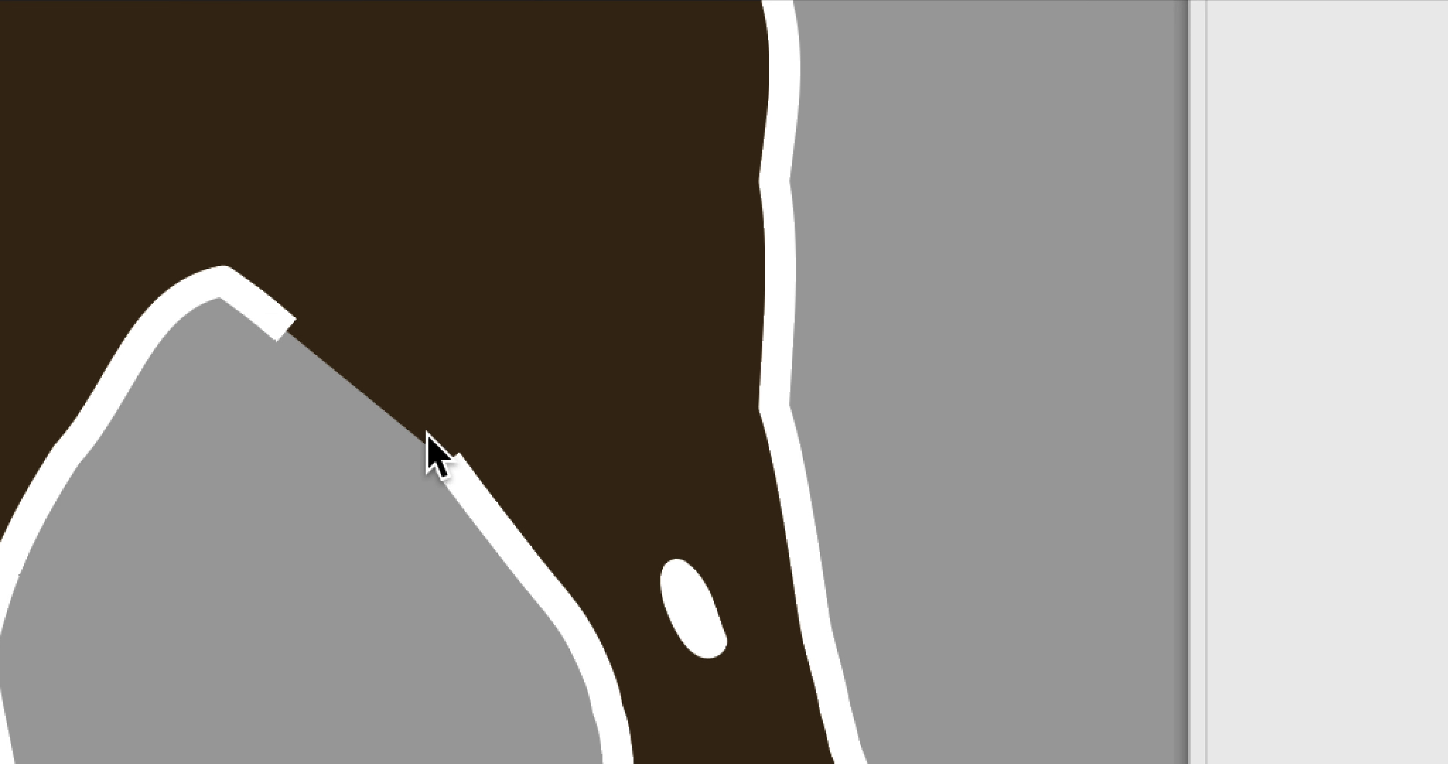
click(431, 447)
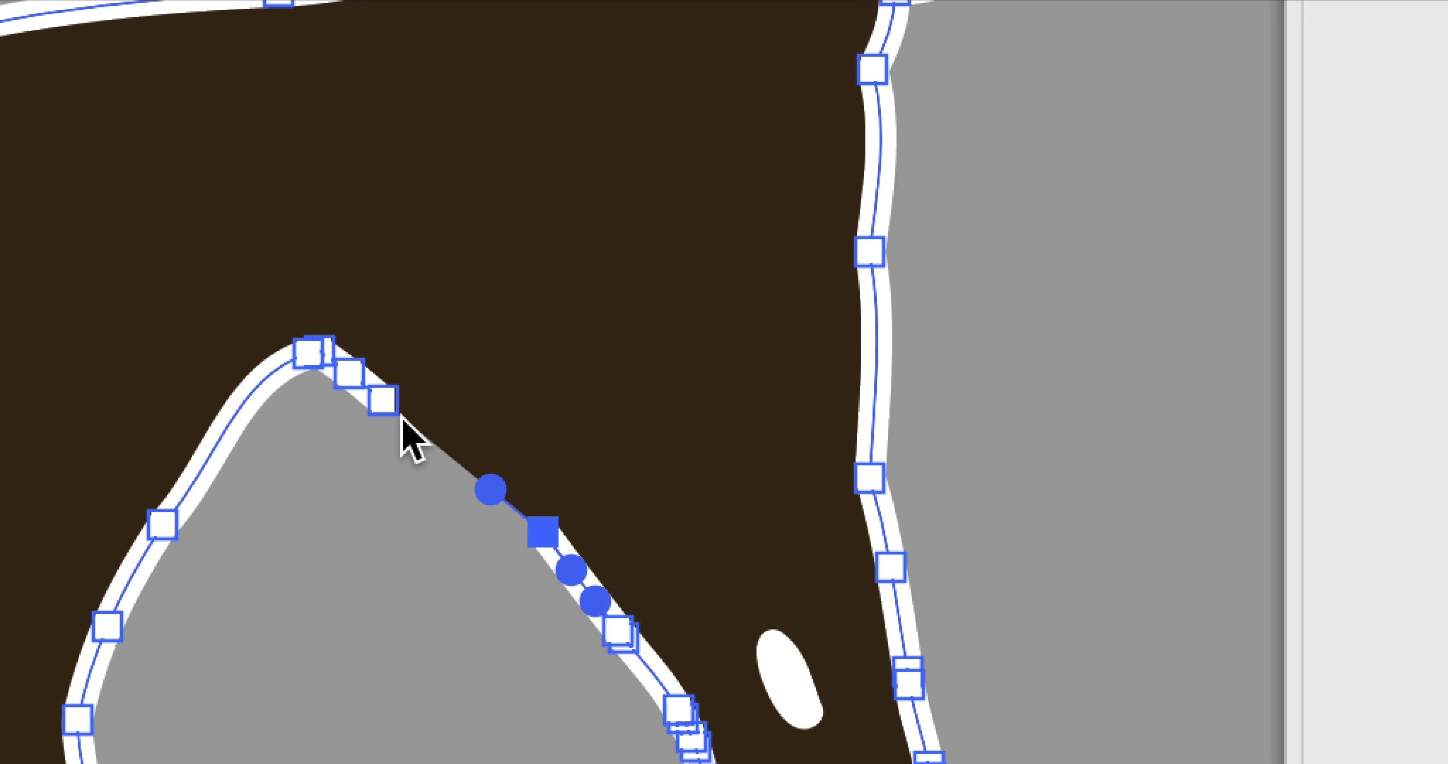
click(291, 314)
key(super+shift+a)
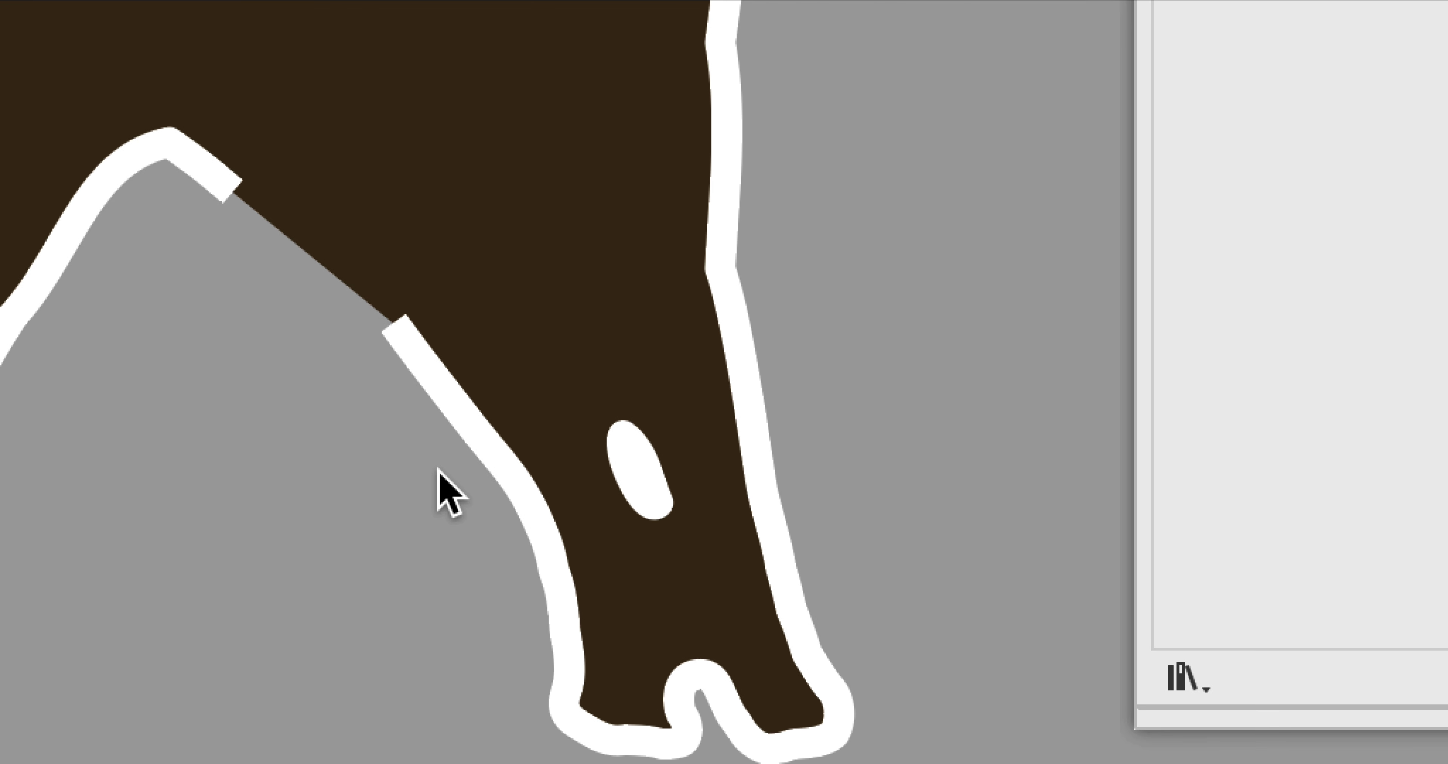
Select the anchor points on both sides of the belly gap and join them to close the dog's path.
mouse_move(438, 469)
mouse_down()
mouse_move(281, 330)
mouse_move(194, 130)
mouse_up()
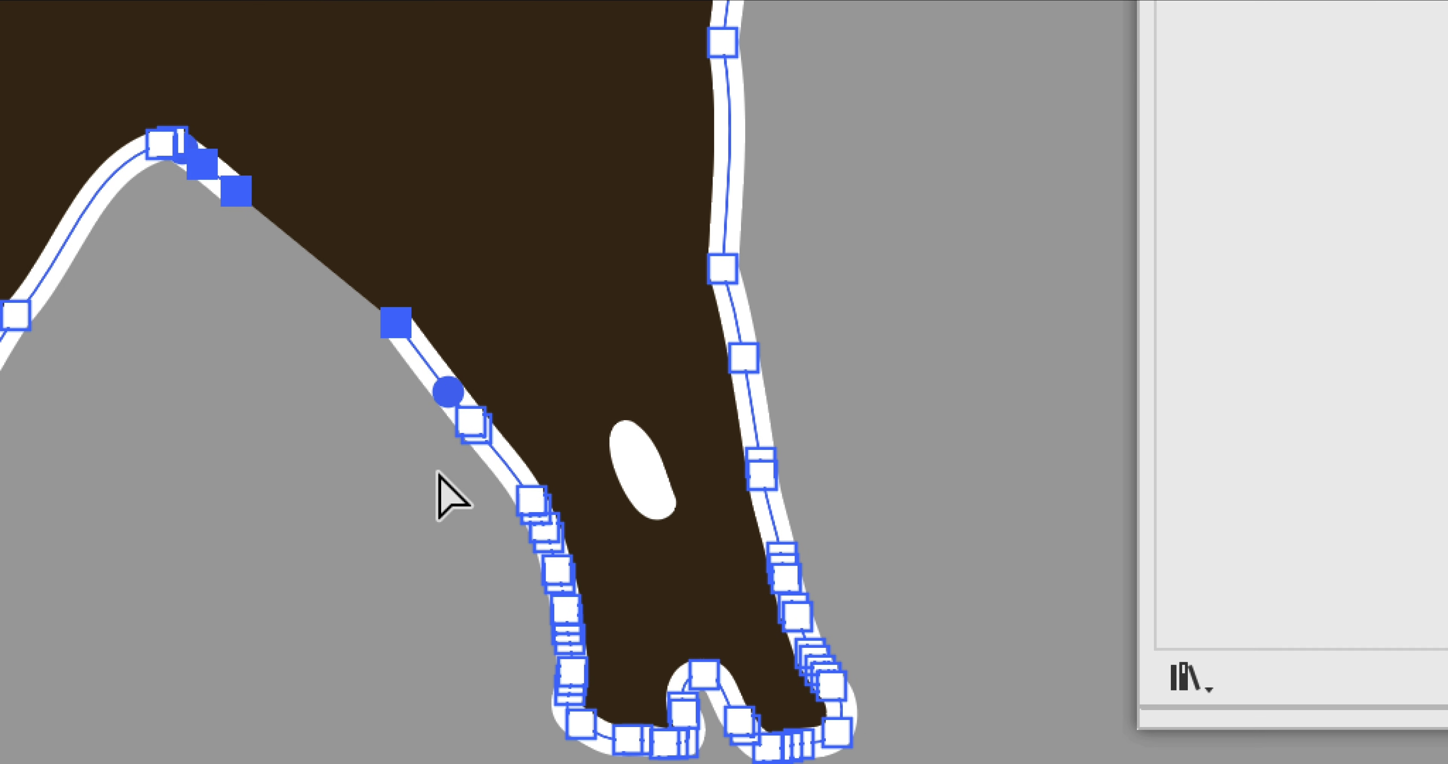
key(super+shift+a)
drag(440, 469, 208, 112)
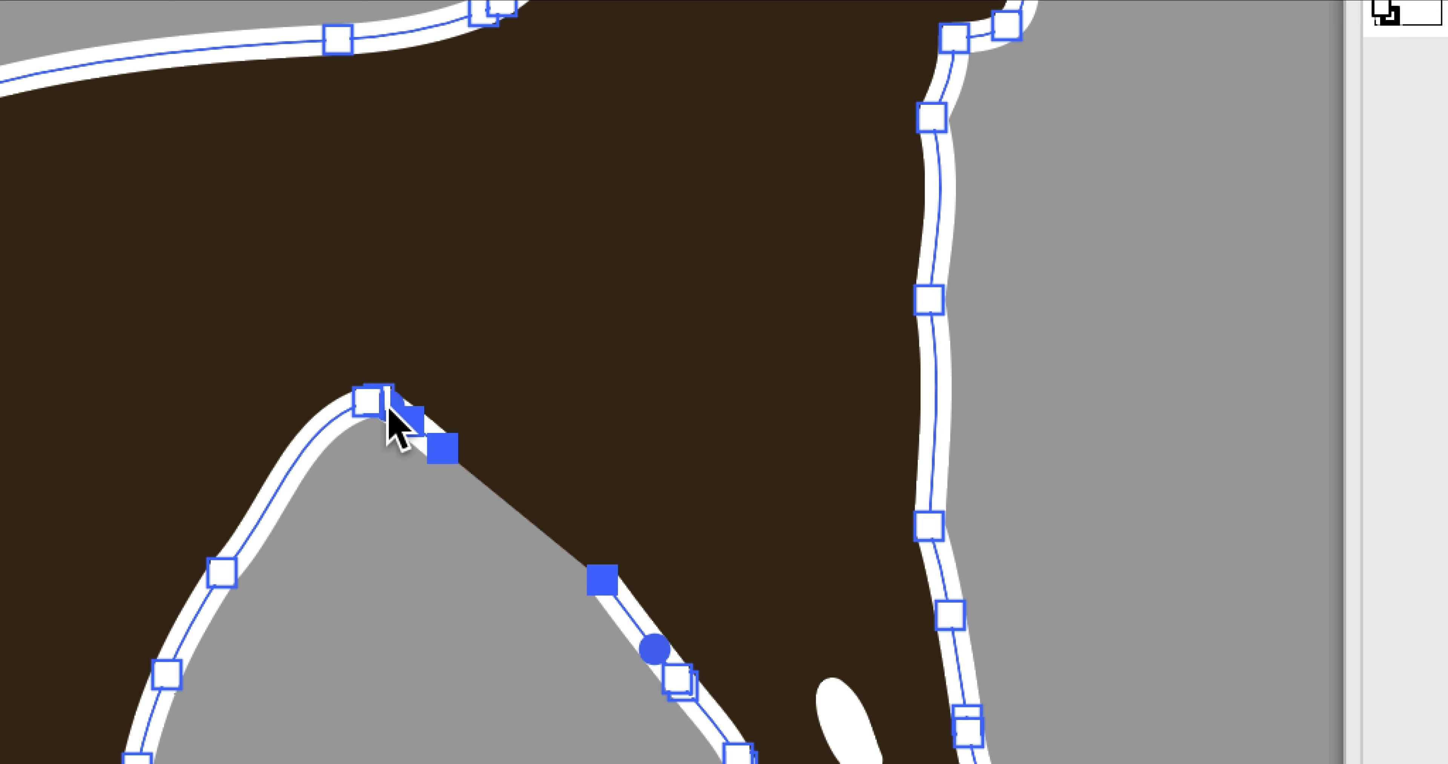
key(super+j)
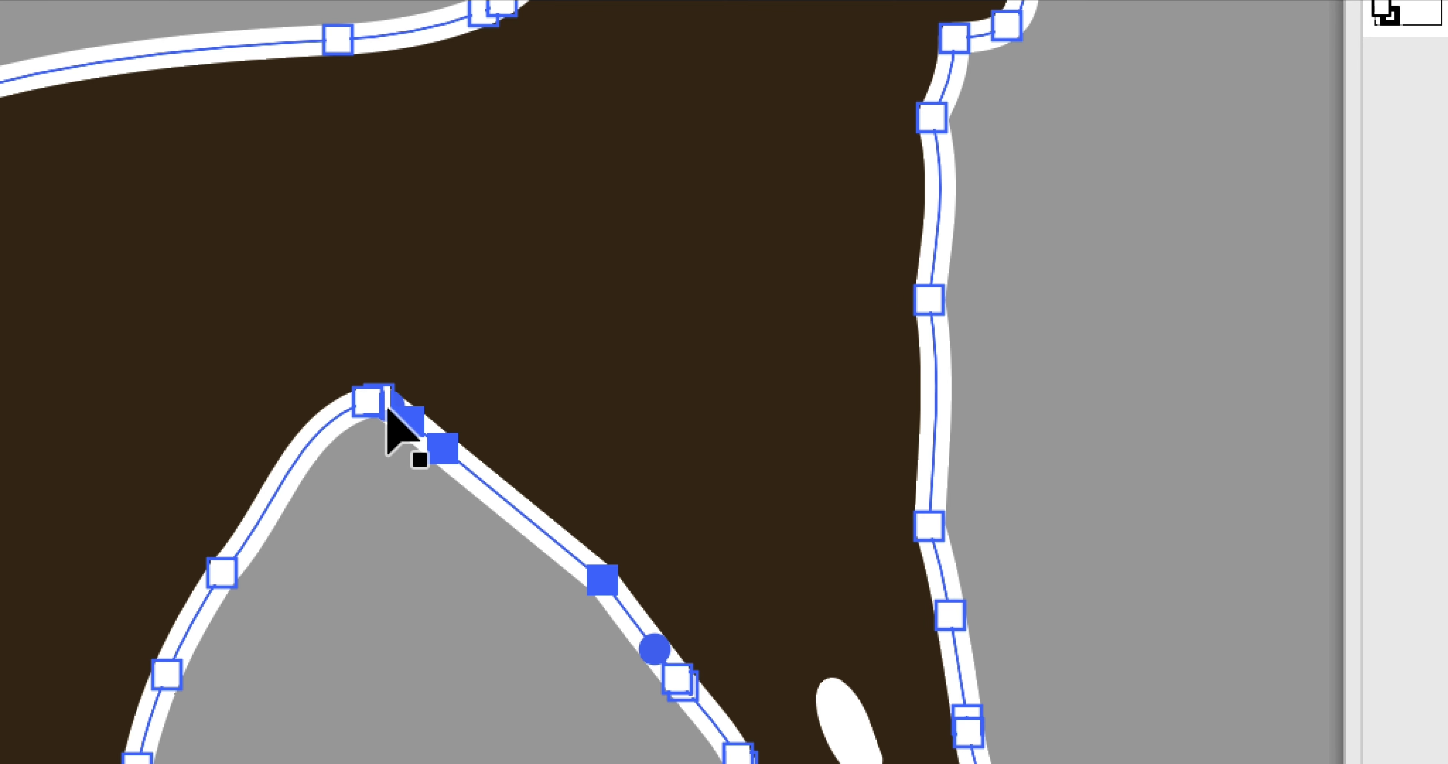
Select the dog's entire open path, join its endpoints to close the belly gap, and deselect it.
alt+click(389, 413)
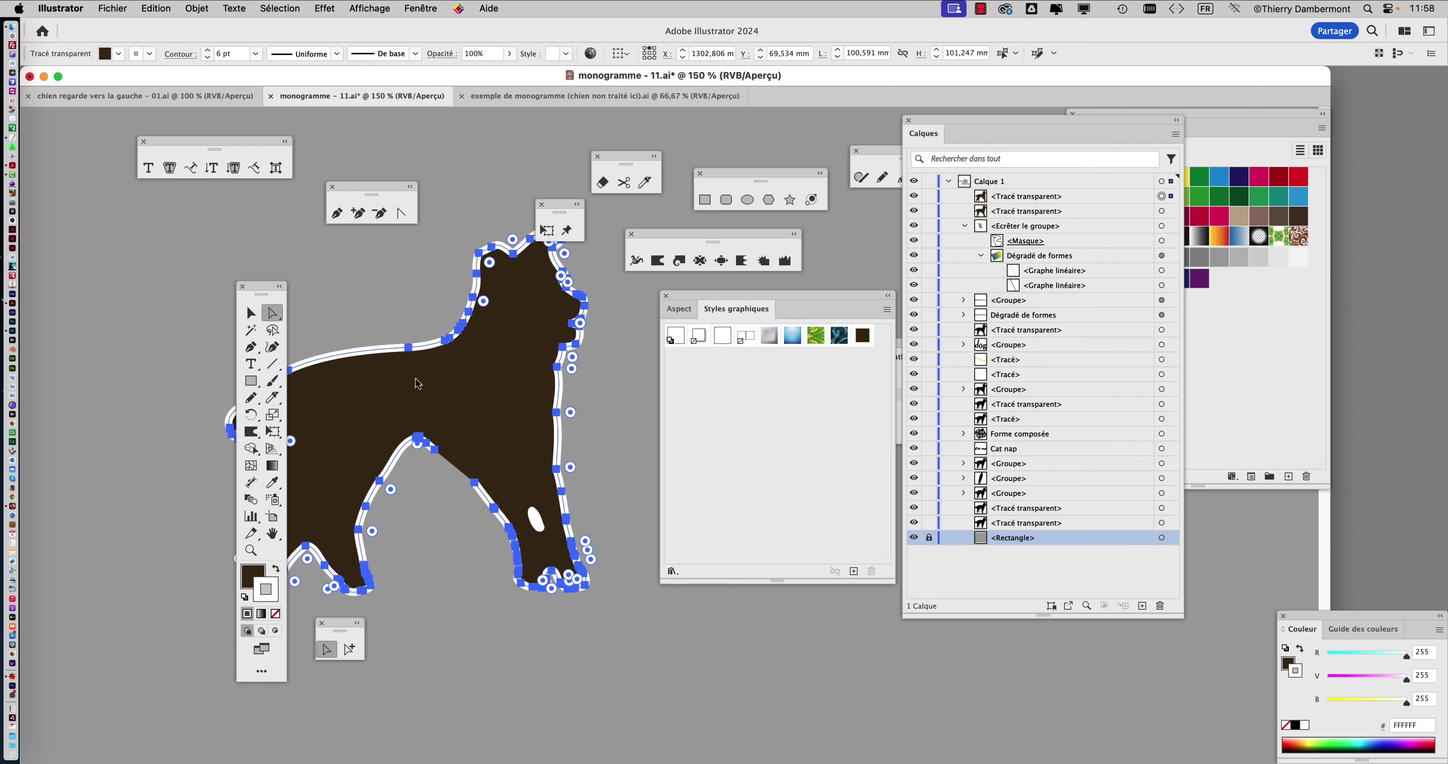
scroll(461, 492, up, 1)
drag(262, 294, 118, 234)
click(197, 8)
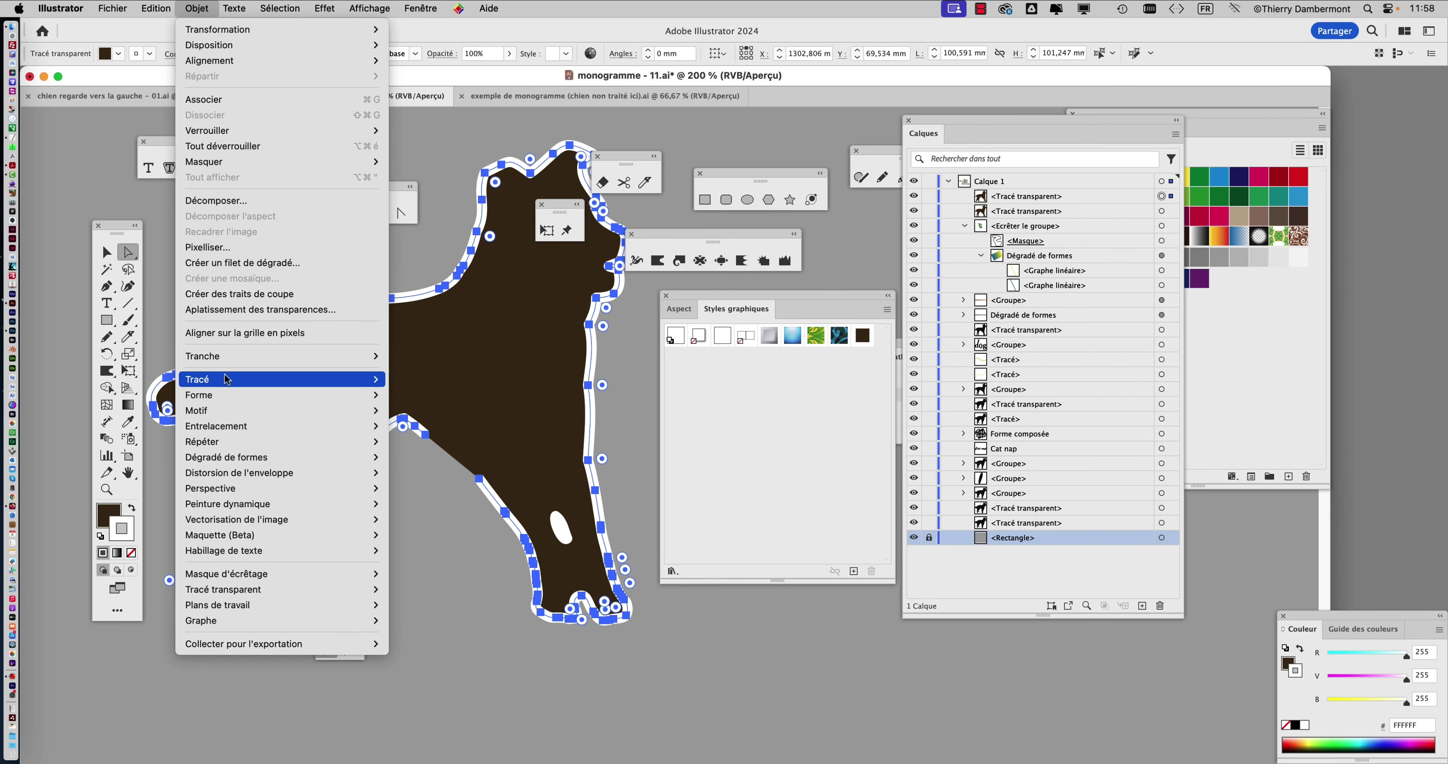
mouse_move(230, 380)
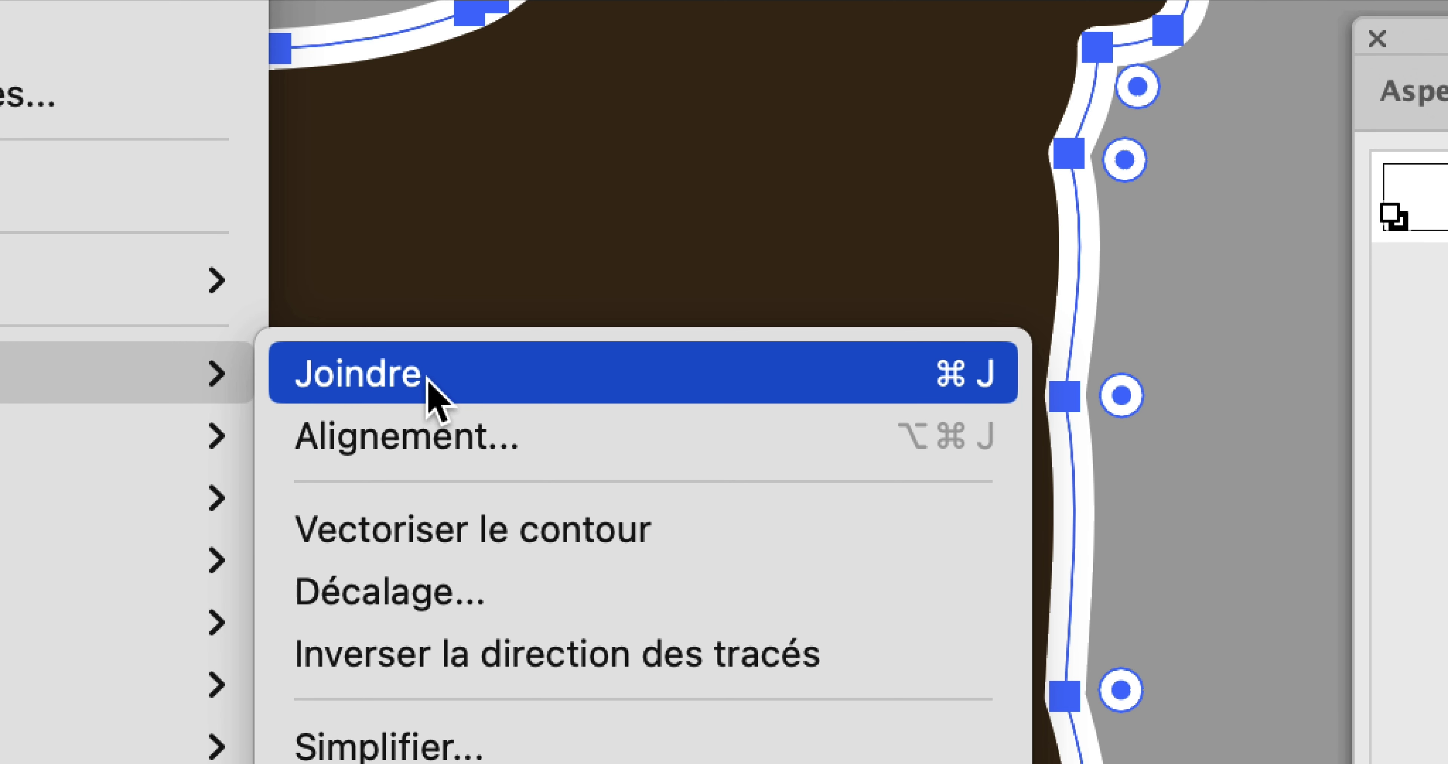
click(429, 382)
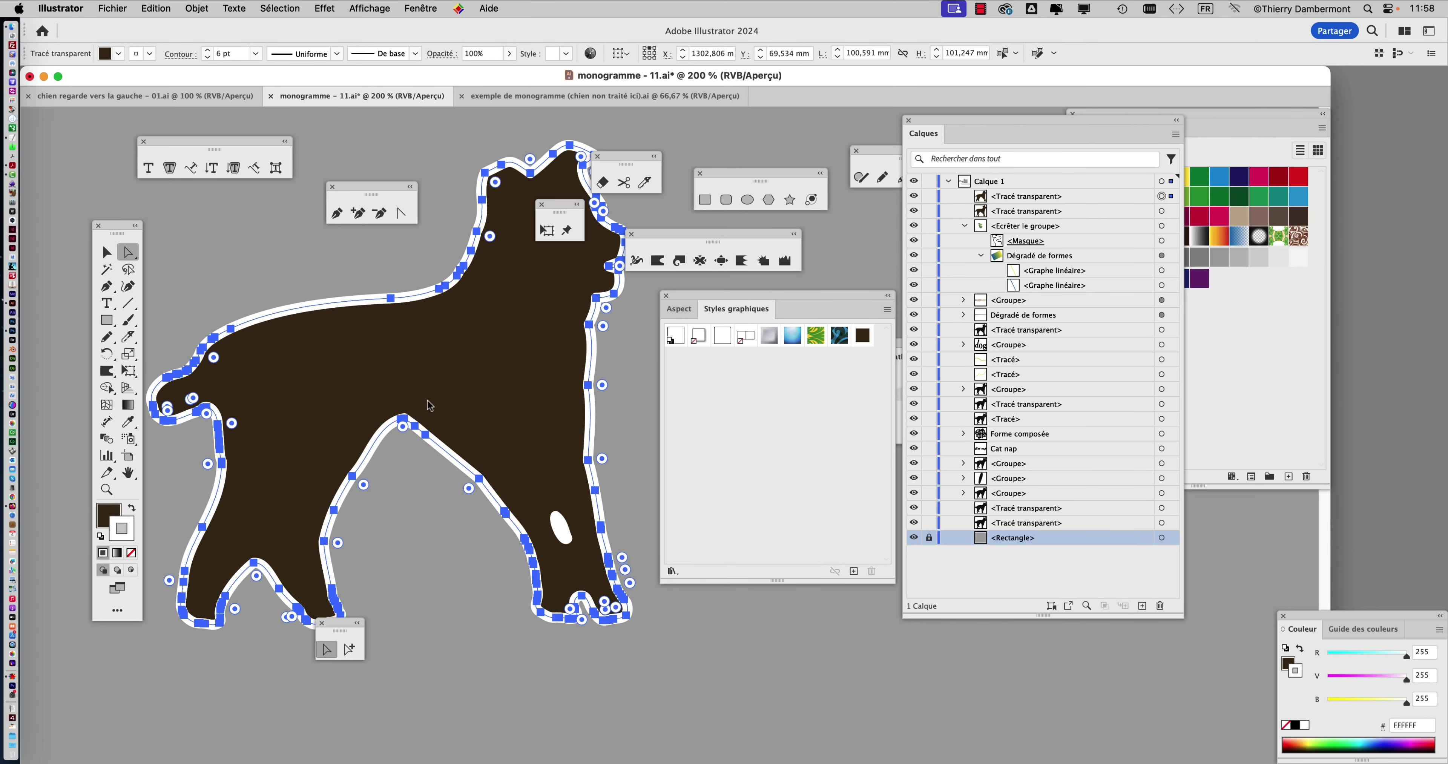
click(414, 546)
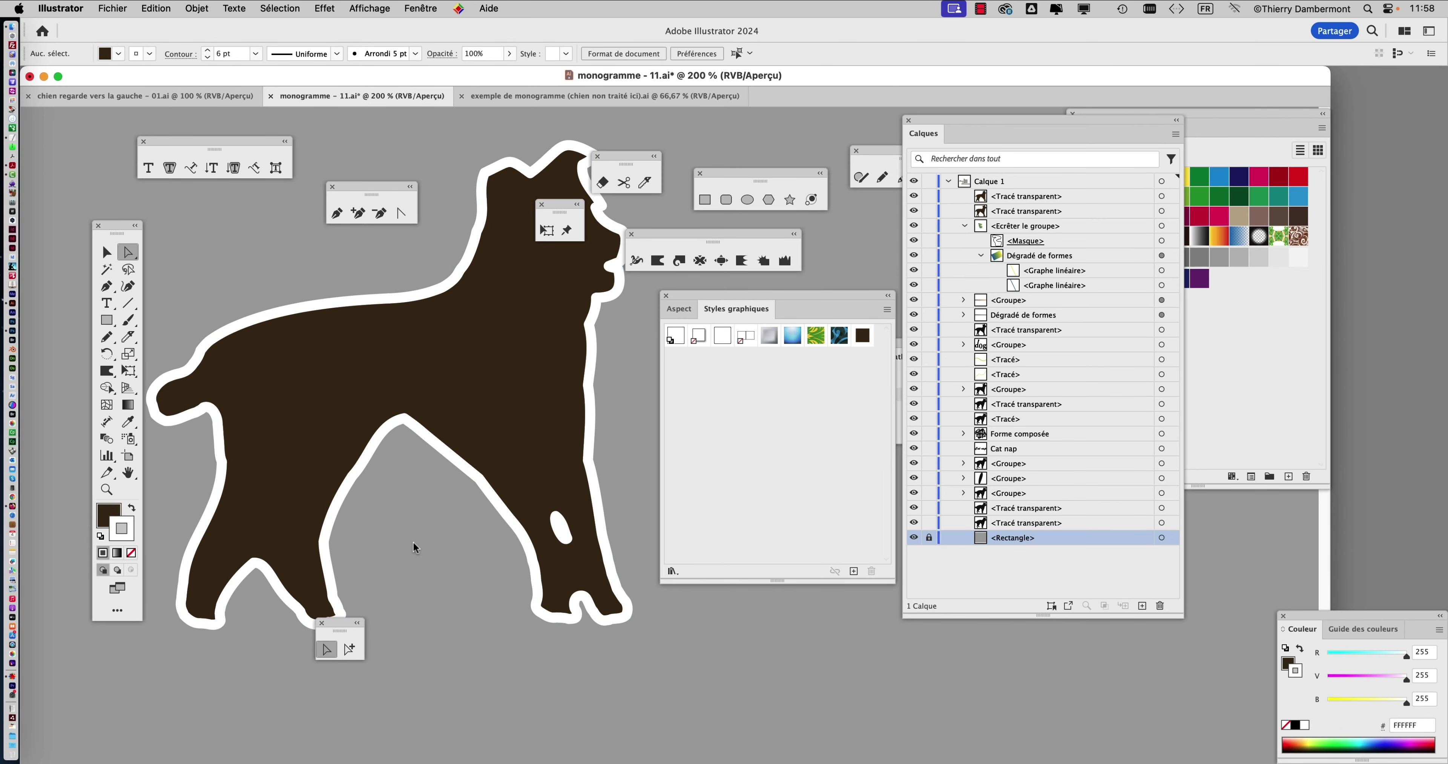
Add the letter Q as point text above the dog's back.
scroll(483, 526, down, 1)
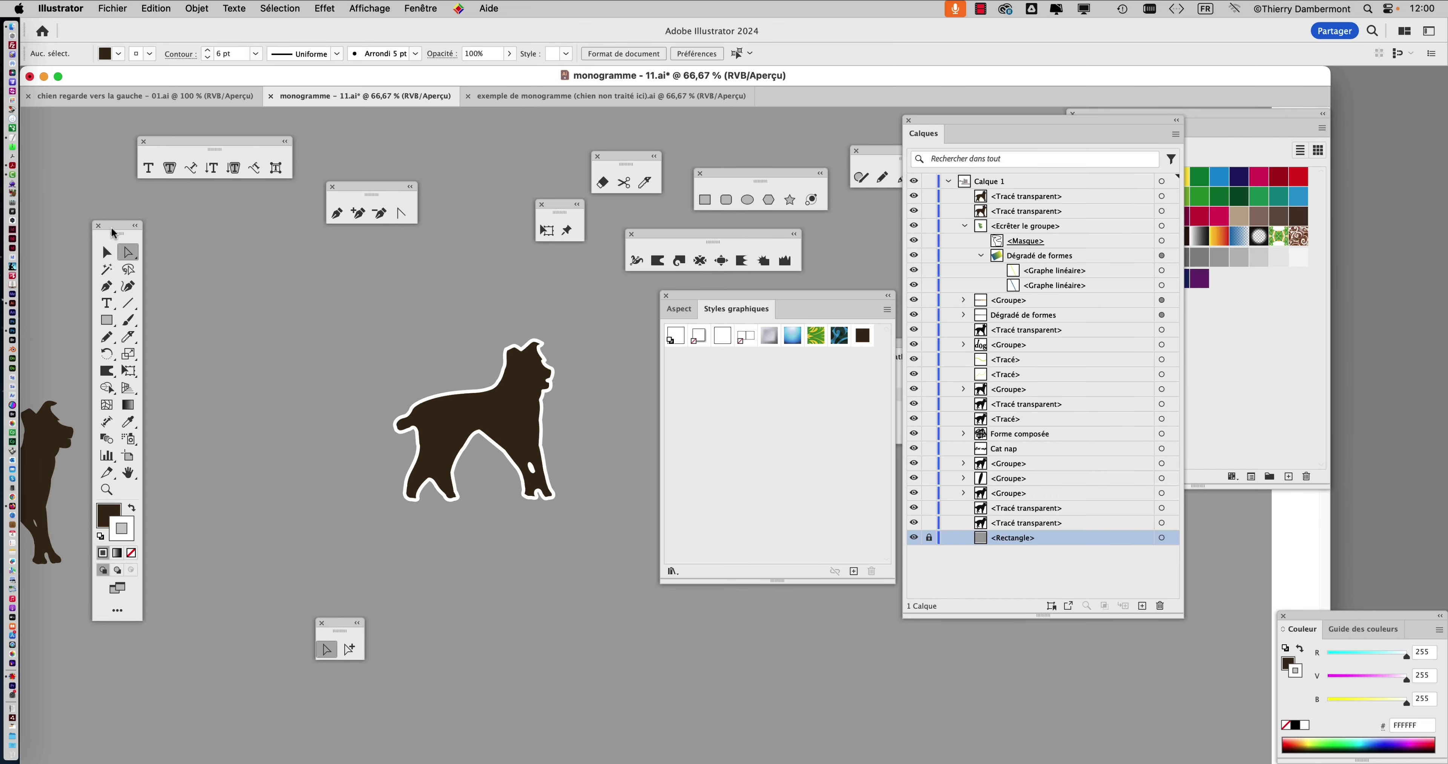
drag(126, 228, 190, 233)
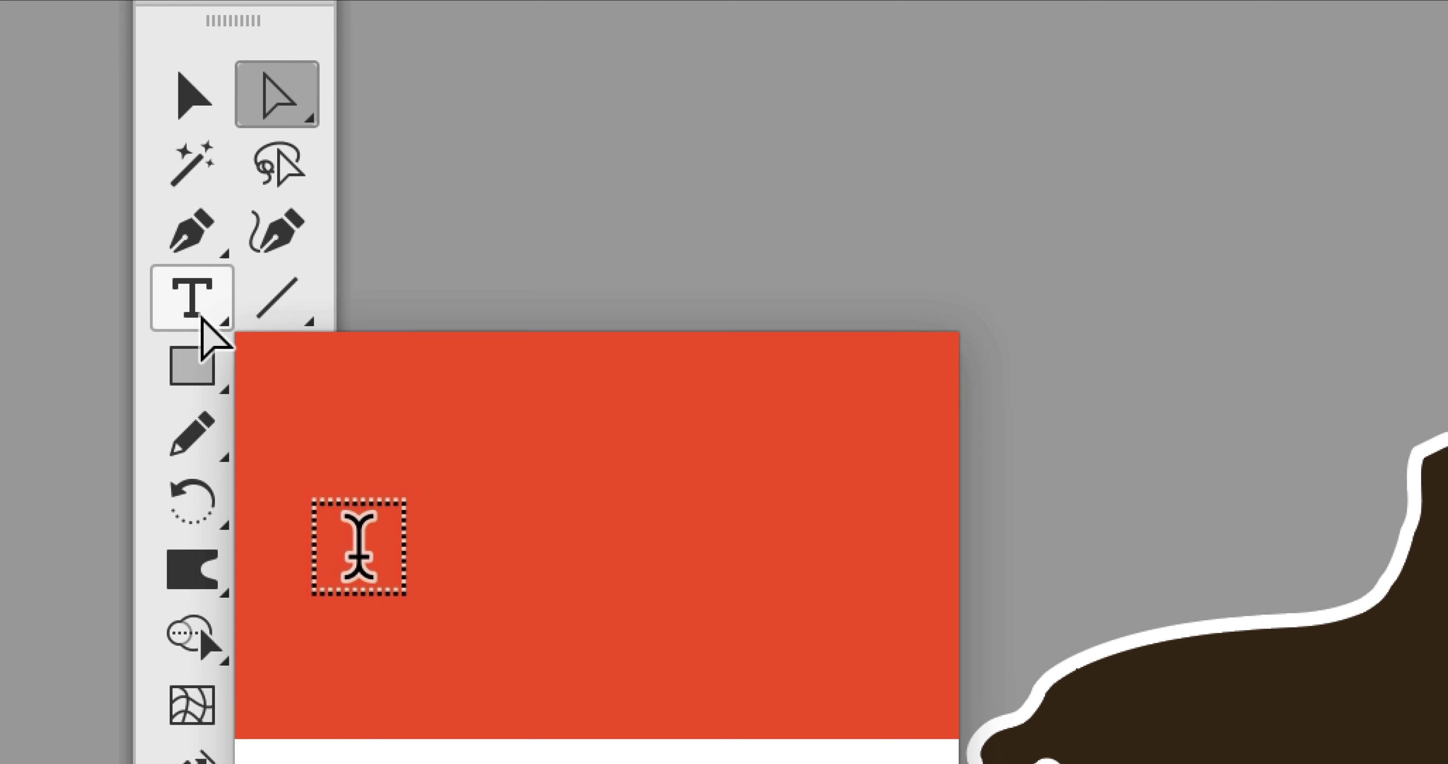
click(202, 318)
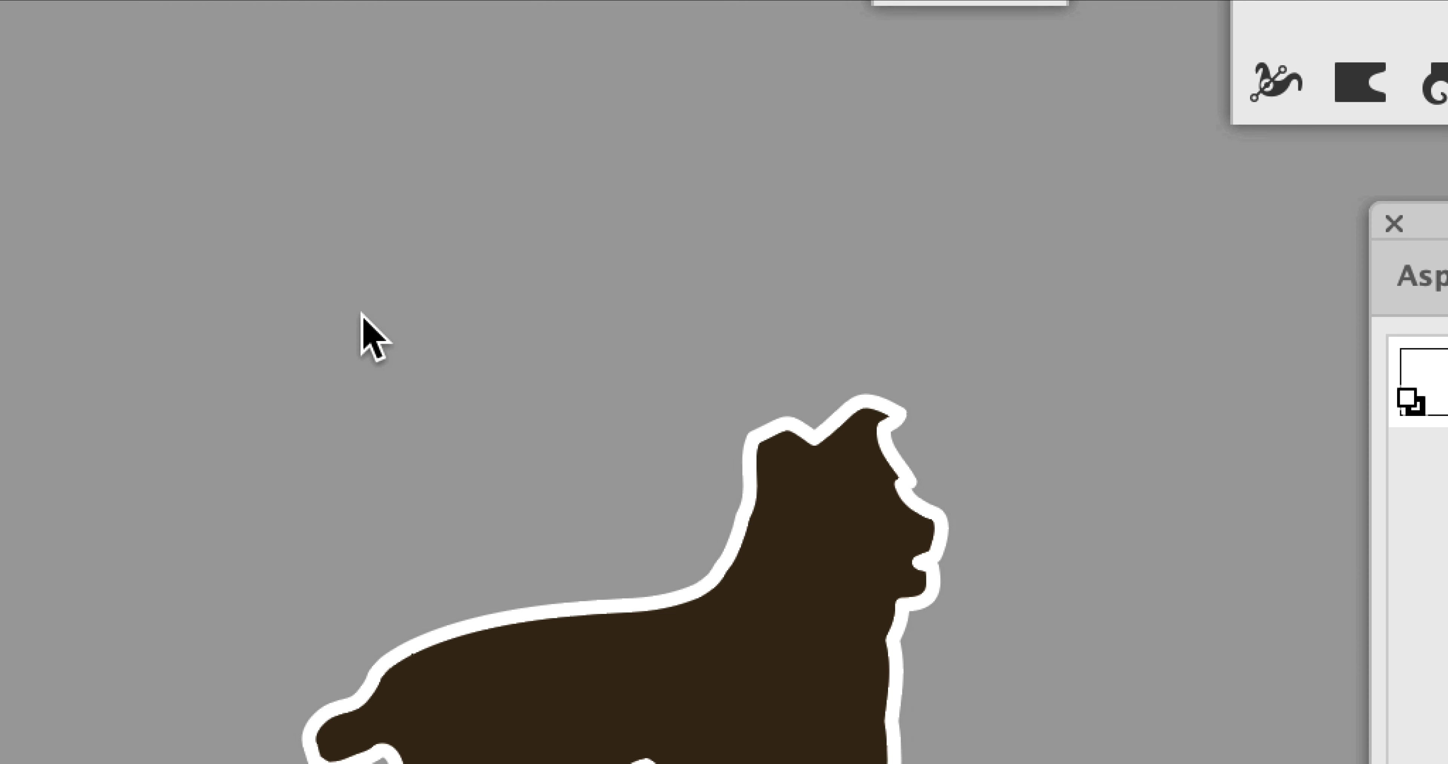
click(395, 314)
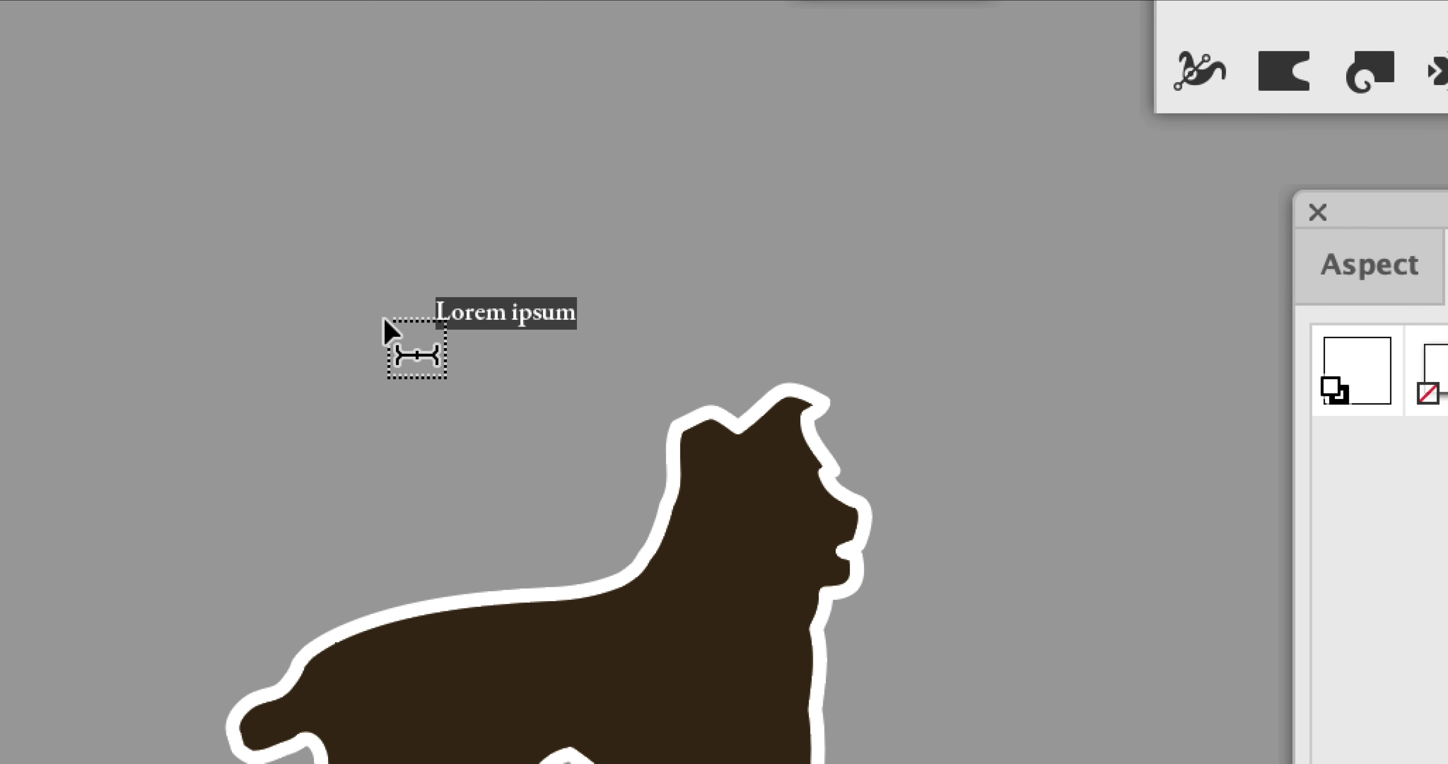
text(Q)
key(Escape)
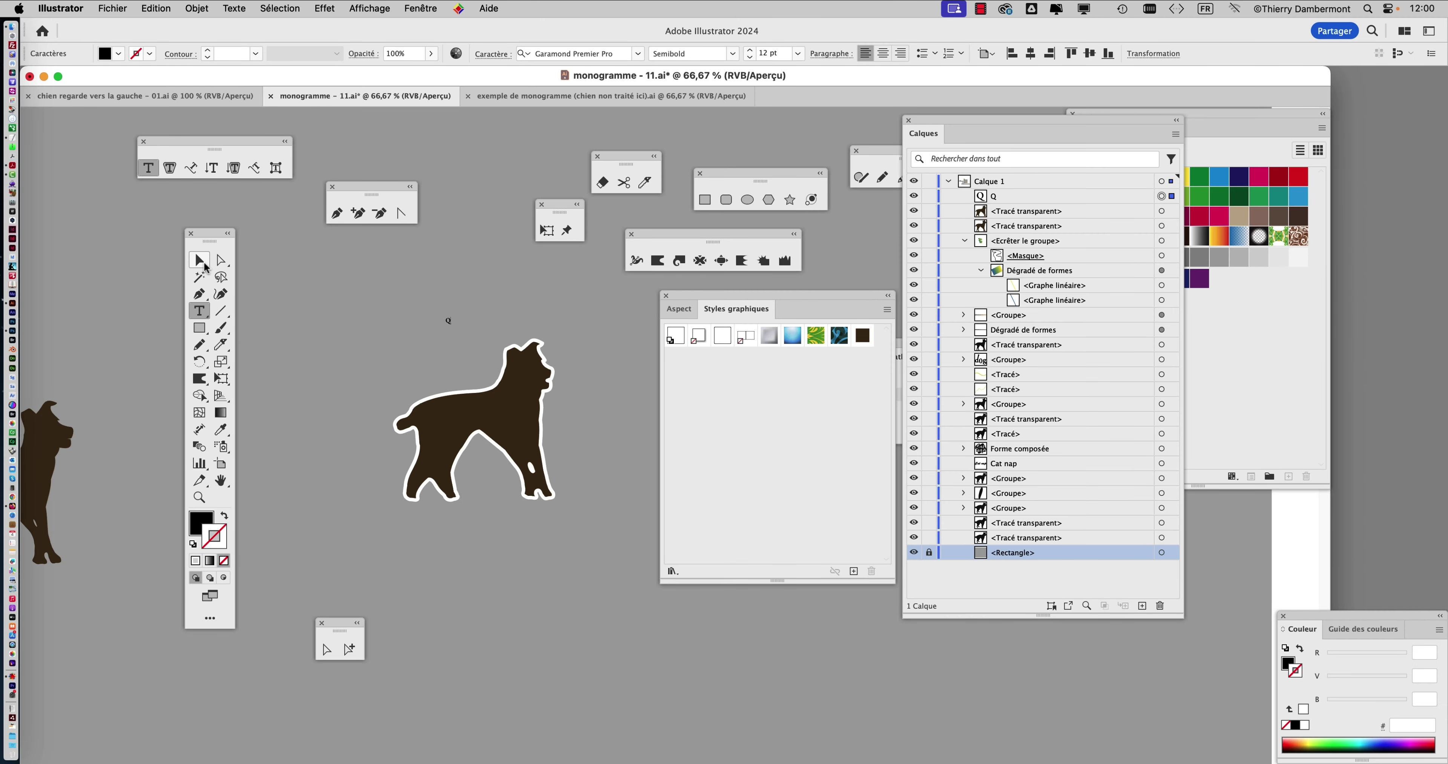
Add the letter A as a separate point text beside the Q and deselect it.
click(203, 264)
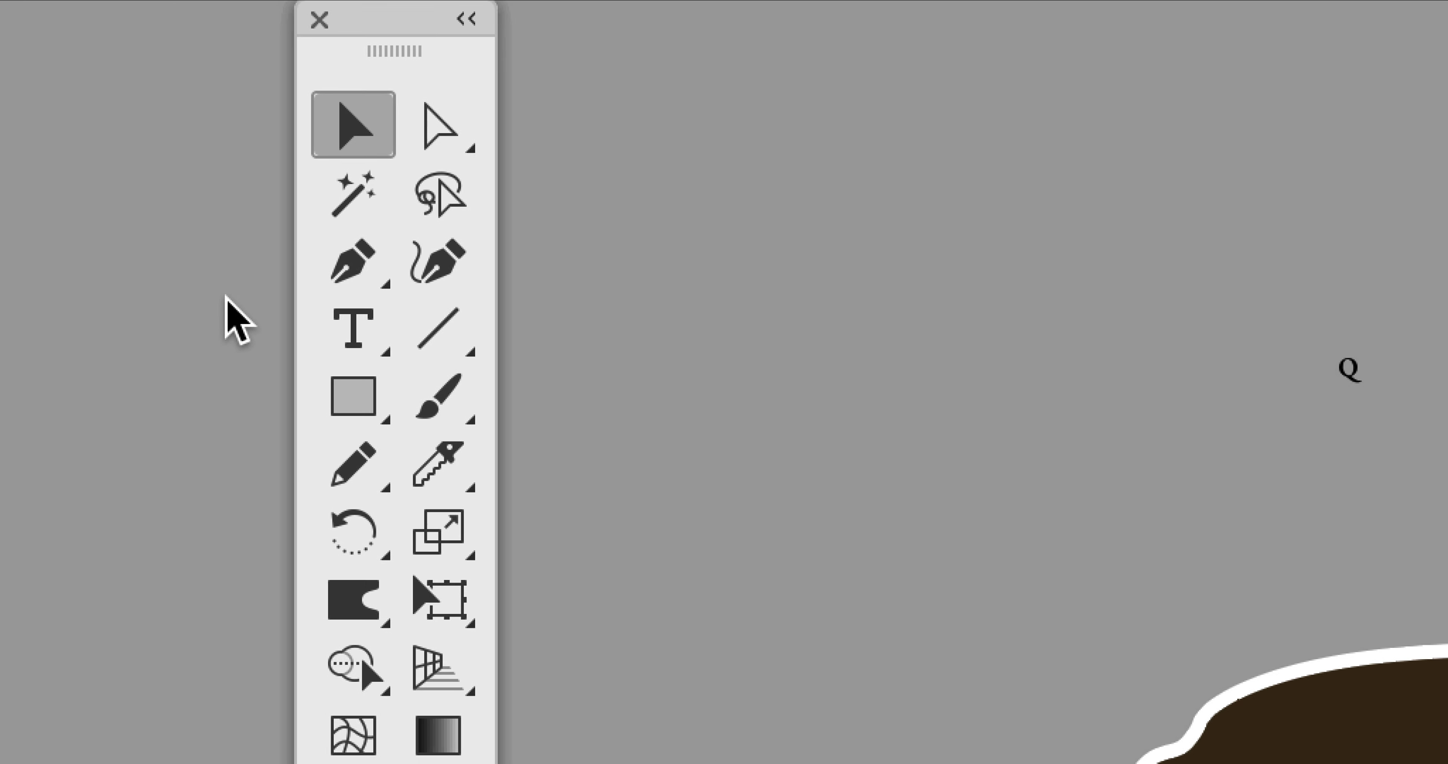
click(253, 303)
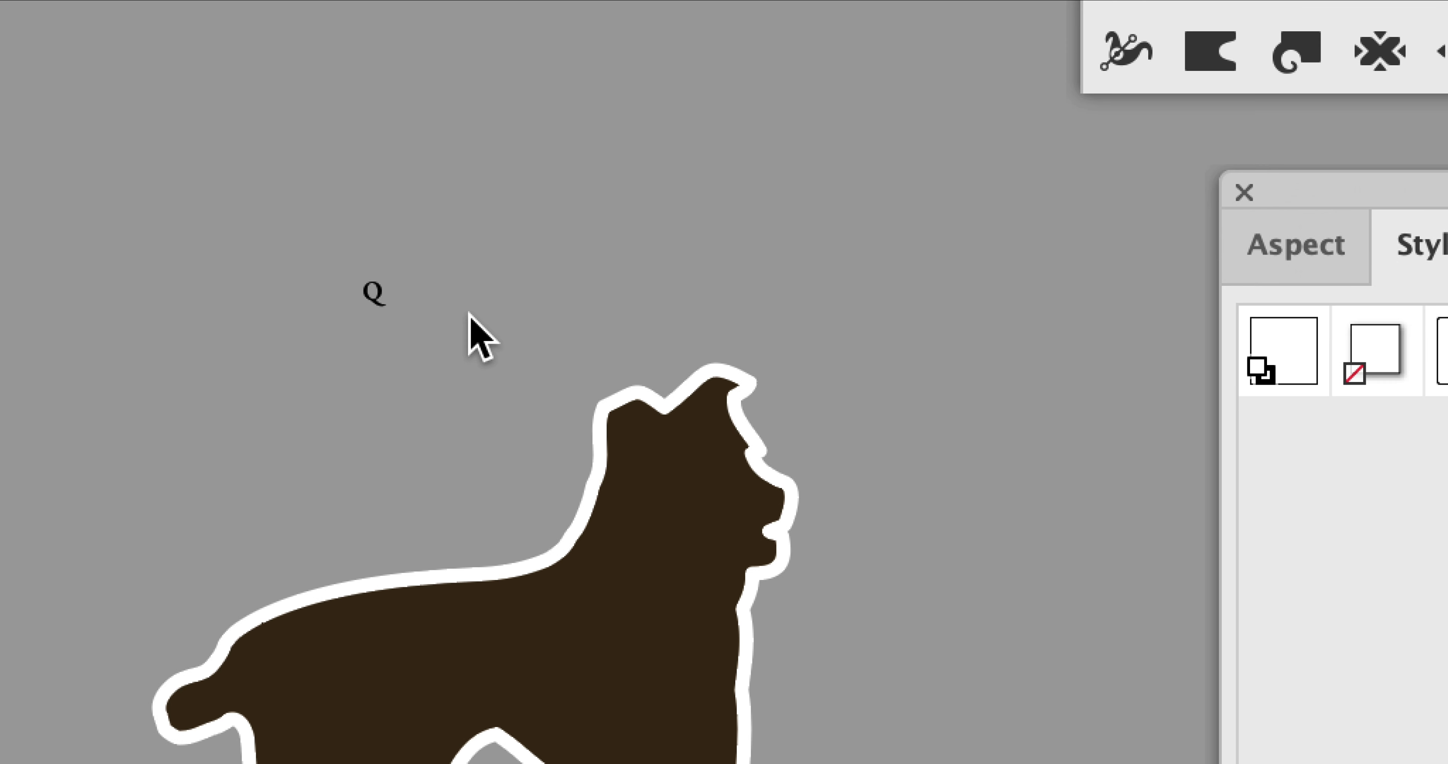
click(1349, 364)
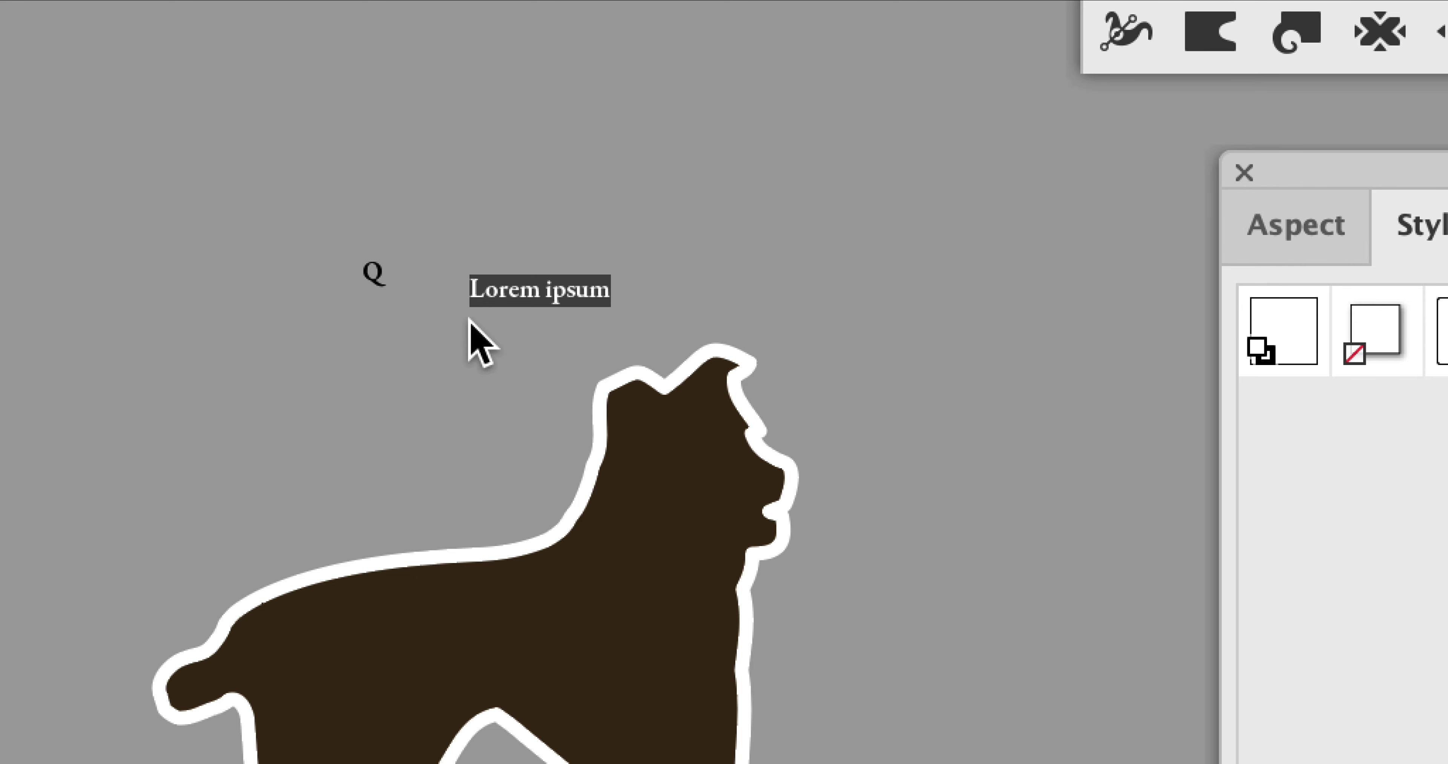
text(A)
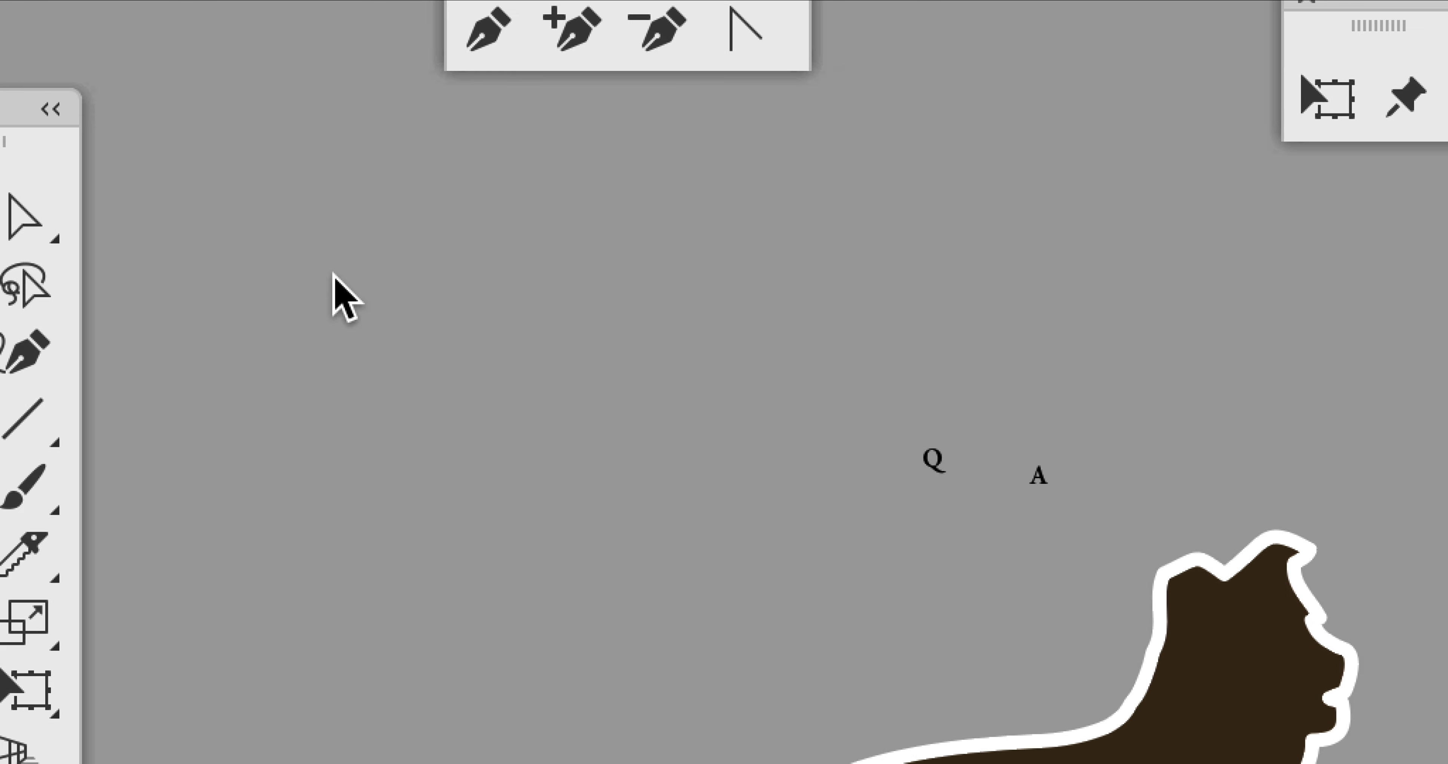
click(256, 262)
click(714, 485)
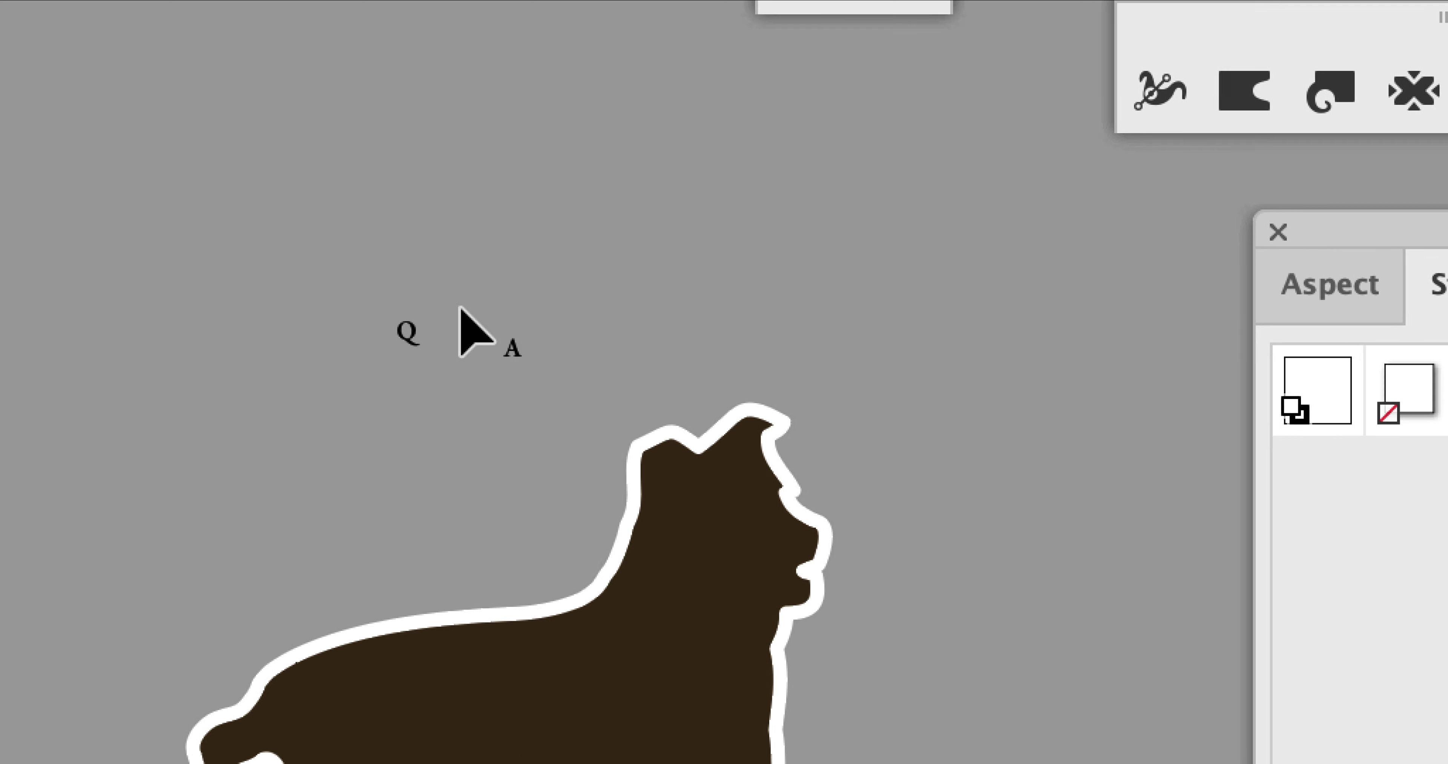
Move the A closer to the Q, level the two letters, and select both text objects.
click(410, 336)
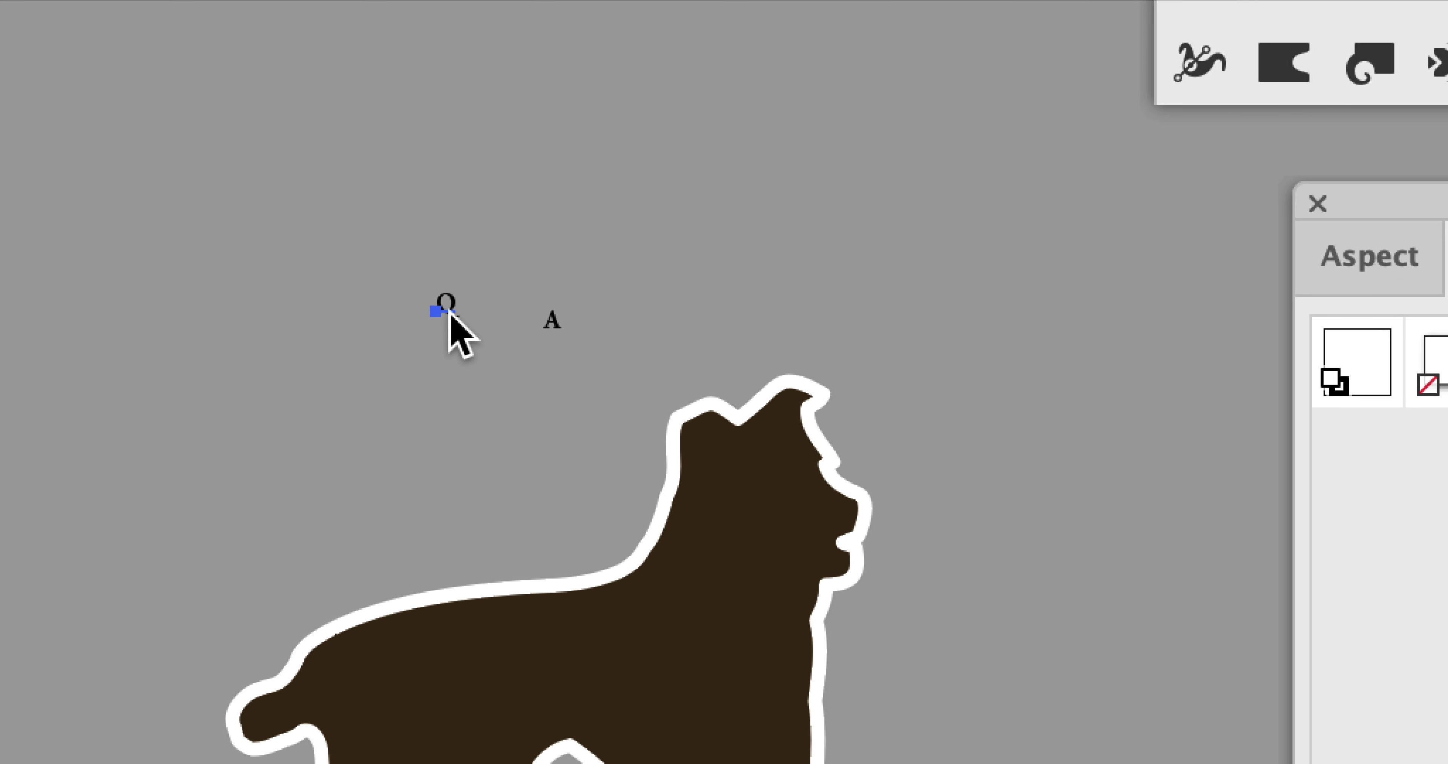
click(553, 325)
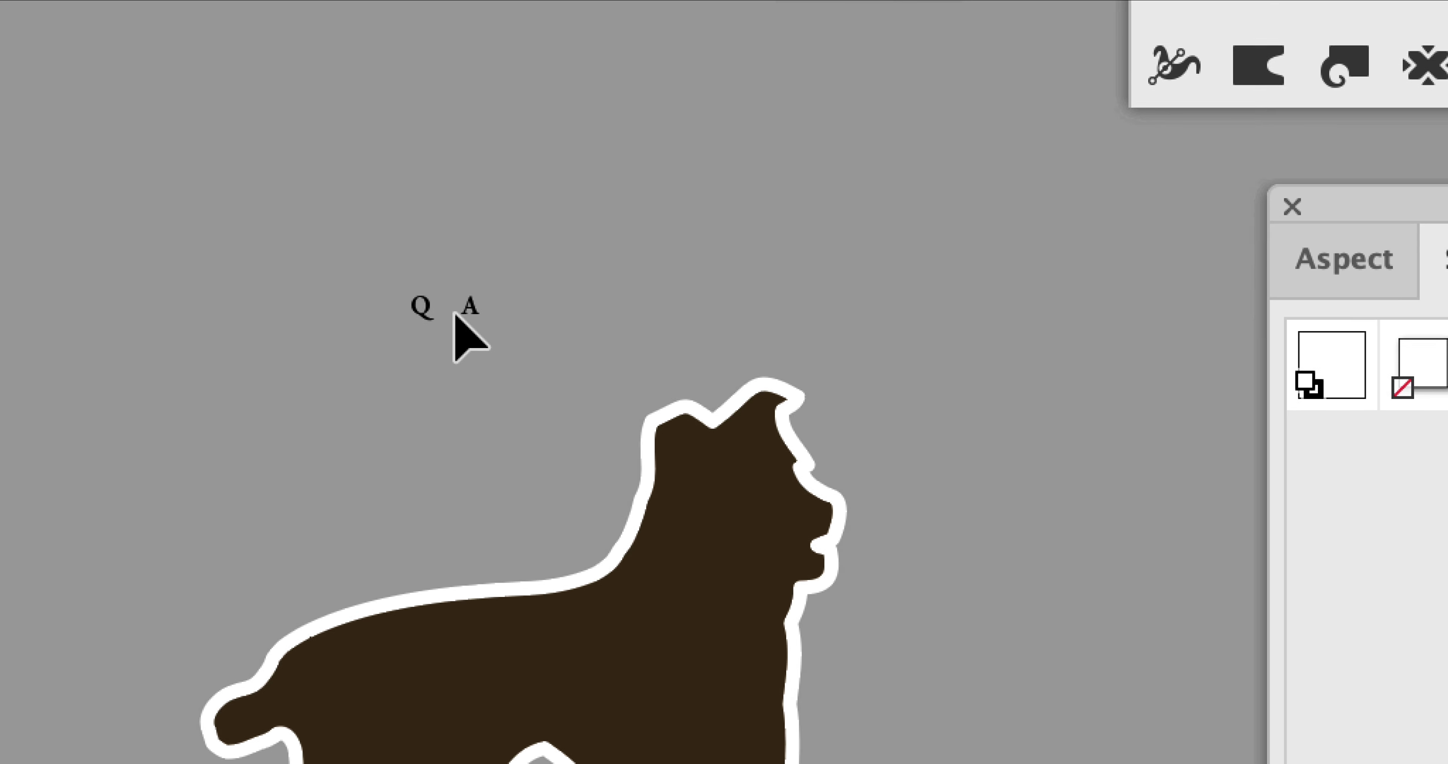
scroll(471, 318, up, 2)
scroll(458, 314, up, 2)
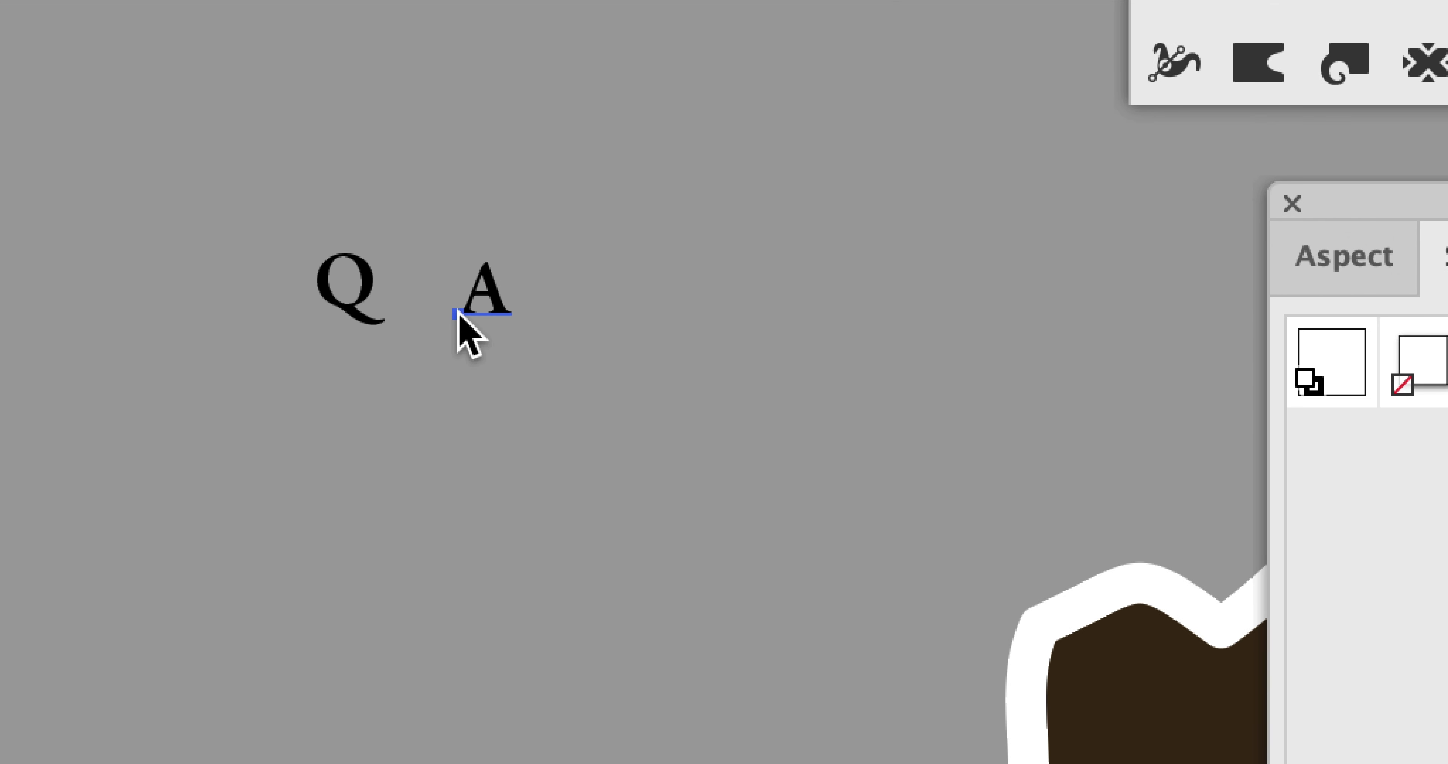
scroll(457, 318, down, 4)
scroll(455, 315, down, 3)
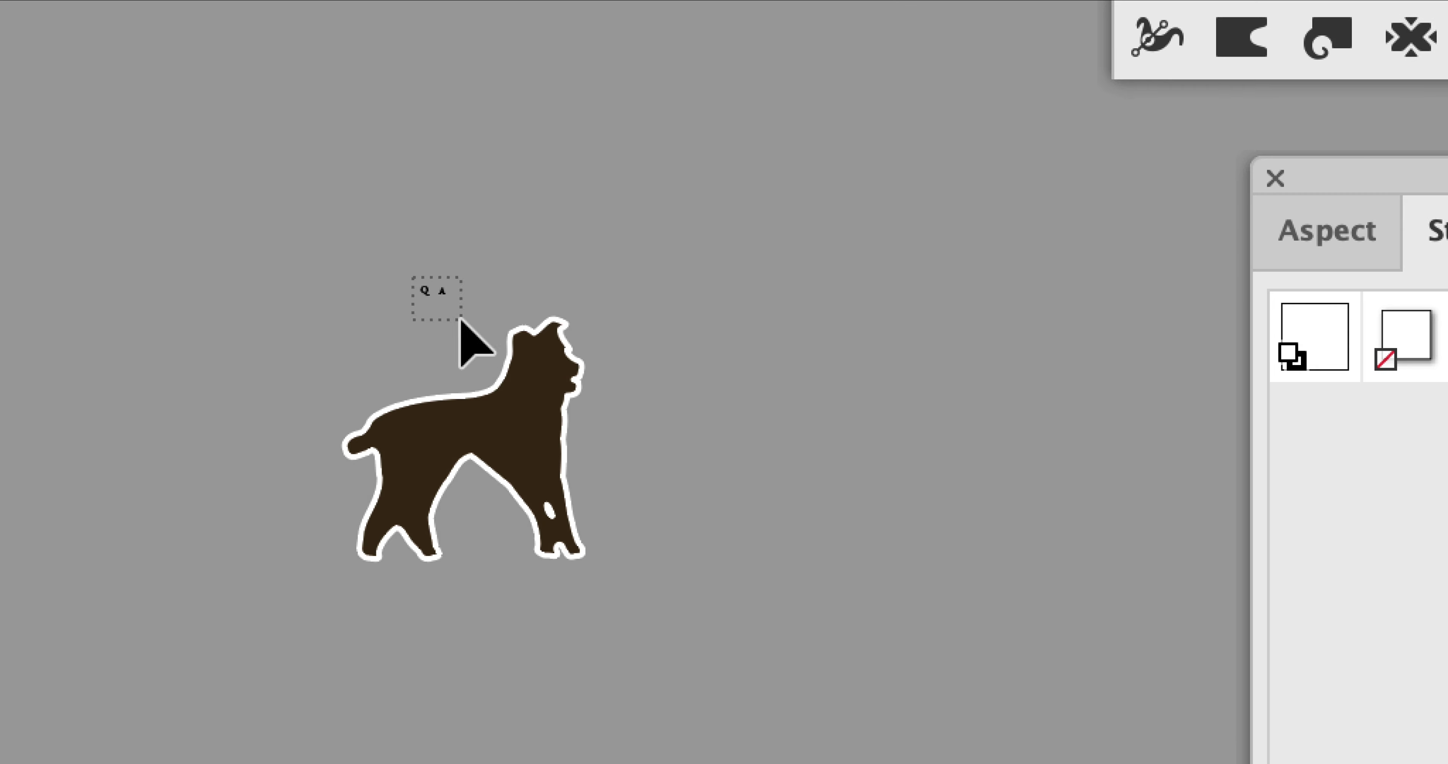
key(n)
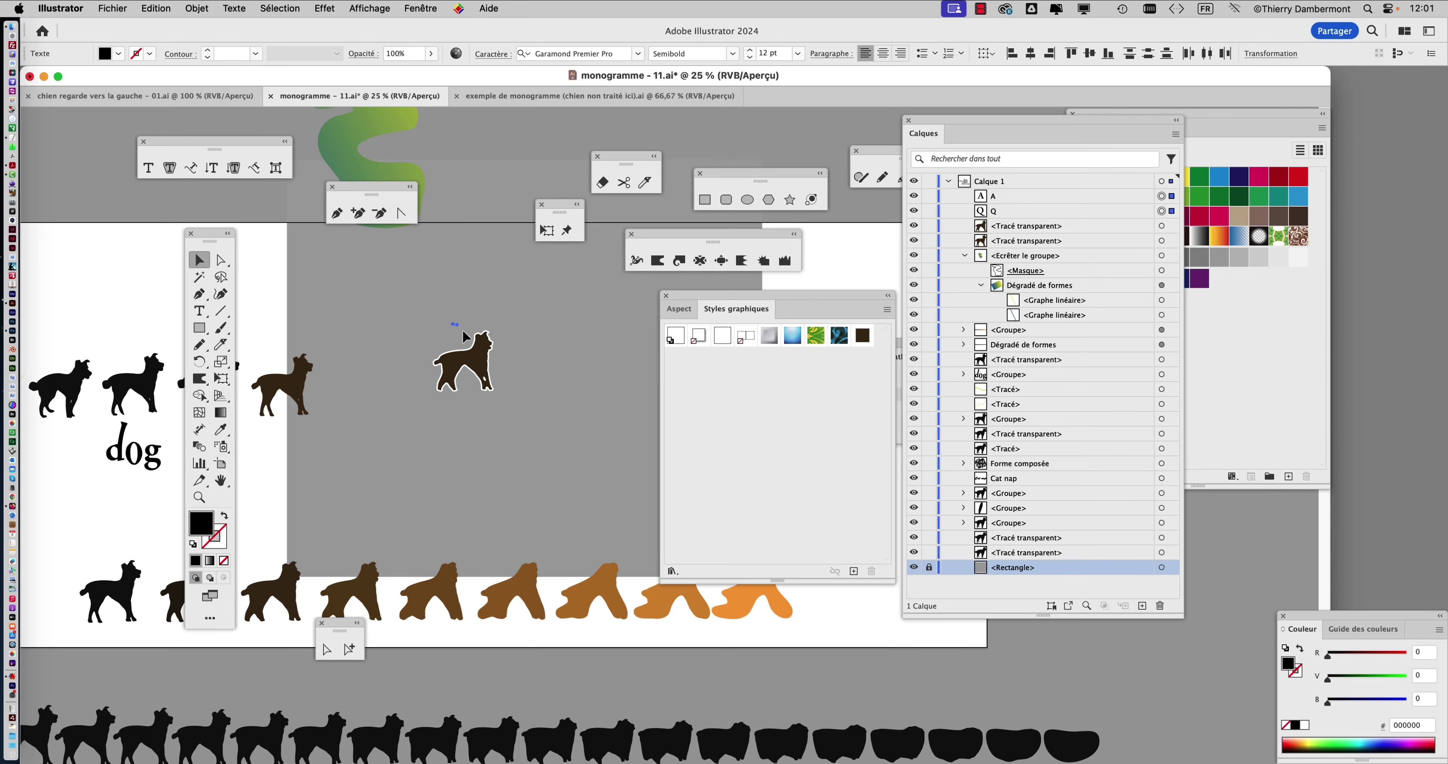
scroll(460, 320, up, 4)
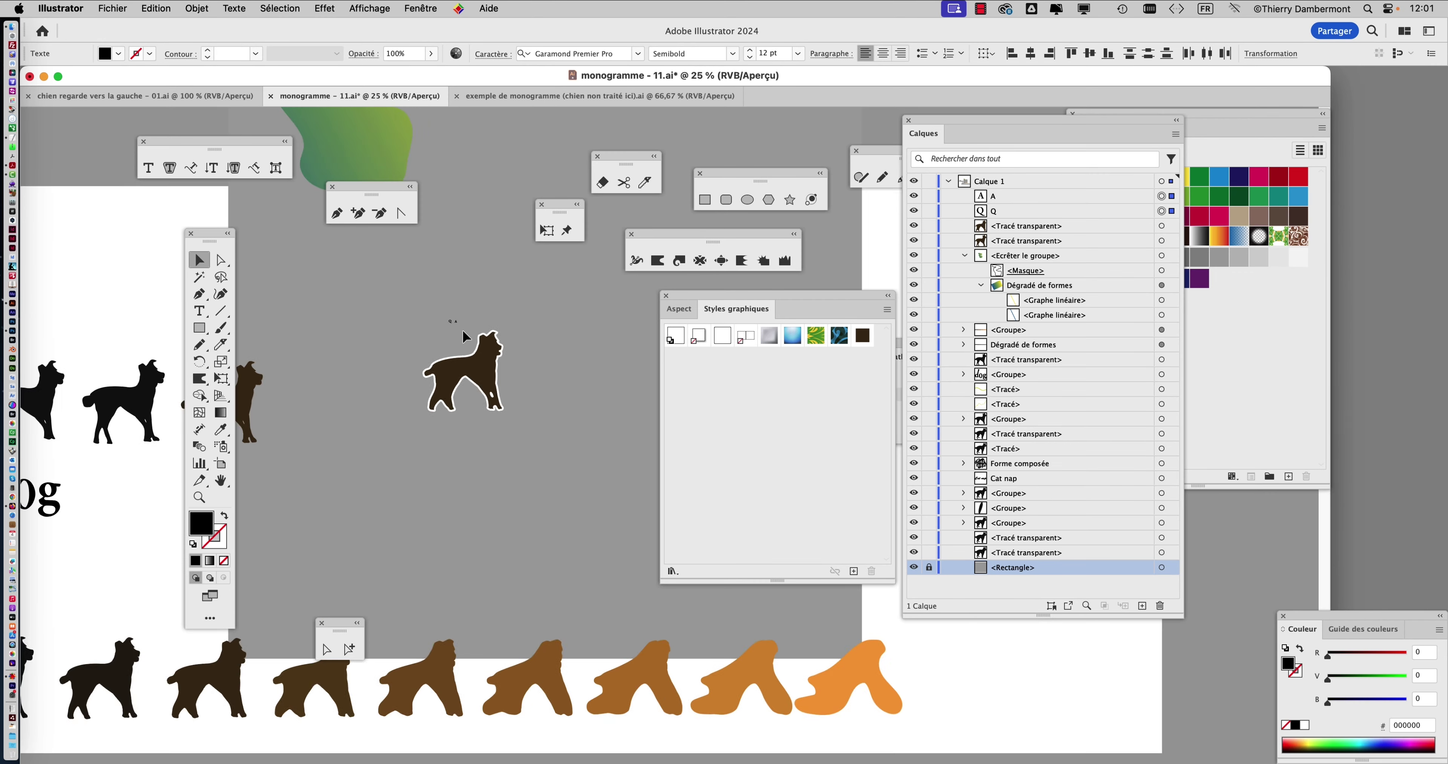
scroll(464, 336, up, 2)
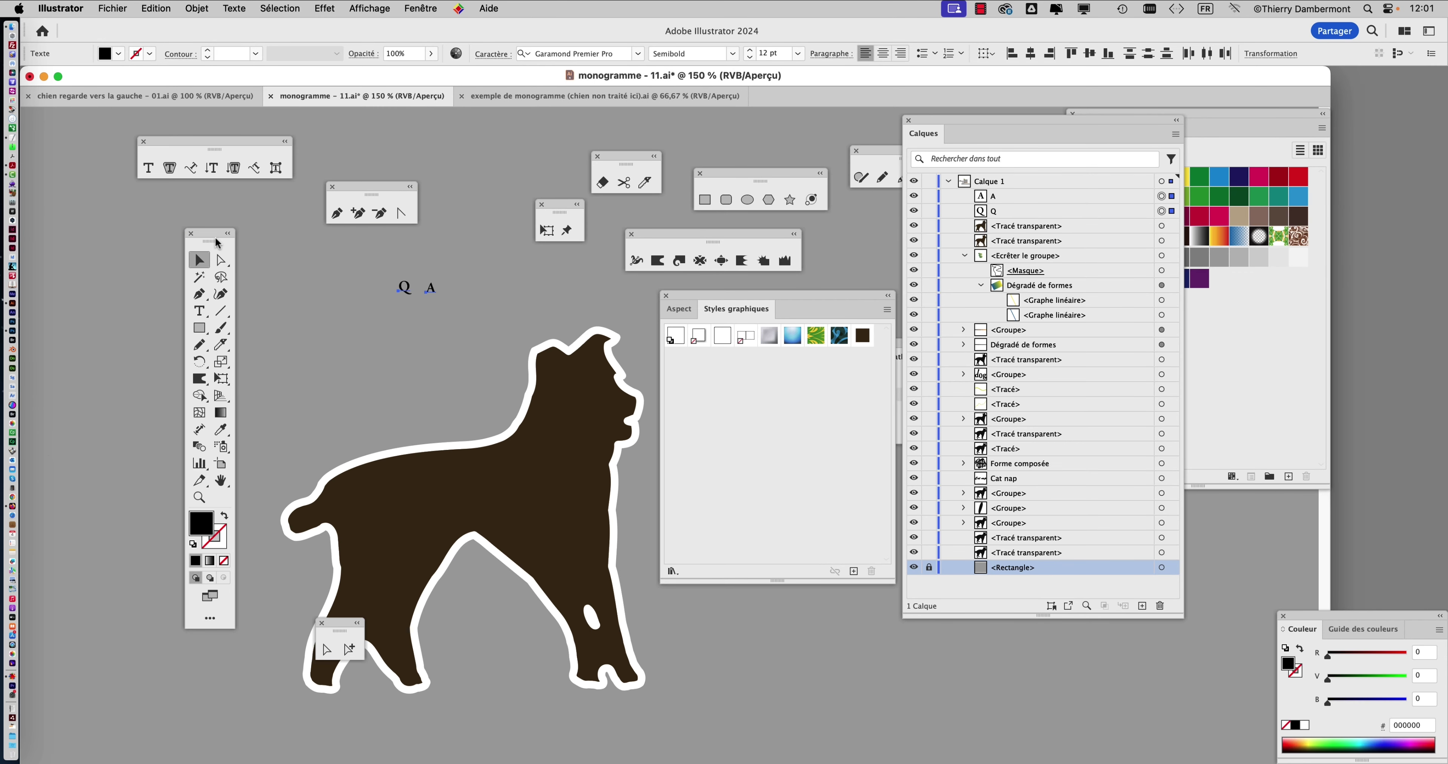
Enlarge the Q and A together with Free Transform to about 287 pt, making them roughly as tall as the dog.
drag(218, 243, 110, 243)
scroll(195, 326, right, 4)
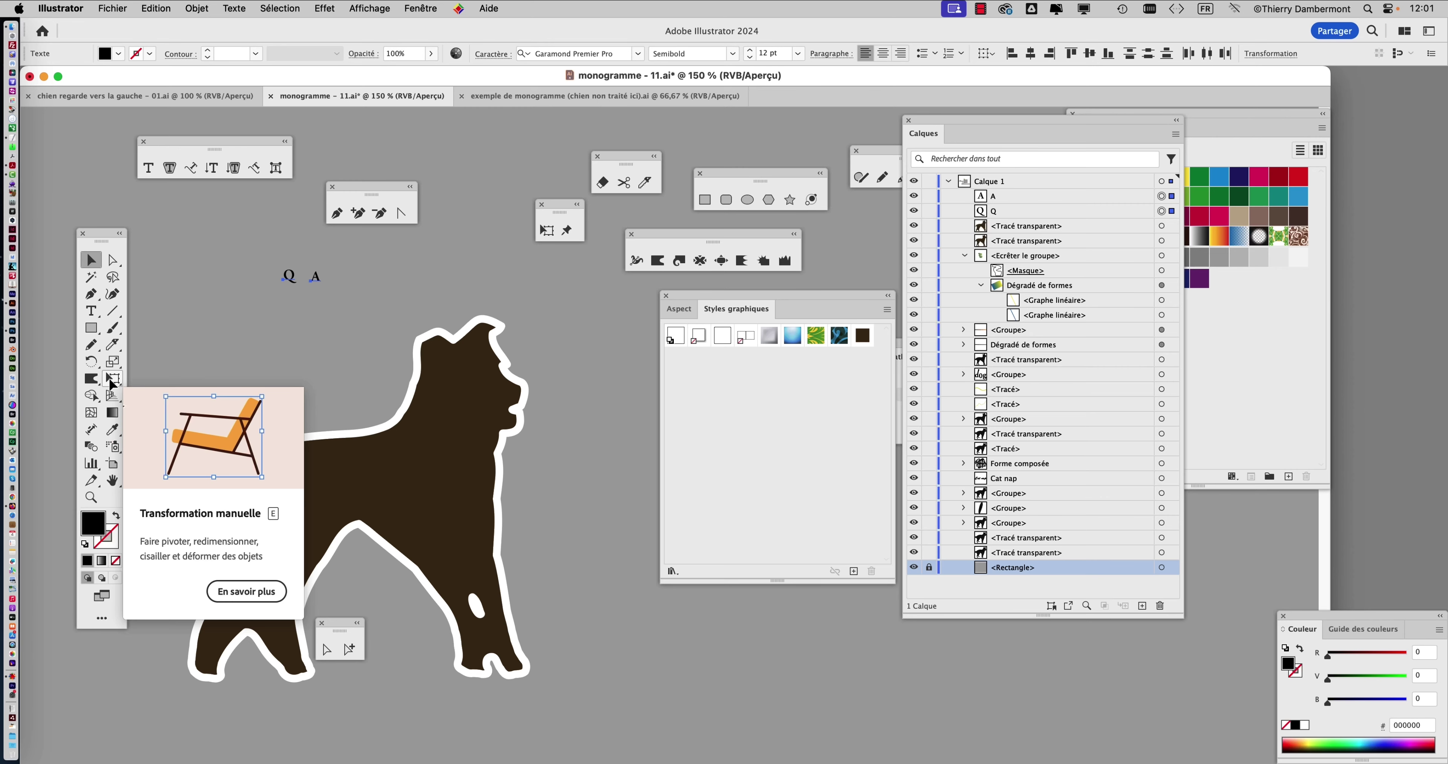
click(119, 377)
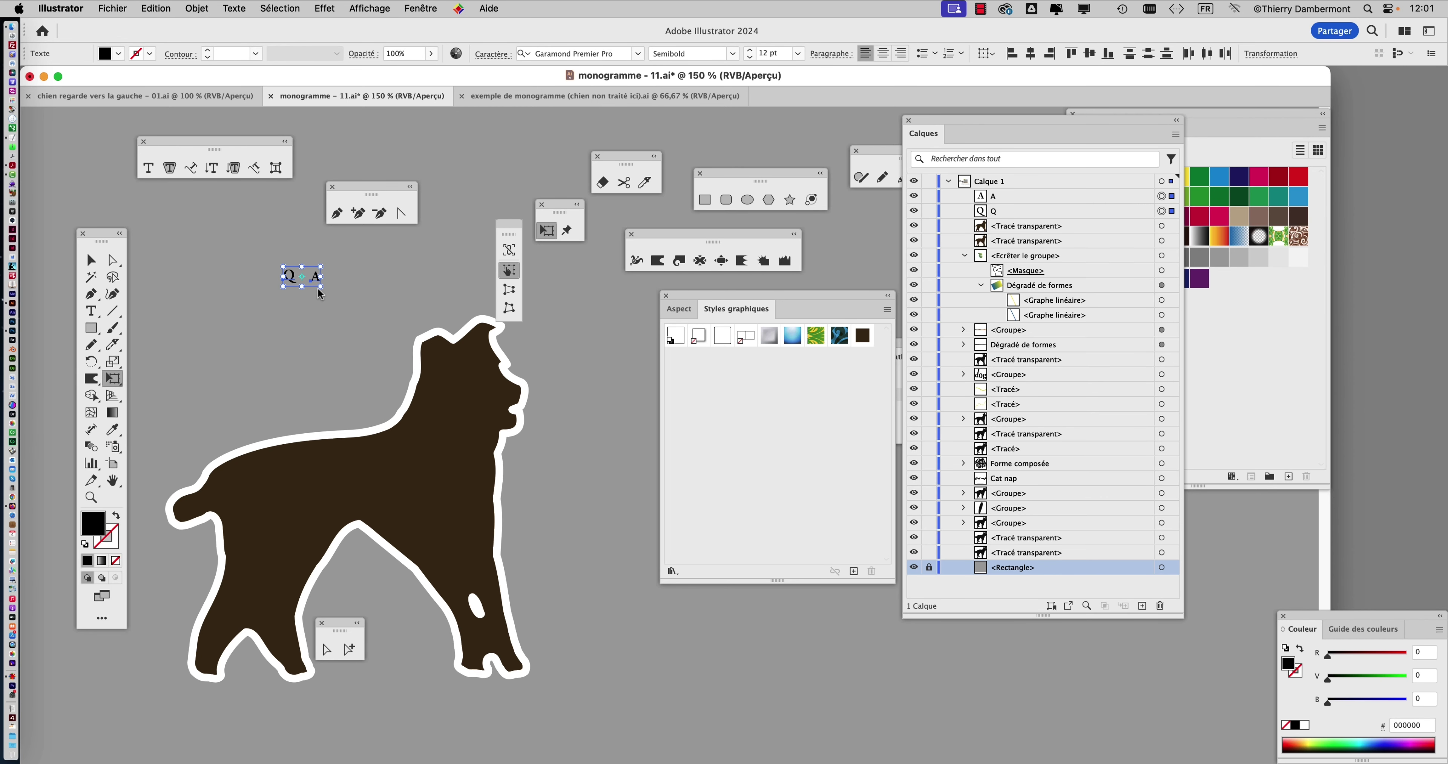
click(352, 313)
key(super+z)
drag(282, 287, 172, 356)
drag(321, 347, 671, 610)
scroll(523, 496, down, 3)
scroll(411, 563, right, 5)
scroll(411, 563, down, 2)
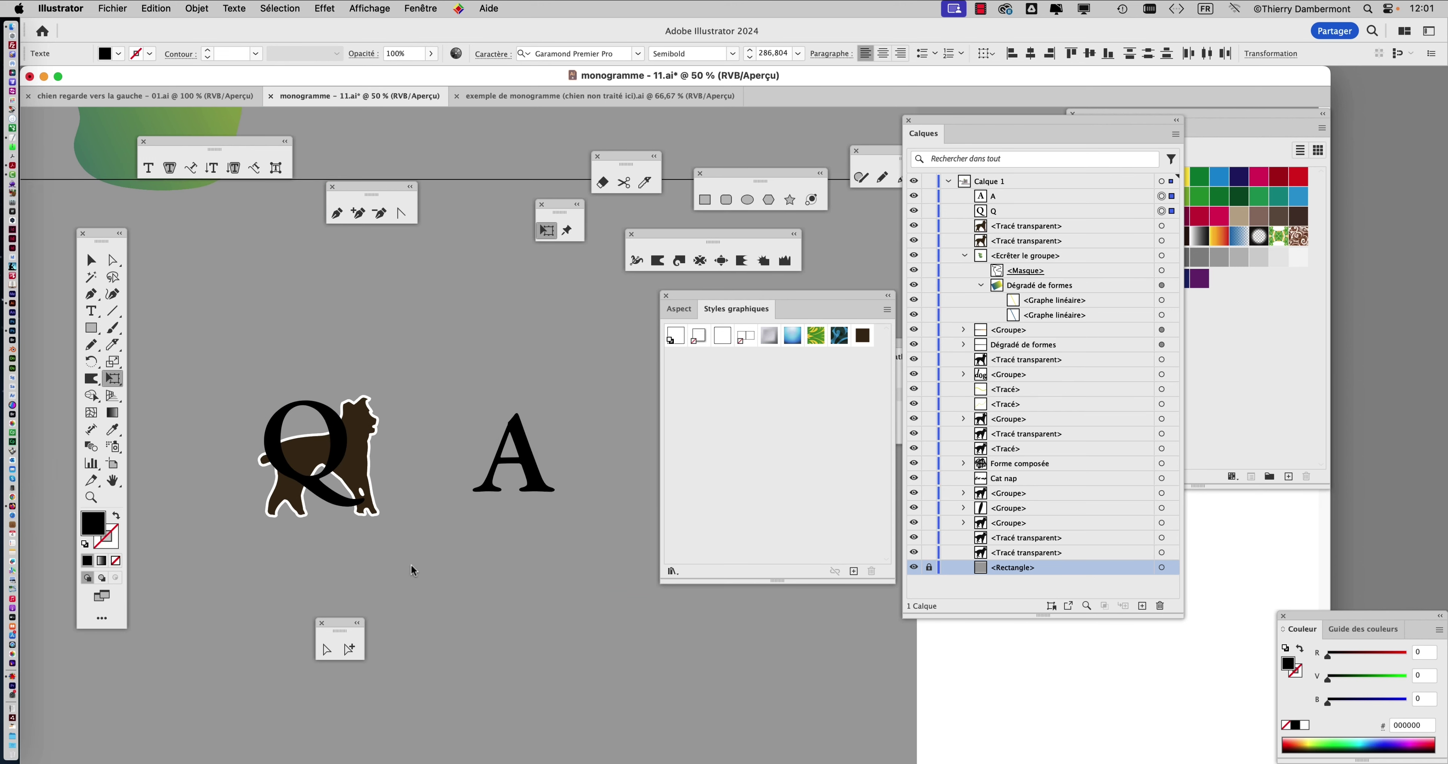
Place the Q over the dog's hindquarters and the A against its front legs, moving each letter separately.
click(91, 260)
key(super+shift+a)
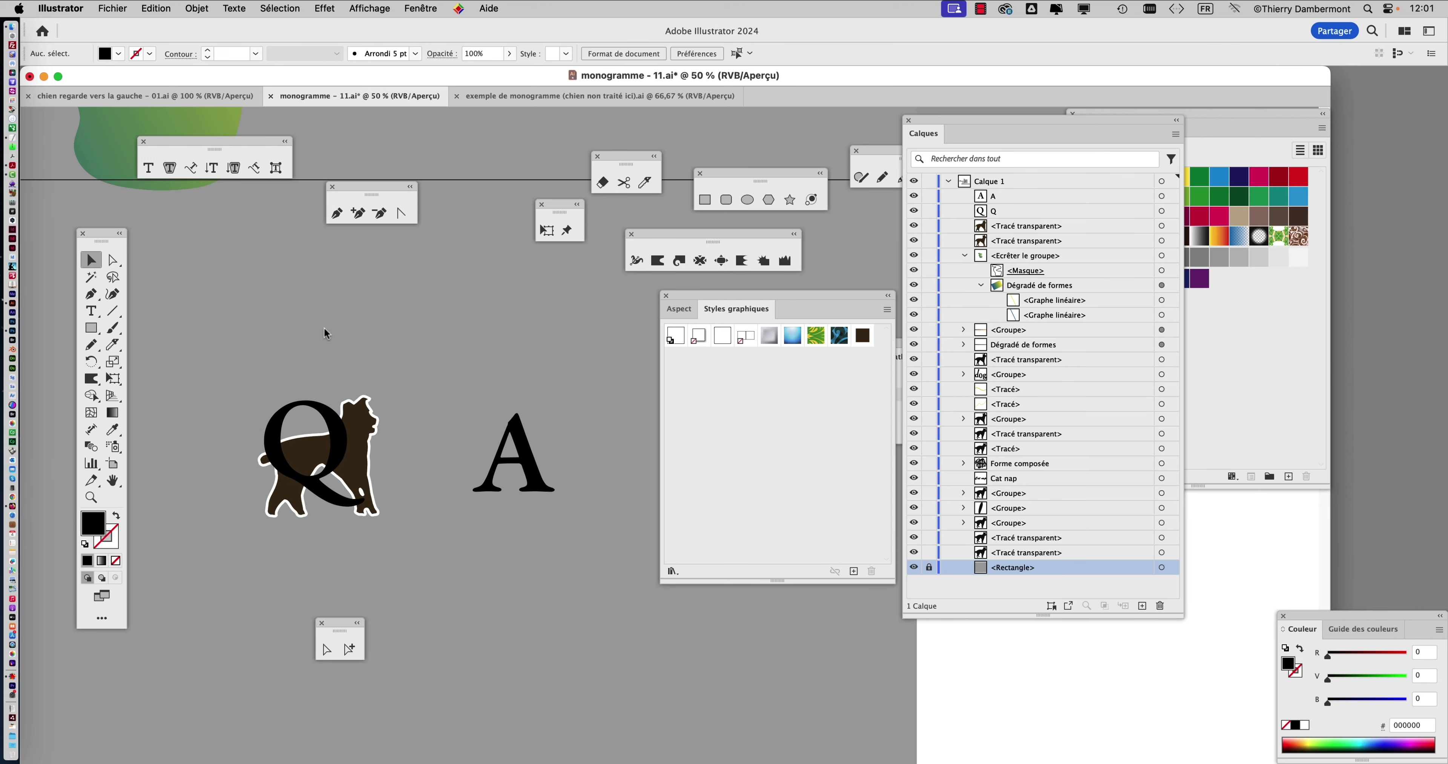
drag(319, 423, 286, 430)
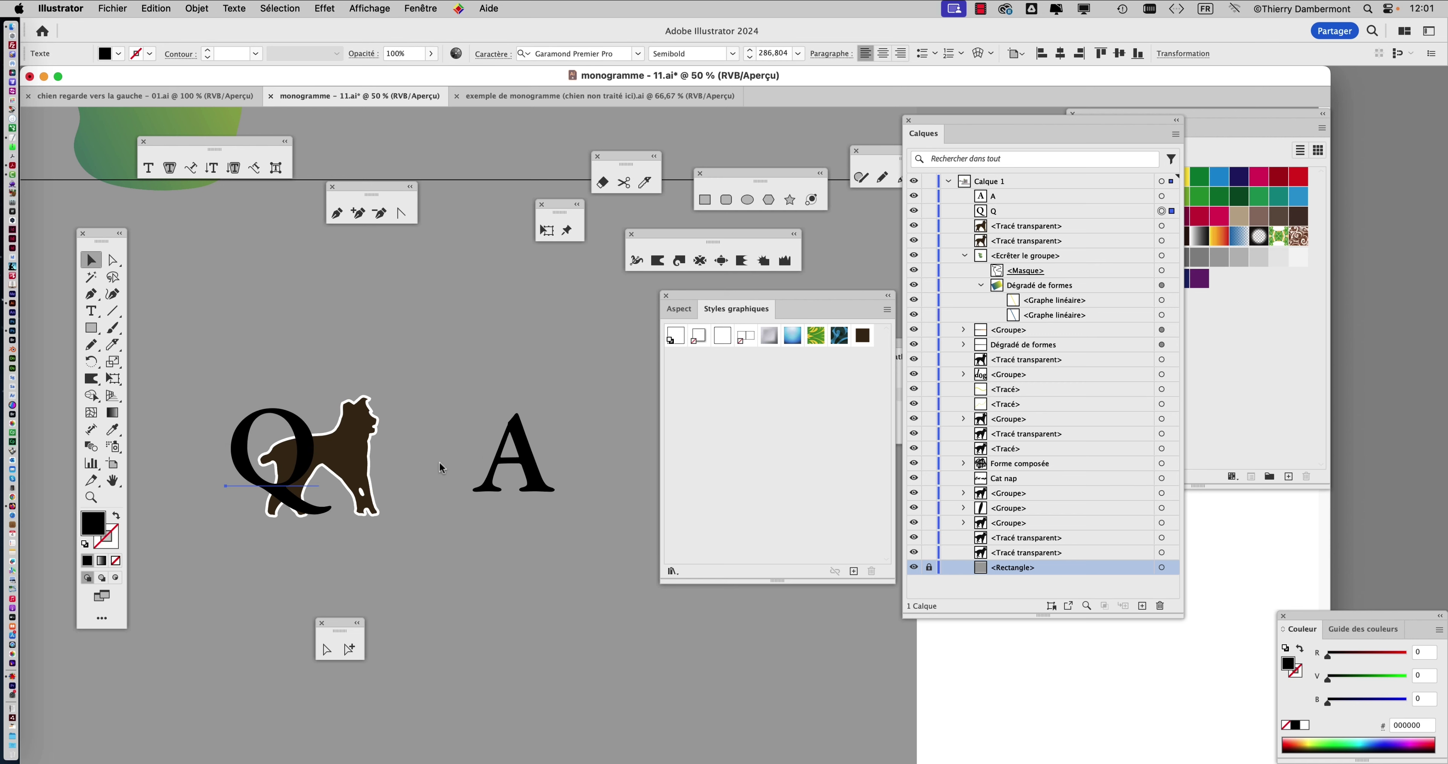
drag(504, 440, 488, 479)
scroll(358, 479, up, 2)
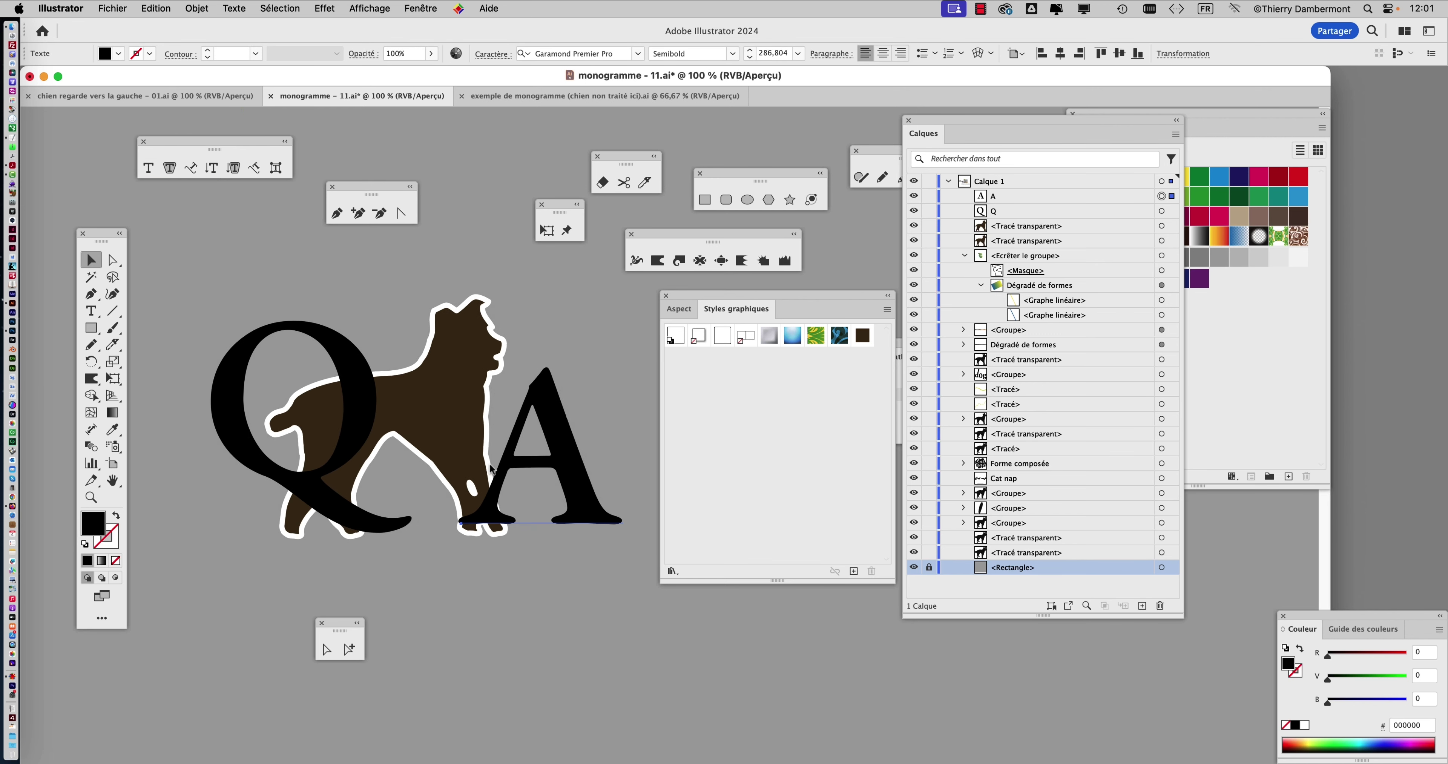
Display the Caractère text settings and place them above the monogram.
click(404, 8)
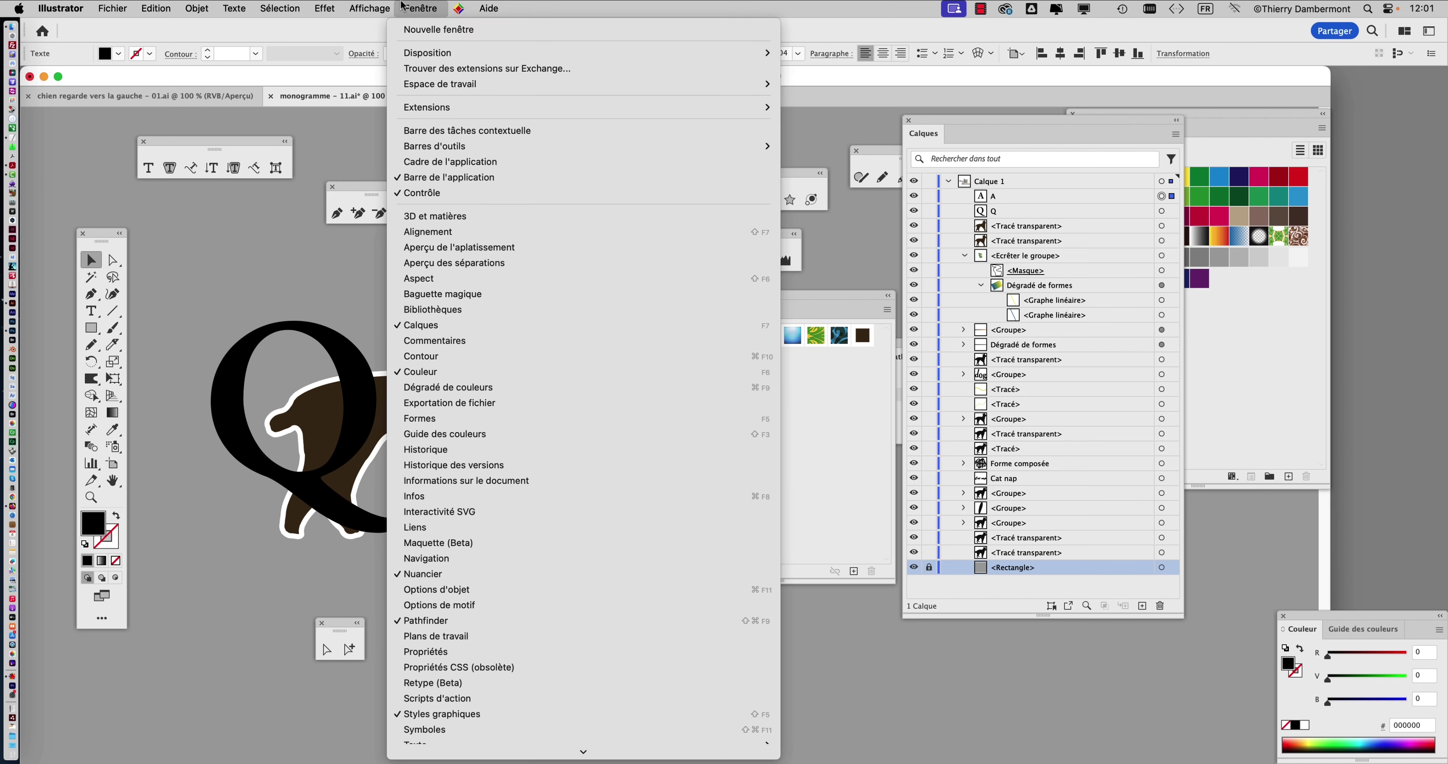
scroll(526, 618, down, 3)
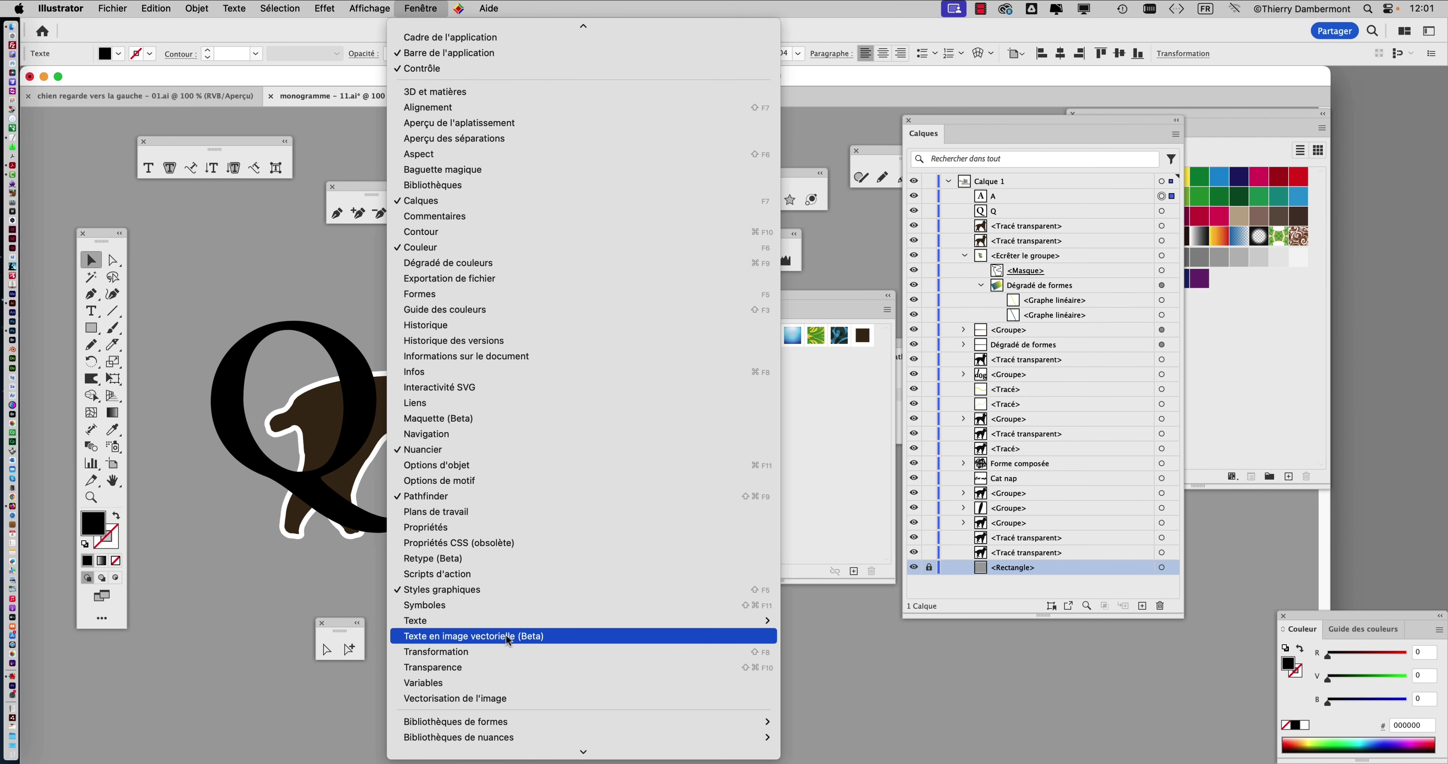
mouse_move(507, 622)
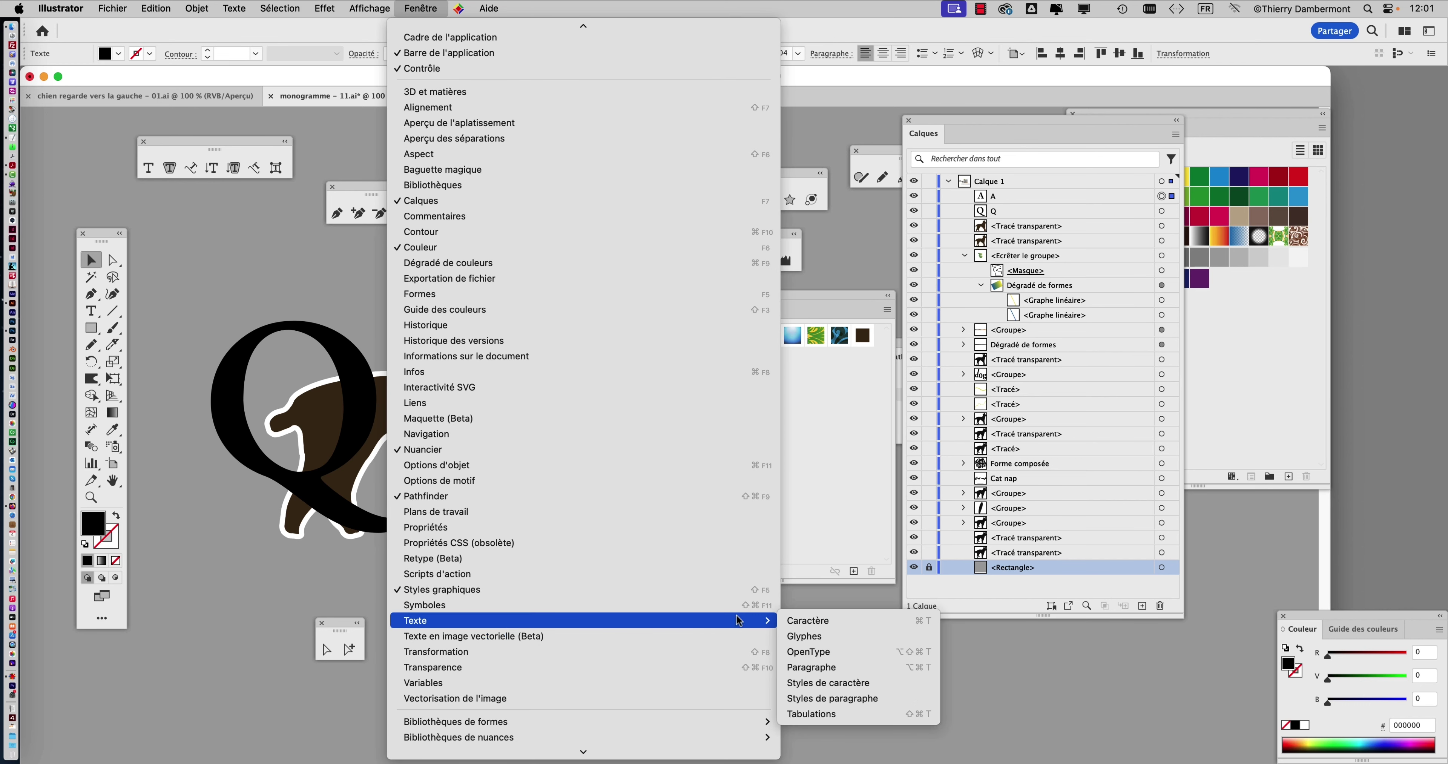
click(808, 620)
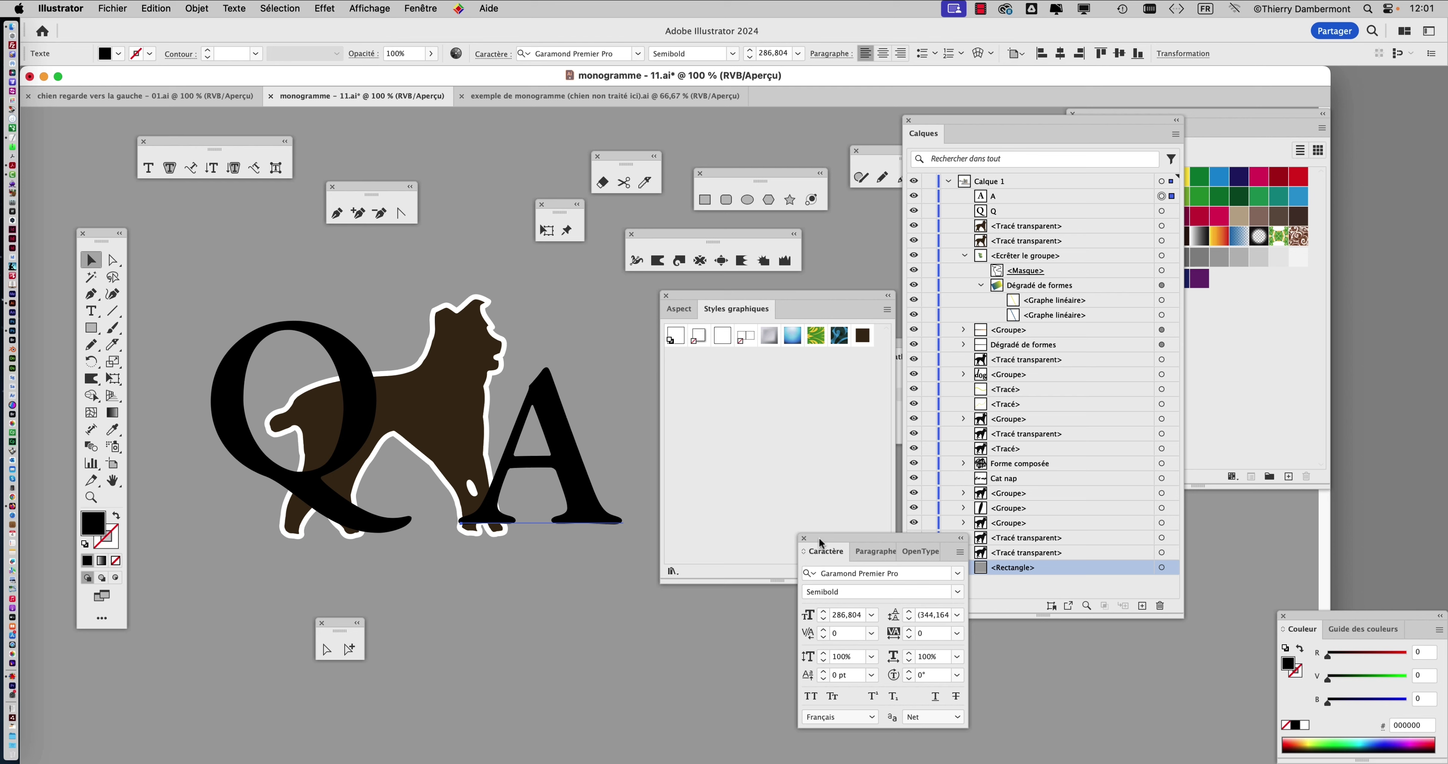
drag(820, 537, 423, 156)
Bring the Q and A closer together, lower the Q until its tail passes below the paws, and move Caractère off the dog's head.
drag(235, 361, 256, 371)
drag(549, 405, 528, 405)
drag(354, 362, 352, 357)
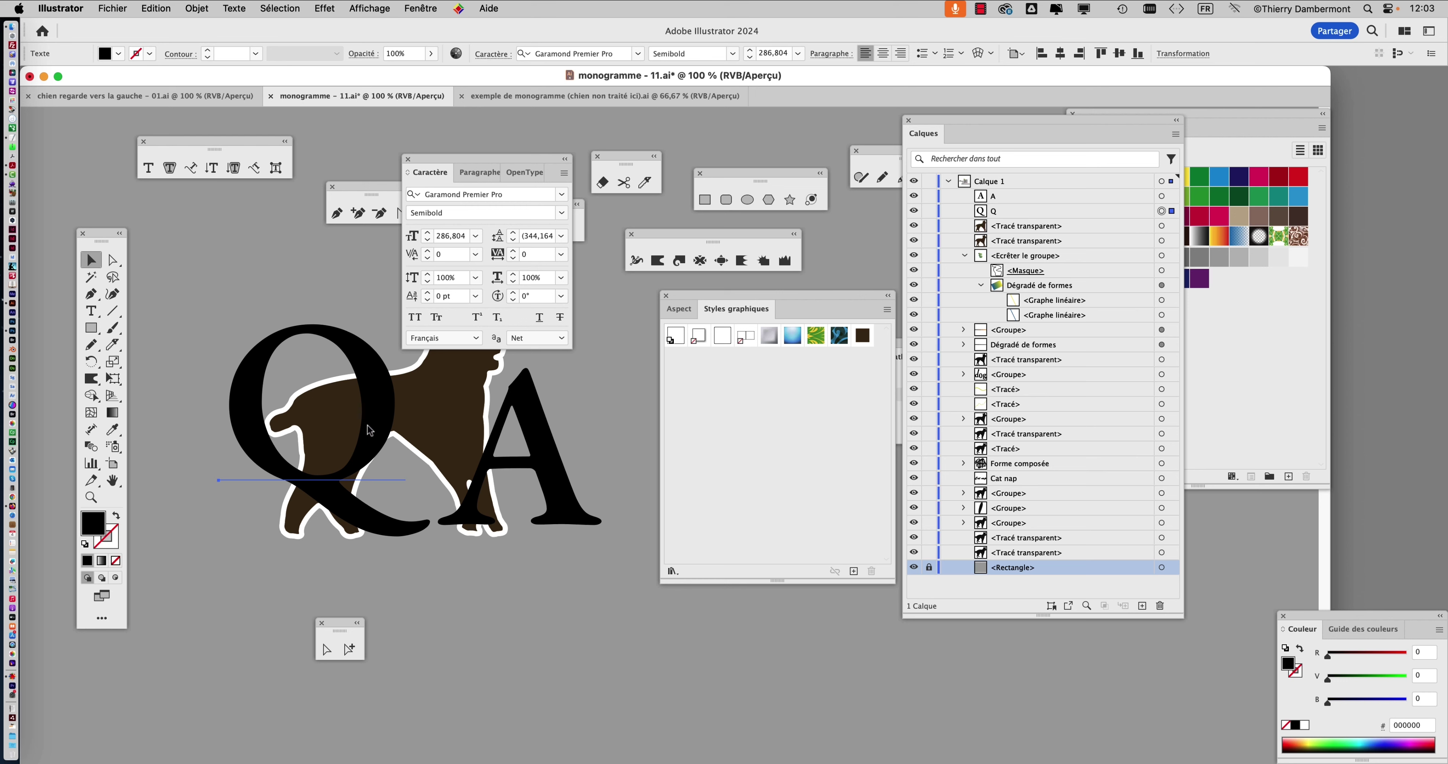
drag(373, 433, 378, 465)
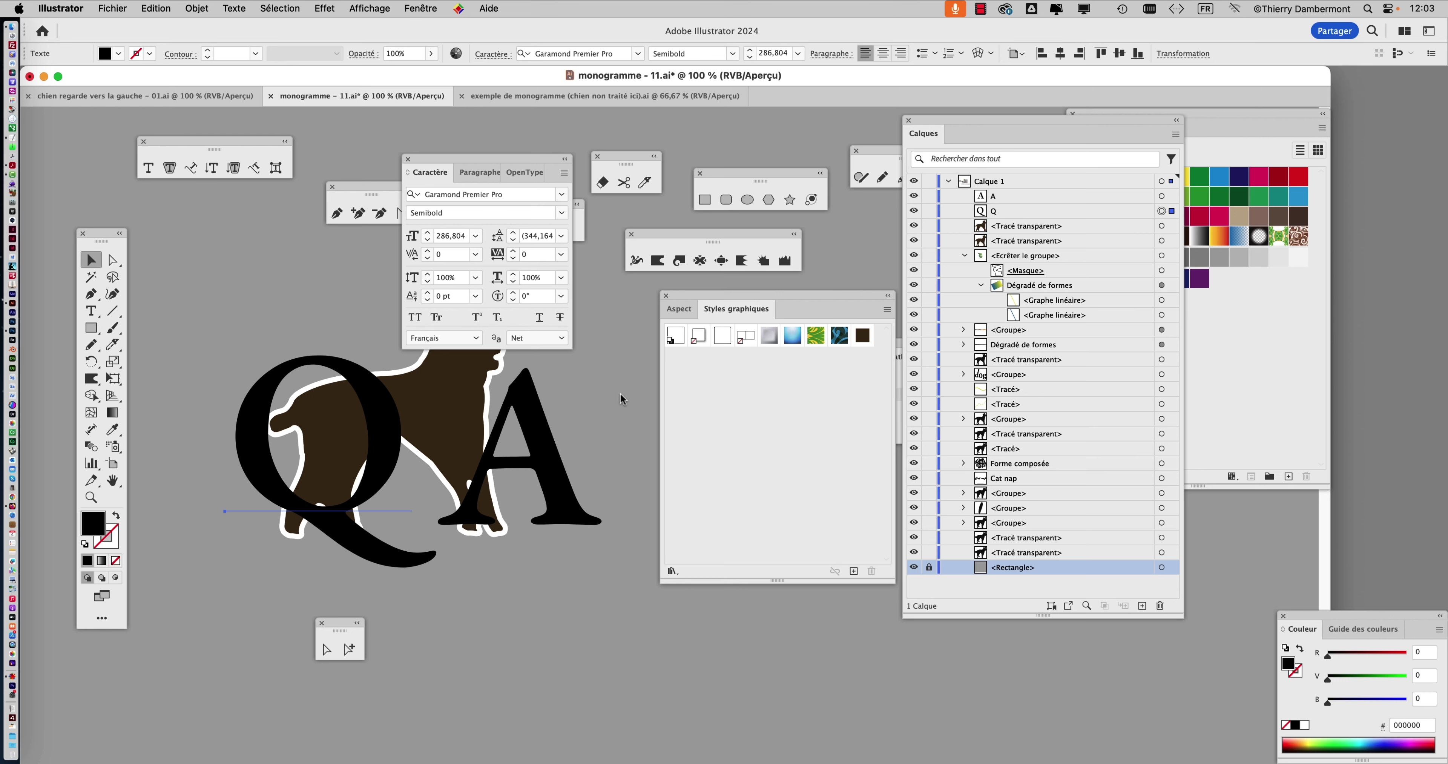
drag(488, 156, 464, 105)
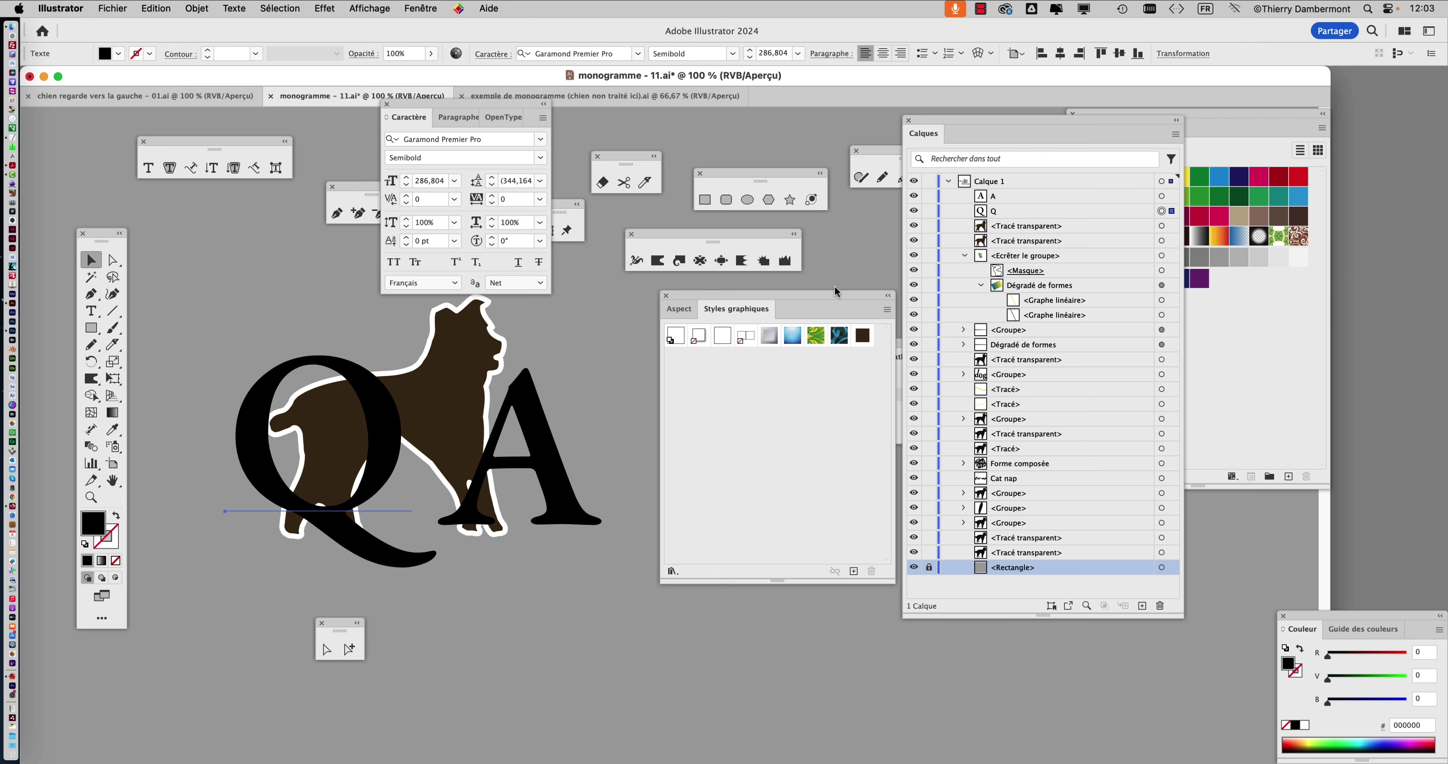
Apply the dark brown graphic style with the white outline to the Q and the A.
drag(837, 294, 801, 292)
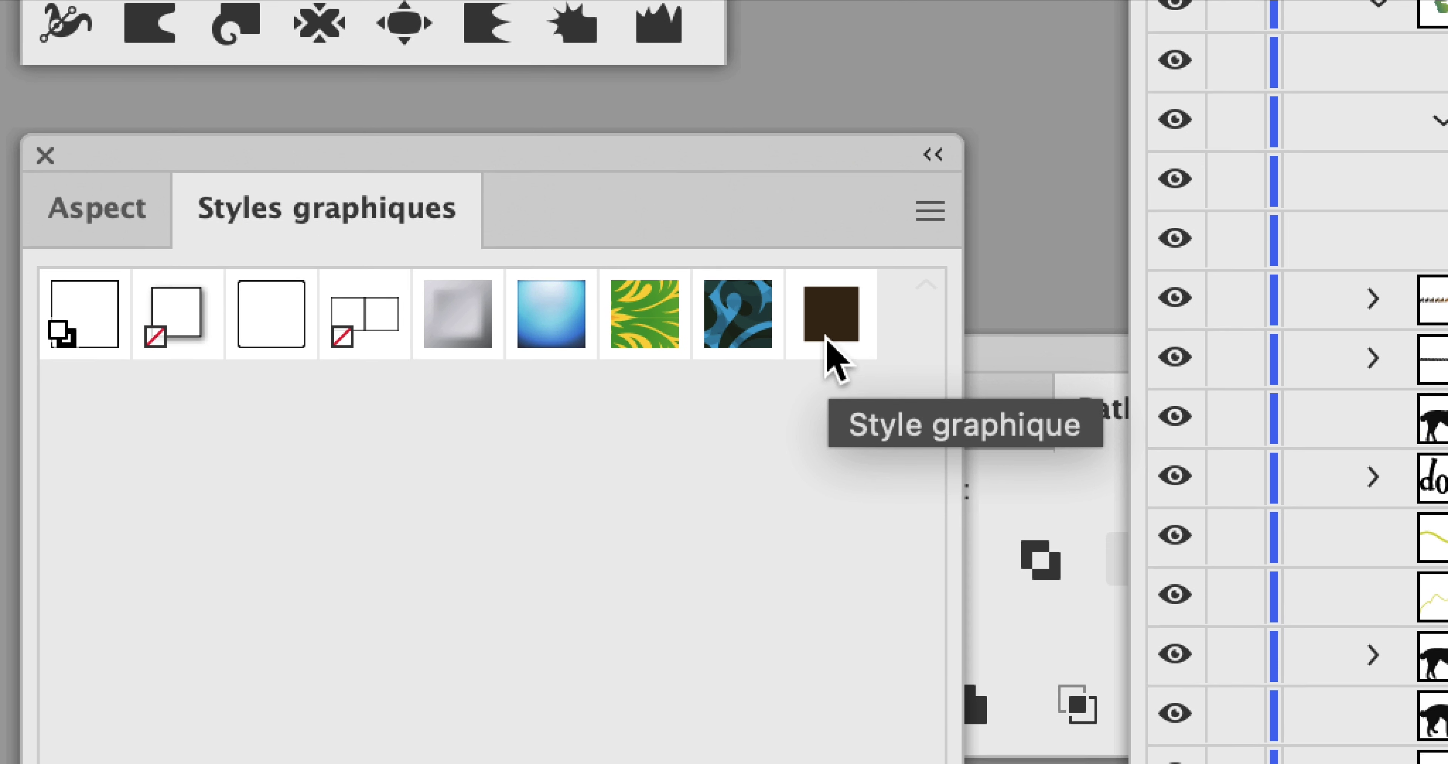
click(826, 337)
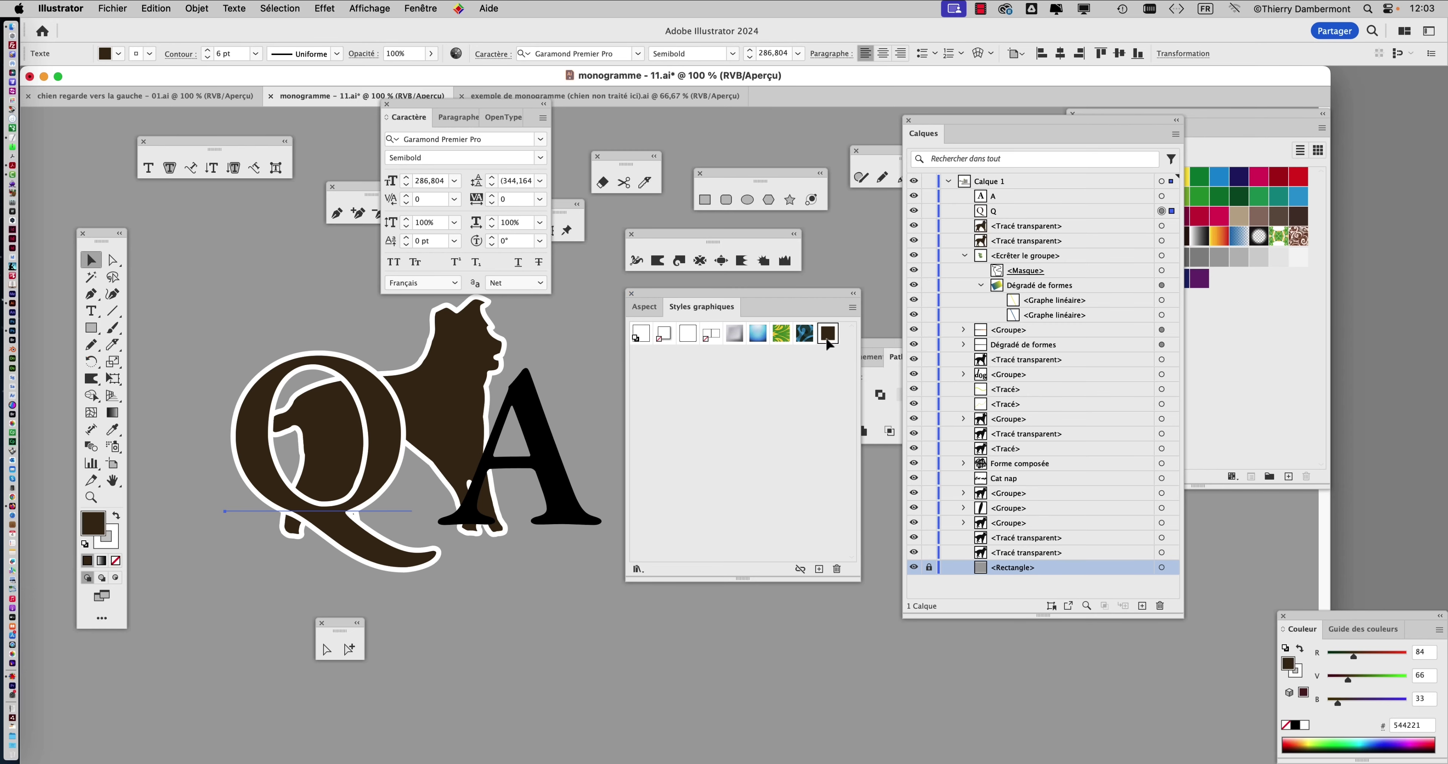
click(527, 419)
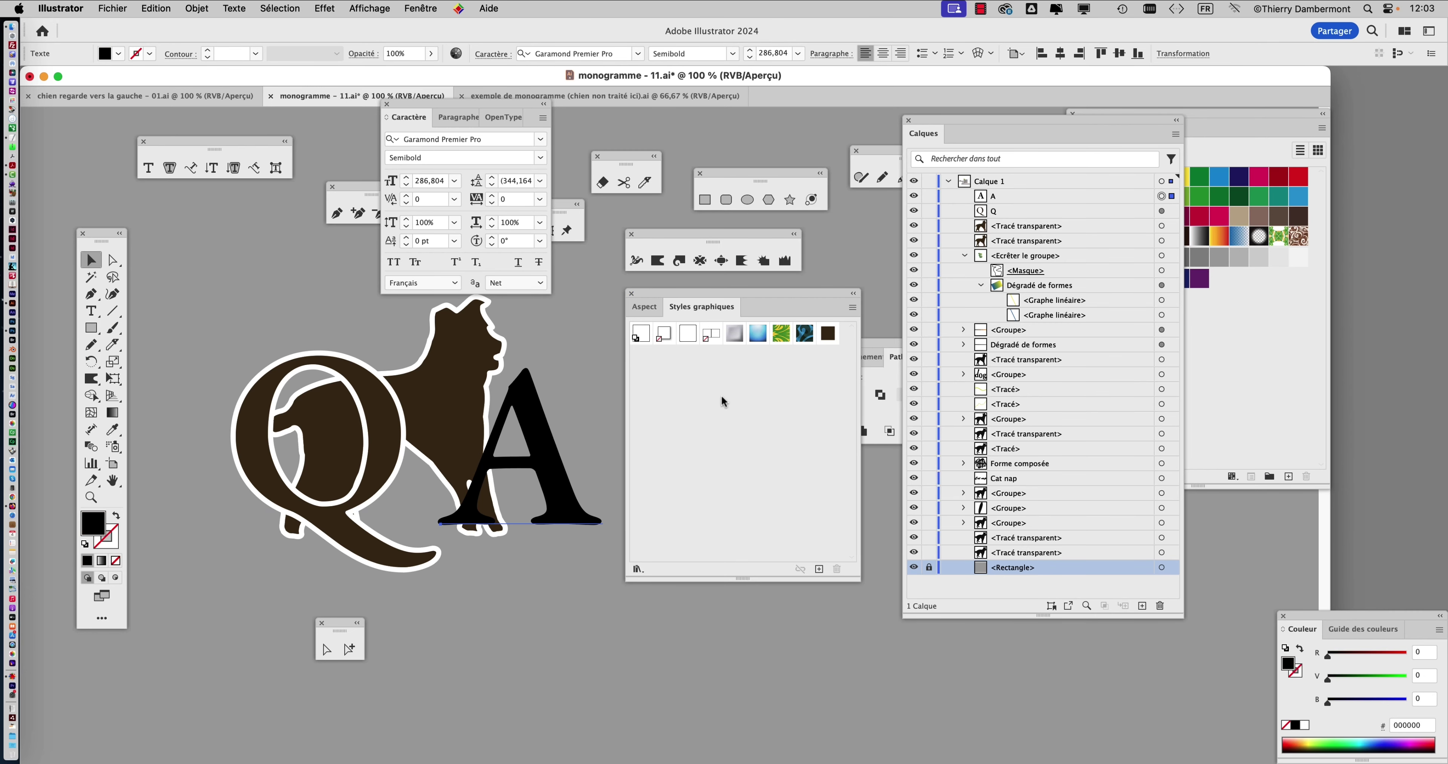
click(826, 335)
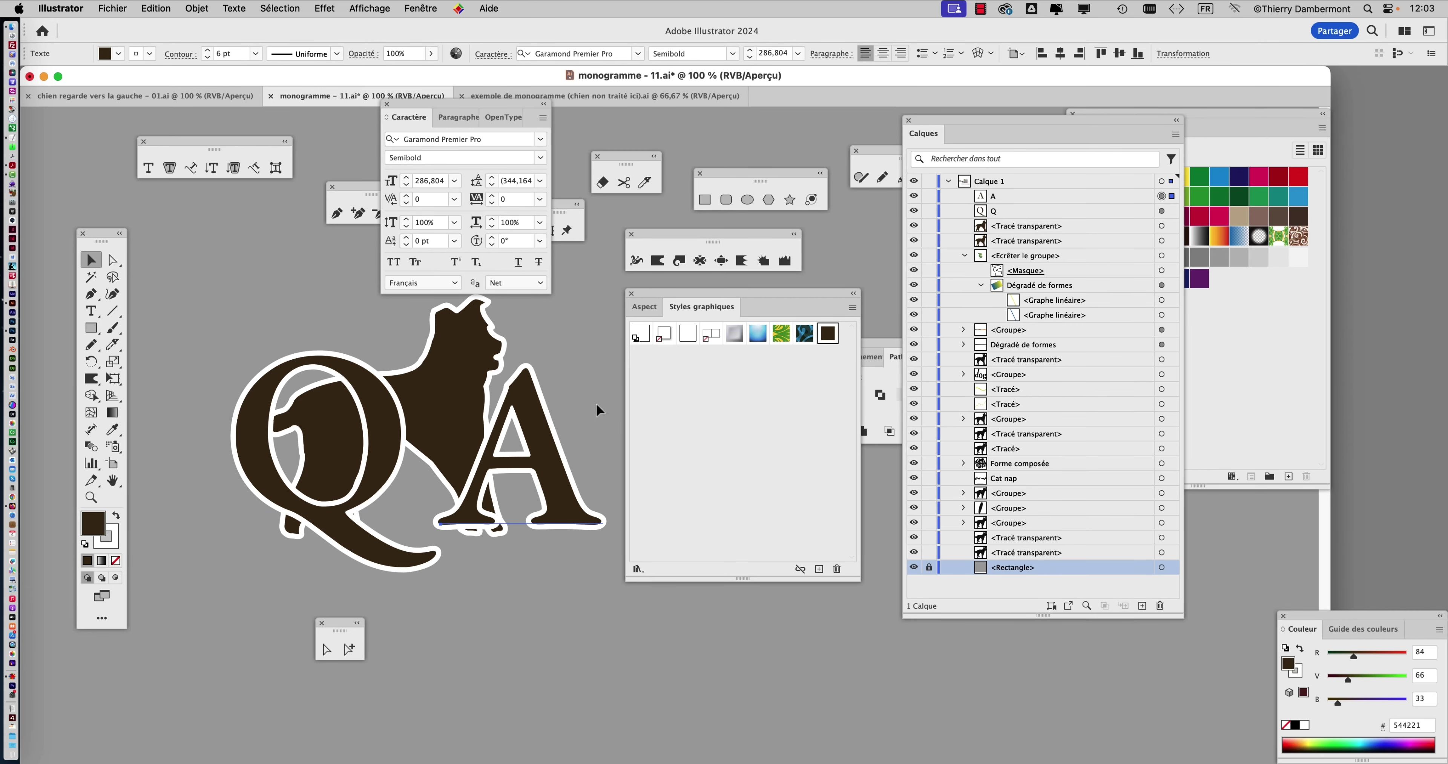
scroll(594, 404, down, 1)
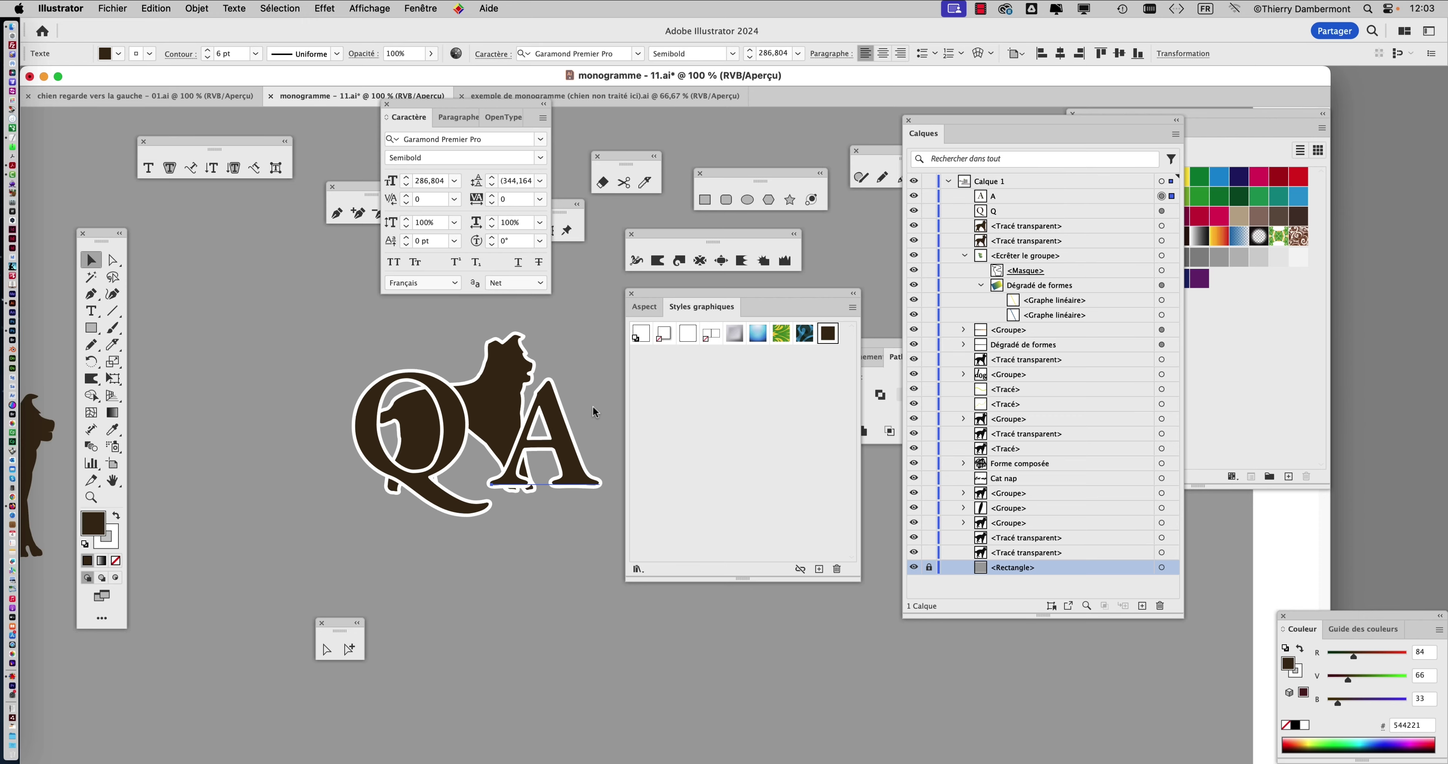
Save the document as a new Illustrator file named monogramme - 12.ai in 02 ILLUSTRATOR MARDI.
click(112, 8)
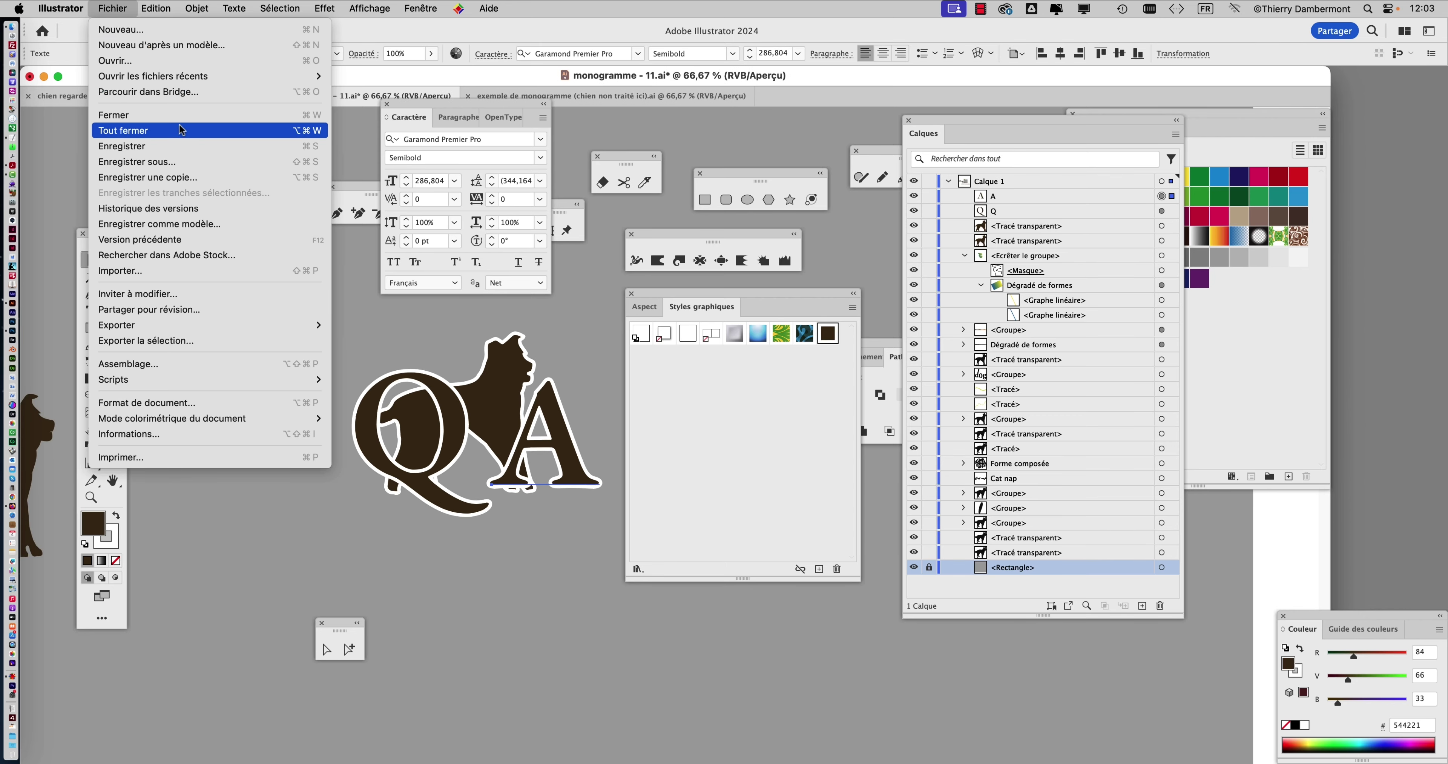
click(248, 162)
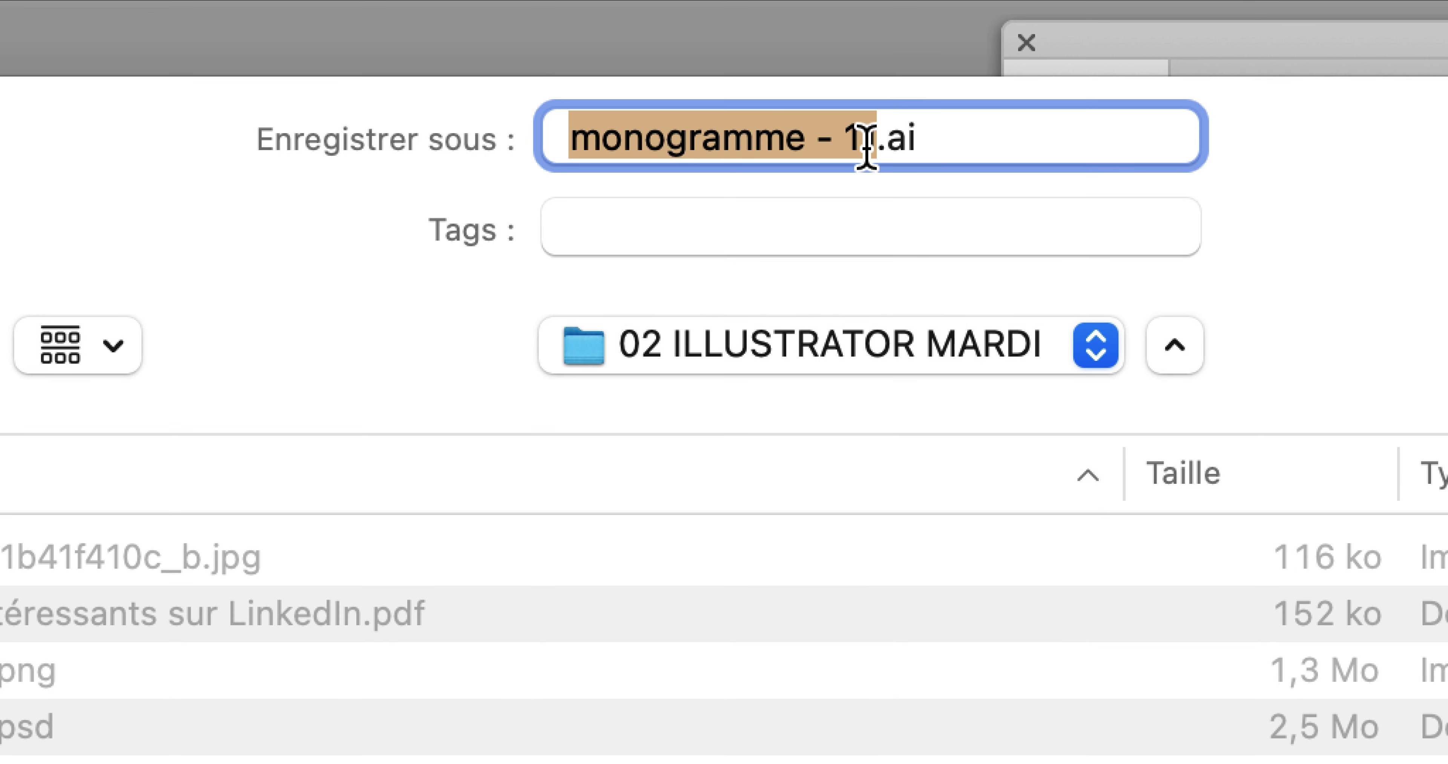
click(892, 105)
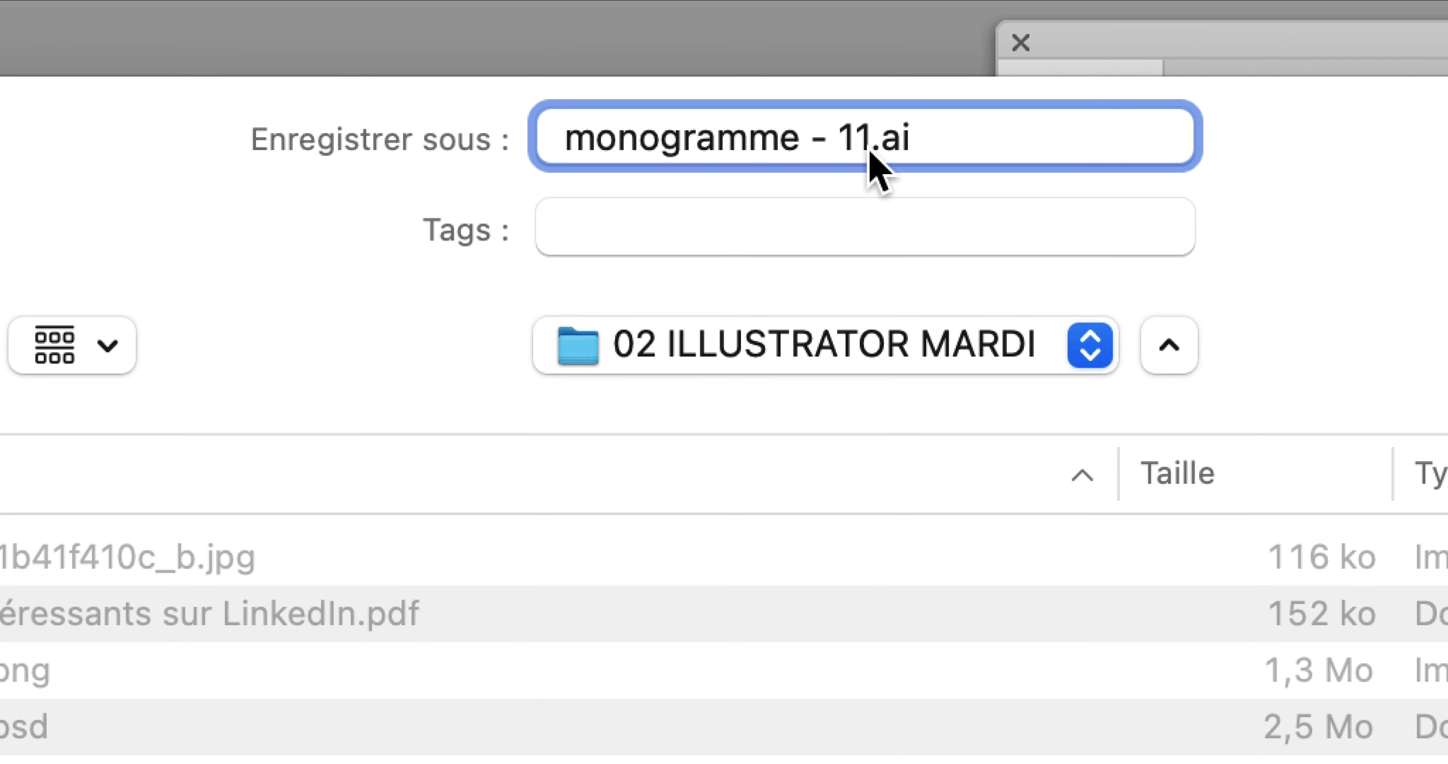
drag(868, 147, 859, 146)
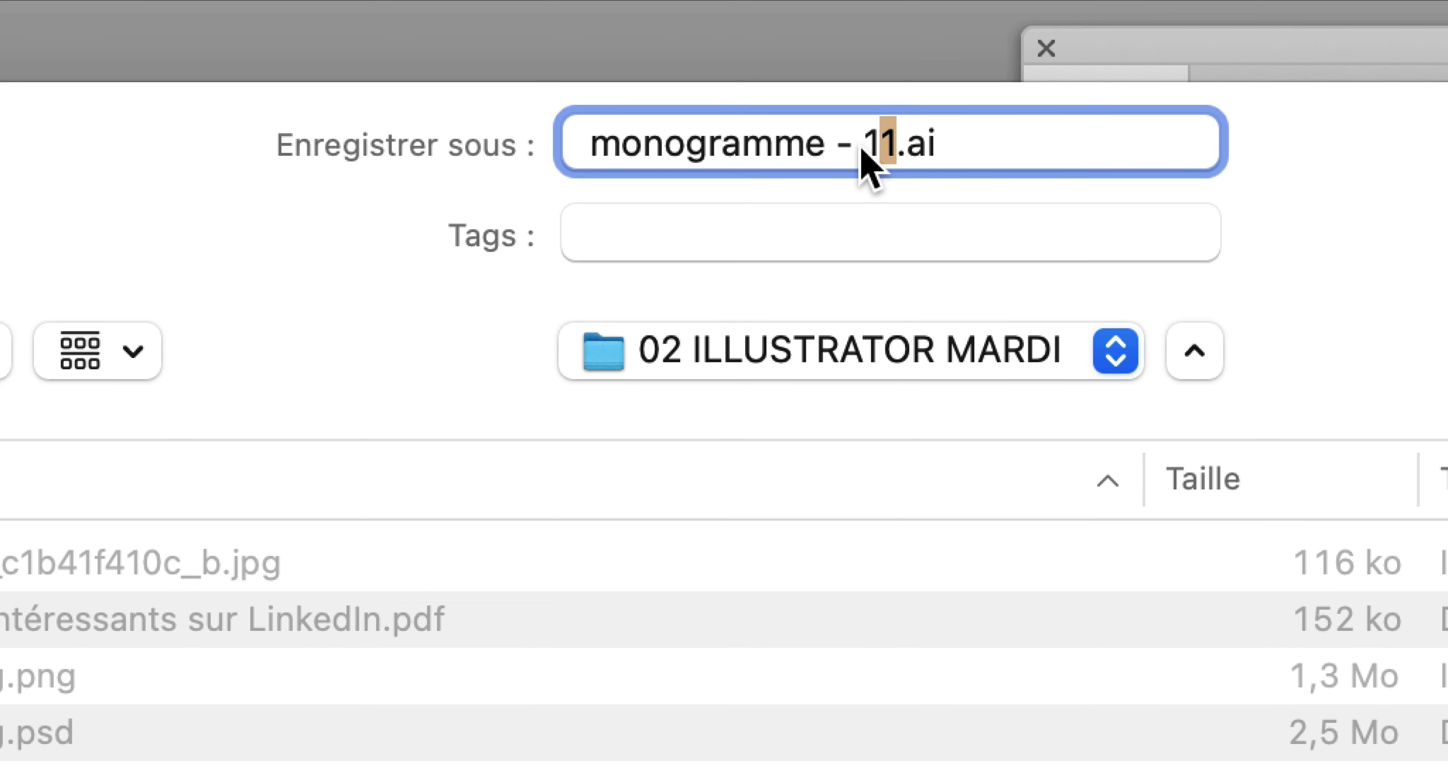
text(2)
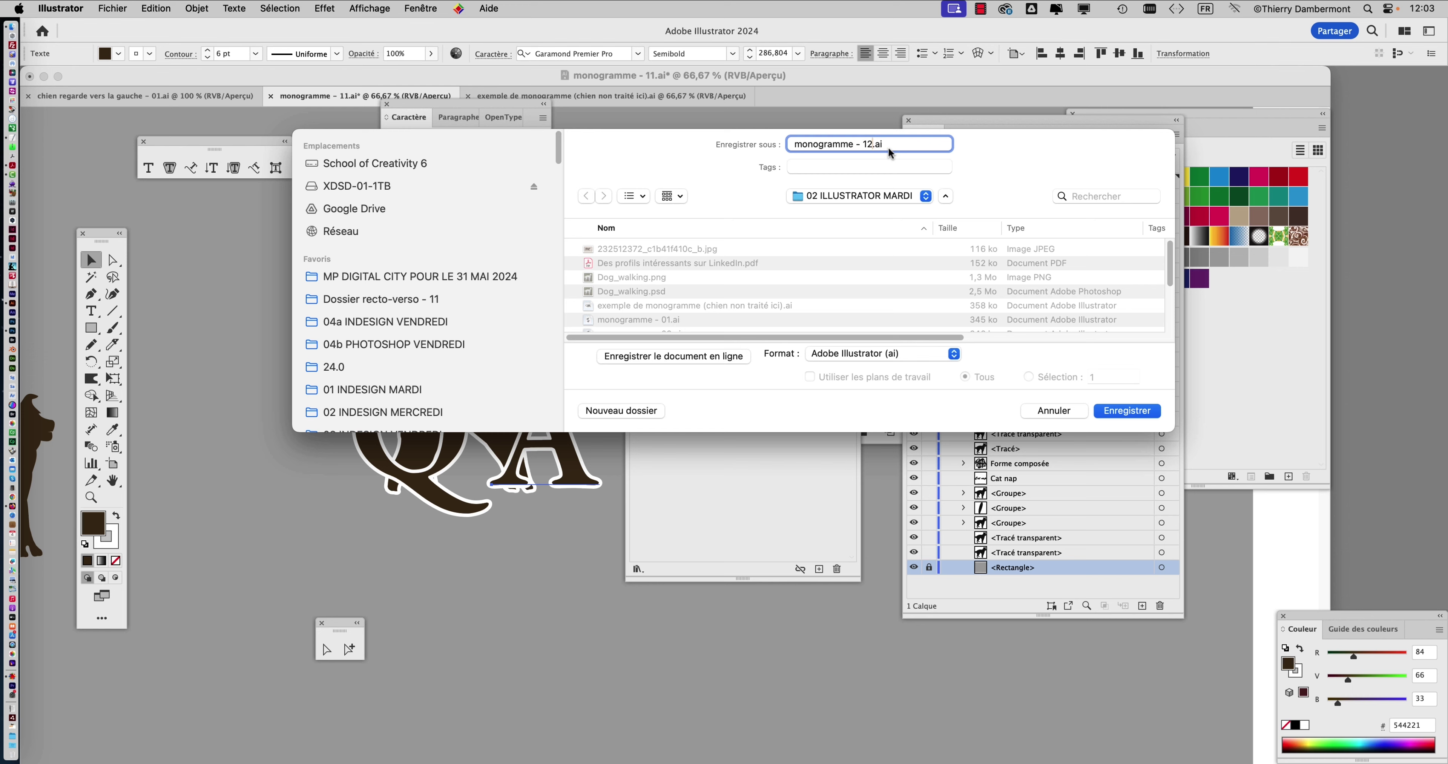
click(1127, 415)
click(921, 535)
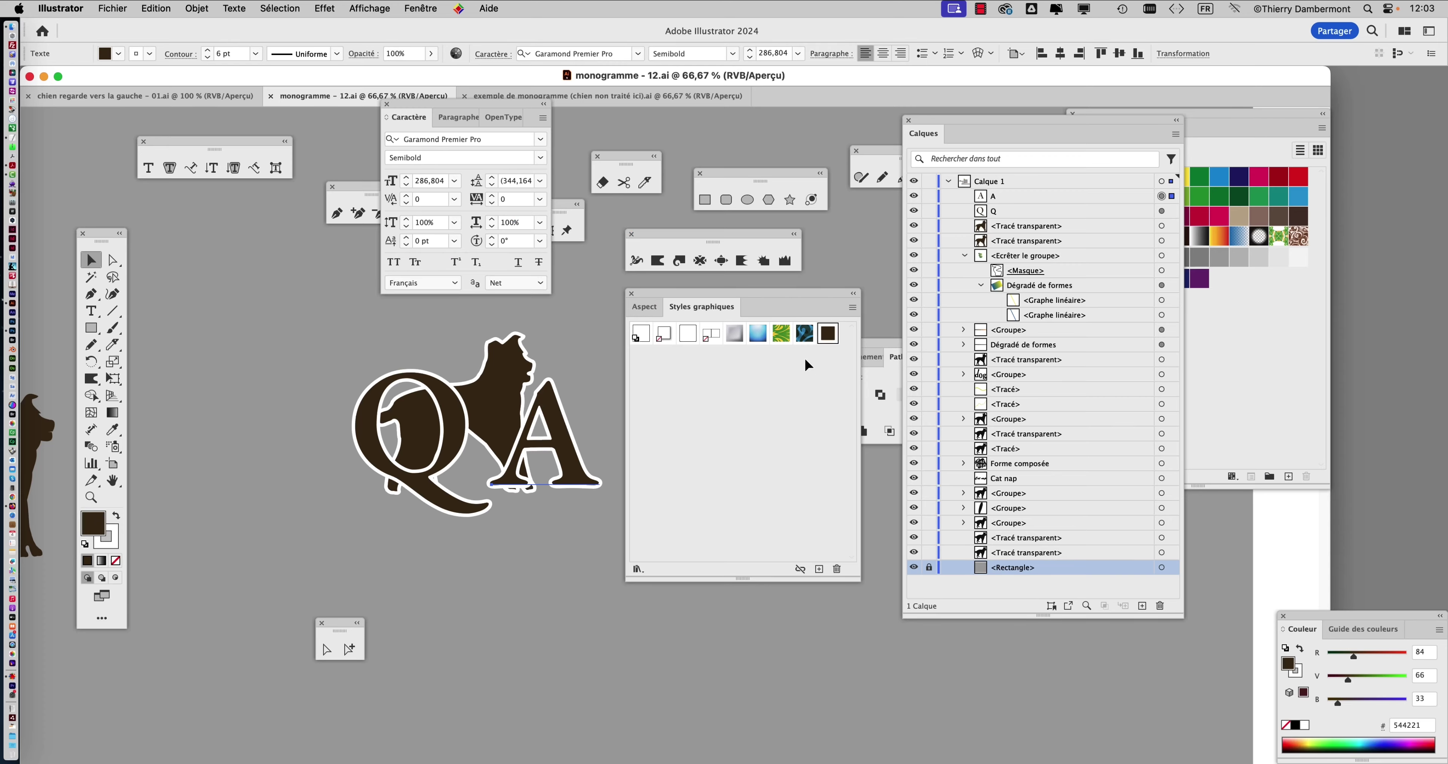
Create a new portrait RGB document from the Lettre preset, 215.9 × 279.4 mm.
click(1242, 303)
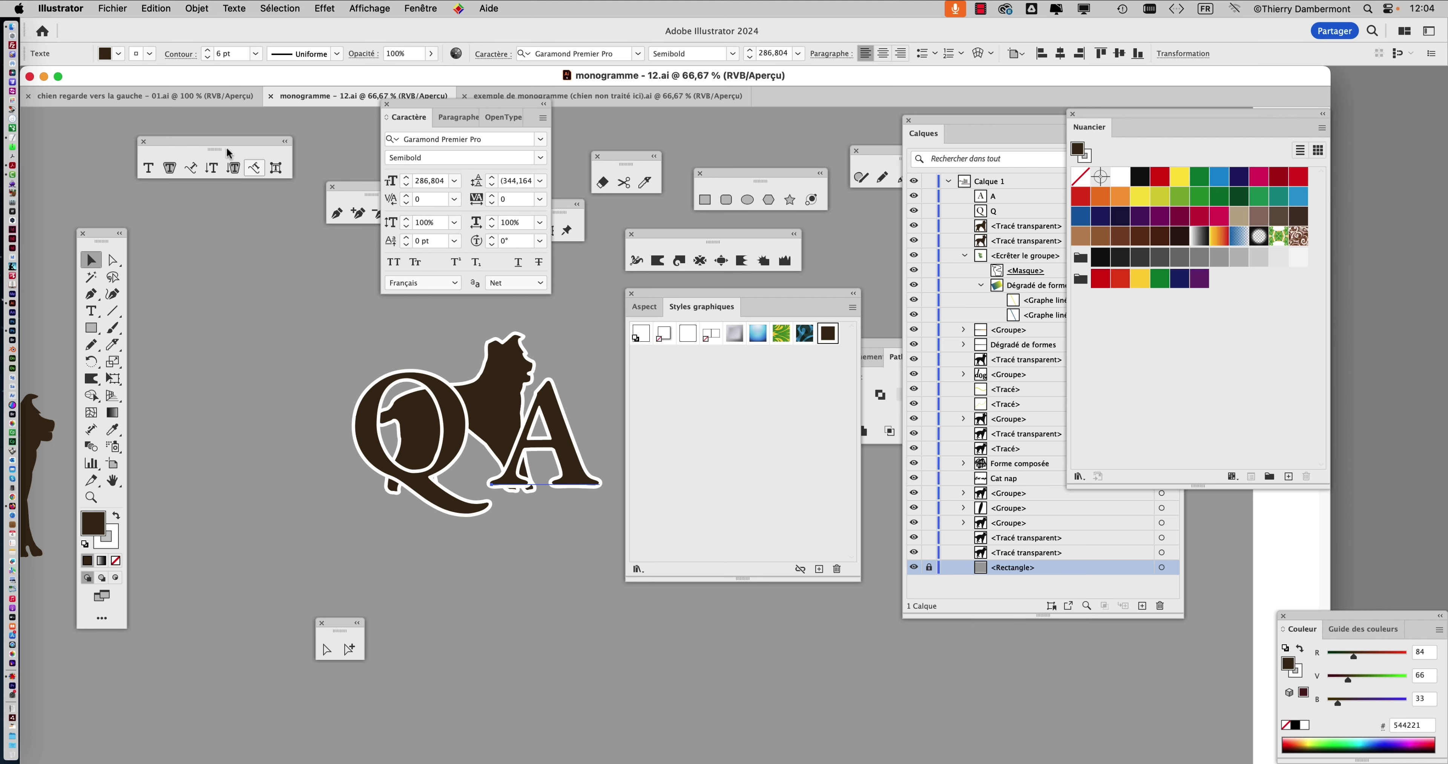
click(121, 8)
click(130, 35)
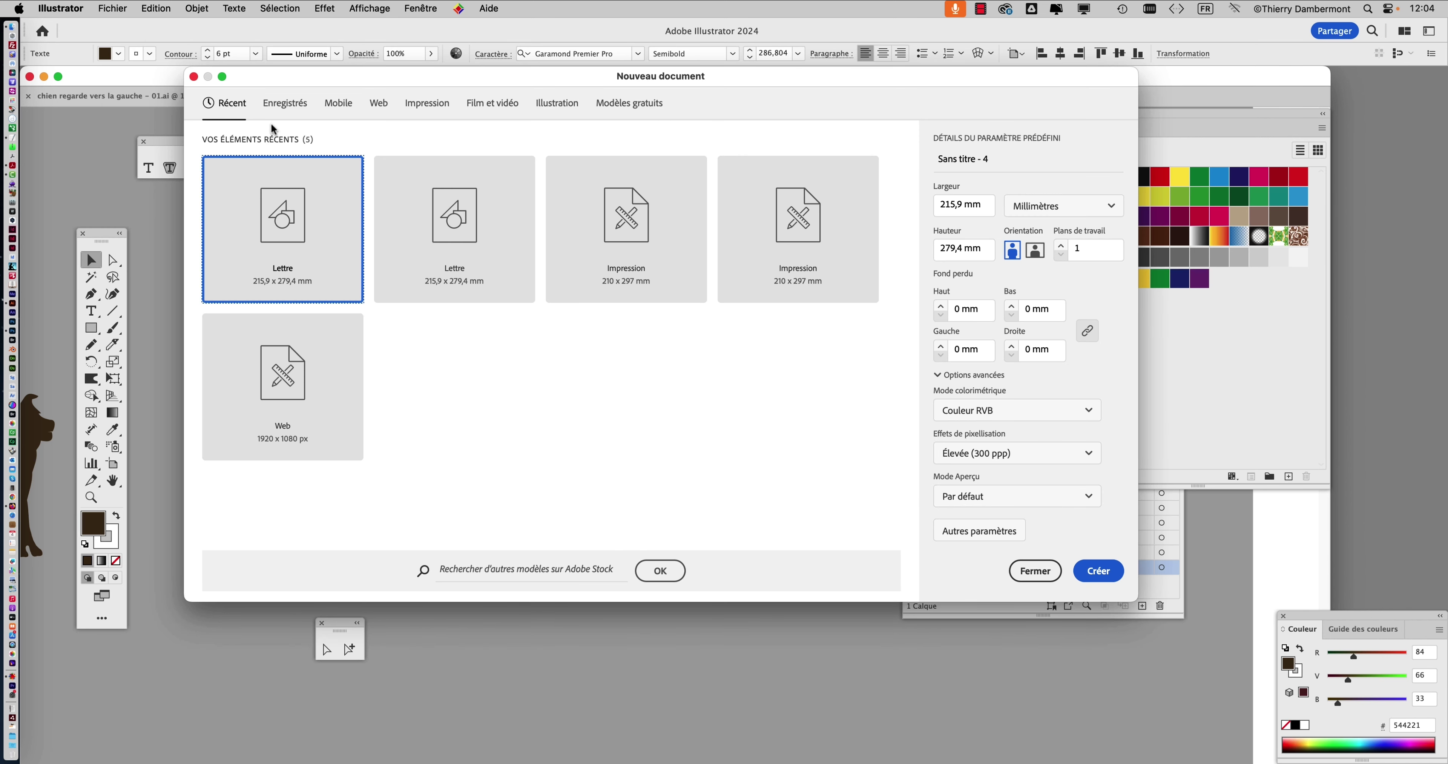
click(1098, 570)
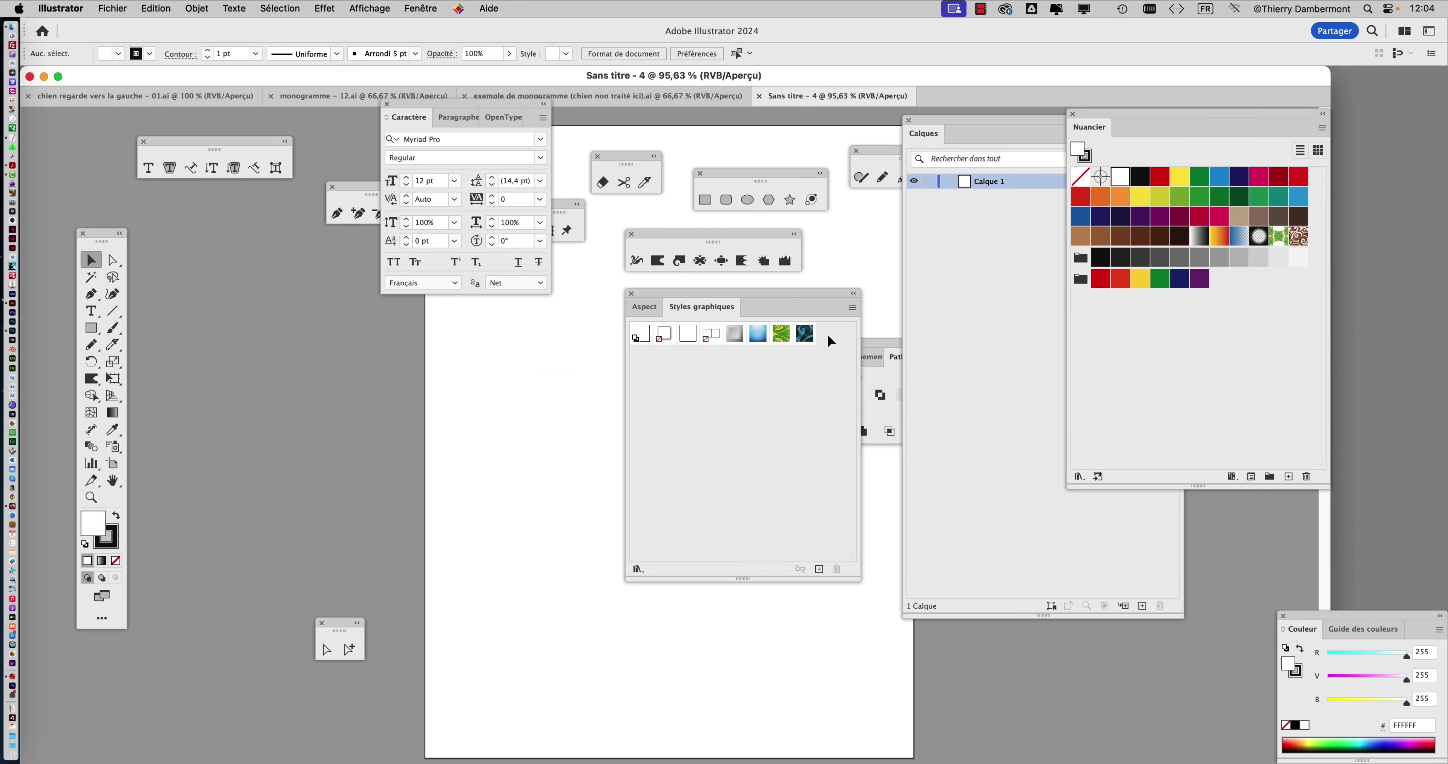
Clear Caractère from the upper page area and draw a five-pointed star about 38 × 36 mm.
drag(443, 403, 234, 416)
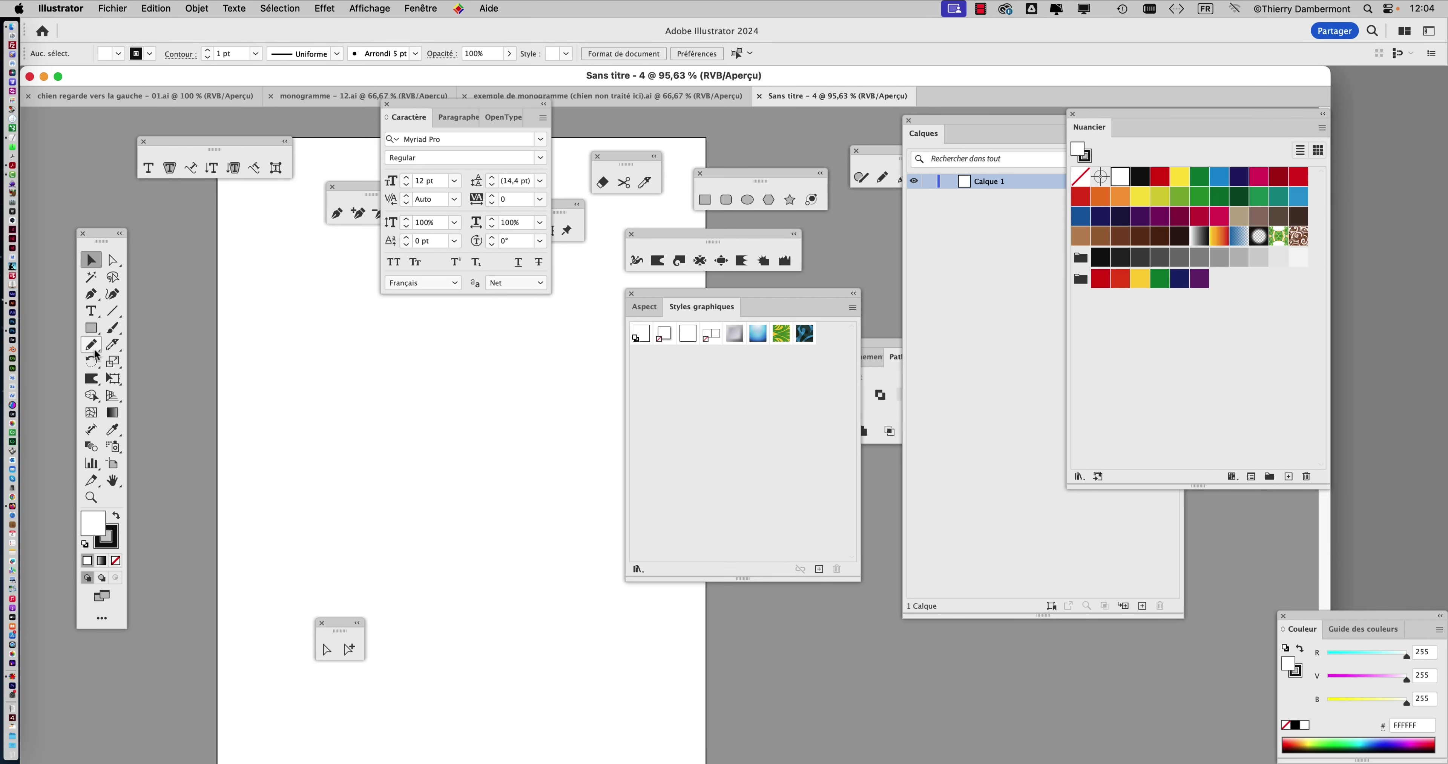
drag(506, 106, 336, 328)
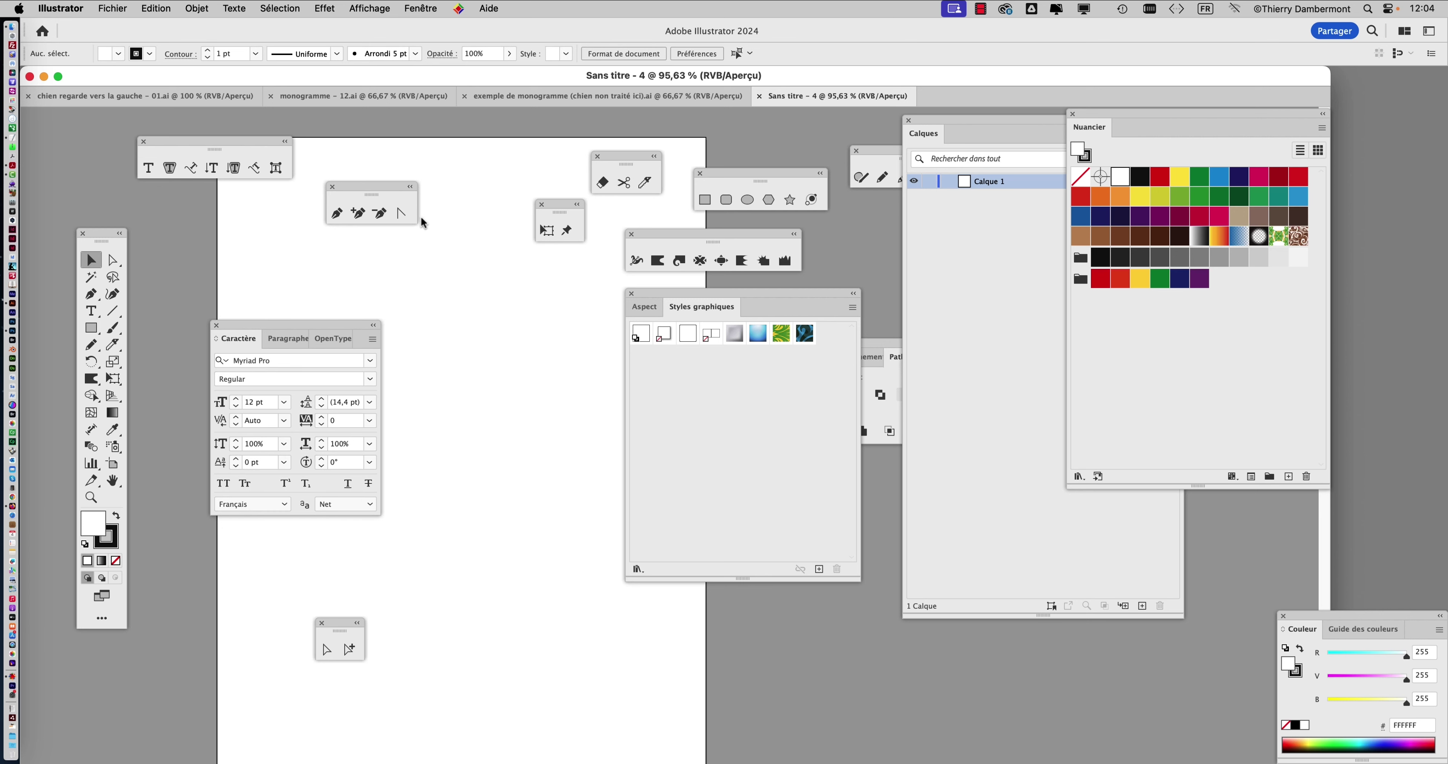
click(790, 200)
drag(547, 320, 587, 352)
click(87, 261)
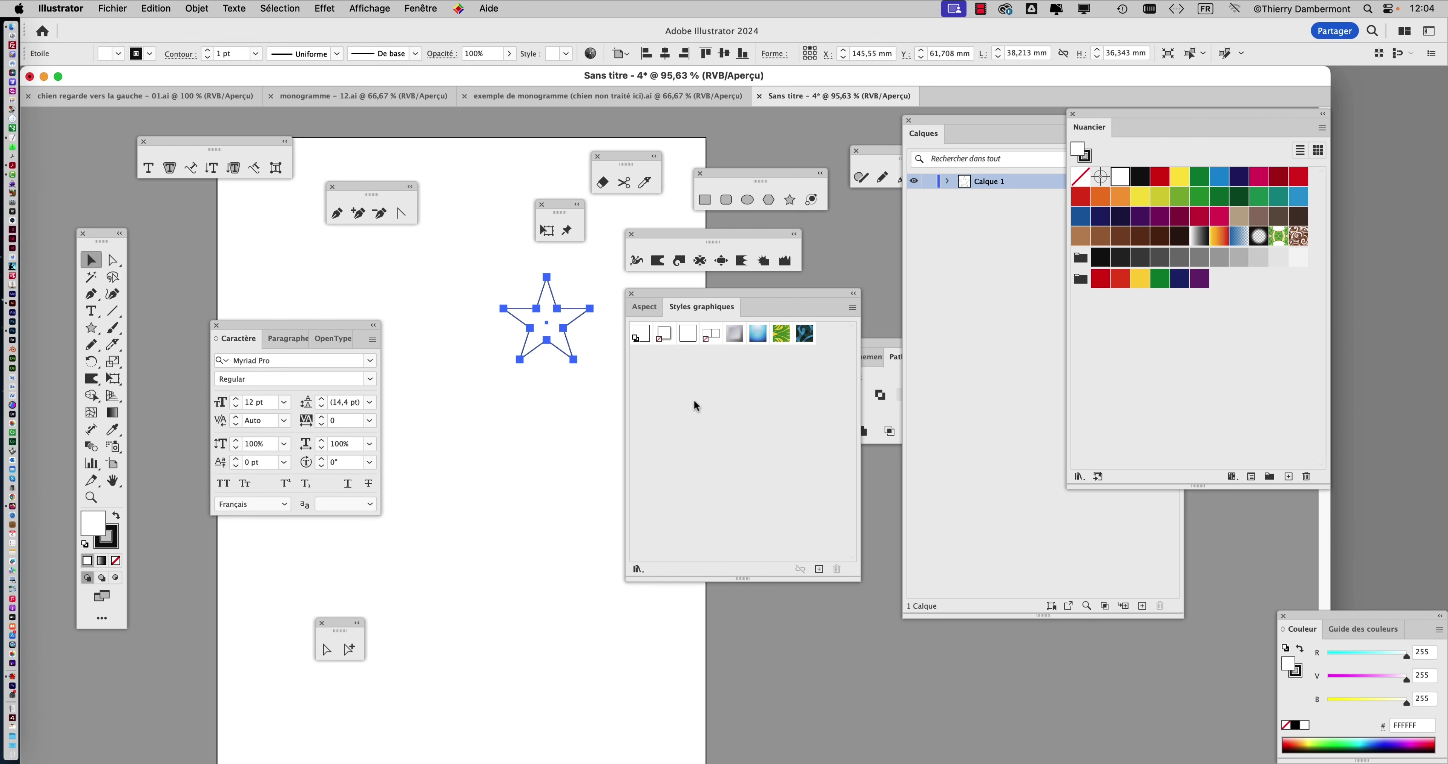
scroll(574, 333, up, 2)
scroll(562, 388, up, 2)
scroll(562, 388, right, 1)
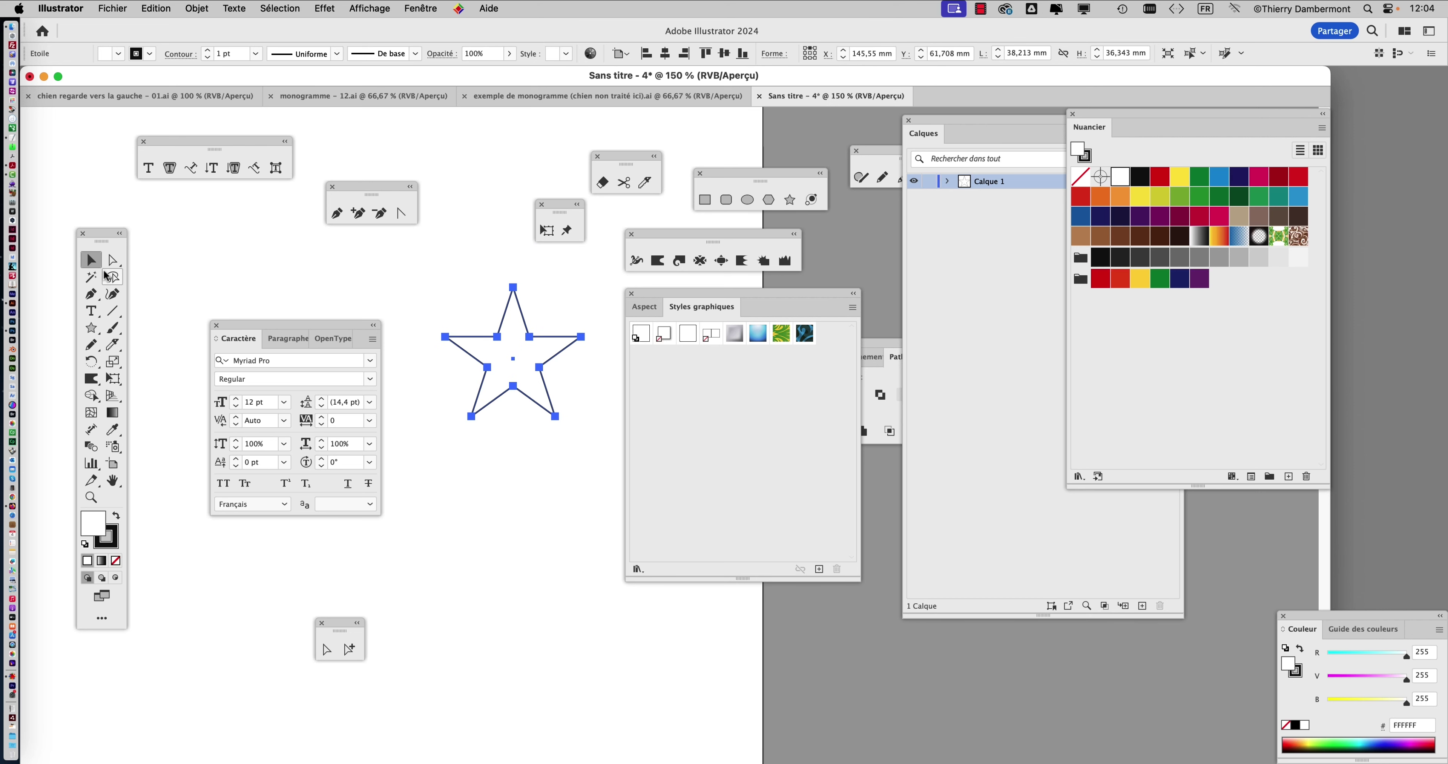
click(293, 281)
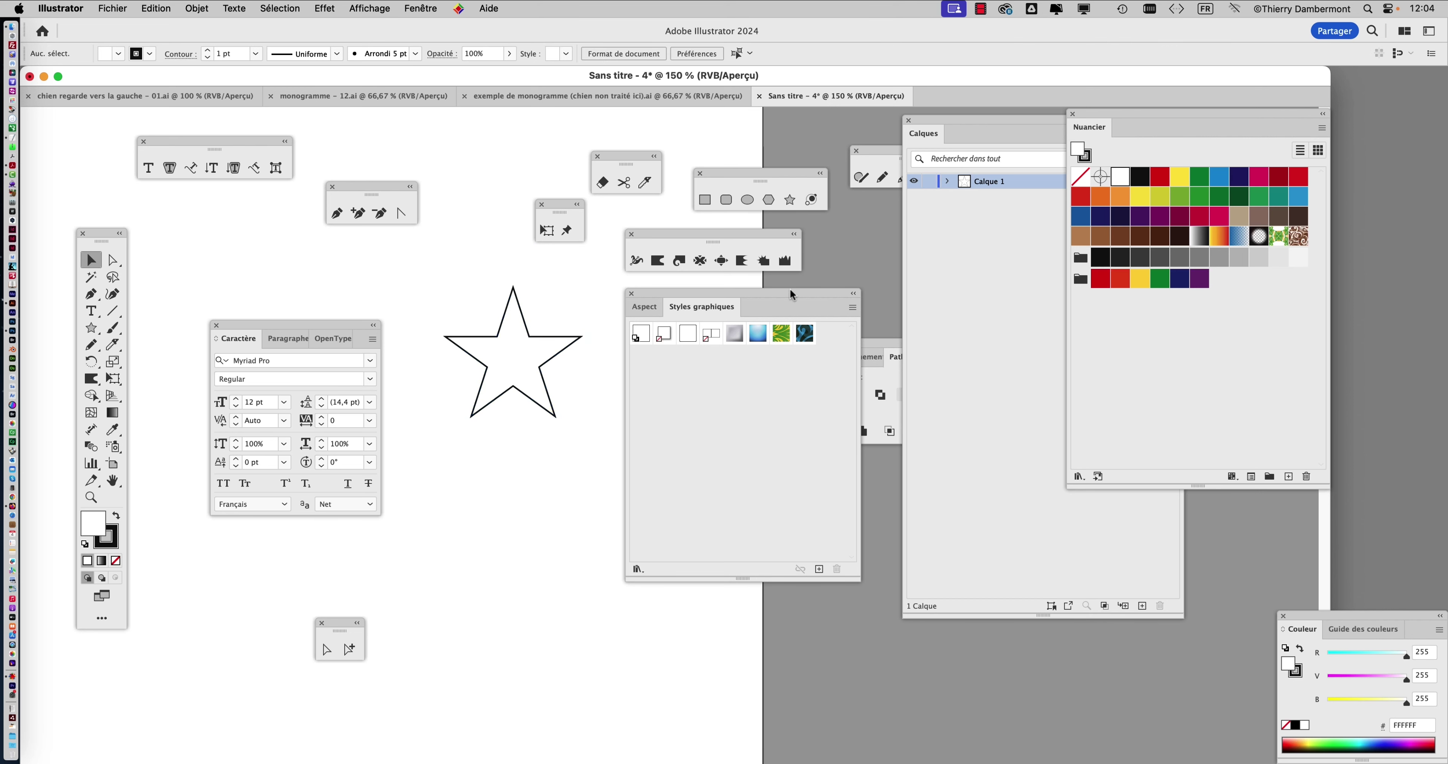
Return to monogramme - 12.ai, move Caractère off the Q, and raise the Q slightly against the dog.
click(636, 99)
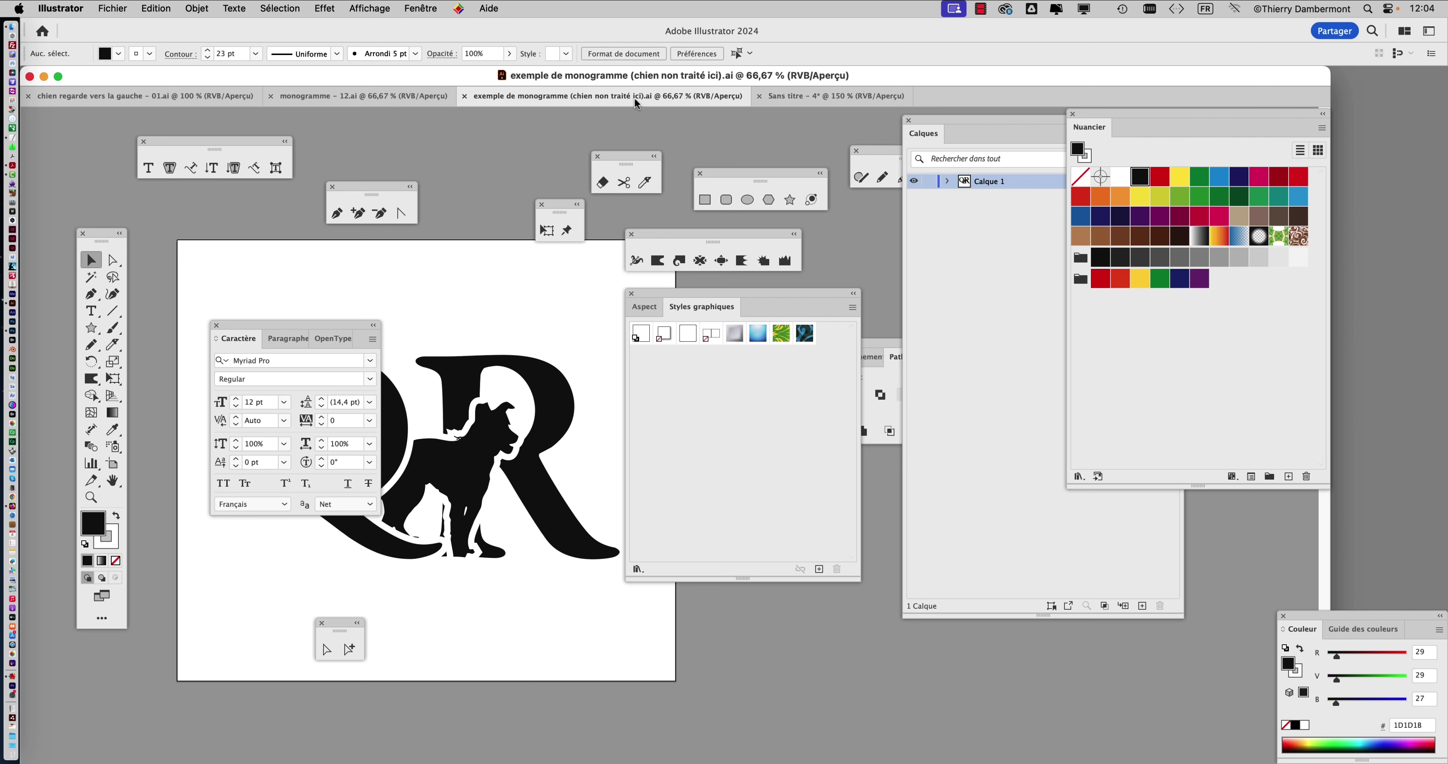
click(402, 100)
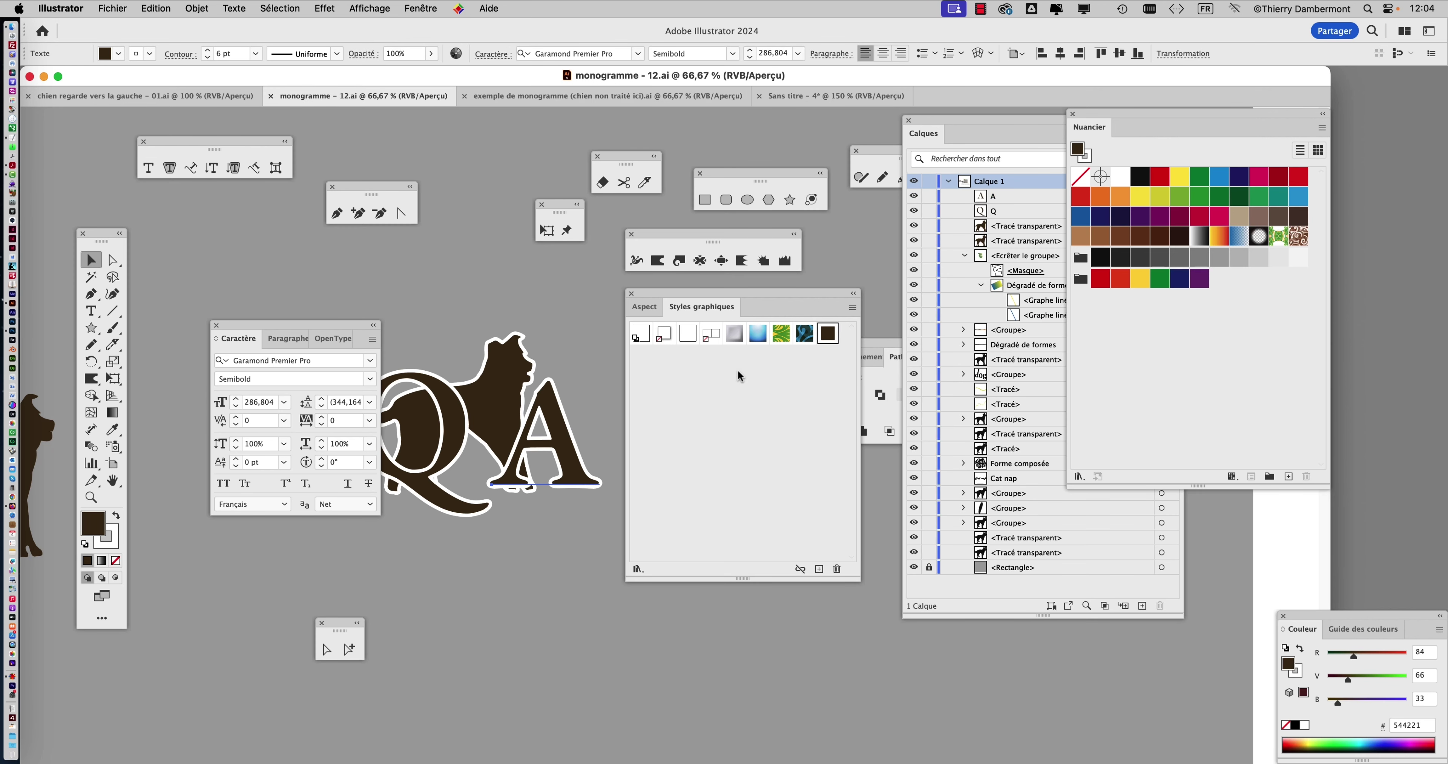
drag(332, 324, 266, 518)
scroll(410, 462, up, 5)
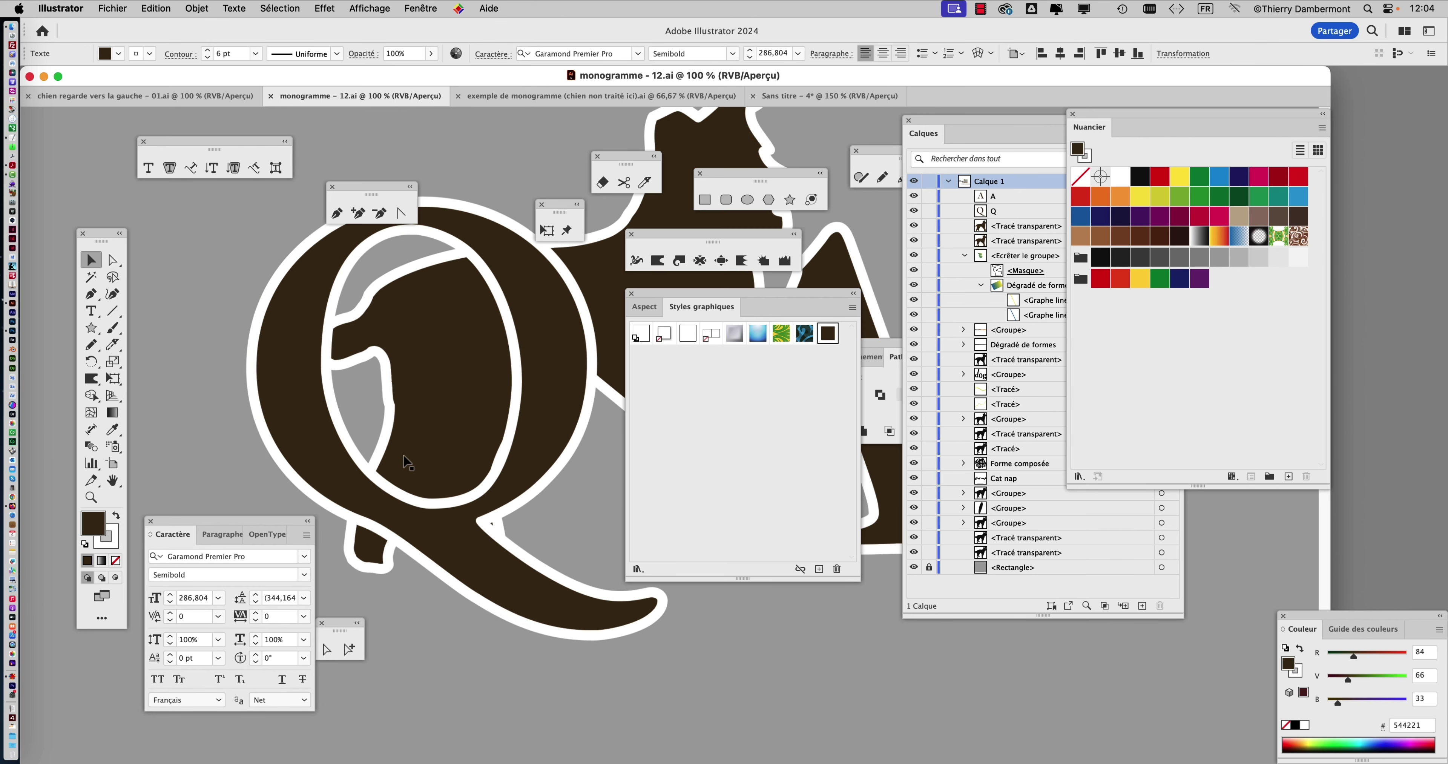
scroll(405, 464, down, 2)
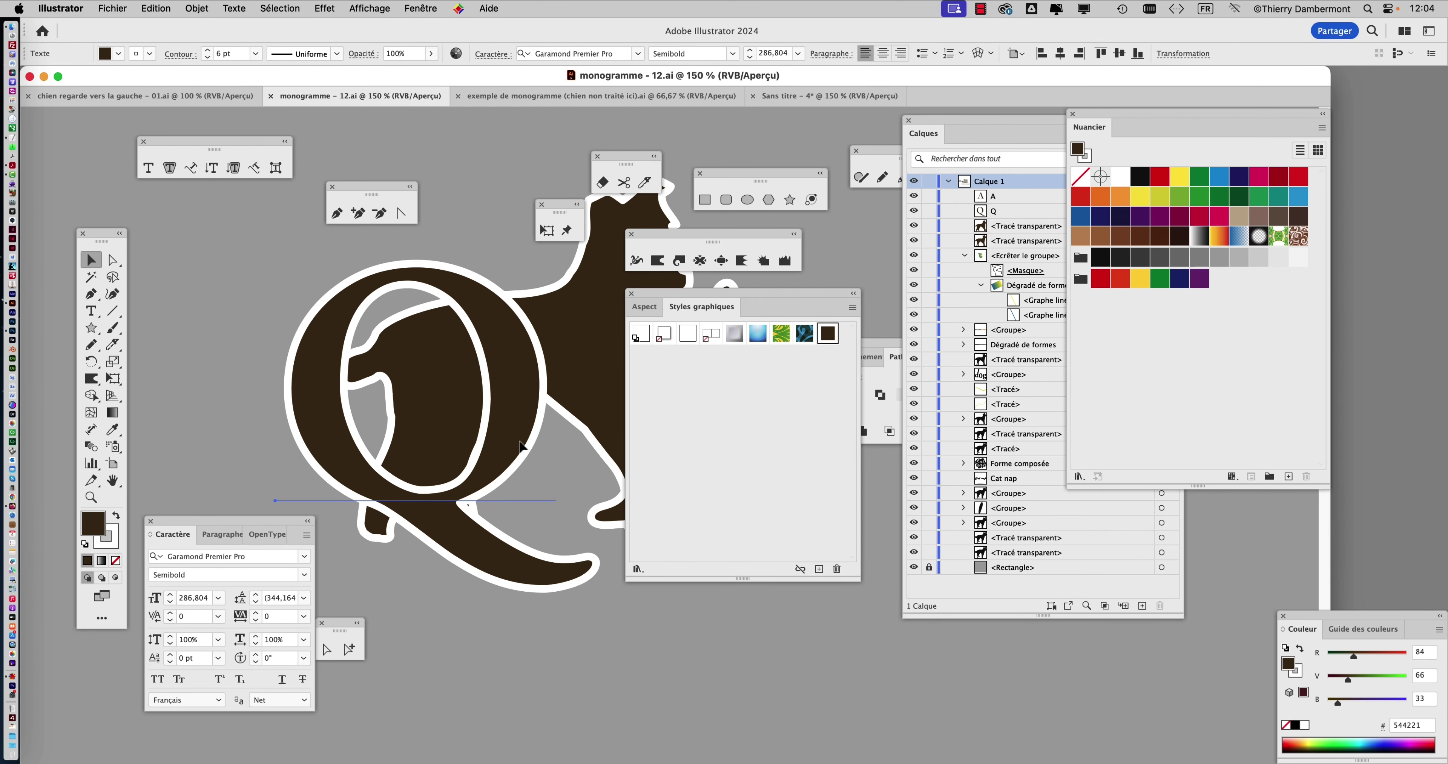
drag(542, 395, 540, 438)
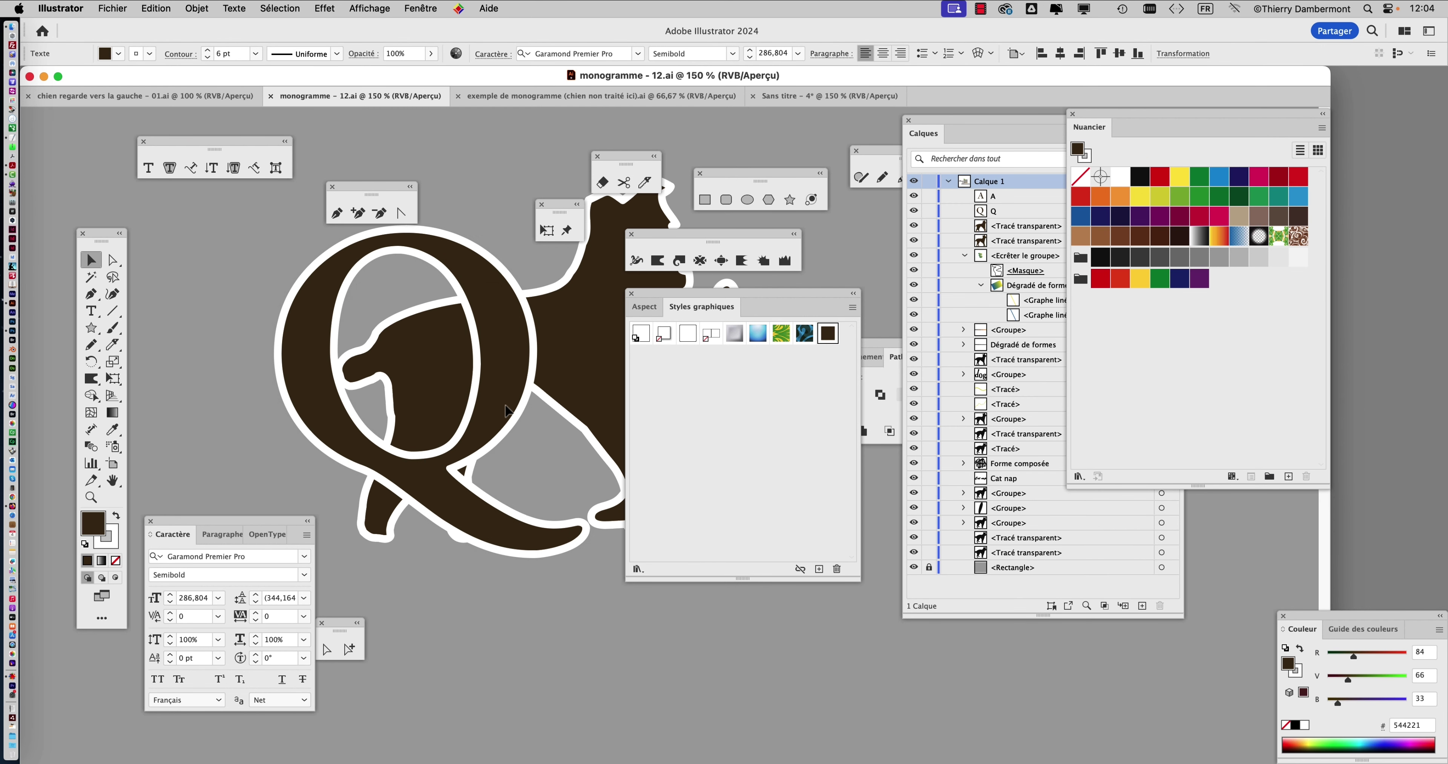
Copy the Q and paste it into the untitled star document to bring its graphic style along.
click(166, 9)
click(166, 84)
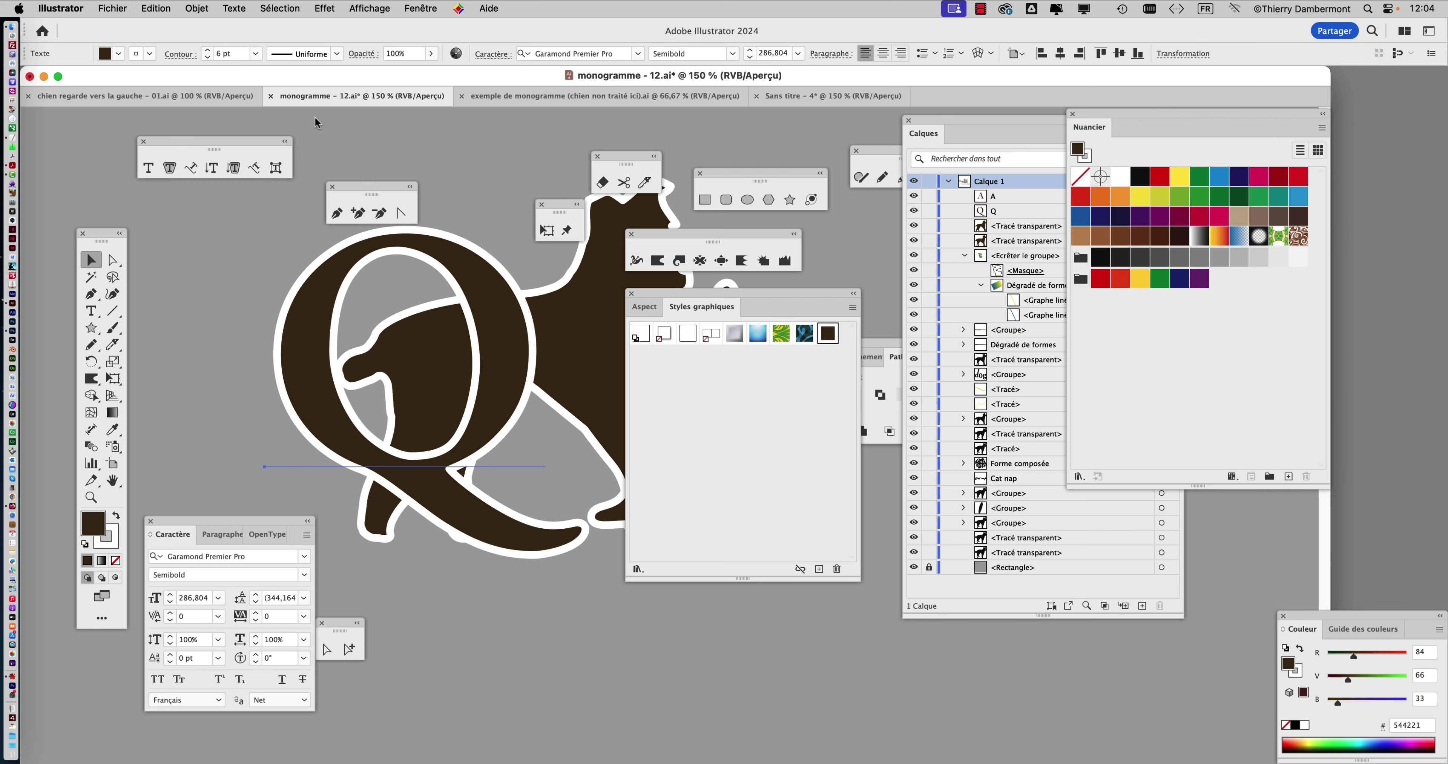
click(786, 100)
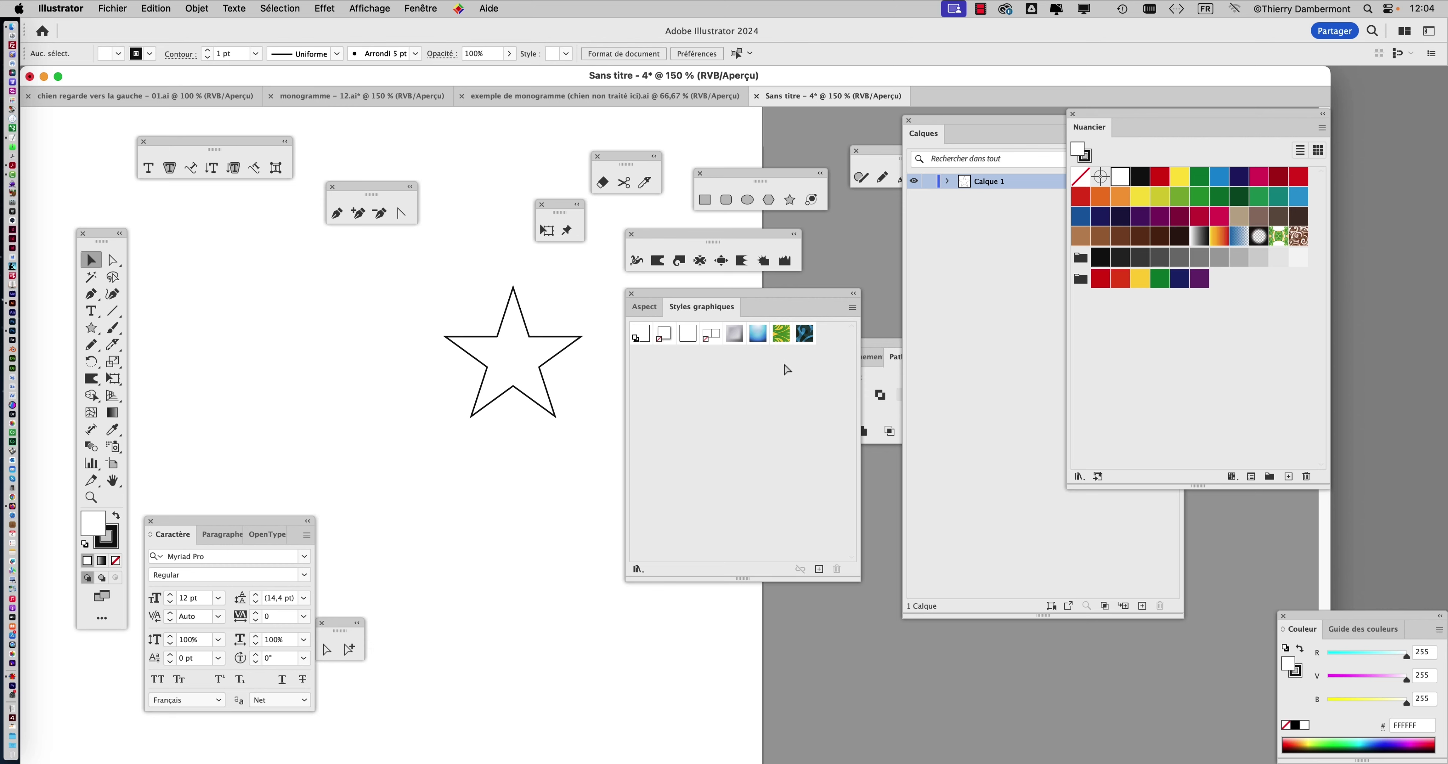
key(super+v)
click(787, 369)
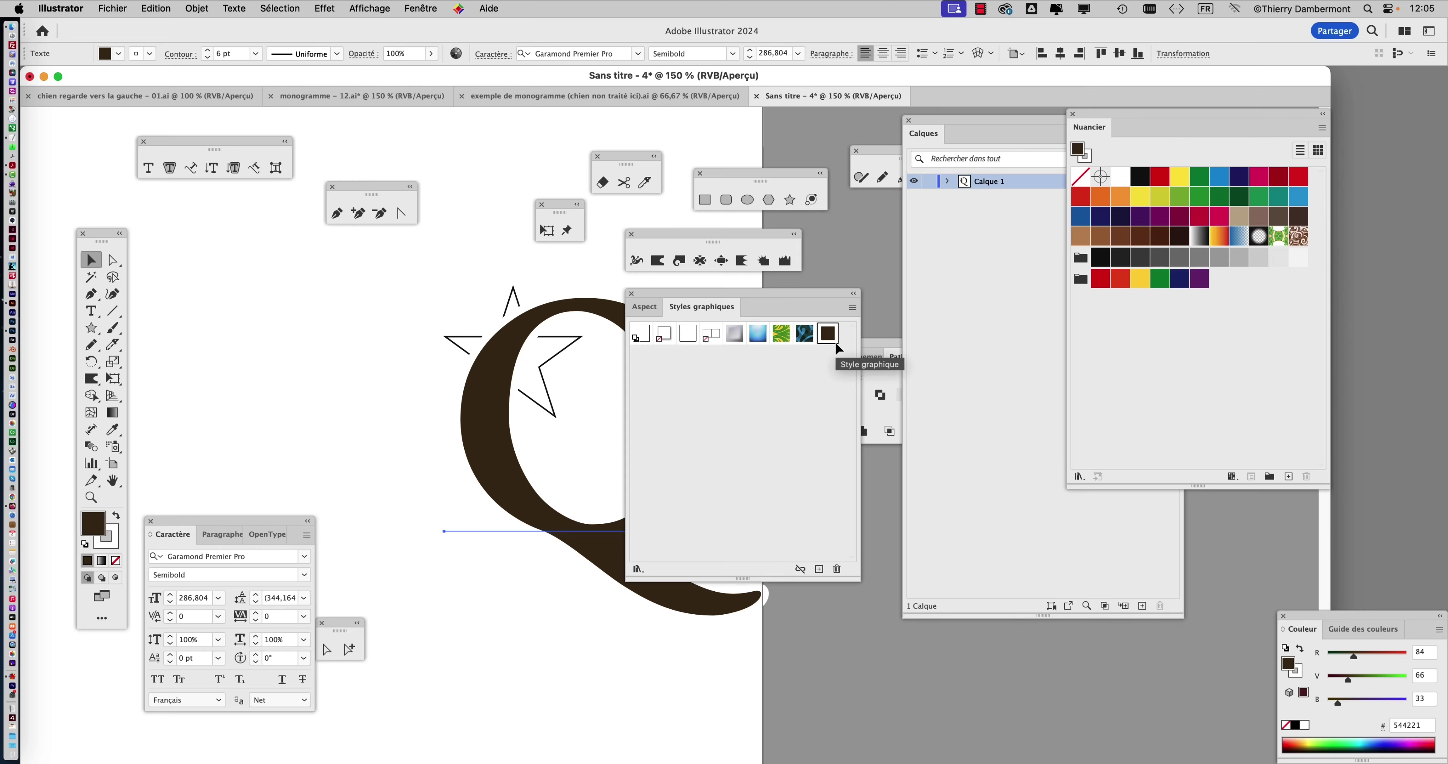
Delete the pasted Q and apply the imported dark brown graphic style to the star.
key(Delete)
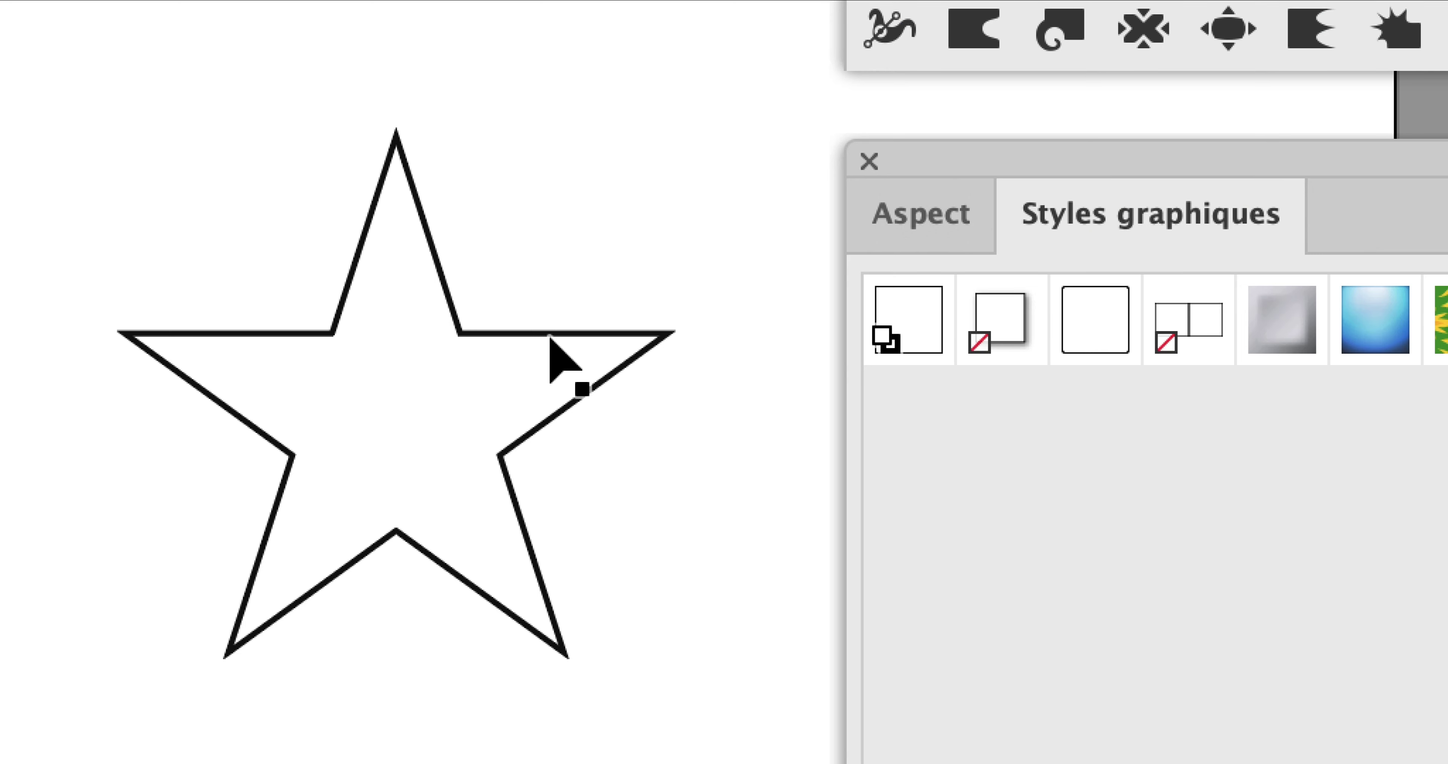
click(550, 337)
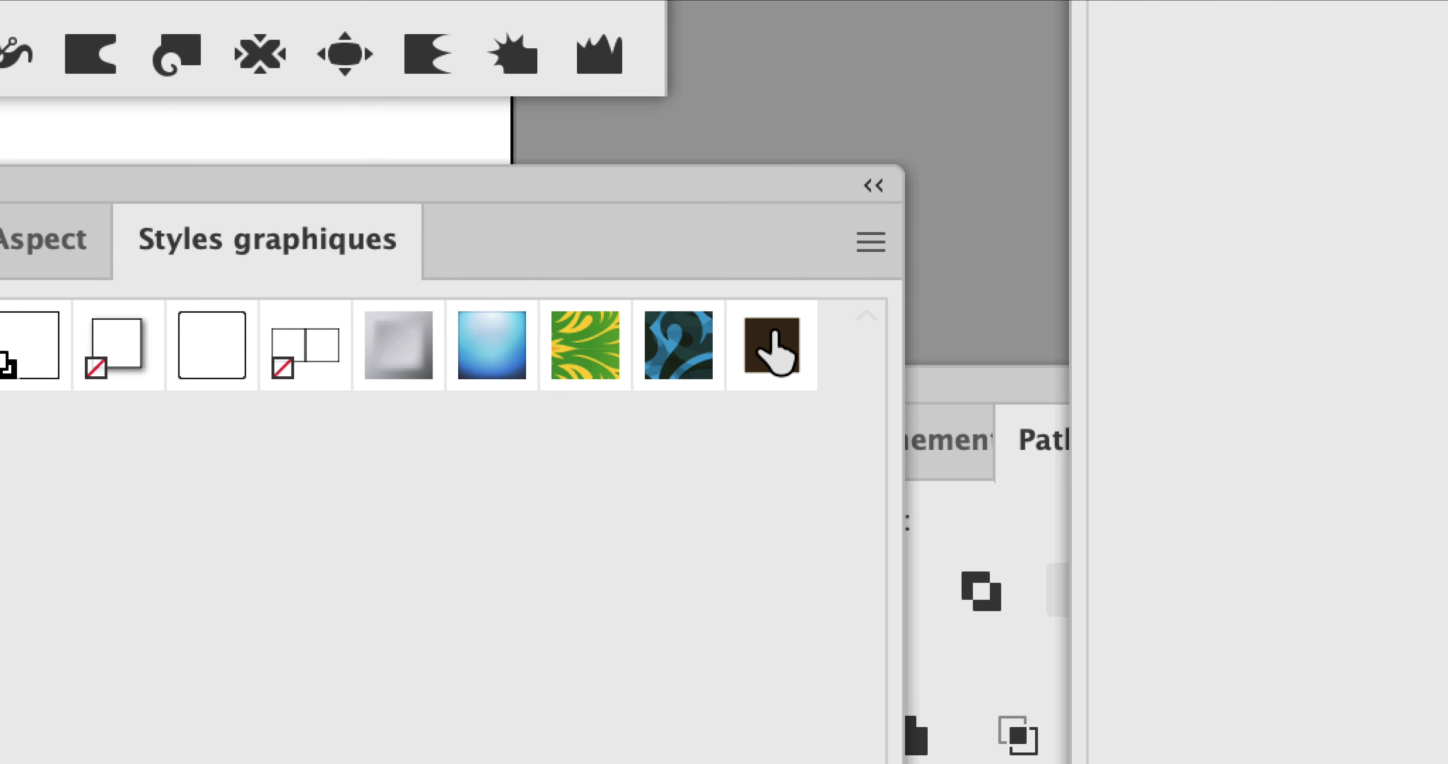
click(772, 345)
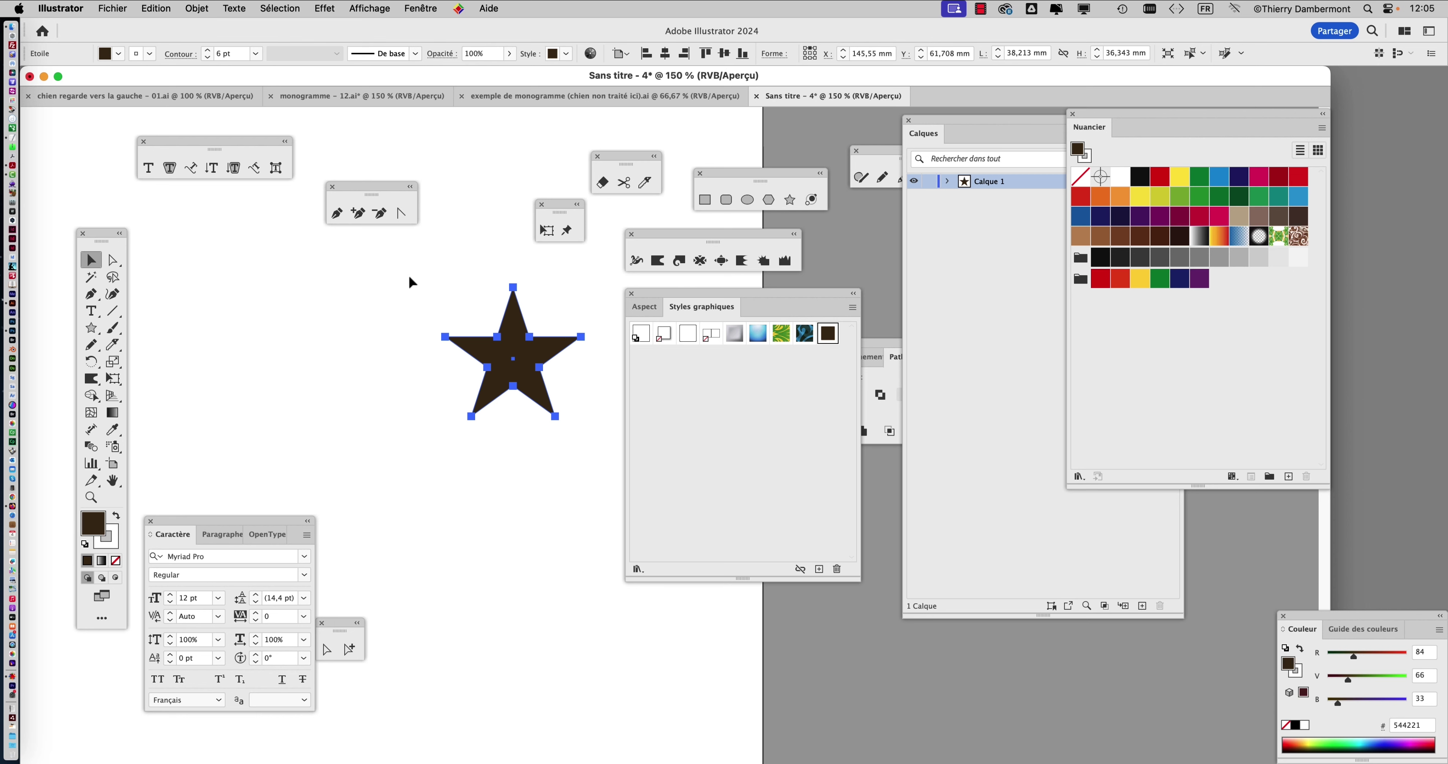
Draw a square about 80.6 mm wide over the star and fill it with the crimson swatch (D60B52).
scroll(337, 360, right, 3)
drag(91, 327, 141, 331)
drag(251, 300, 537, 587)
click(1200, 216)
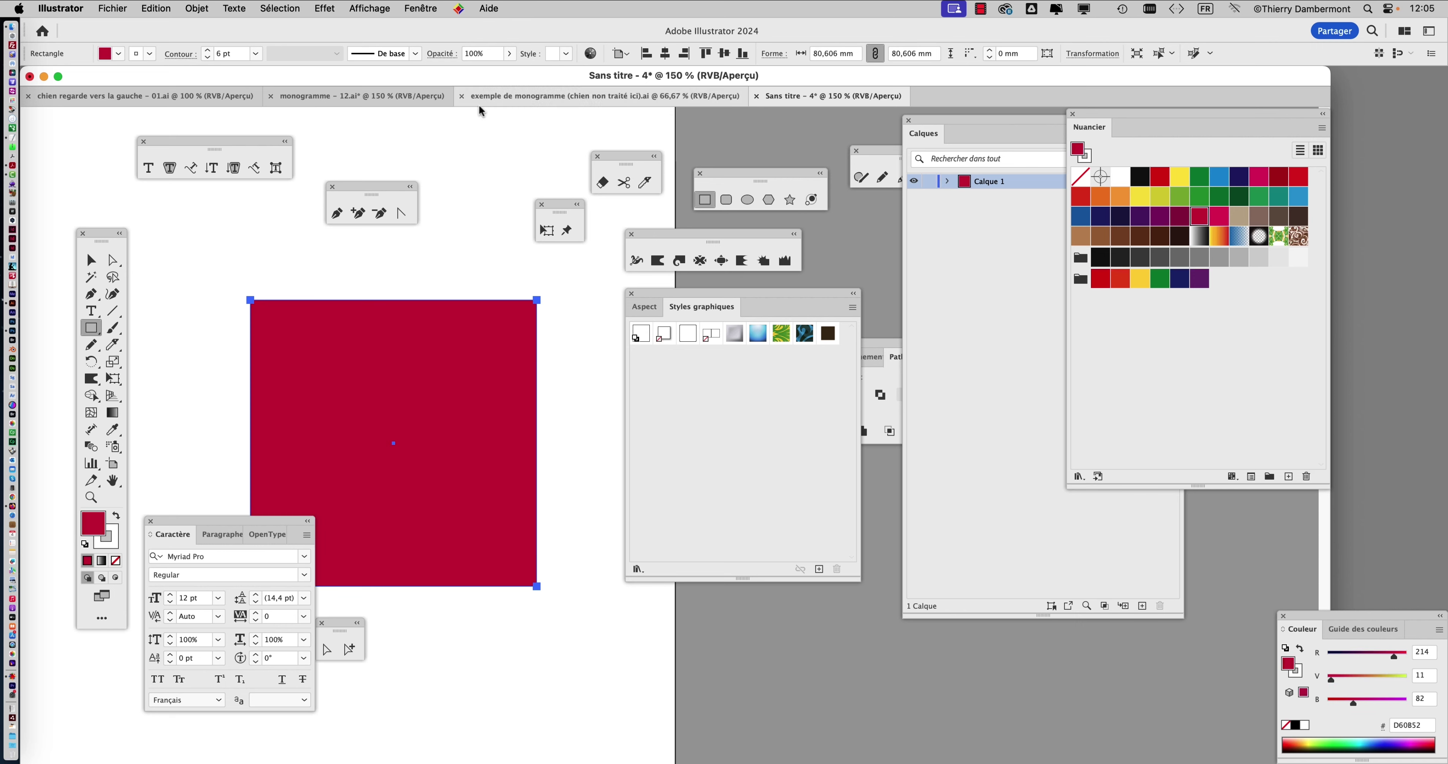
Send the crimson square to the back, behind the star.
click(197, 8)
mouse_move(209, 46)
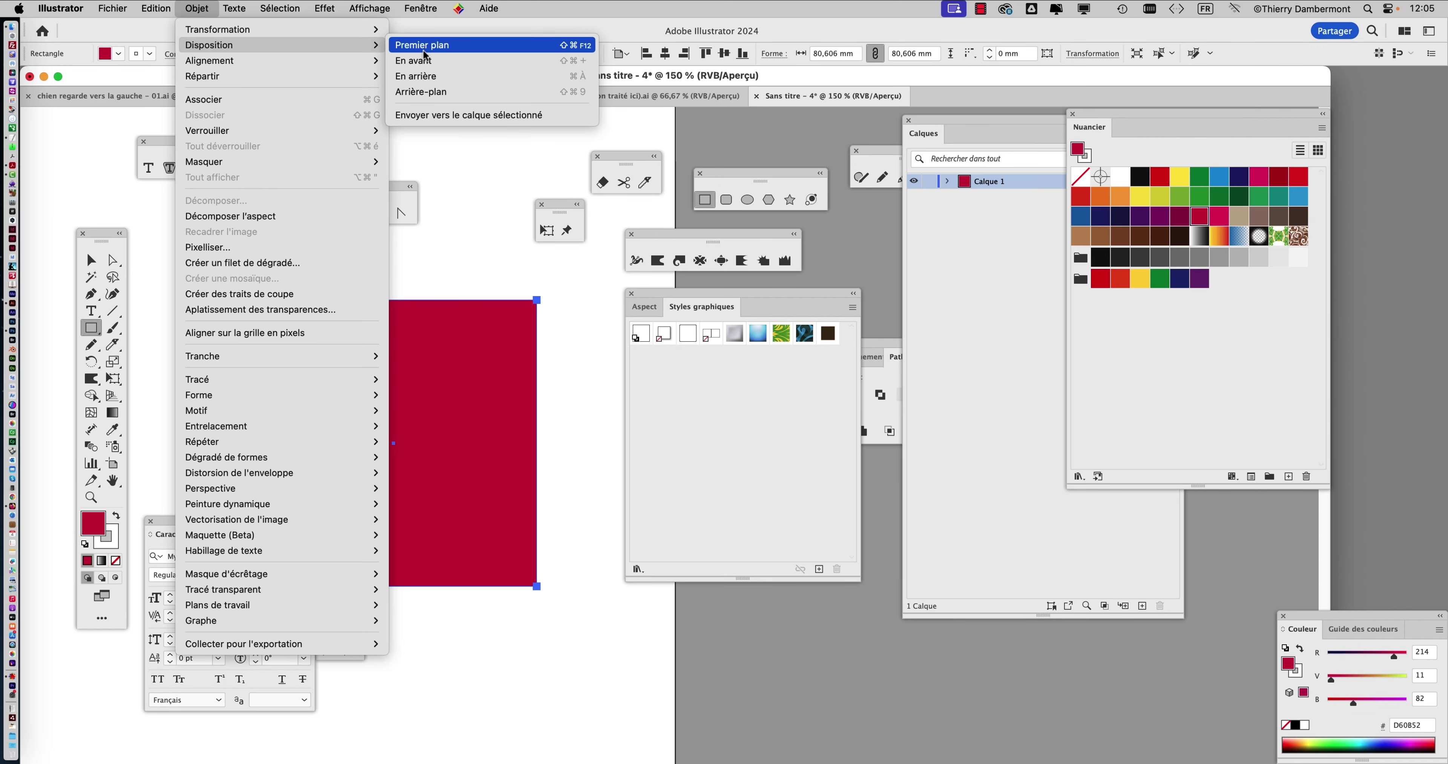
click(430, 94)
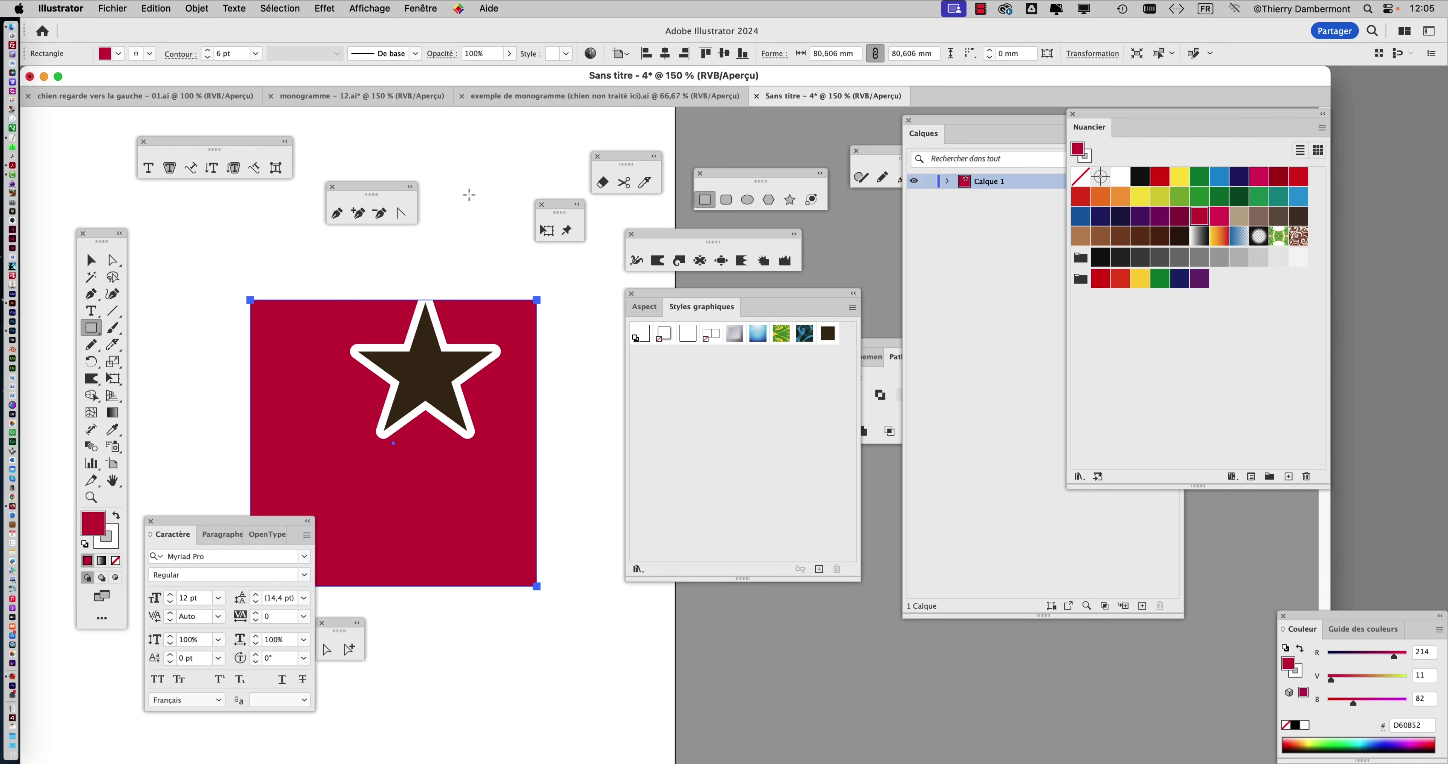
Move the star down so its whole white outline lies inside the crimson square, and enlarge the view of it.
click(91, 260)
click(436, 375)
drag(436, 375, 453, 418)
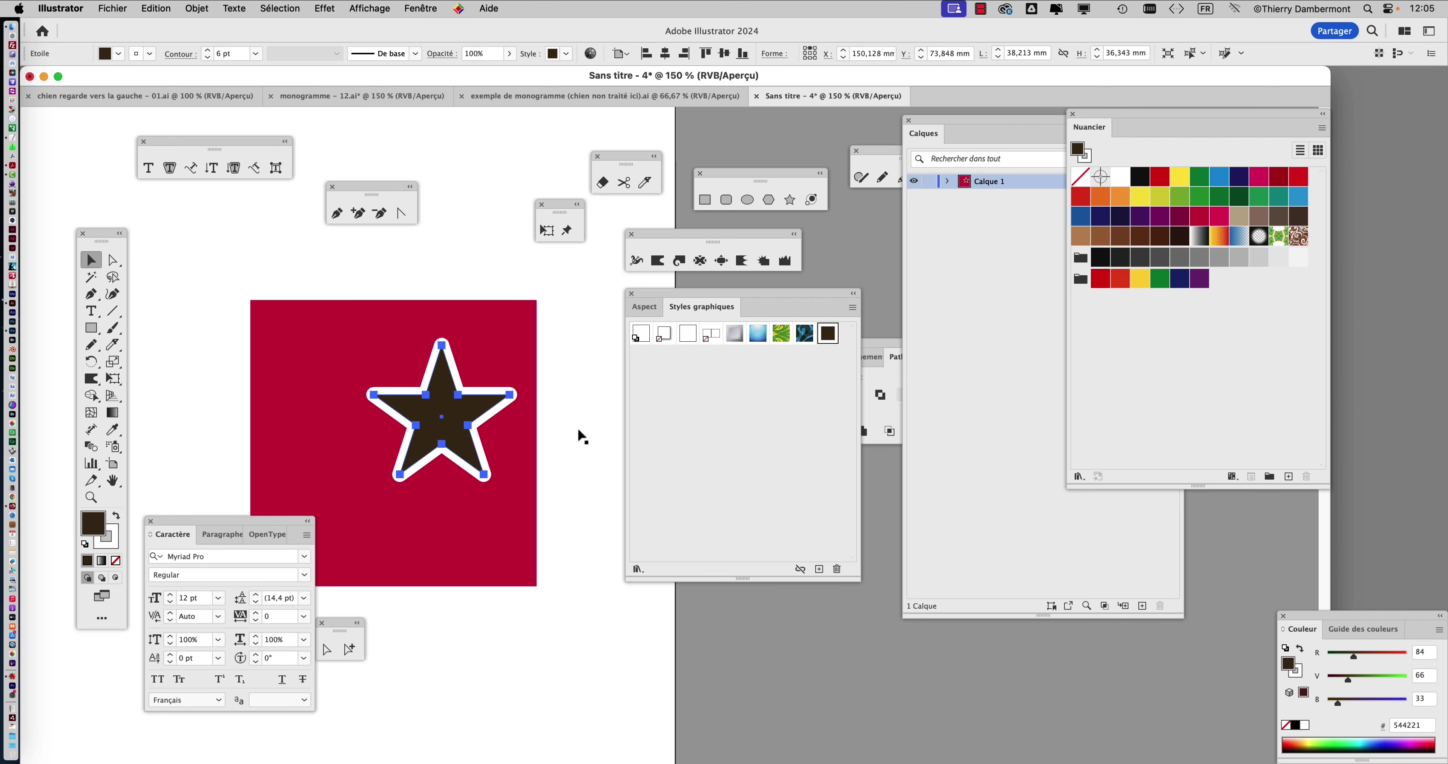
key(super+plus)
key(super+plus)
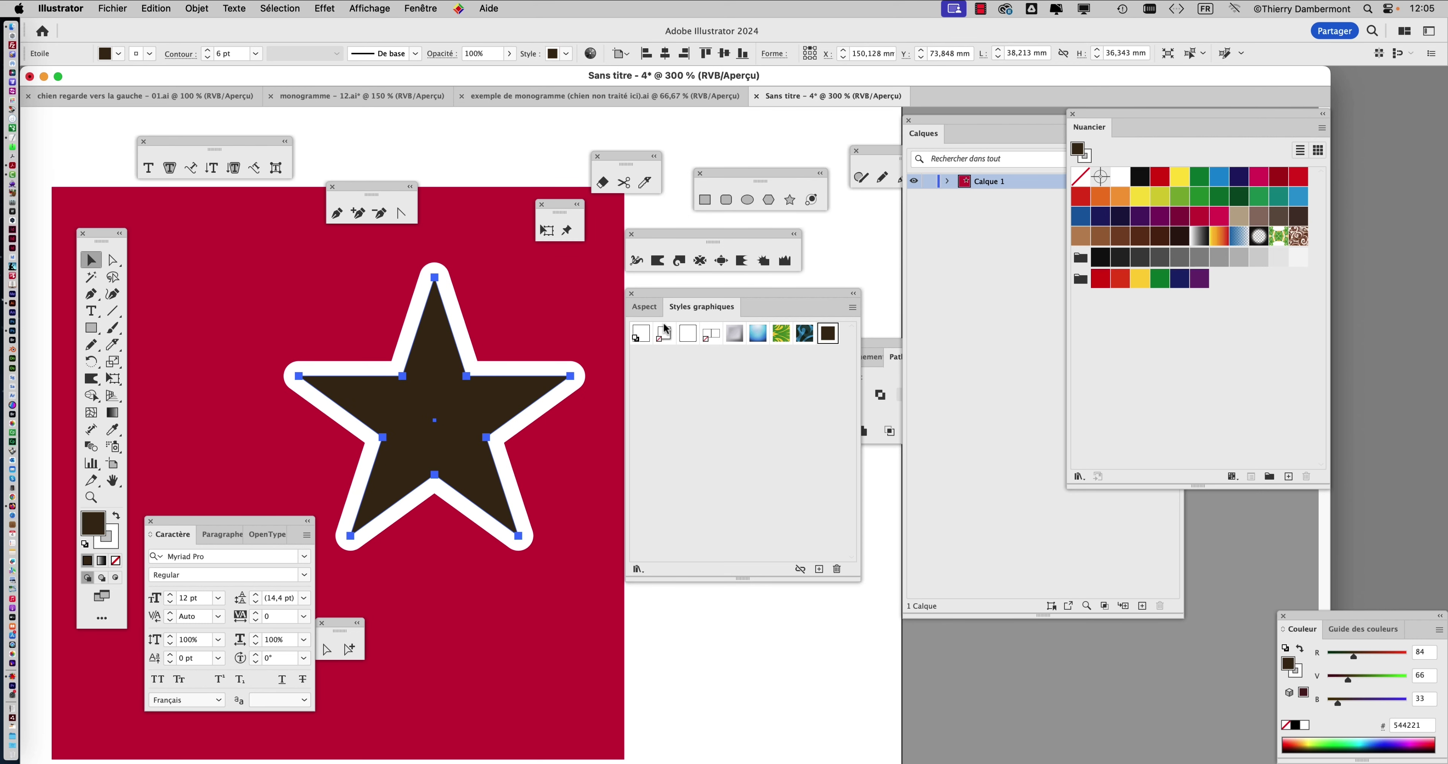
Move the Graphic Styles panel clear of the artwork and shift the star left within the crimson square.
drag(663, 296, 758, 298)
drag(448, 410, 412, 409)
key(super+minus)
key(super+minus)
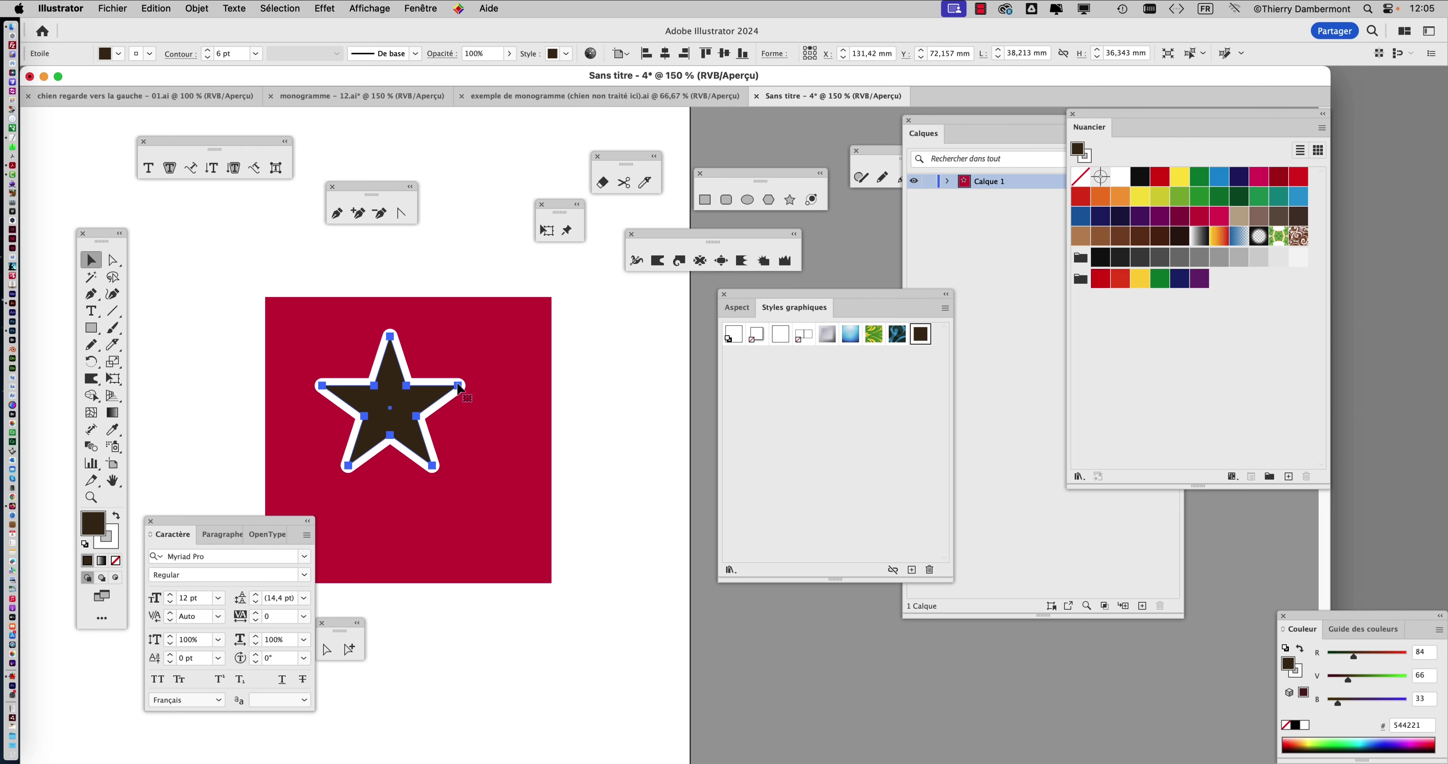
Return to the monogramme - 12.ai document, bring the whole QA monogram into view and deselect everything.
click(348, 97)
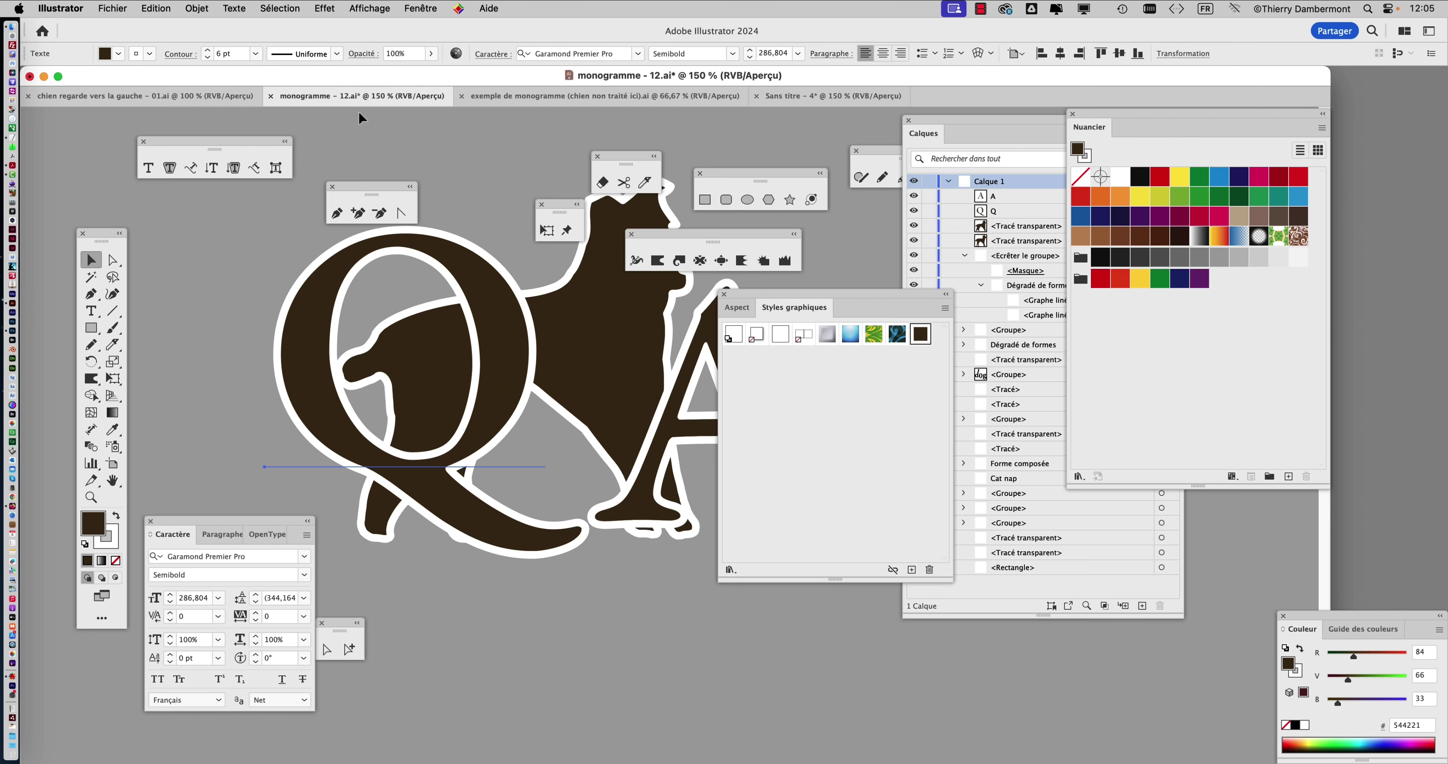
alt+super+click(505, 413)
drag(472, 398, 403, 396)
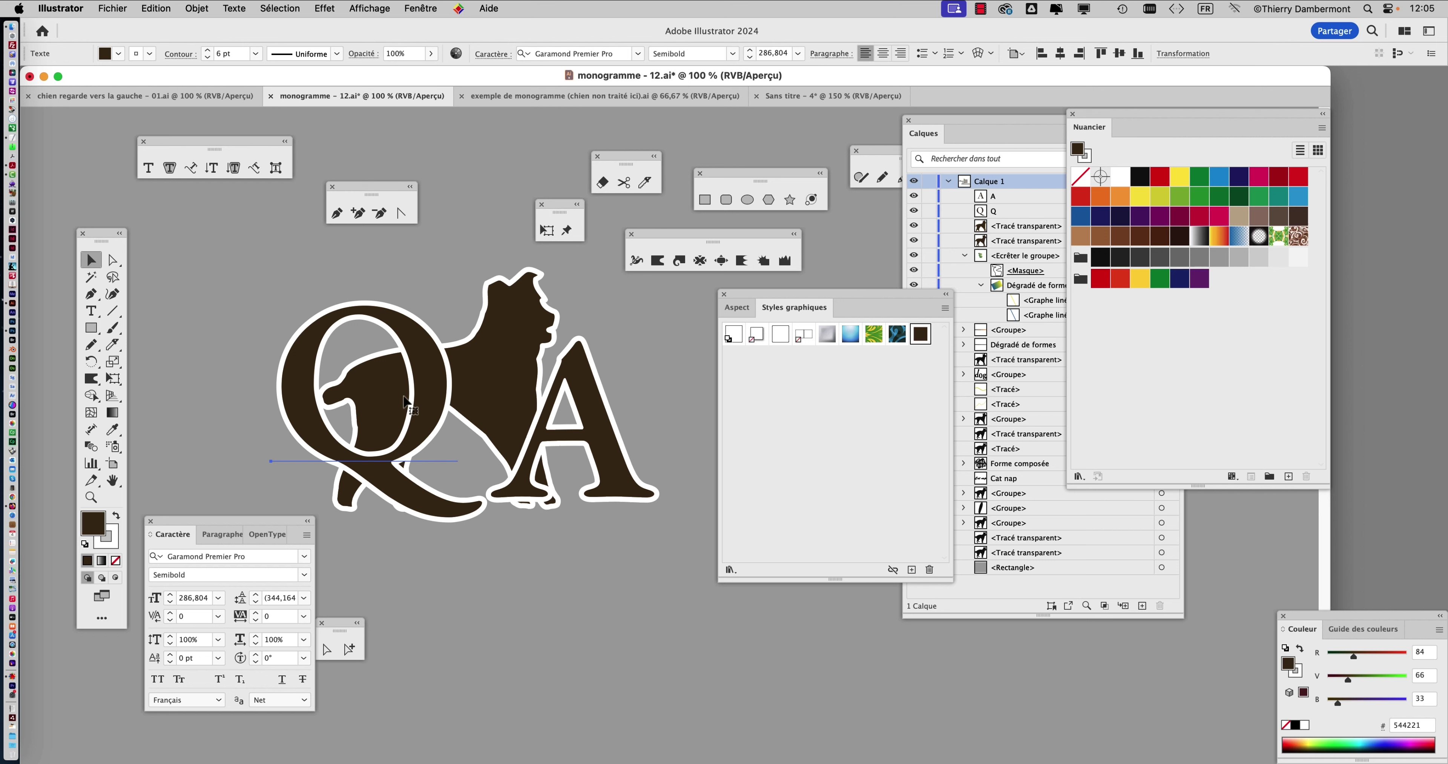
click(242, 300)
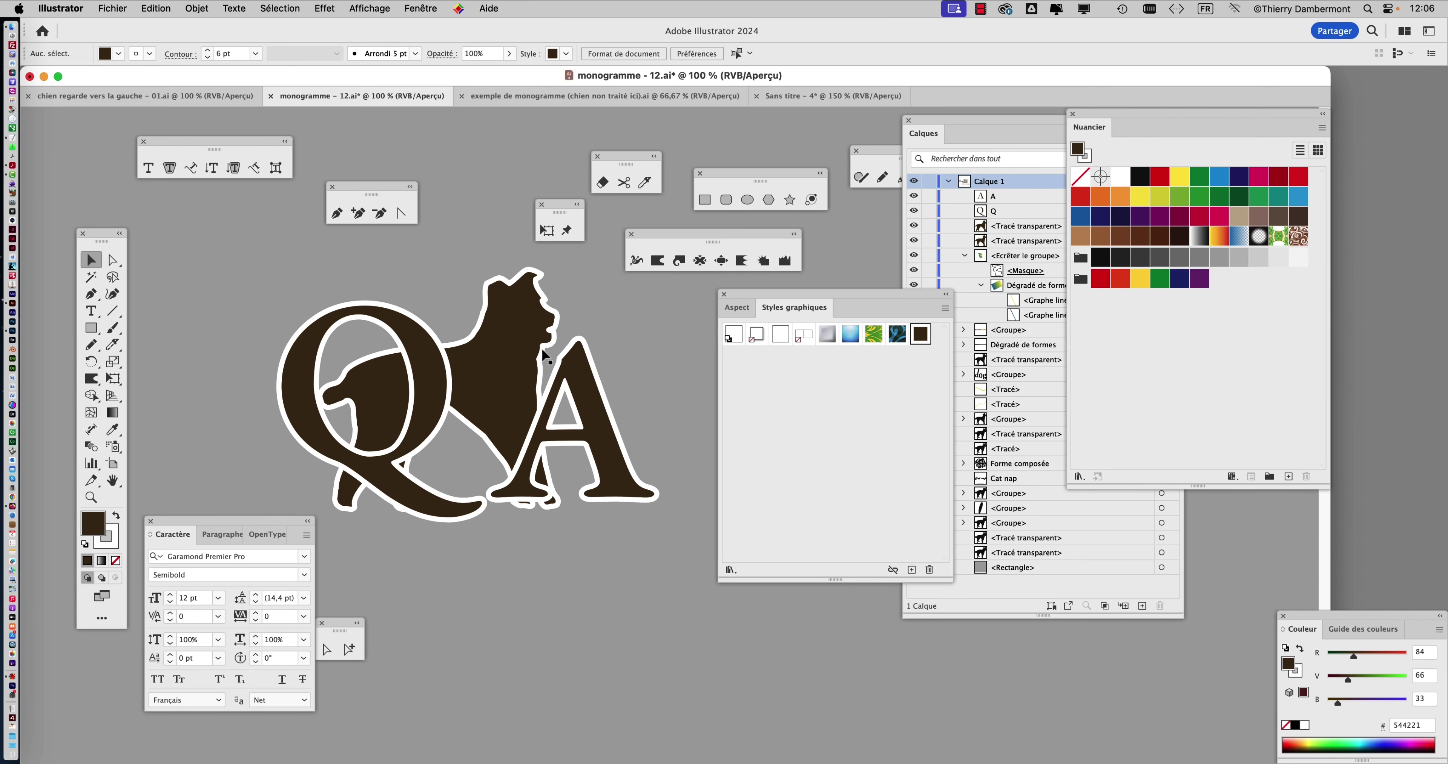
Move the Swatches and Graphic Styles panels off the Layers panel and hide the locked grey background rectangle.
drag(1082, 119, 1270, 123)
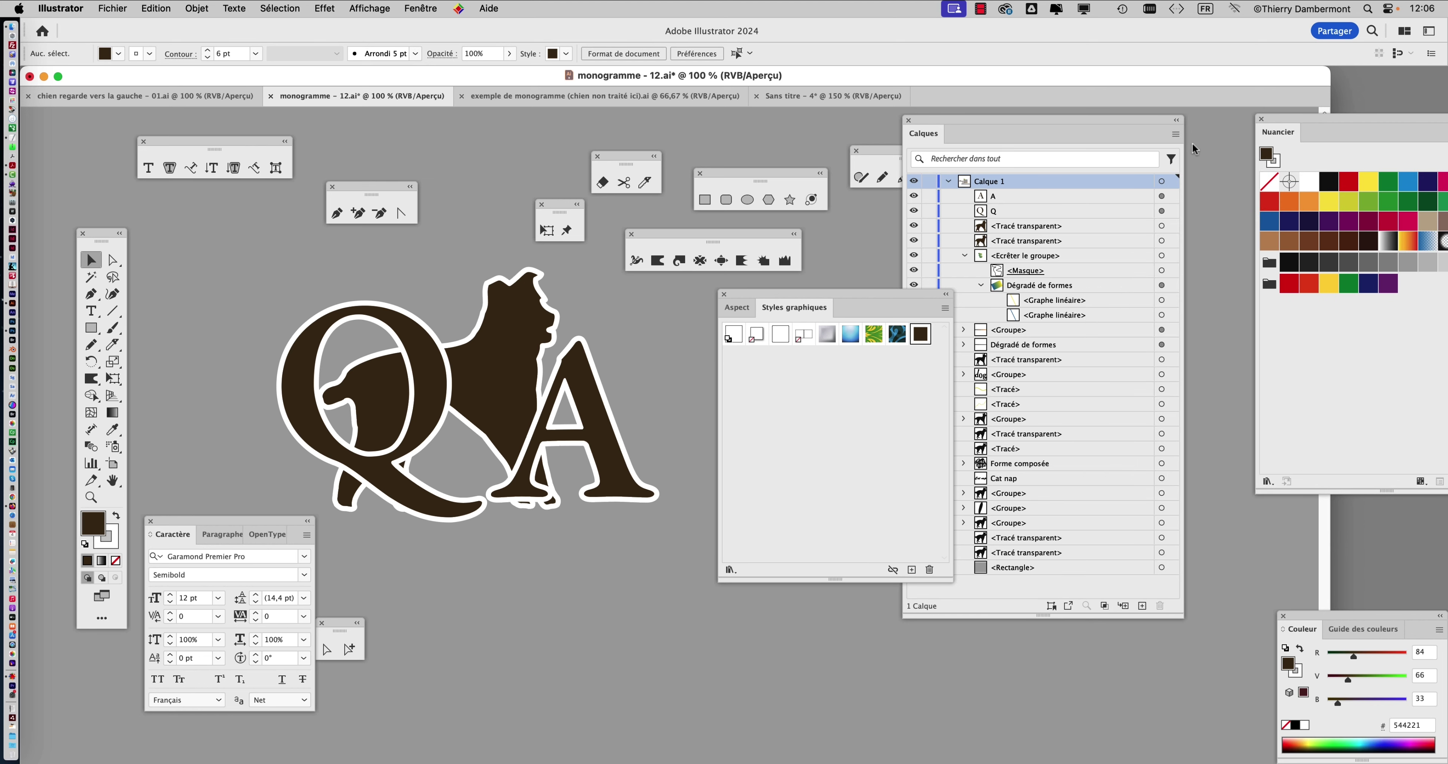
drag(788, 299, 677, 583)
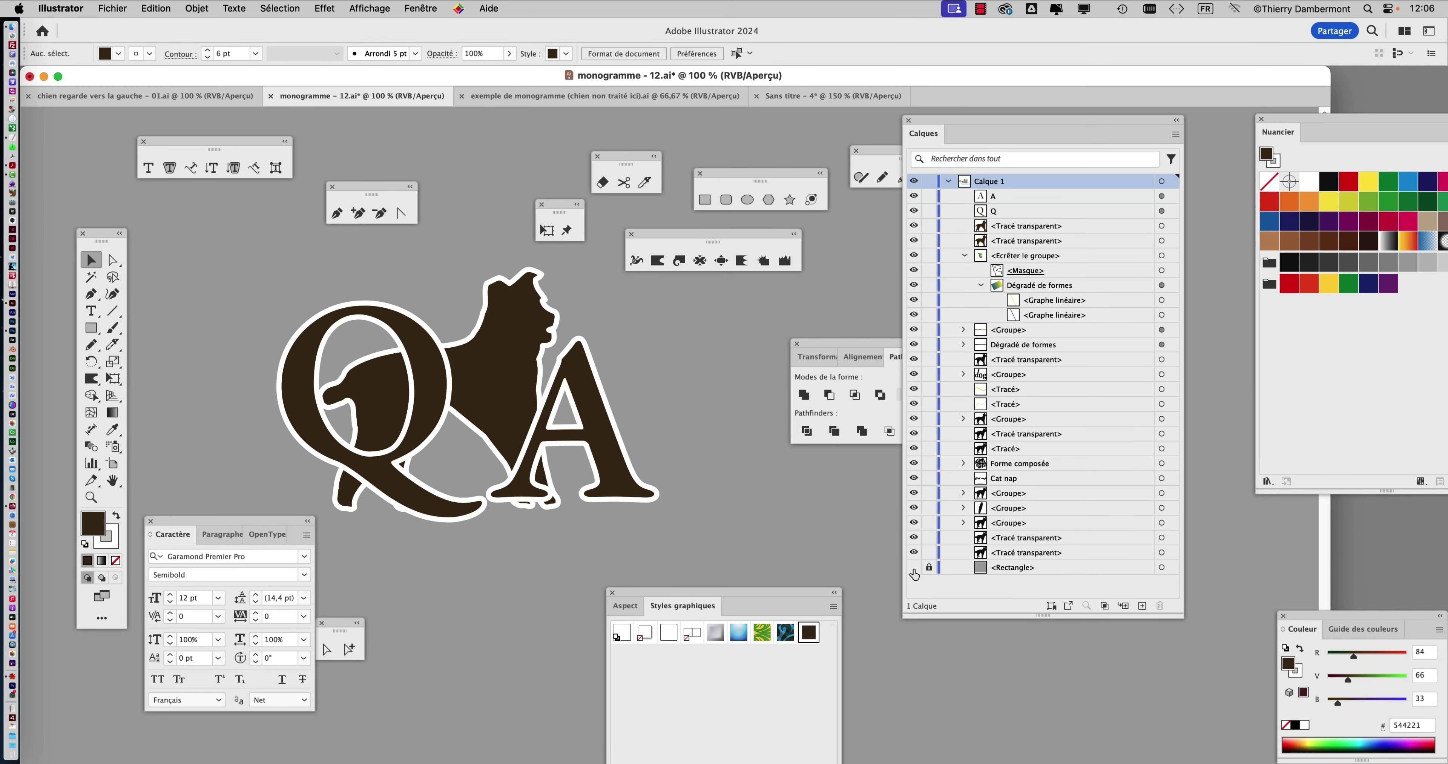
click(915, 570)
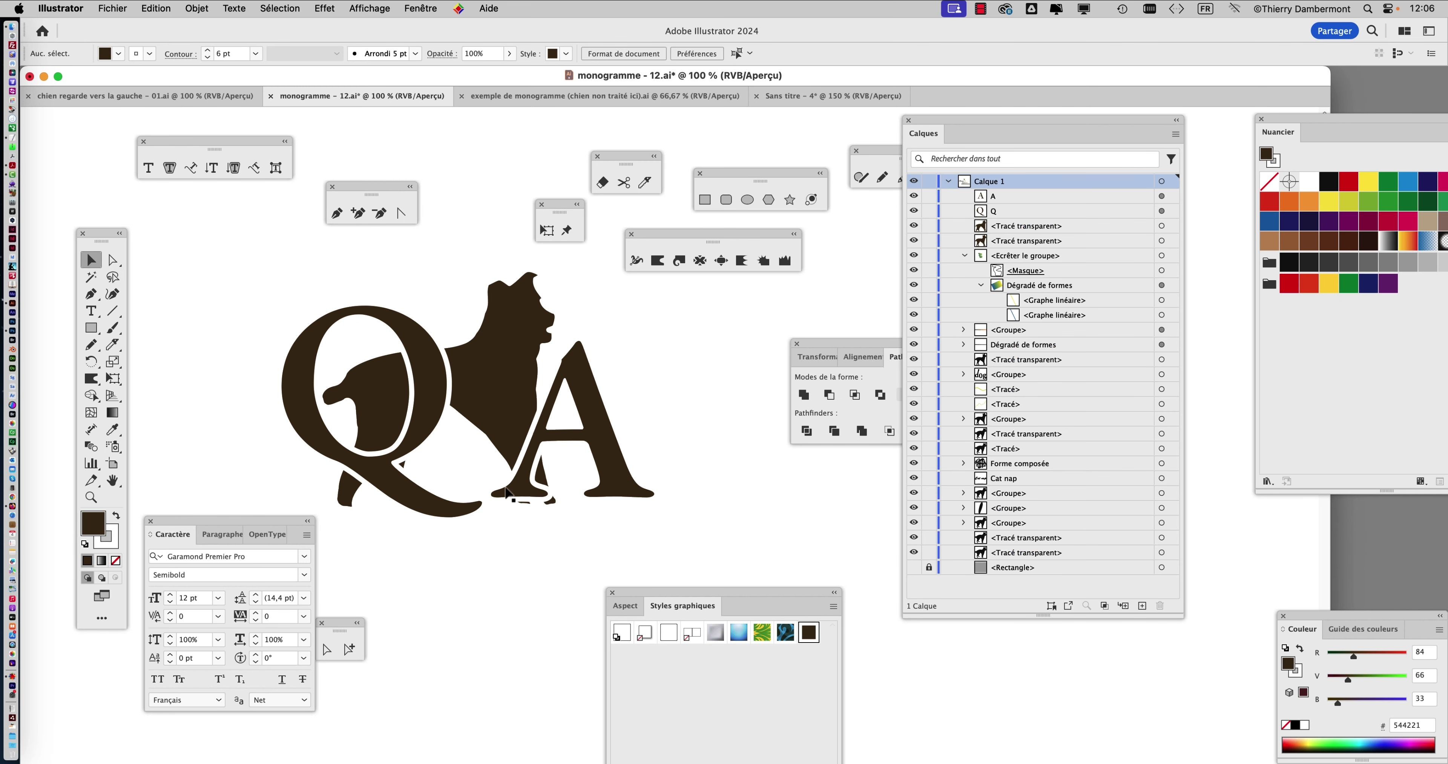
Shift the letter A slightly left and down, and send it to the back behind the dog.
scroll(475, 508, down, 3)
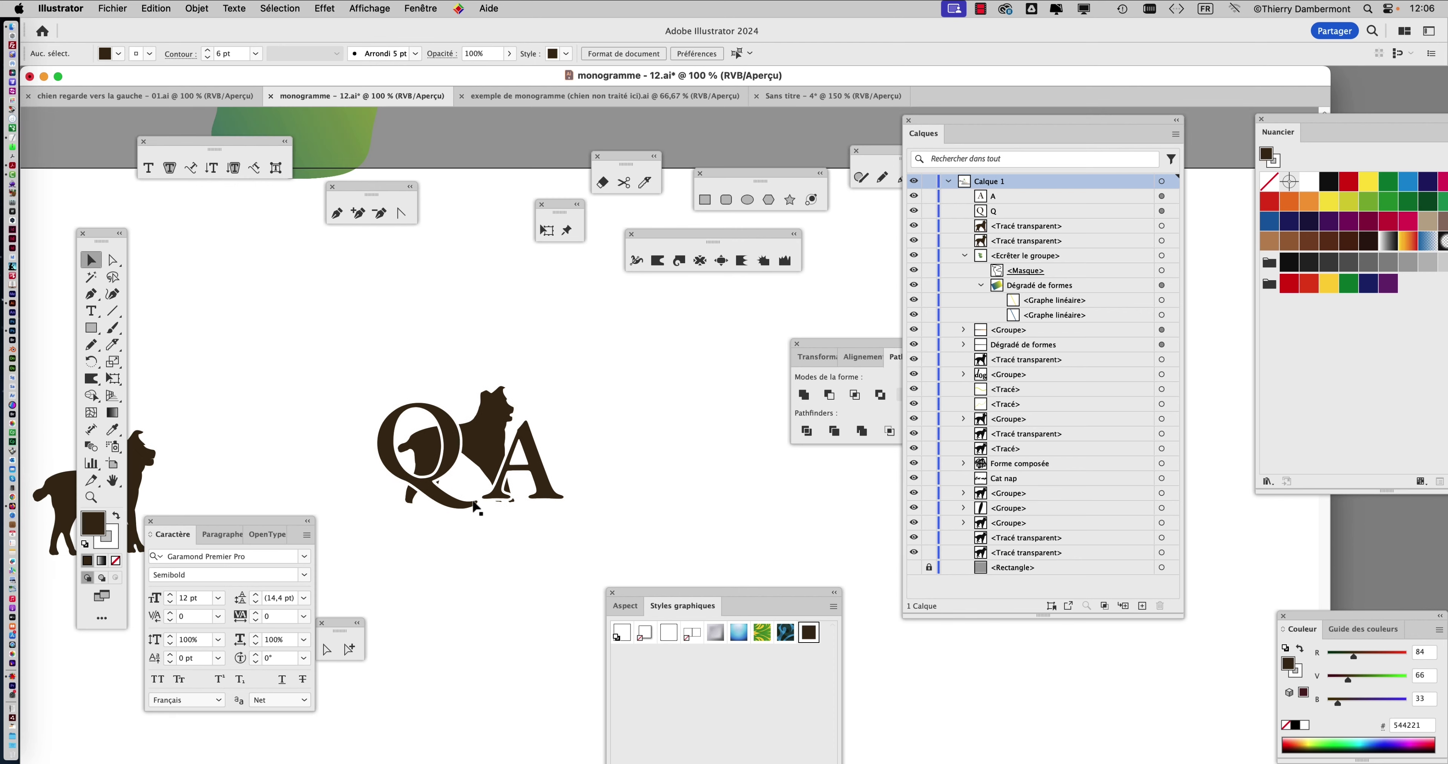
click(528, 458)
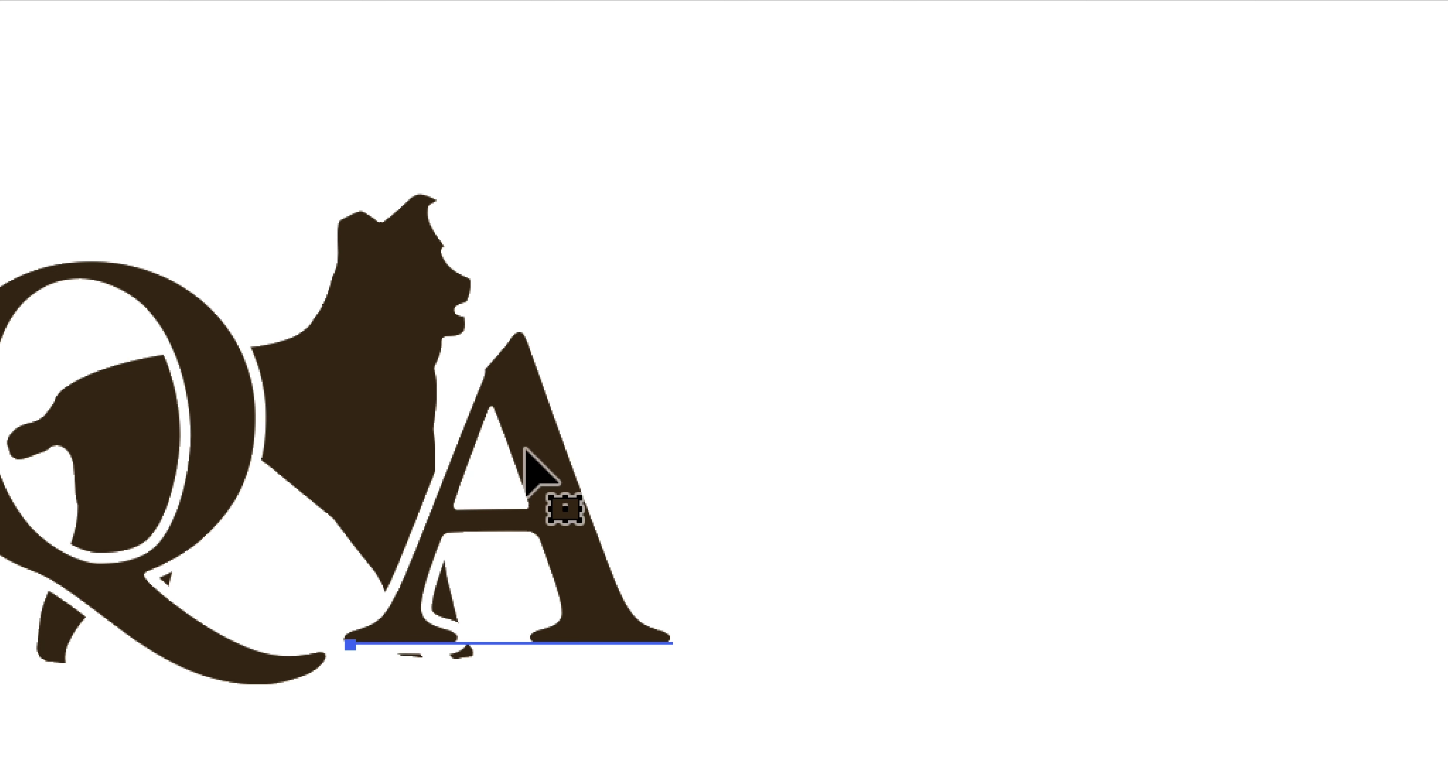
mouse_move(529, 451)
mouse_down()
mouse_move(524, 435)
mouse_move(518, 457)
mouse_up()
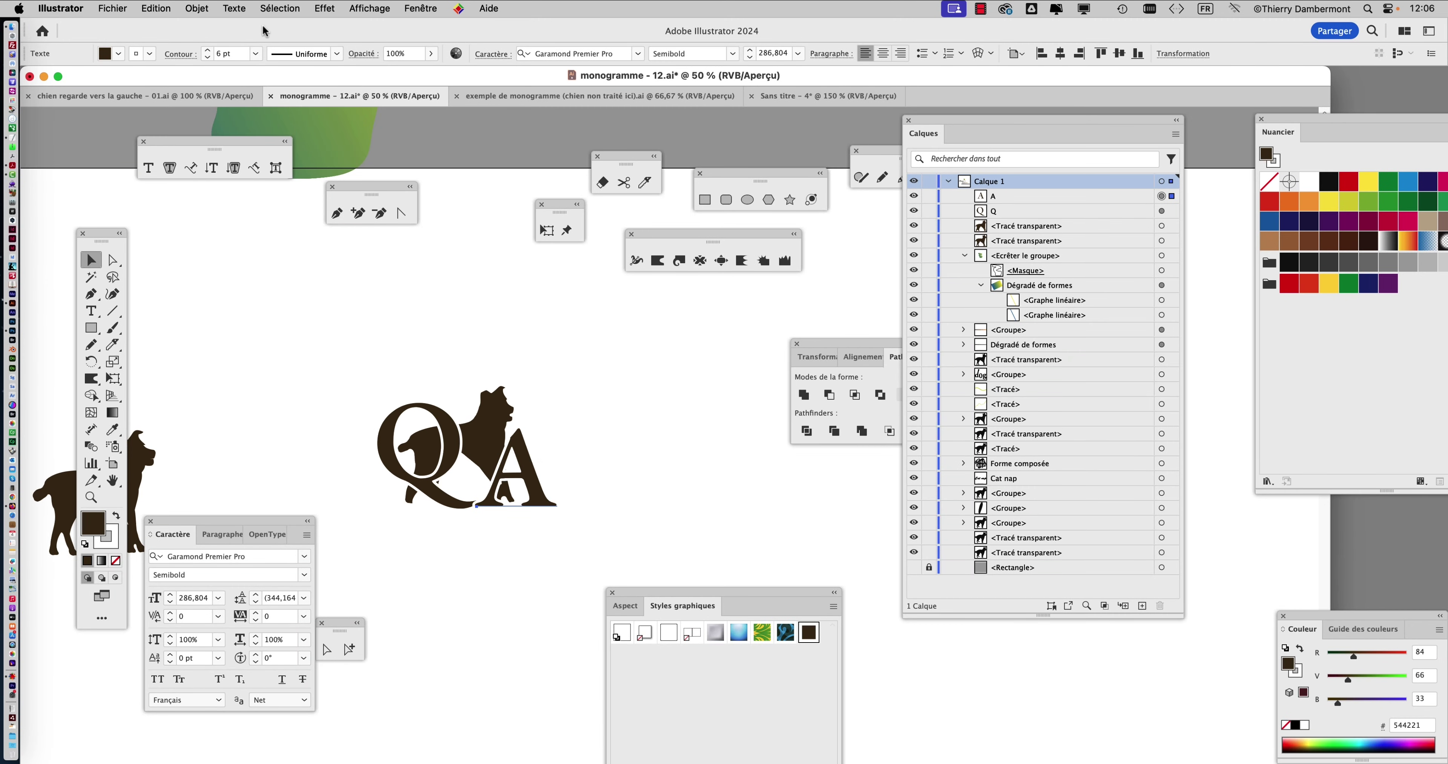
click(196, 7)
mouse_move(204, 45)
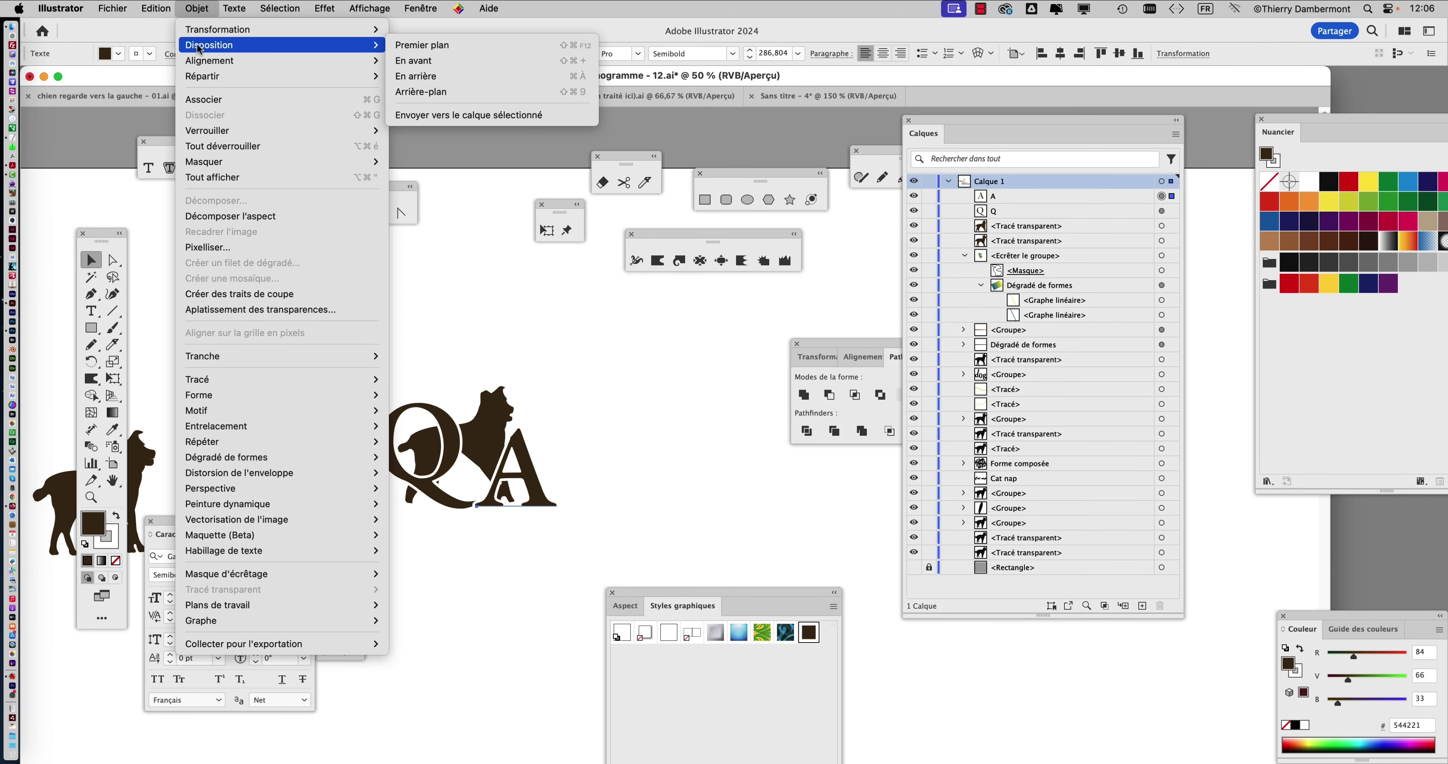
click(444, 92)
key(super+1)
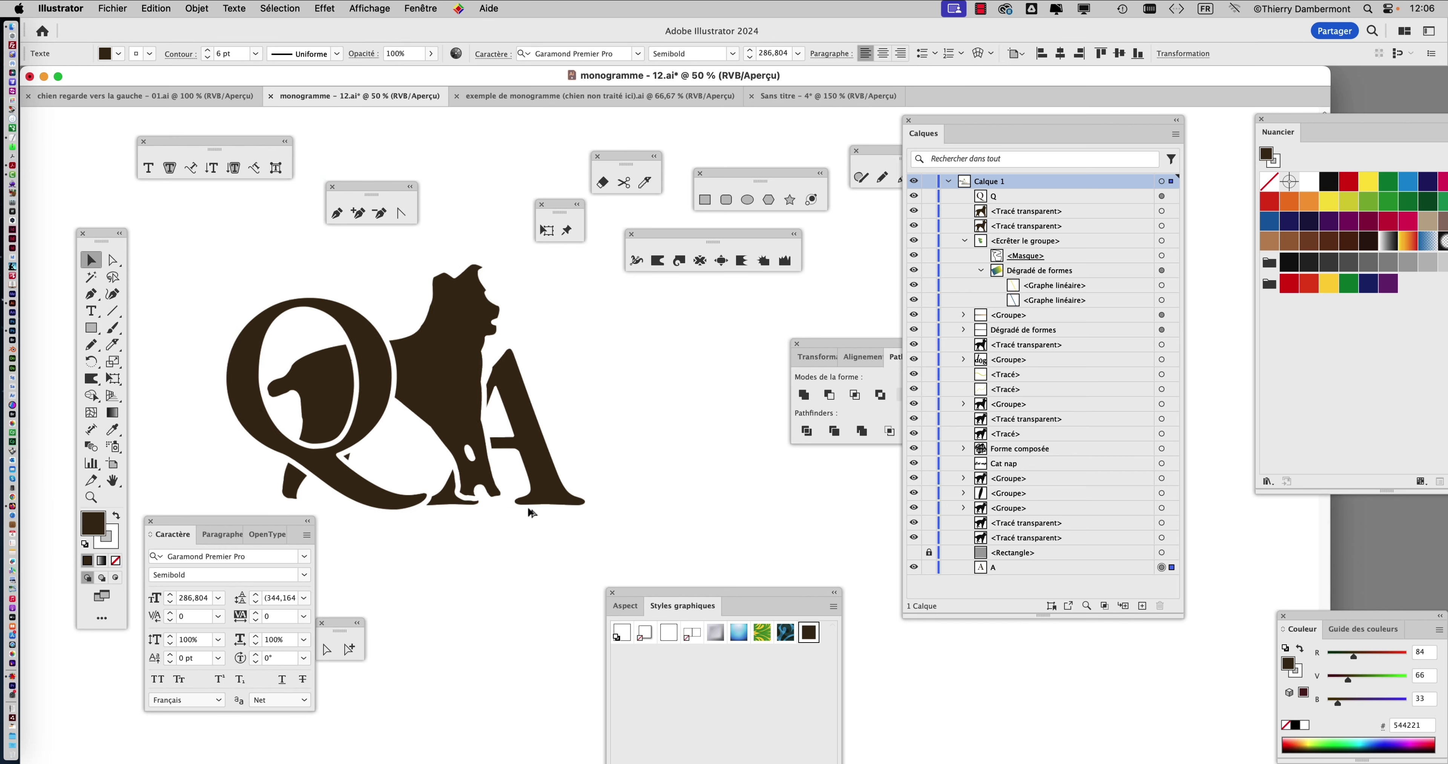
Nudge the A and the Q slightly upward around the dog and hide the Character panel.
drag(541, 473, 540, 464)
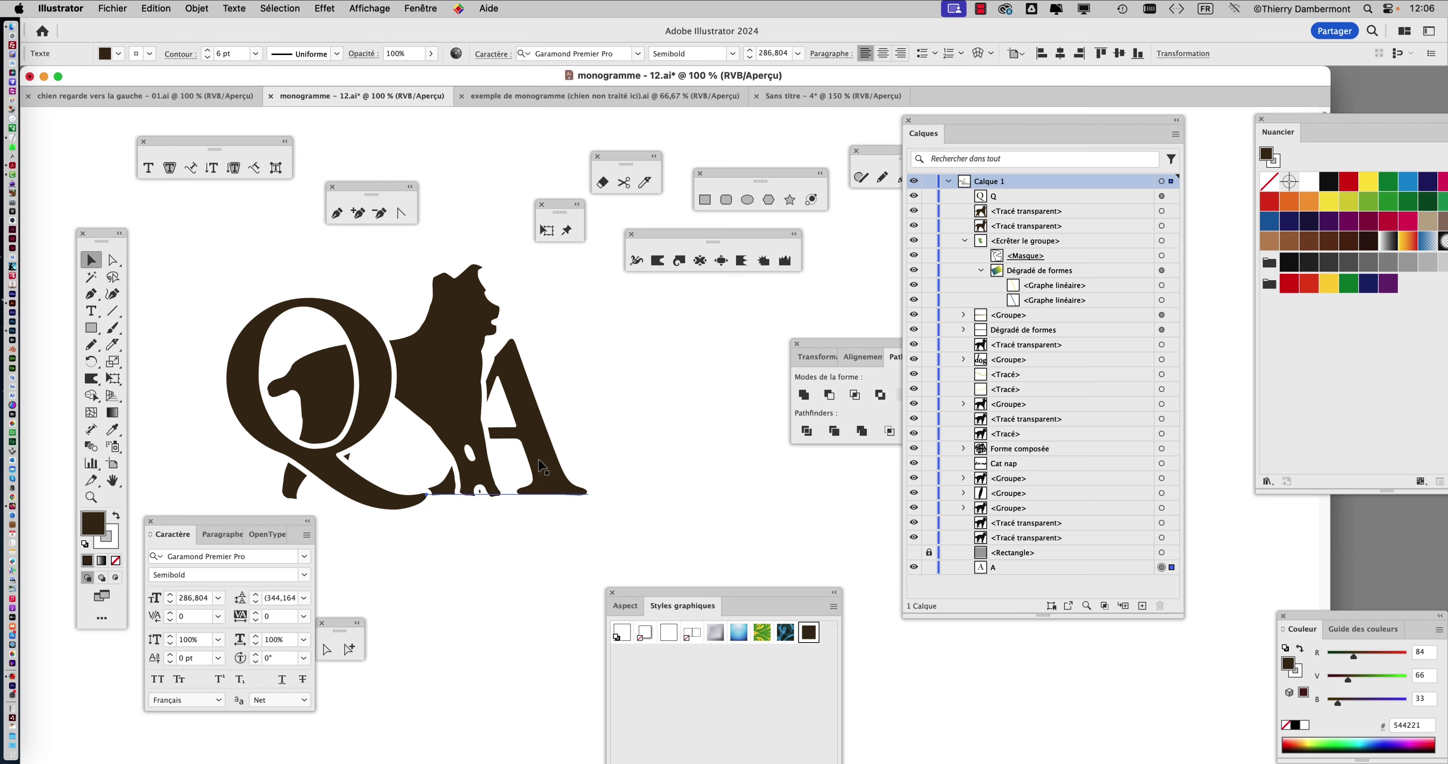
drag(383, 415, 384, 410)
click(534, 426)
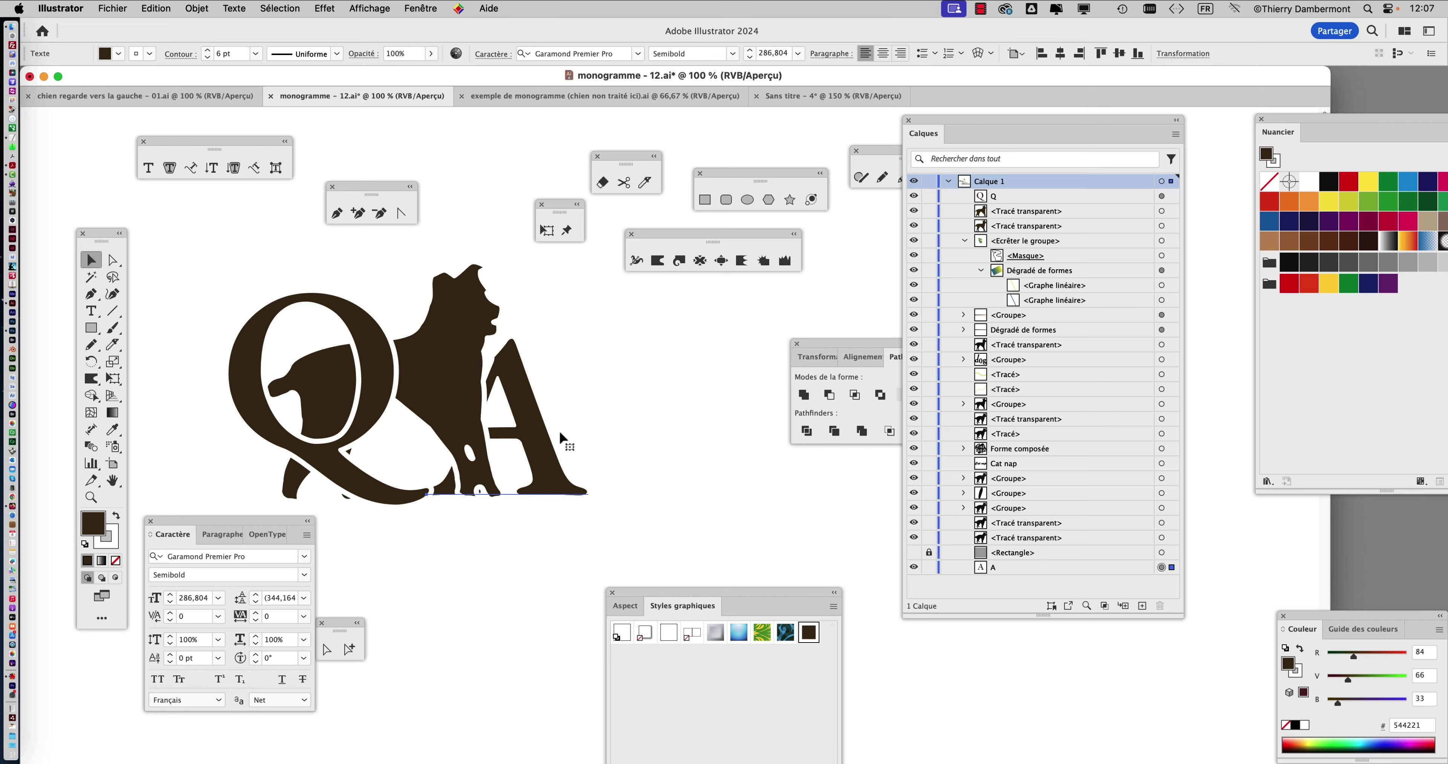
key(super+t)
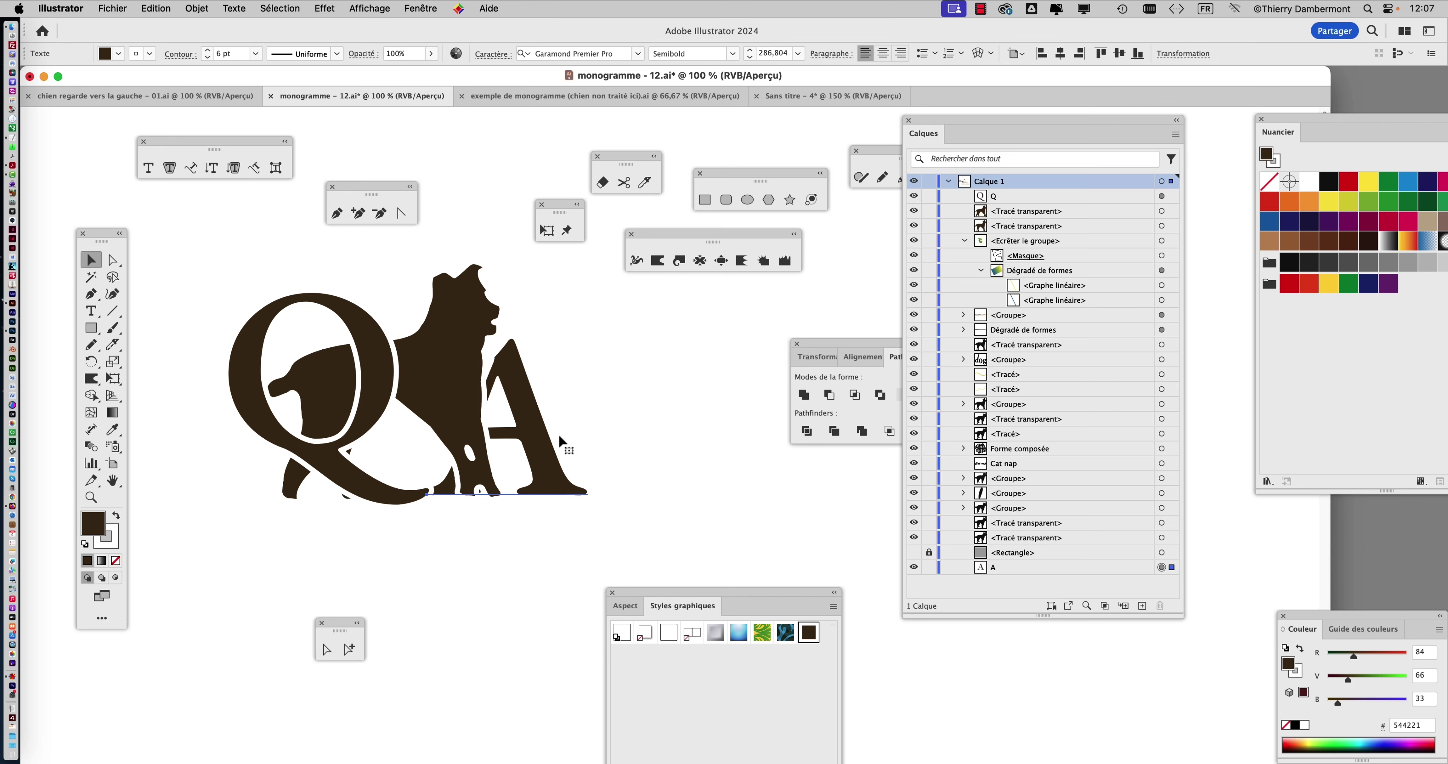
Shift the A a little to the right and enlarge it with Free Transform to about 479 pt.
scroll(557, 469, down, 1)
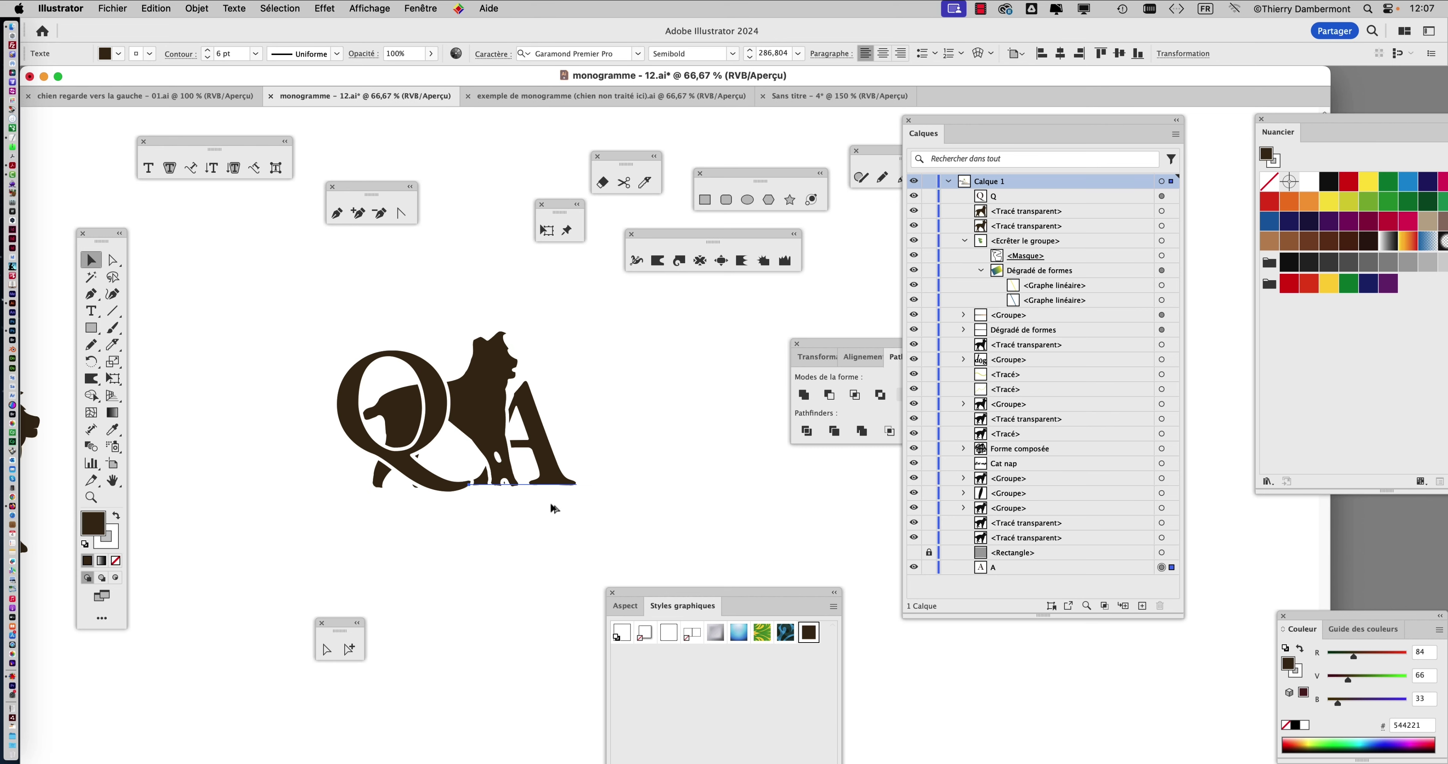
drag(569, 491, 563, 481)
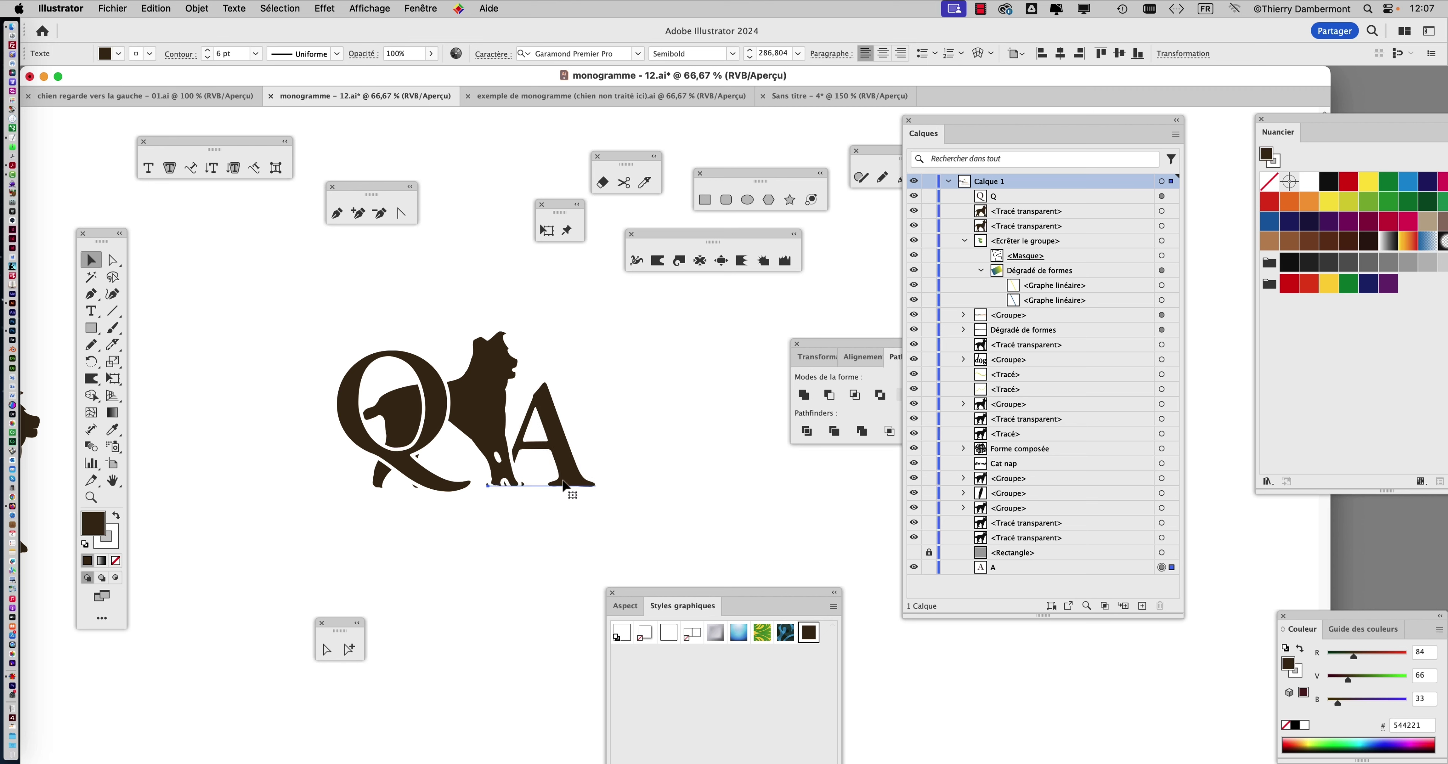
key(super+t)
key(super+t)
click(115, 380)
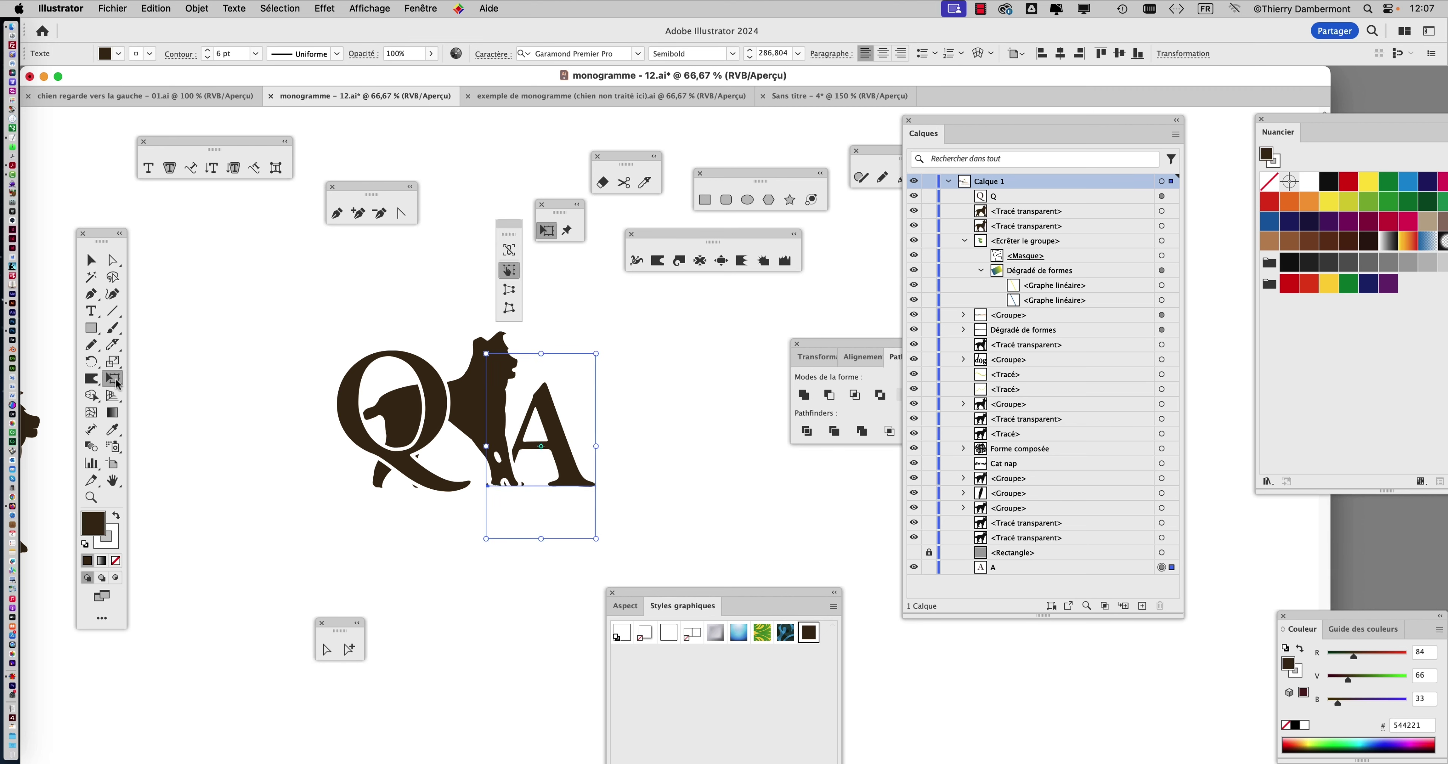
drag(557, 427, 494, 475)
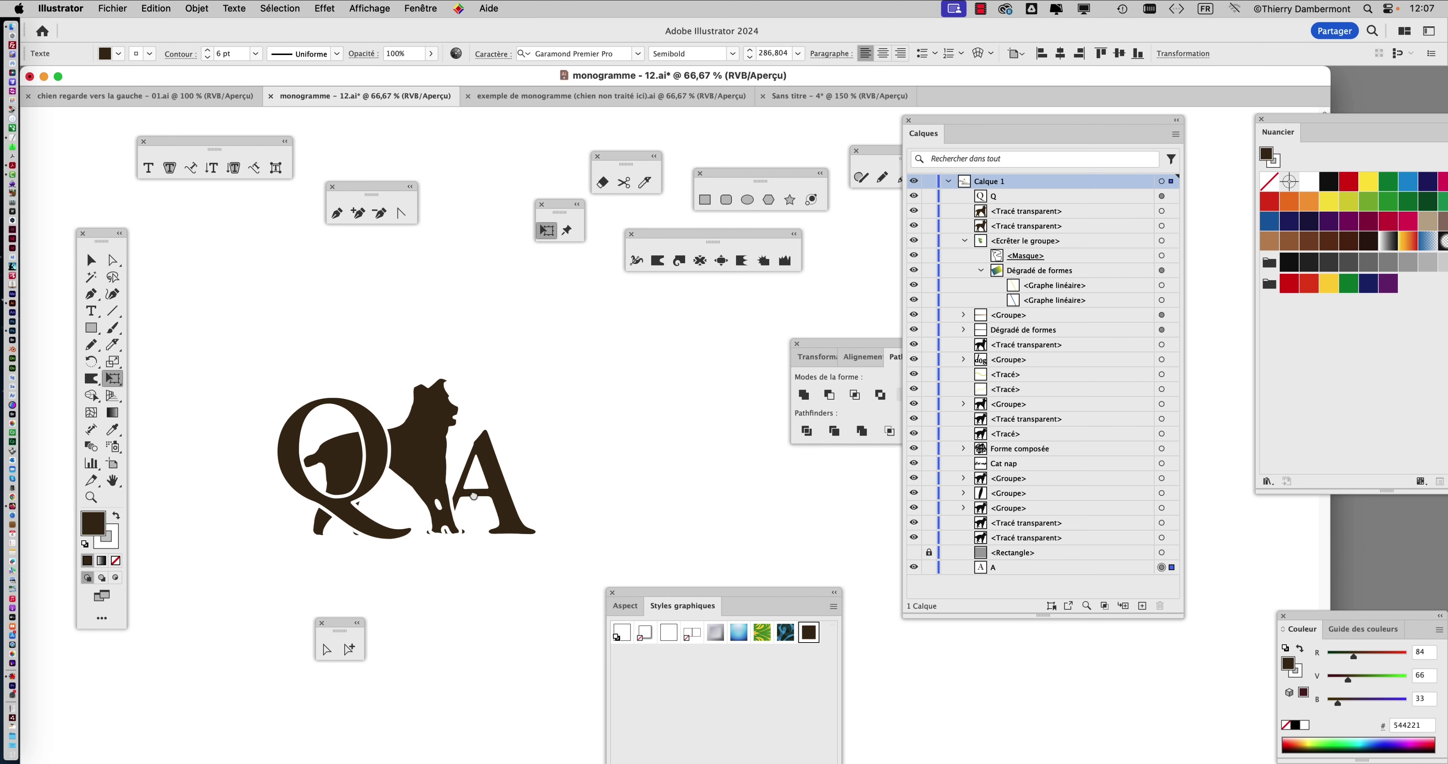
drag(531, 402, 666, 318)
scroll(609, 531, down, 1)
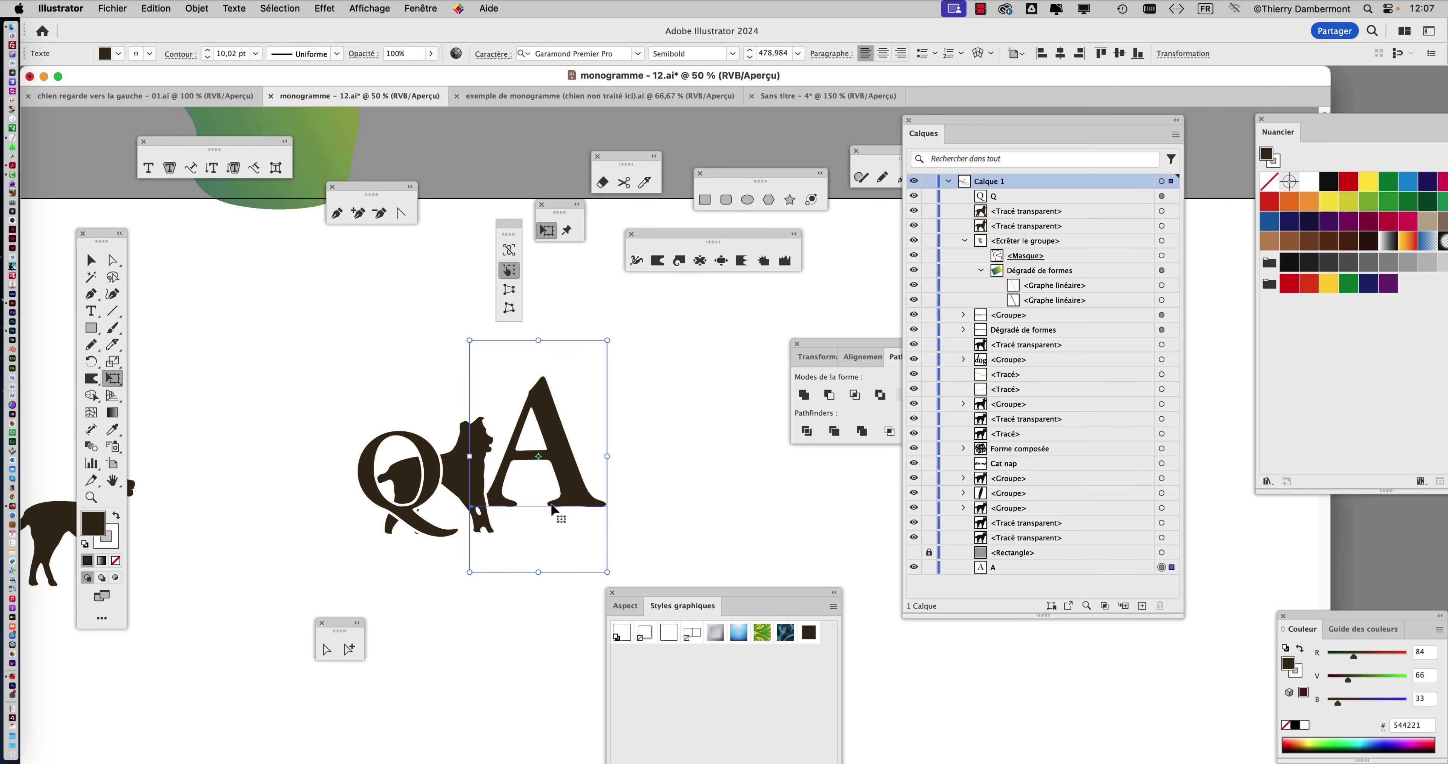
Move the enlarged A down and left so it stands behind the dog with its base at the paws.
drag(576, 502, 533, 525)
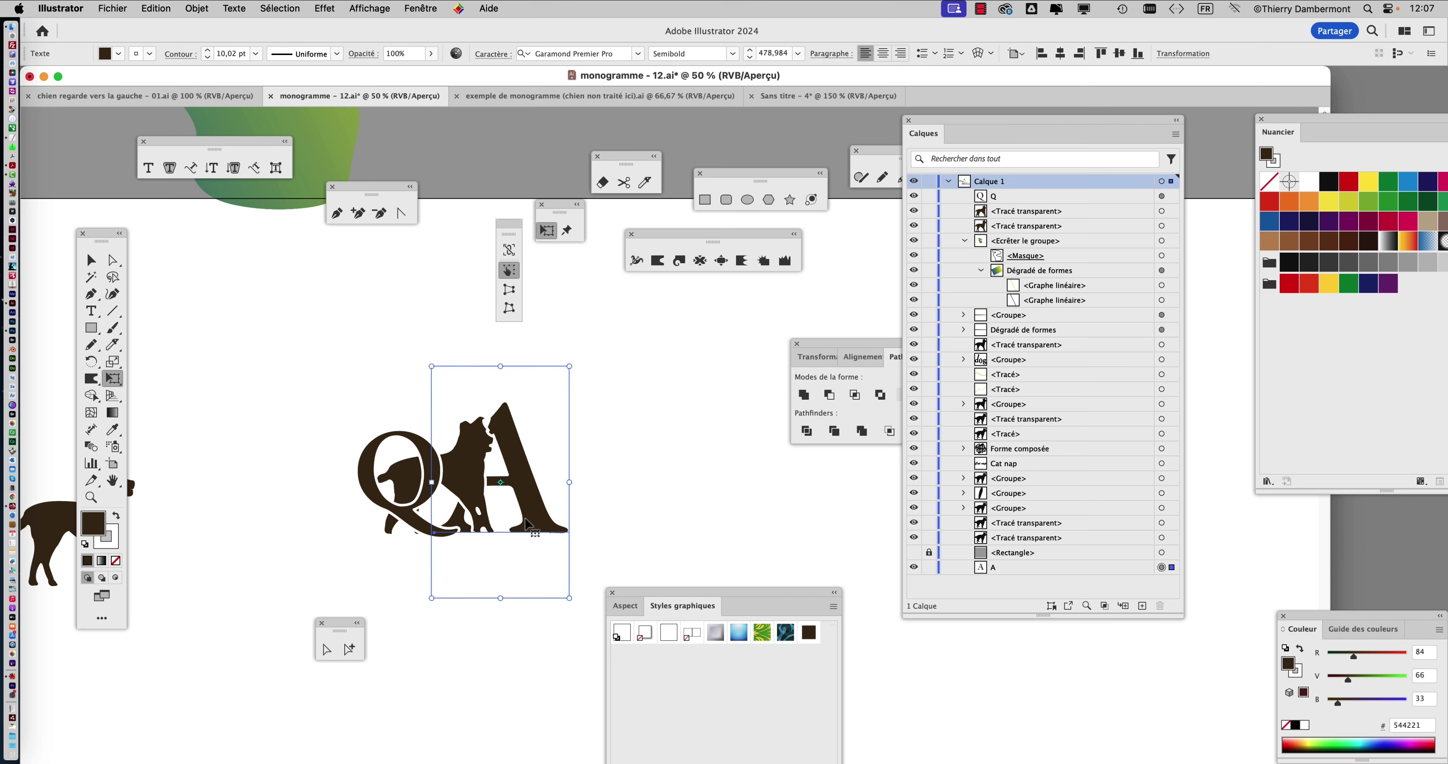
click(85, 260)
click(181, 372)
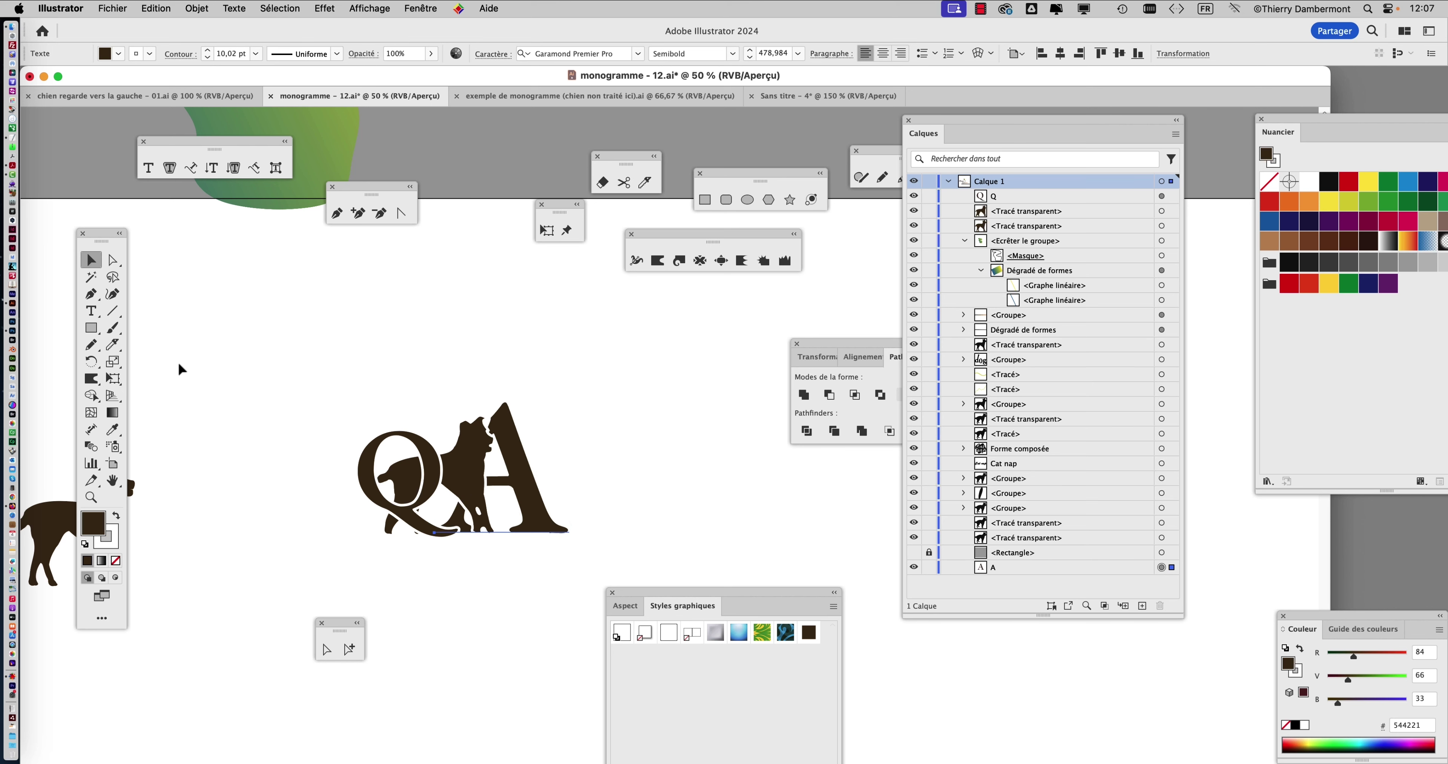
Enlarge the letter Q with Free Transform to about 349 pt and deselect it.
scroll(374, 494, up, 1)
click(376, 450)
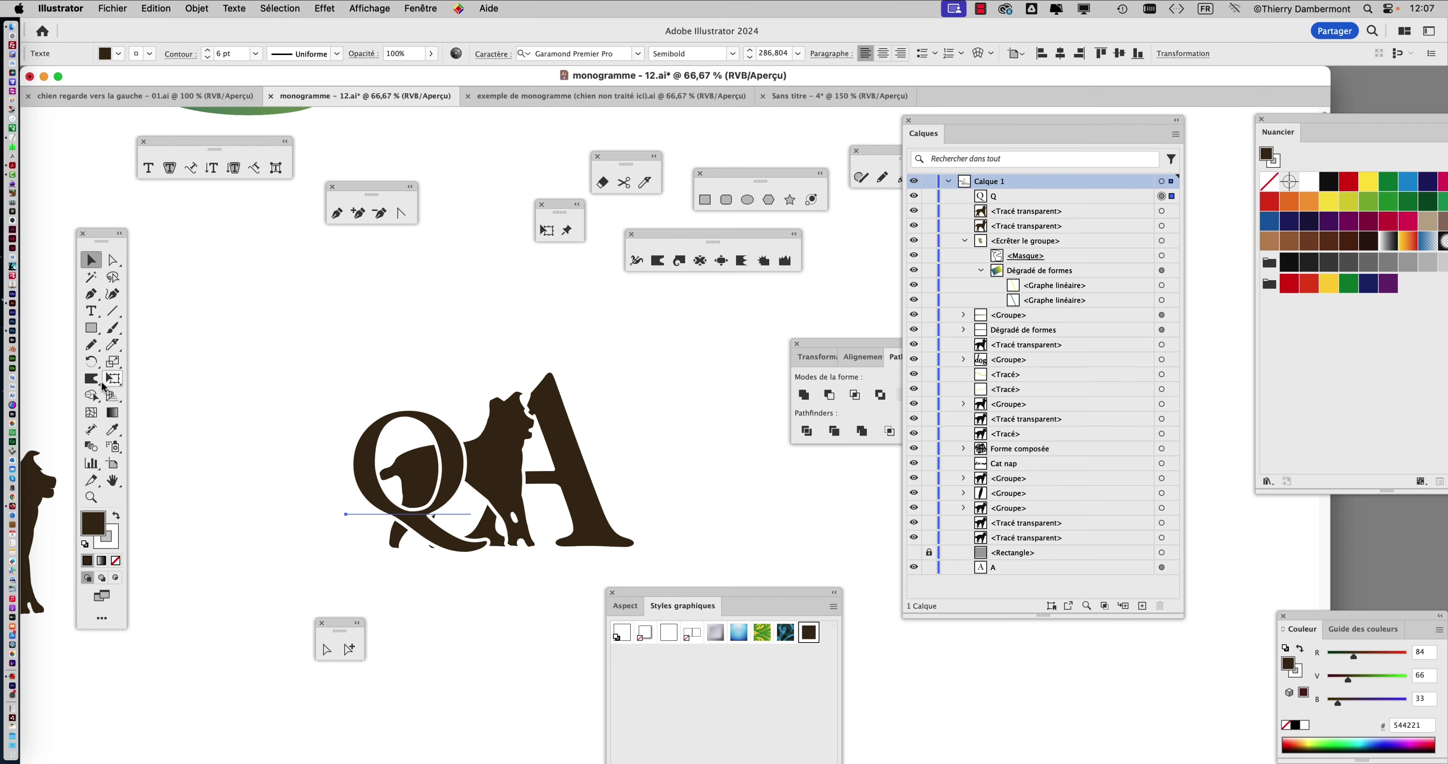
click(112, 378)
drag(347, 384, 317, 343)
click(91, 260)
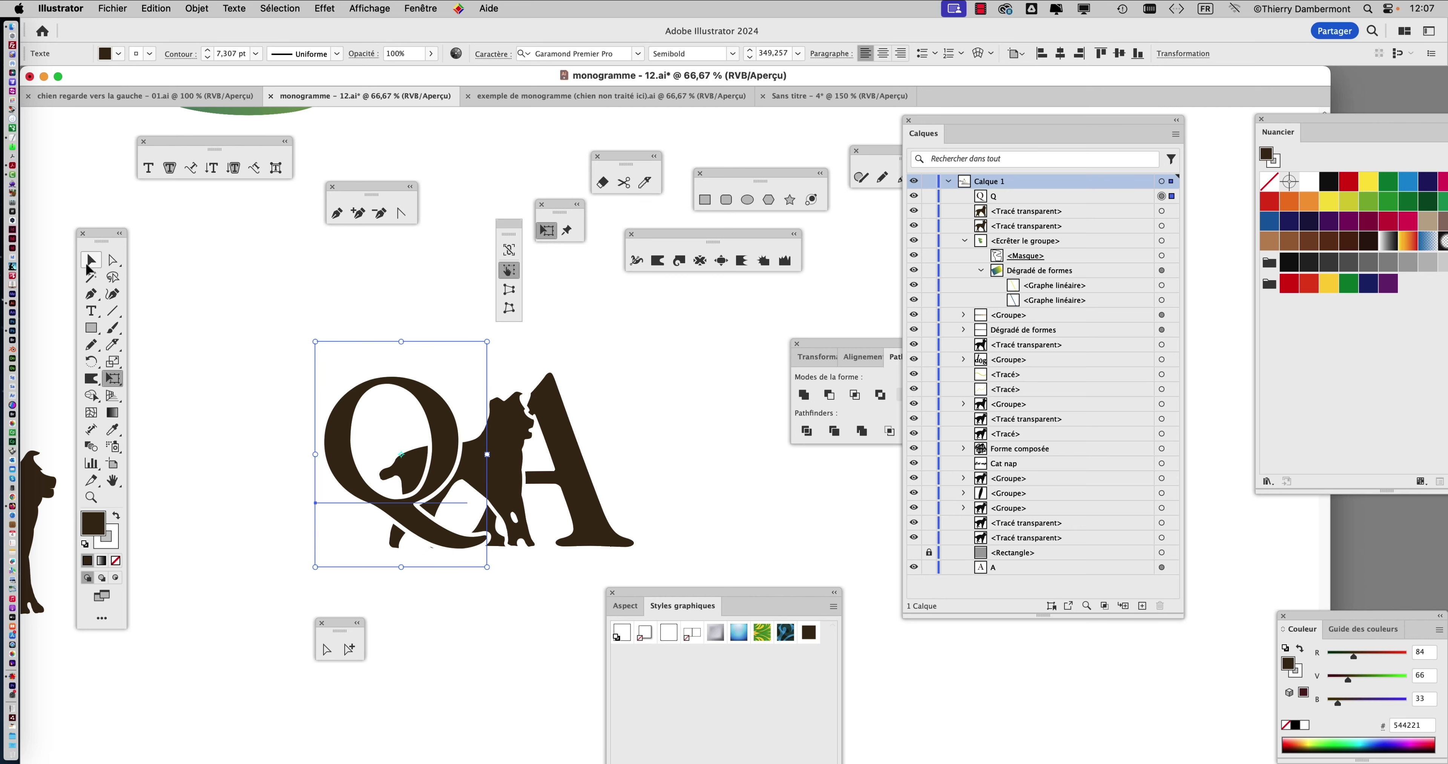
click(307, 382)
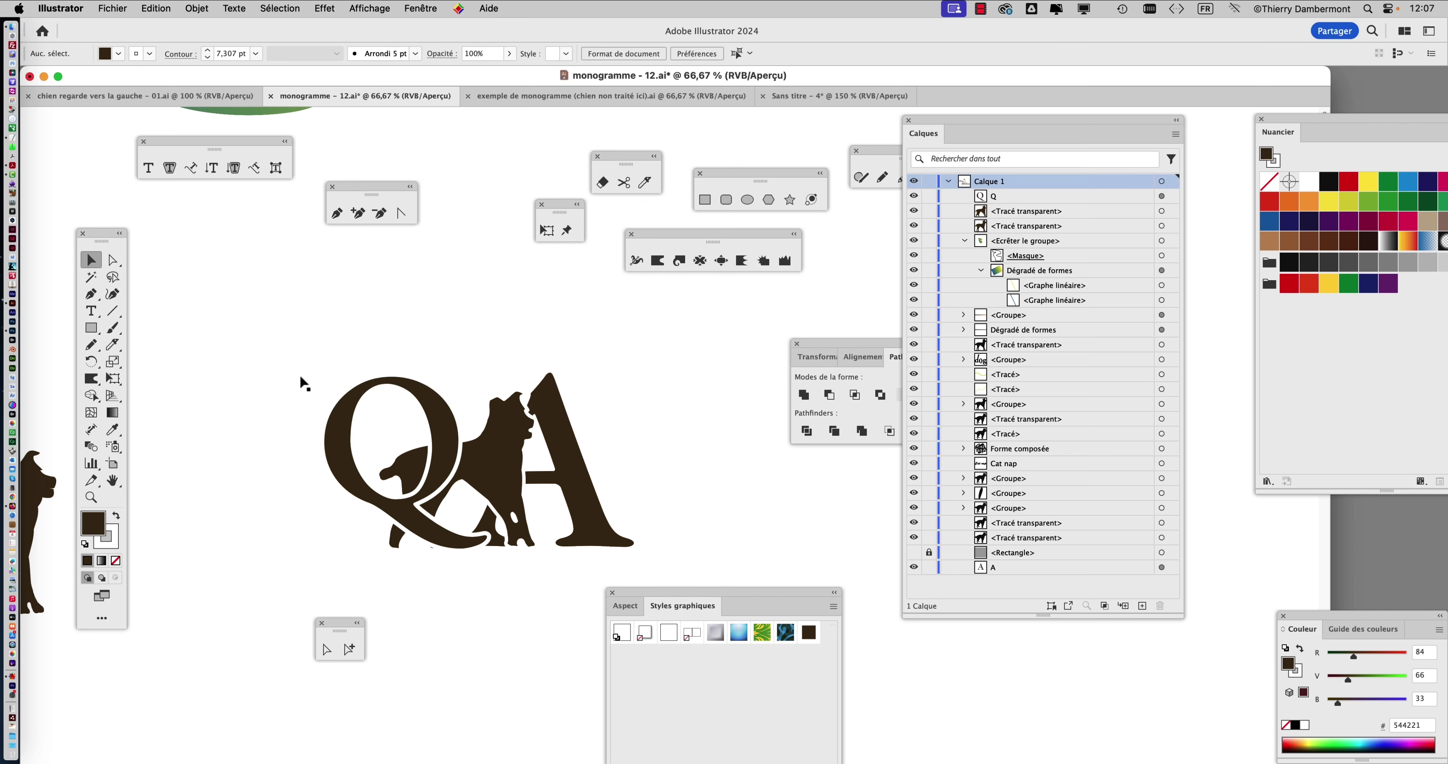
Move the Q lower in the monogram and place the A lower and slightly farther right behind the dog.
click(430, 466)
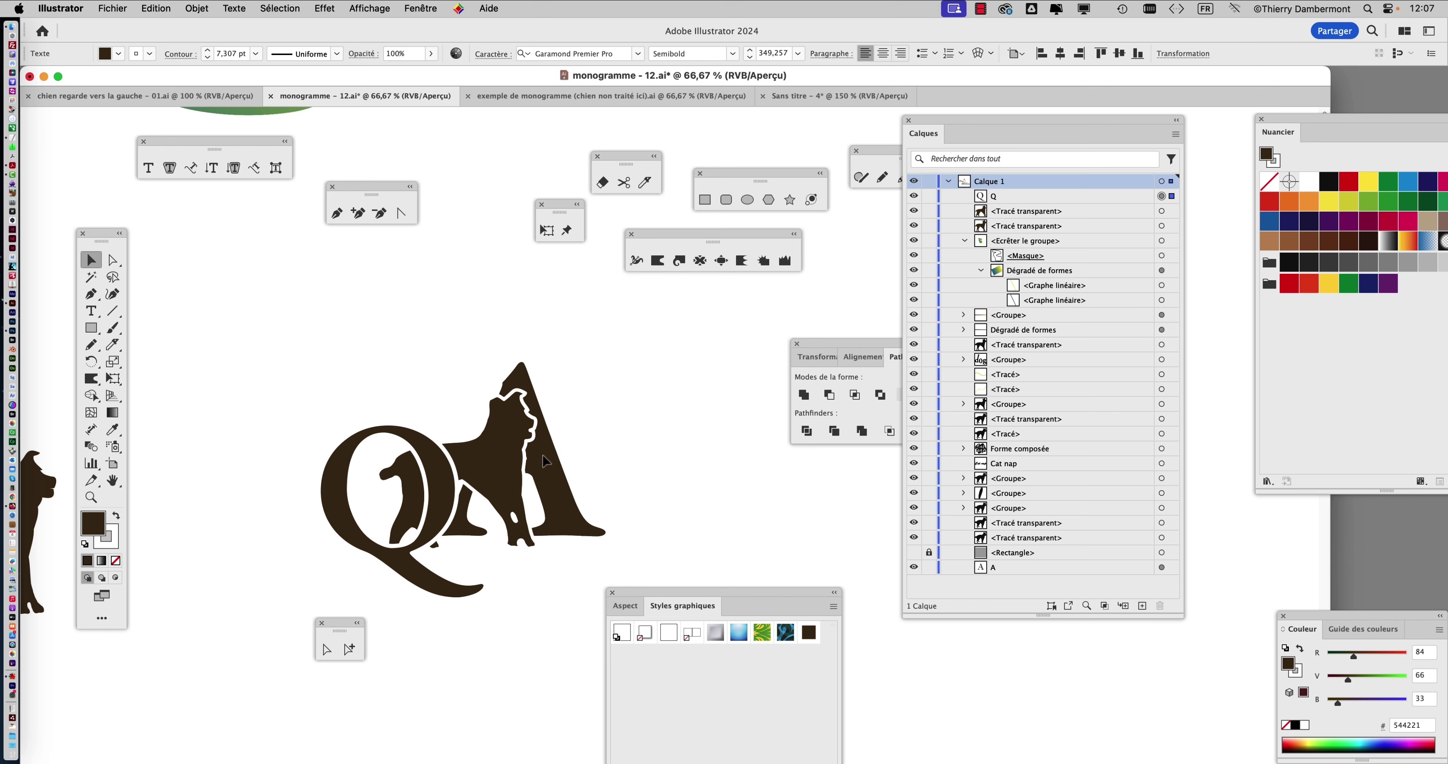
click(543, 455)
click(613, 483)
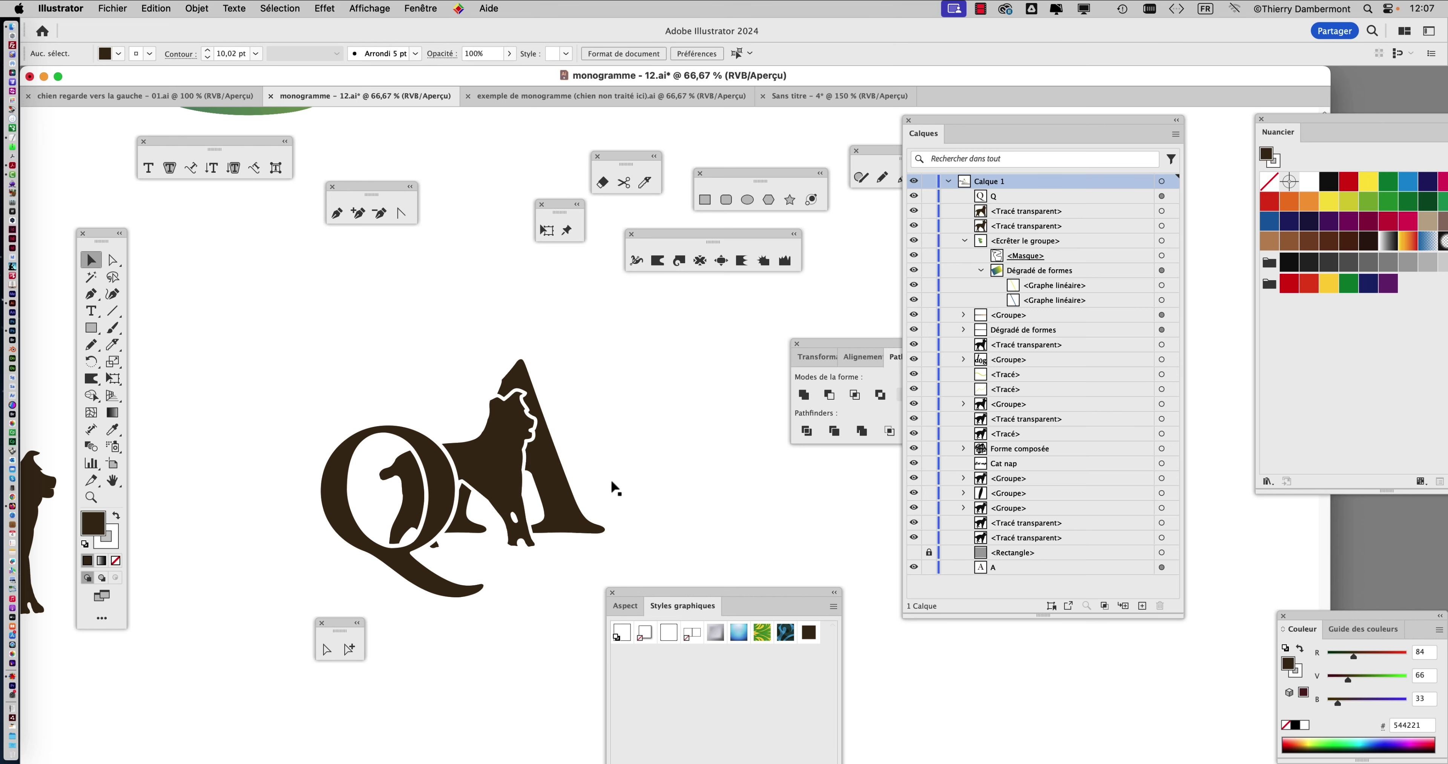
drag(449, 498, 447, 487)
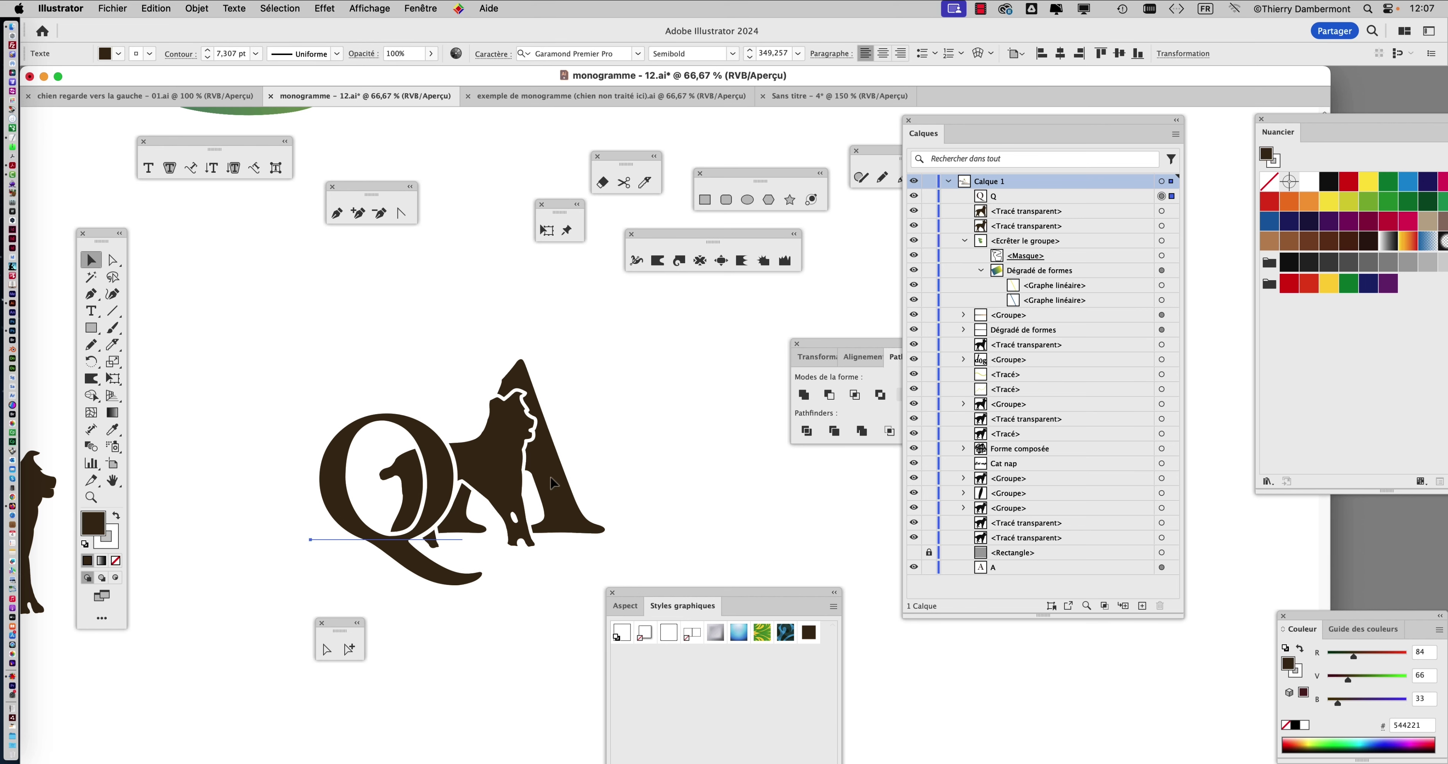
drag(550, 477, 587, 517)
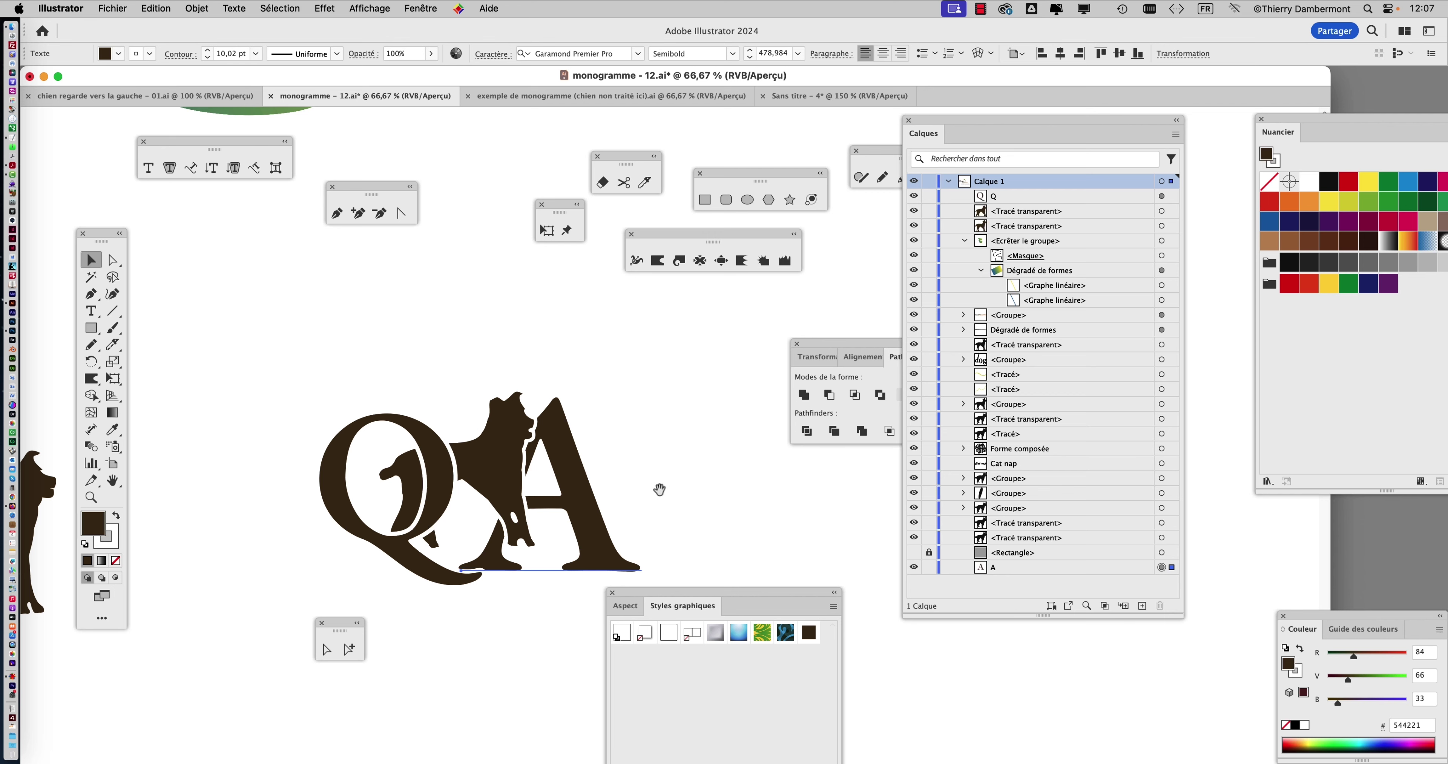
Move the dog down and slightly right between the letters, and lower the Q and the A slightly to match.
scroll(535, 427, down, 3)
drag(536, 426, 524, 457)
click(598, 568)
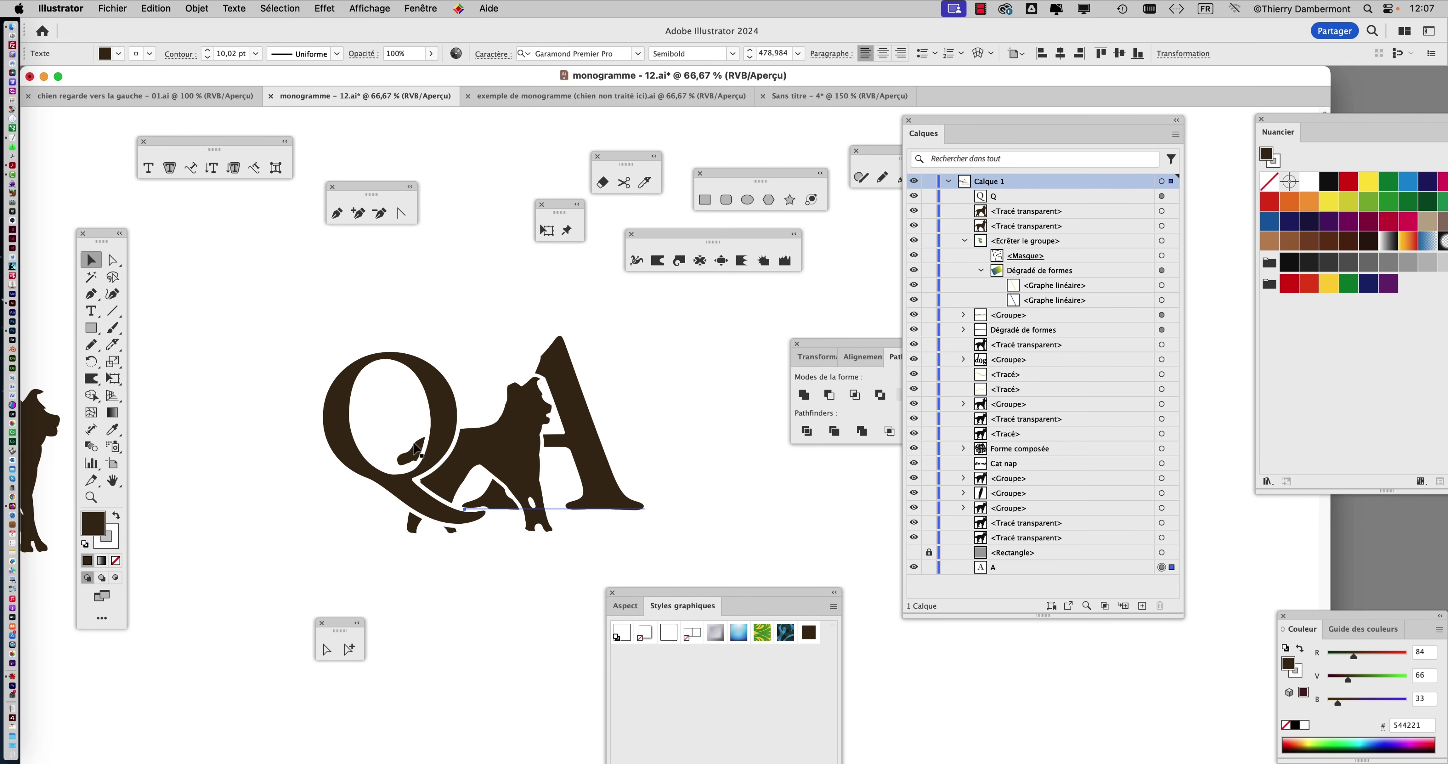
mouse_move(432, 446)
mouse_down()
mouse_move(400, 442)
mouse_move(476, 438)
mouse_move(432, 453)
mouse_up()
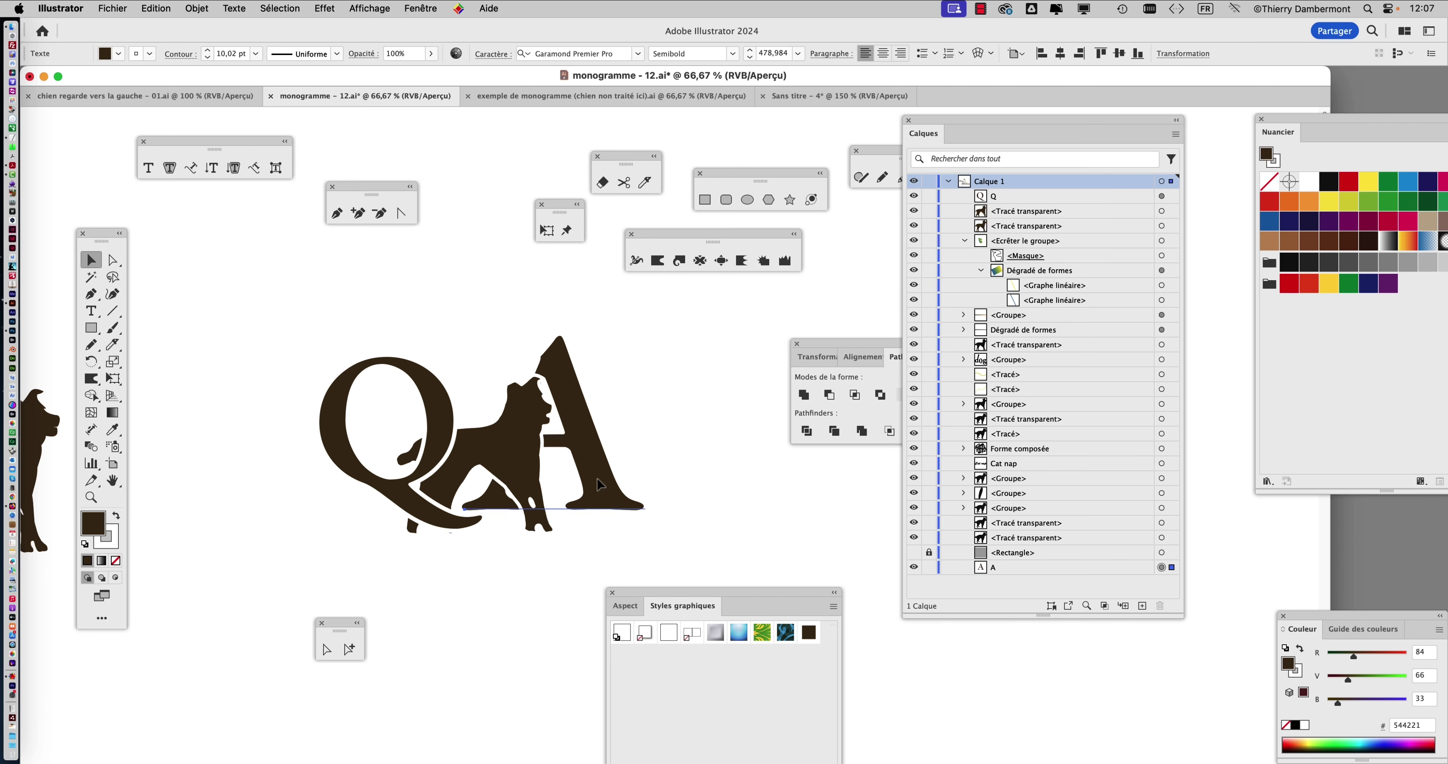
drag(601, 484, 604, 501)
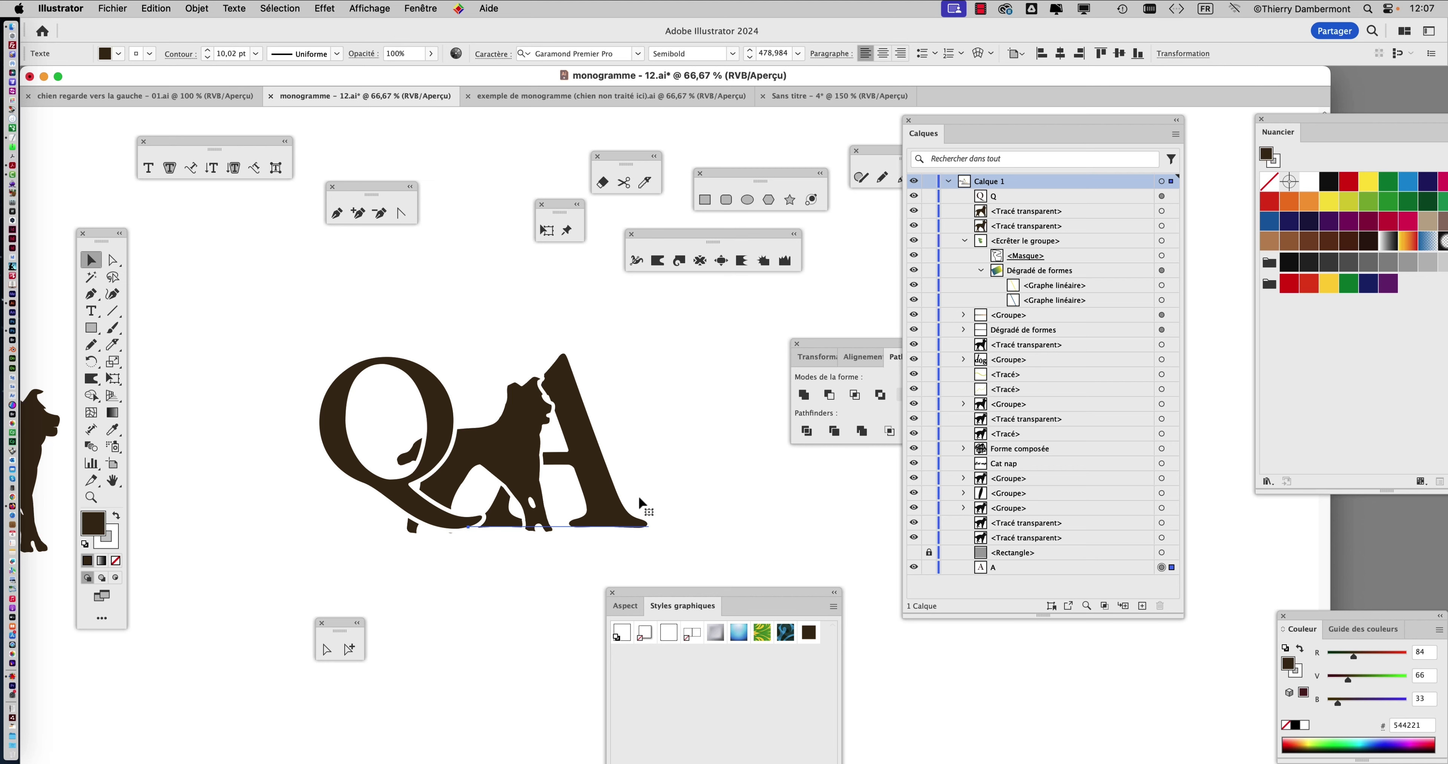
scroll(626, 491, up, 4)
scroll(627, 491, down, 1)
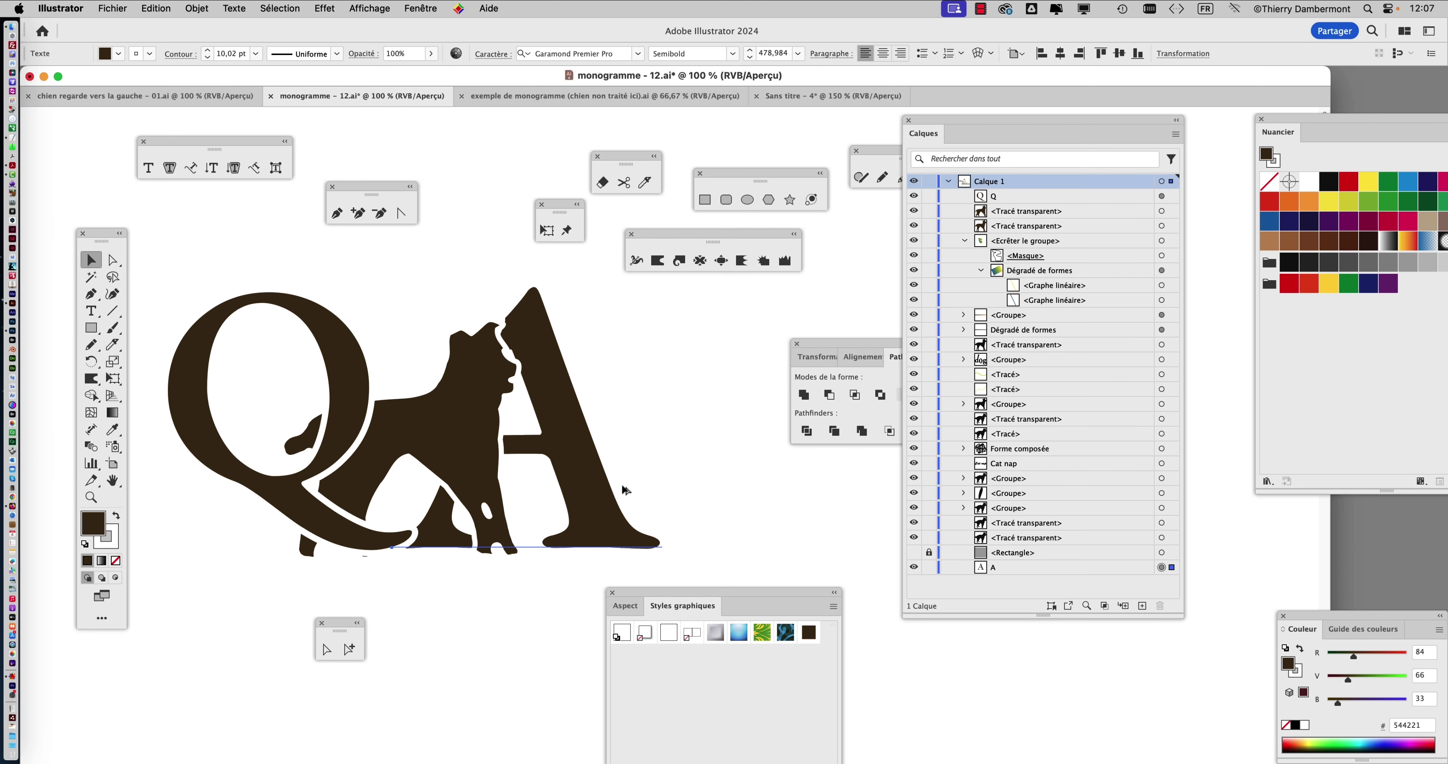
scroll(627, 491, down, 1)
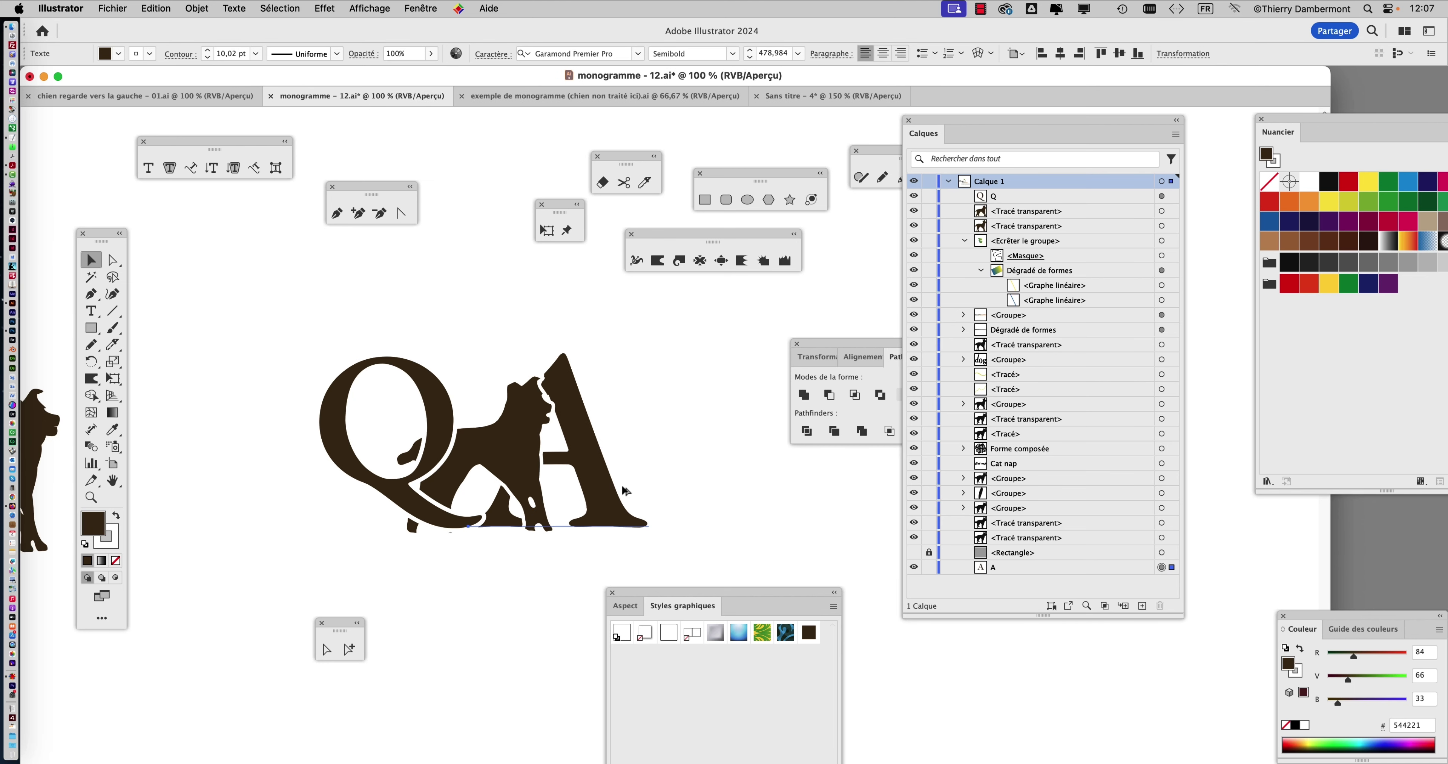
click(134, 8)
click(194, 159)
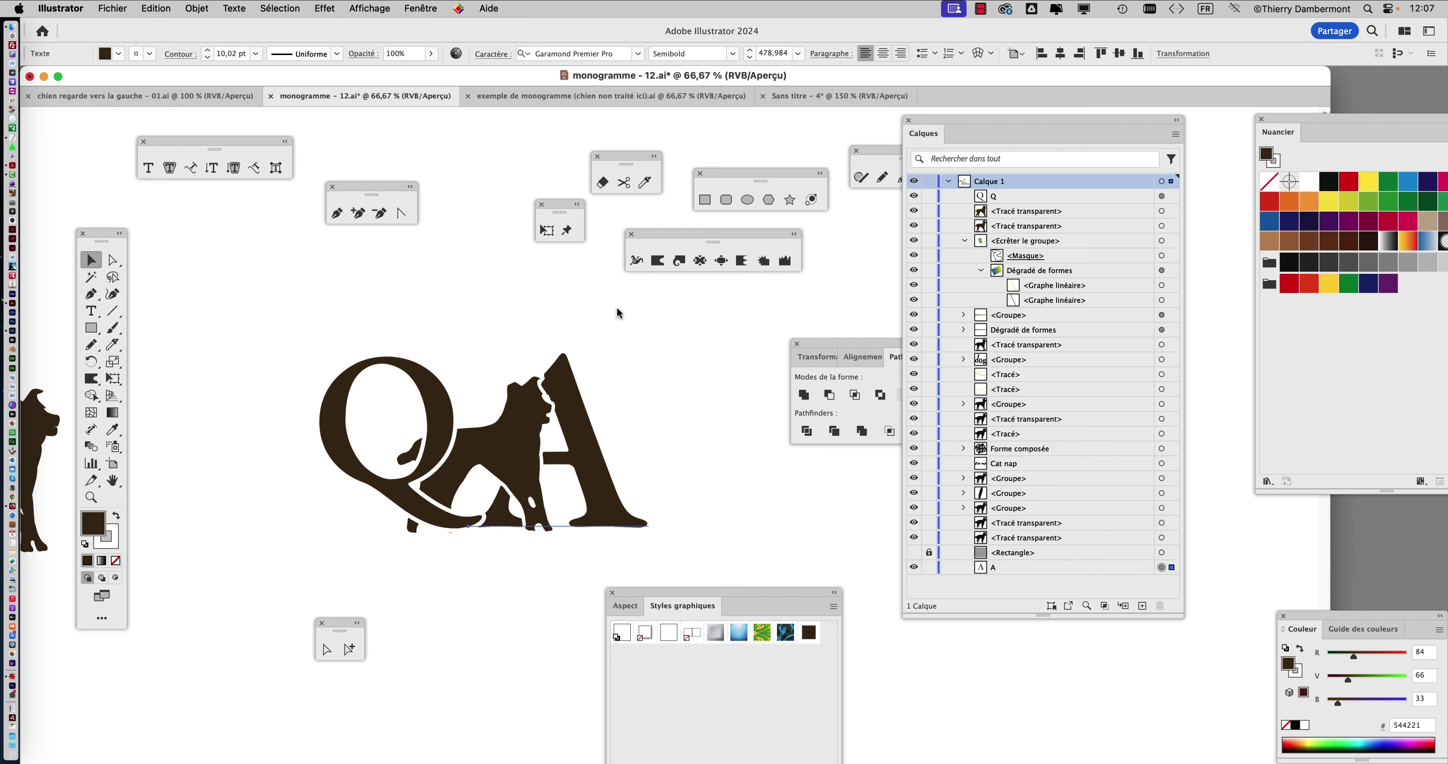
Save the document as monogramme - 13.ai in Adobe Illustrator format.
click(871, 145)
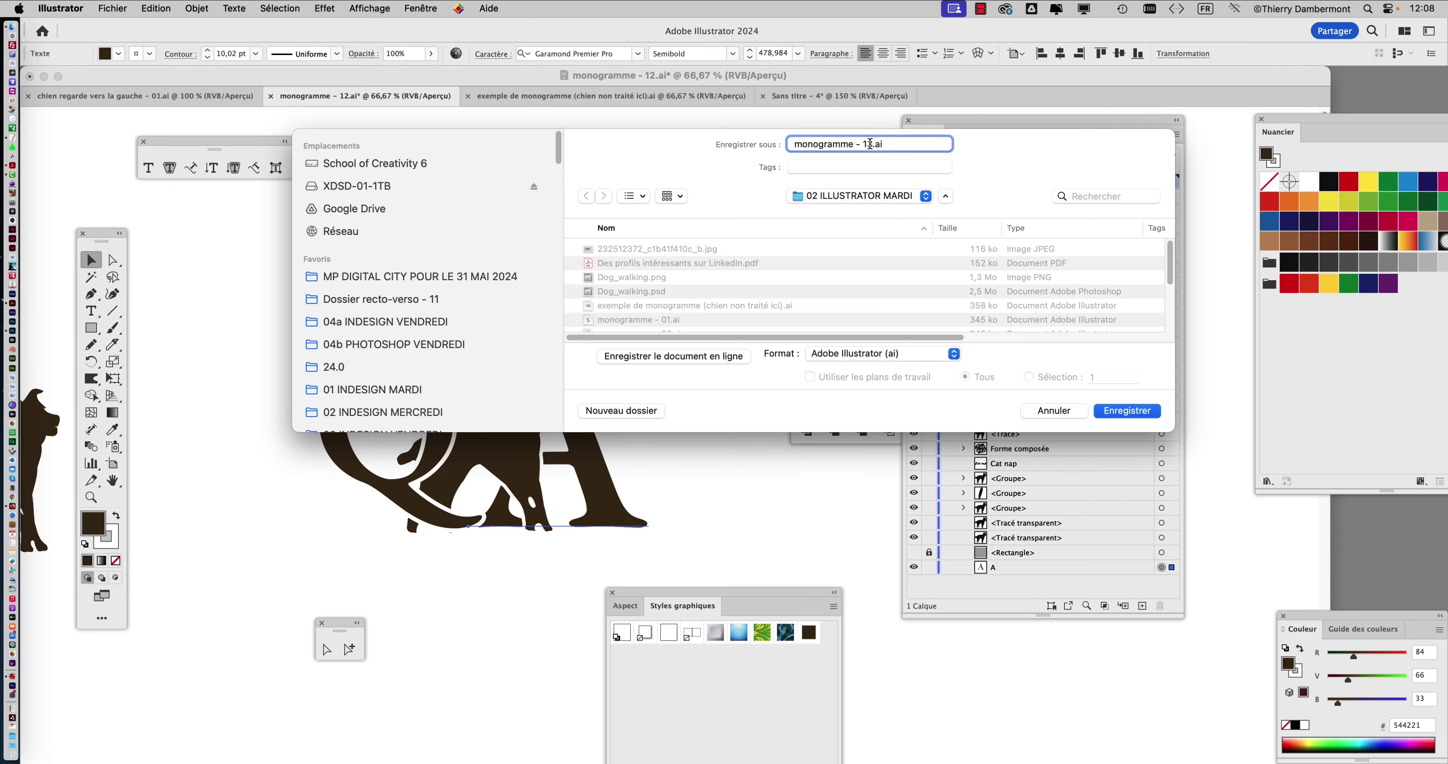
text(3)
click(1128, 411)
click(925, 532)
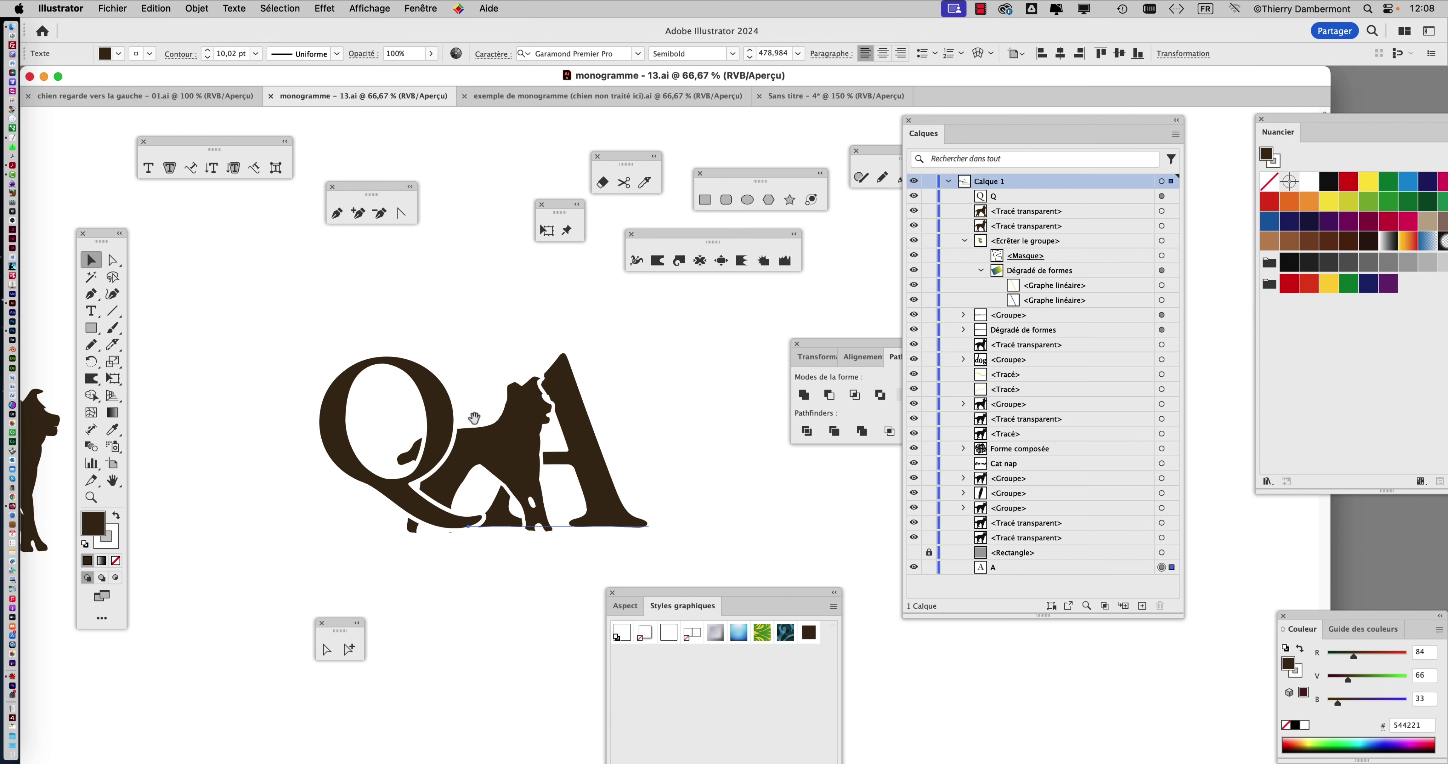
Duplicate the Q above the dog monogram and add an A to the copy so the text reads QA.
scroll(466, 419, up, 5)
scroll(466, 419, left, 2)
drag(471, 500, 368, 315)
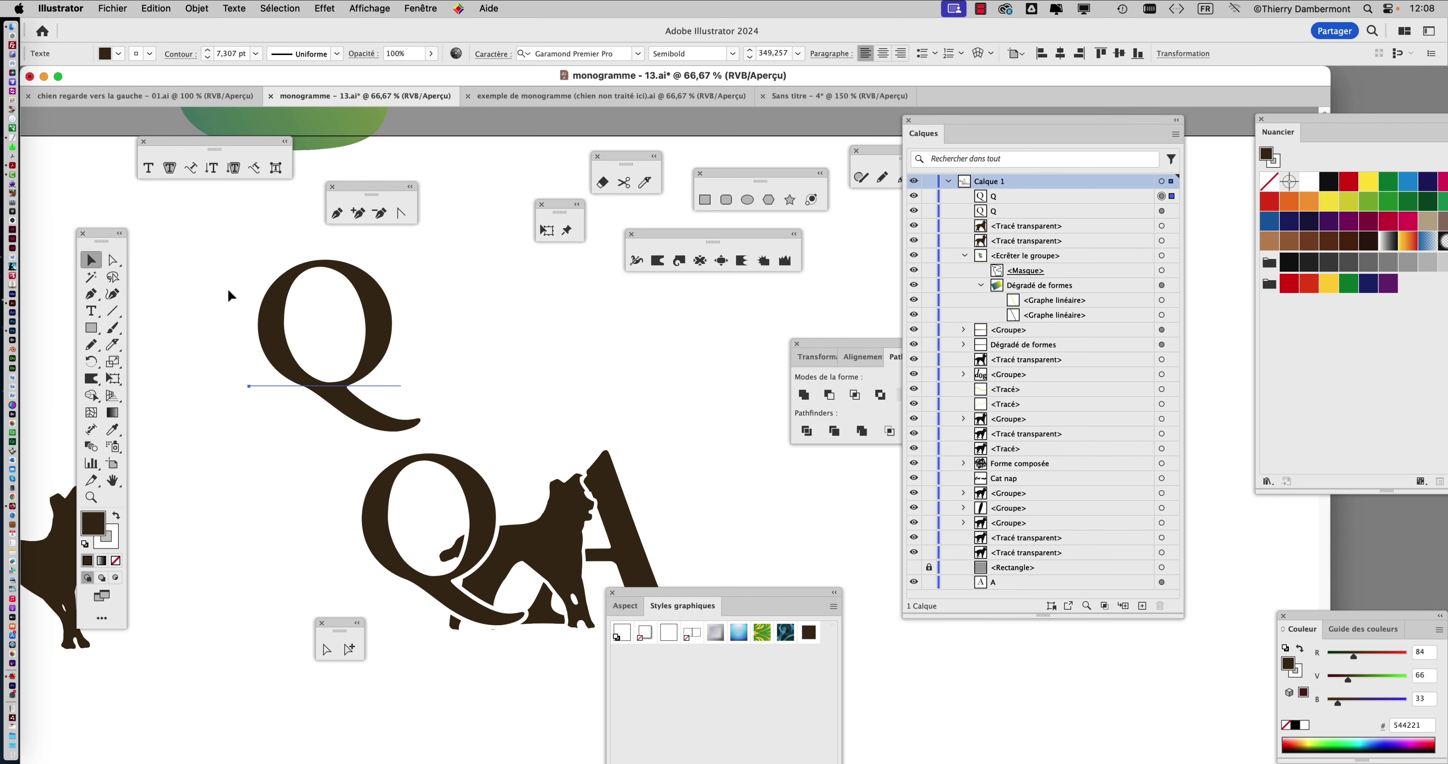
click(91, 310)
click(394, 352)
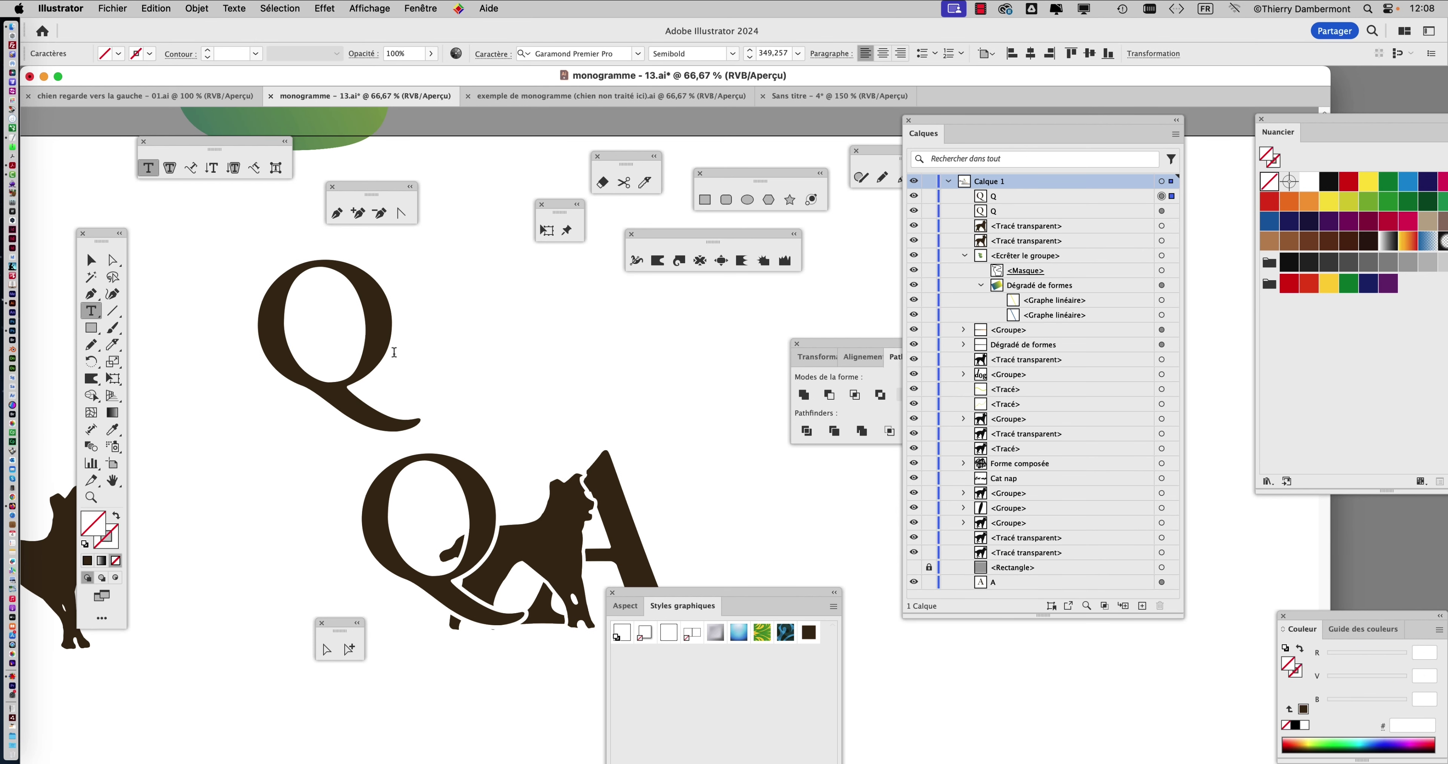
text(A)
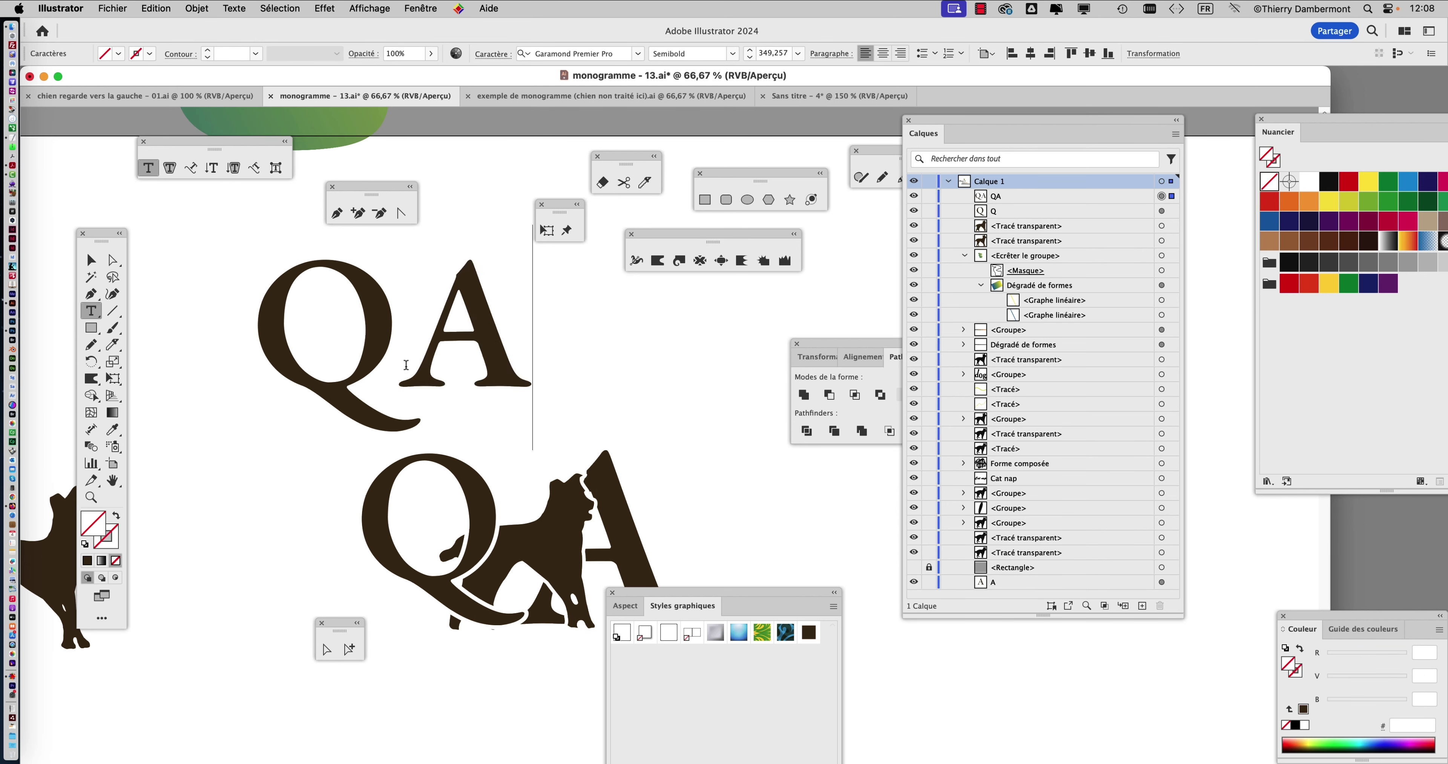
click(91, 260)
Move the QA text to the empty area right of the dog monogram and duplicate it just below.
scroll(288, 472, down, 2)
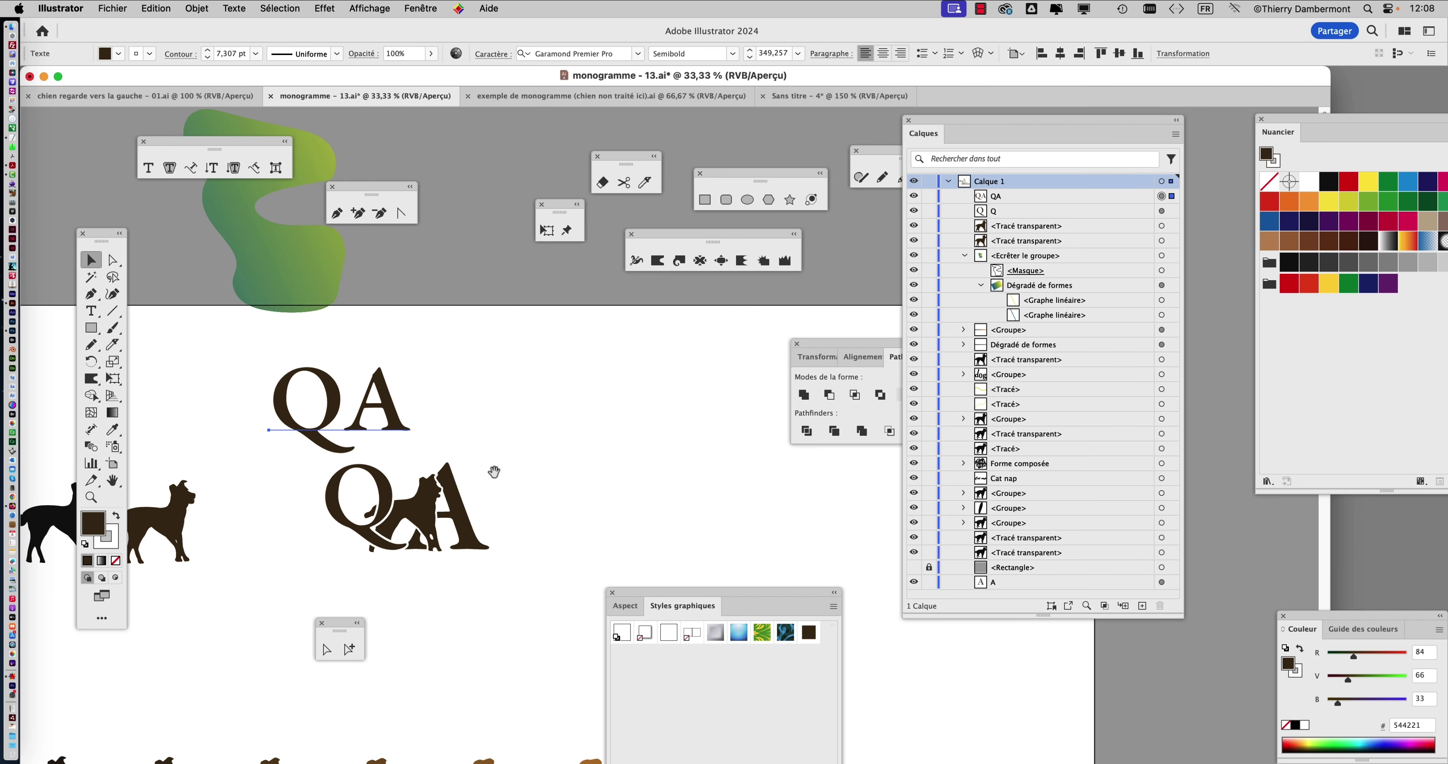
drag(492, 475, 304, 421)
drag(169, 423, 515, 433)
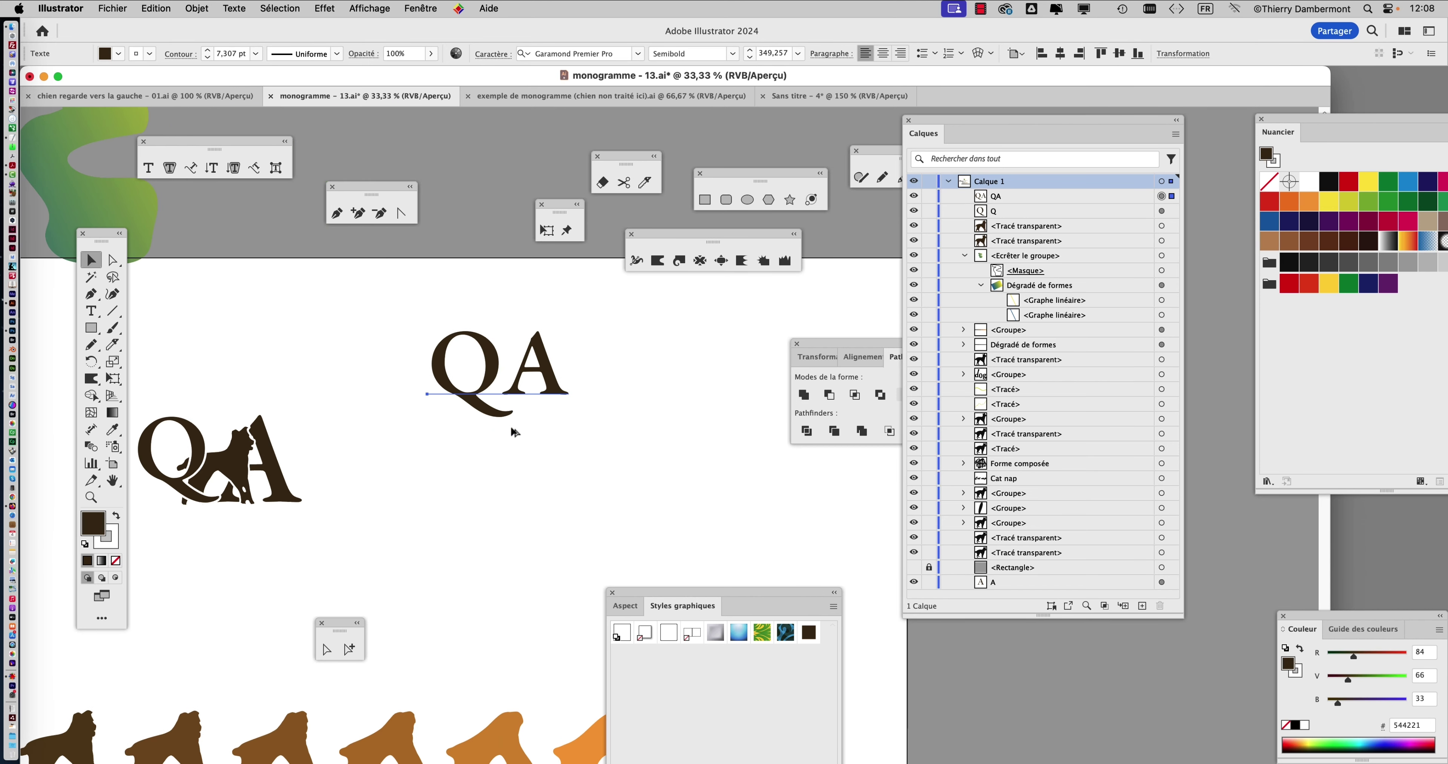
alt+drag(498, 377, 496, 502)
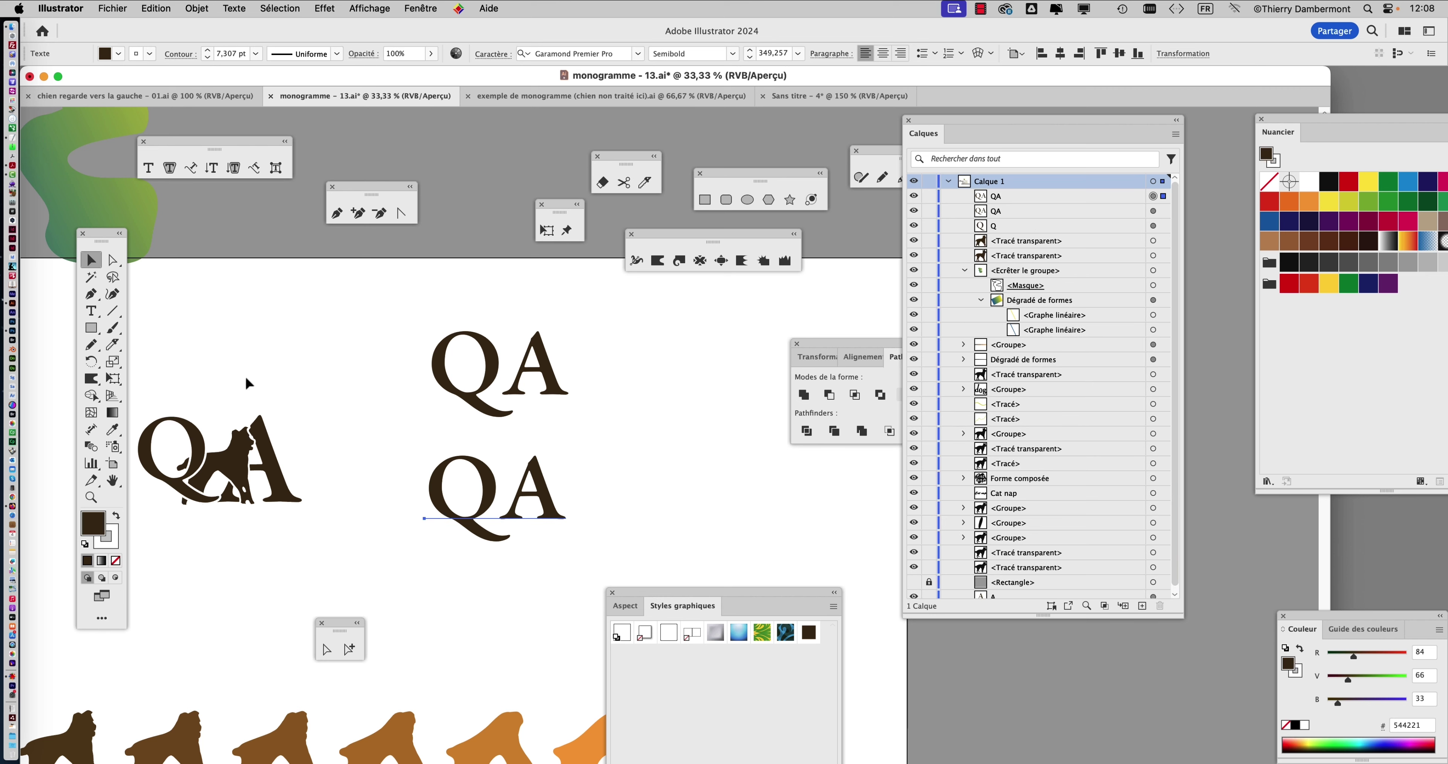
Reduce the upper QA text to the letter Q and the lower copy to the letter A.
click(91, 311)
click(508, 376)
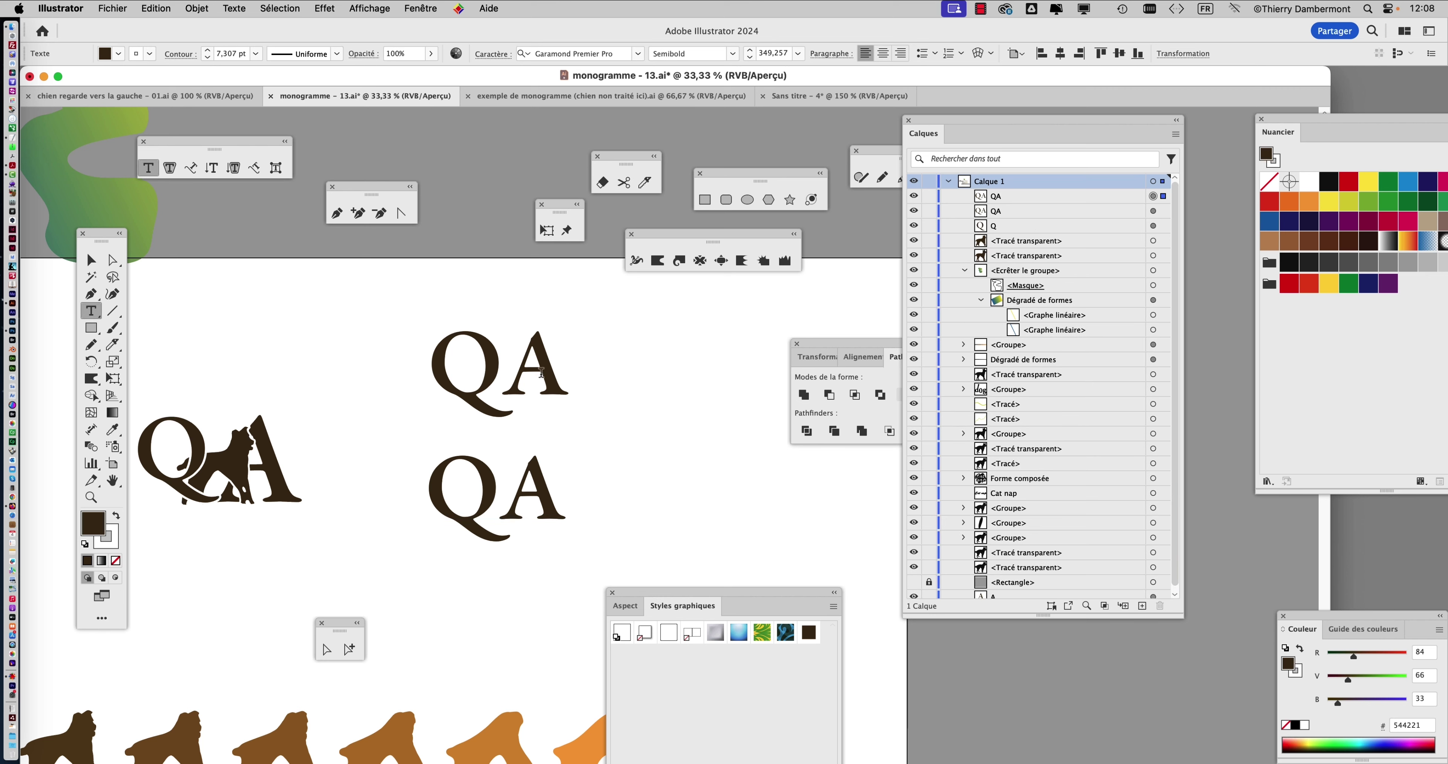
key(Delete)
drag(502, 489, 523, 392)
key(BackSpace)
Place the single A in front of the left part of the single Q so the letters interlace, and deselect.
click(90, 259)
mouse_move(491, 349)
mouse_down()
mouse_move(395, 410)
mouse_move(513, 347)
mouse_up()
drag(425, 322, 509, 387)
key(super+plus)
click(666, 392)
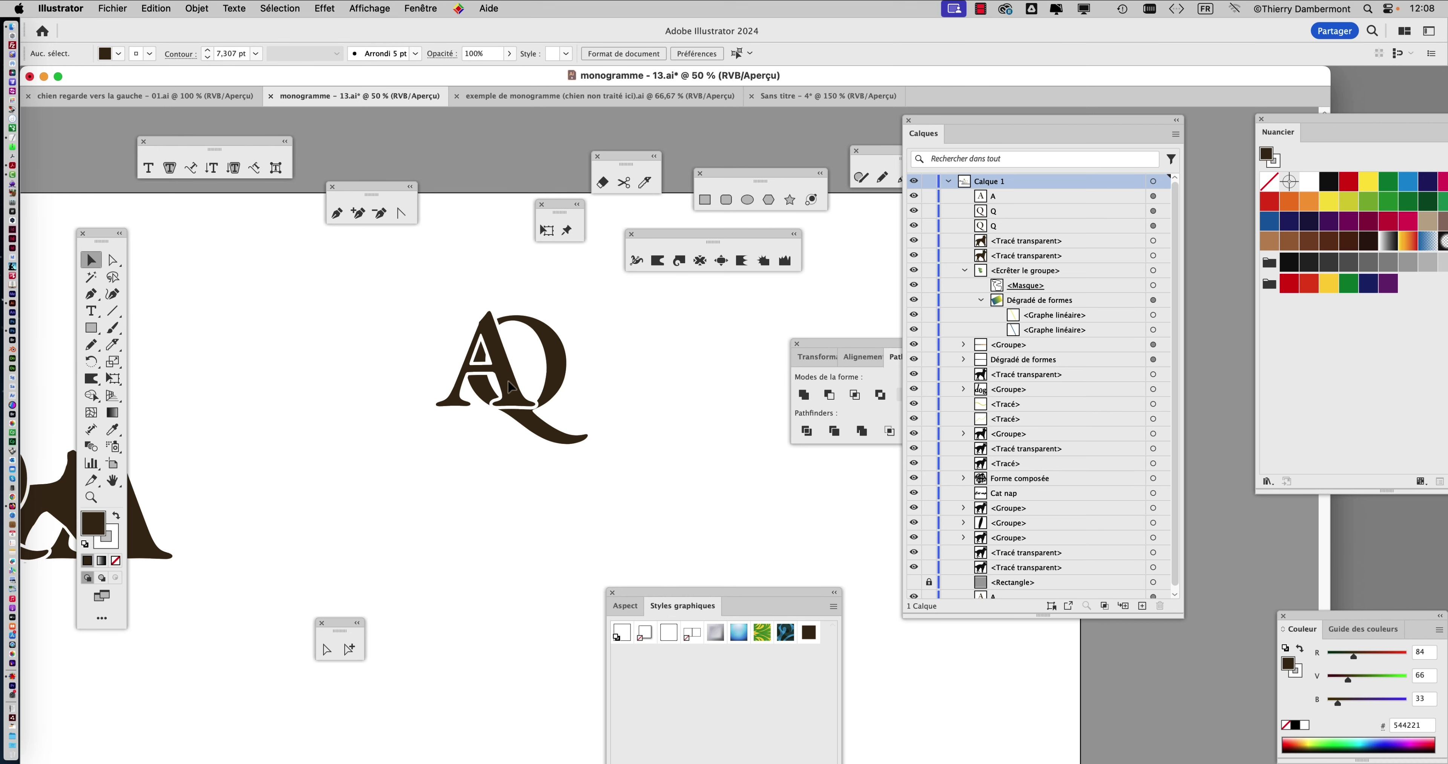
Nudge the A slightly down and left over the Q in the interlaced monogram.
click(511, 386)
key(super+plus)
key(super+plus)
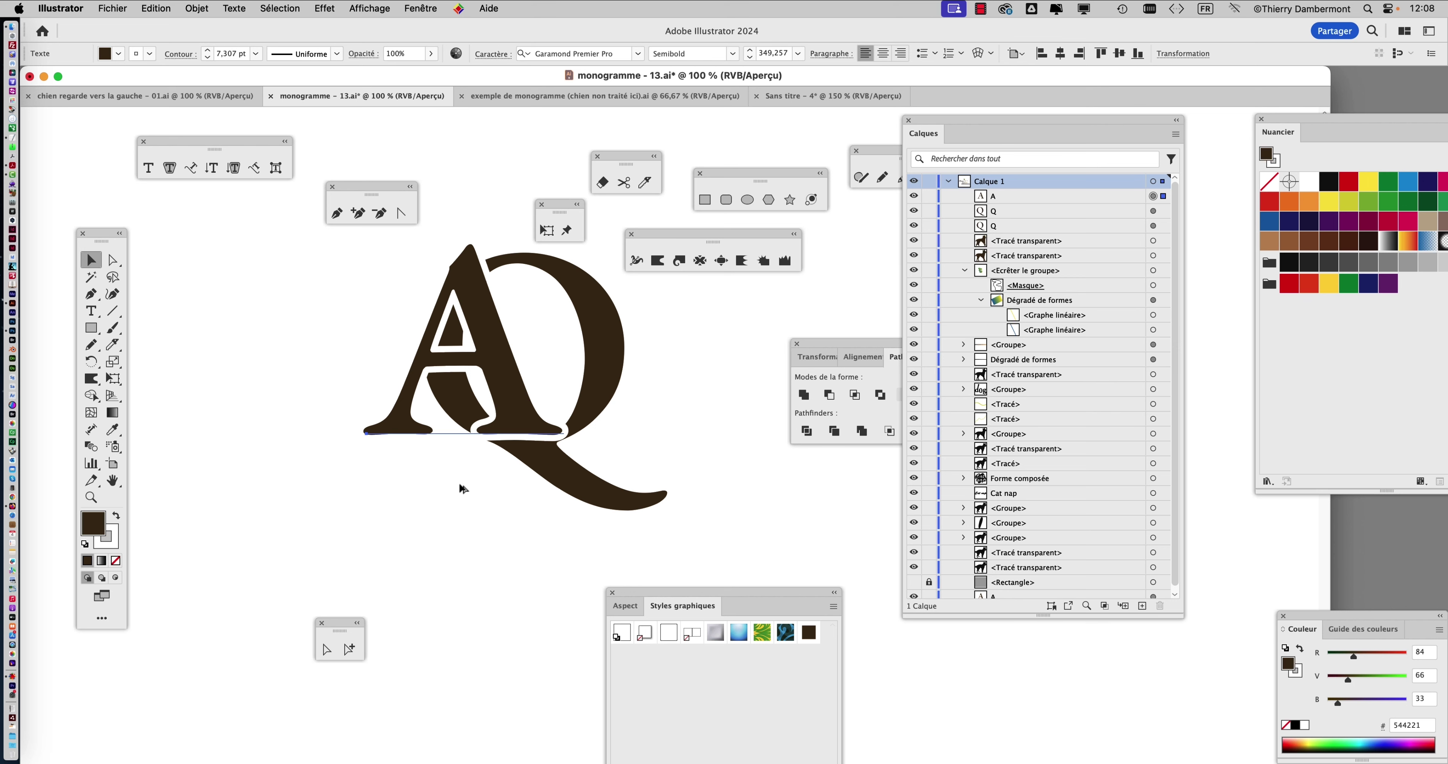
mouse_move(511, 401)
mouse_down()
mouse_move(511, 429)
mouse_move(507, 407)
mouse_up()
scroll(474, 508, down, 2)
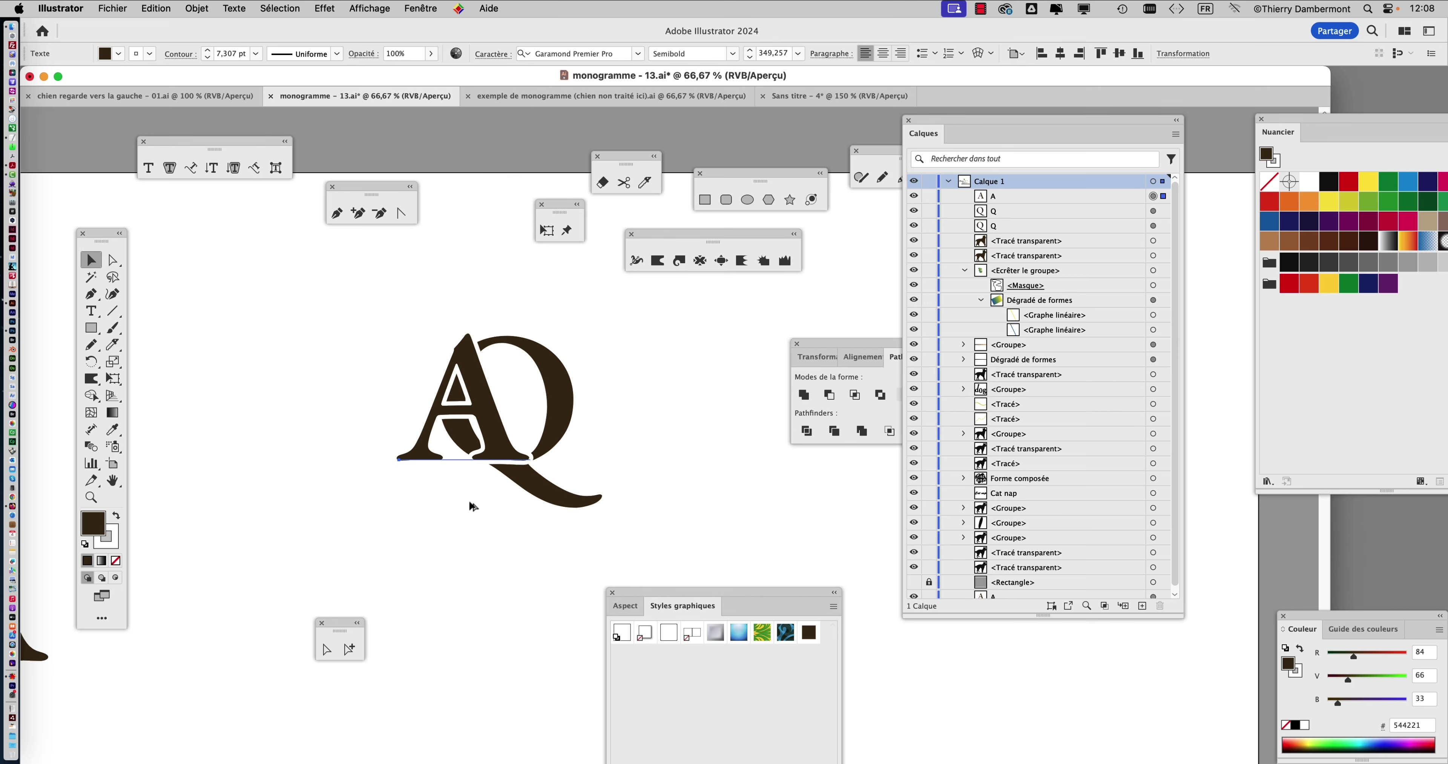
Select both the A and the Q of the dog monogram.
drag(469, 509, 676, 513)
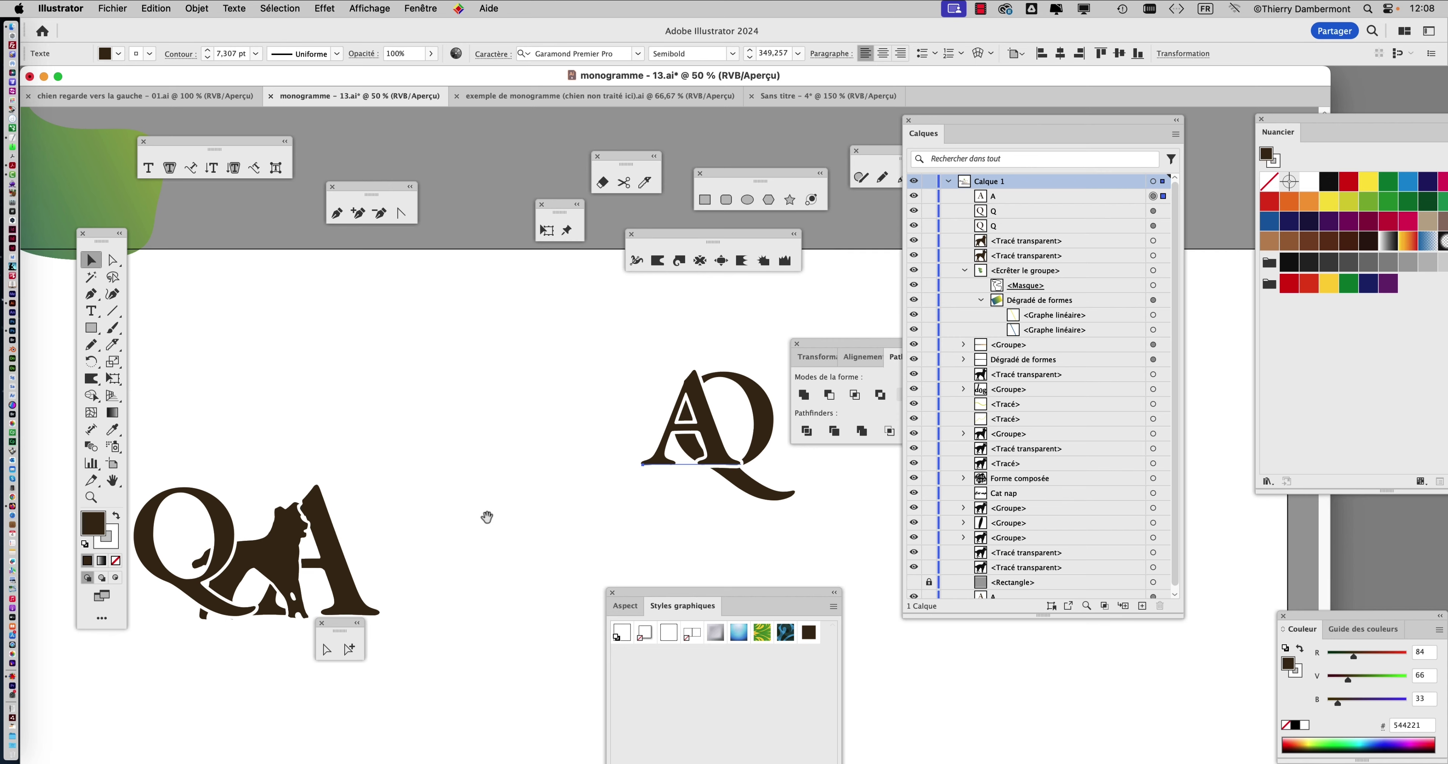
scroll(542, 413, up, 3)
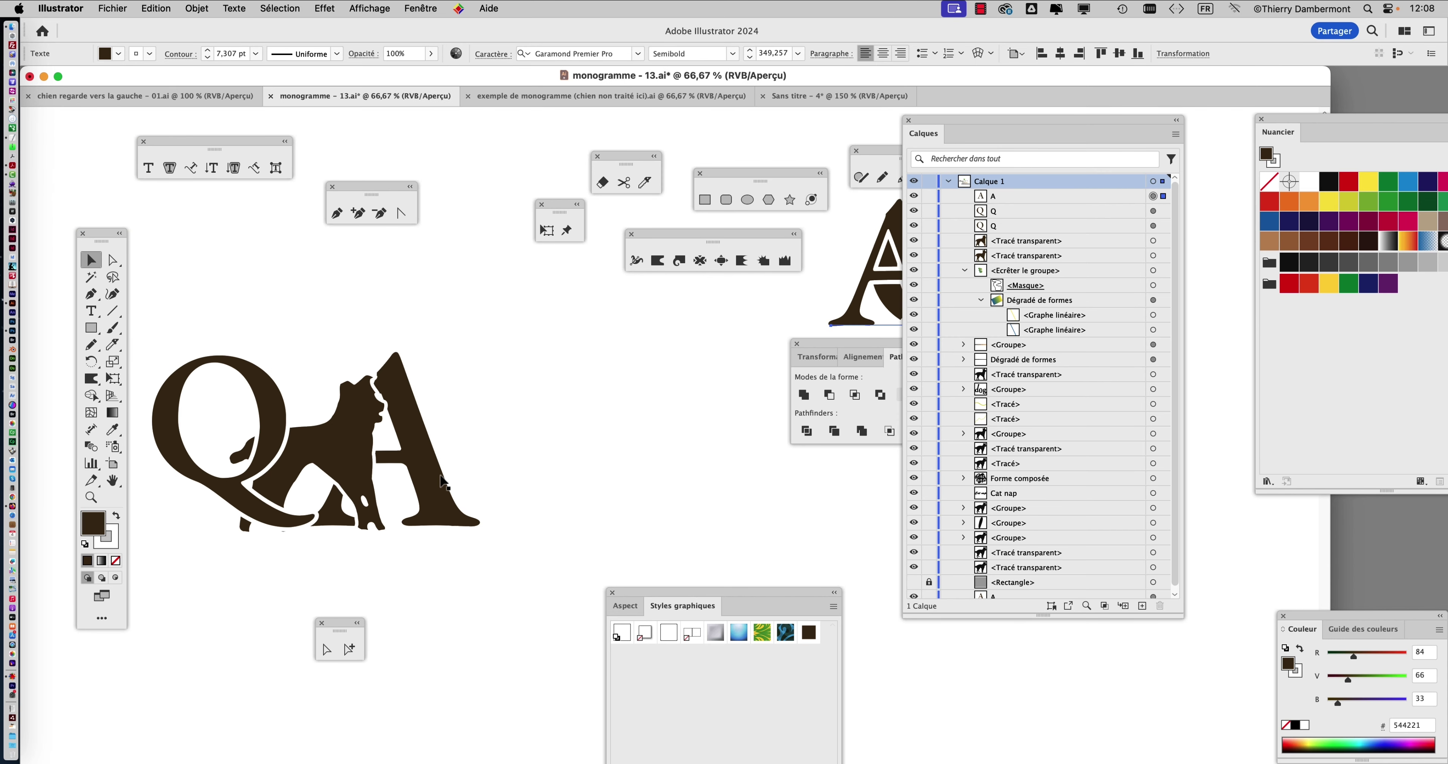
click(431, 473)
shift+click(278, 426)
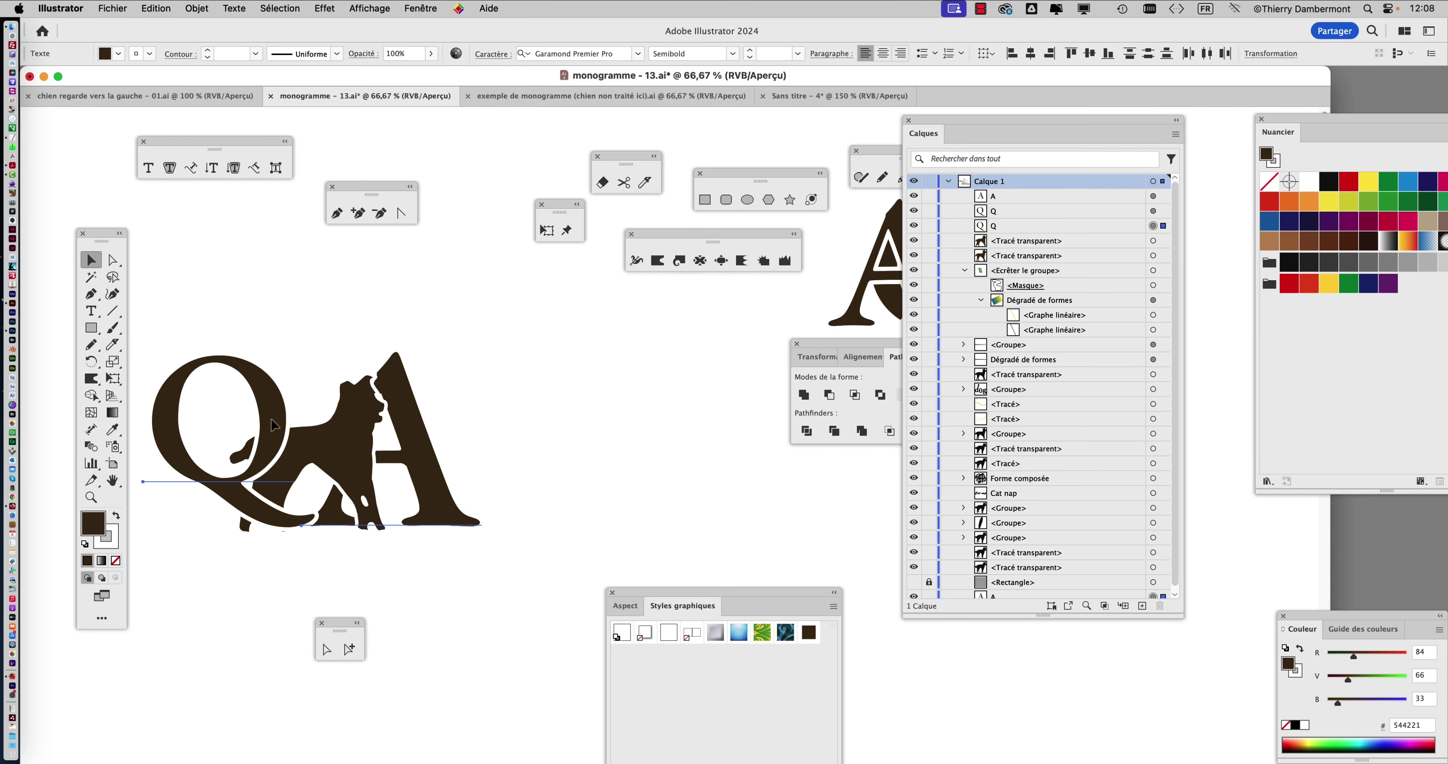
click(118, 384)
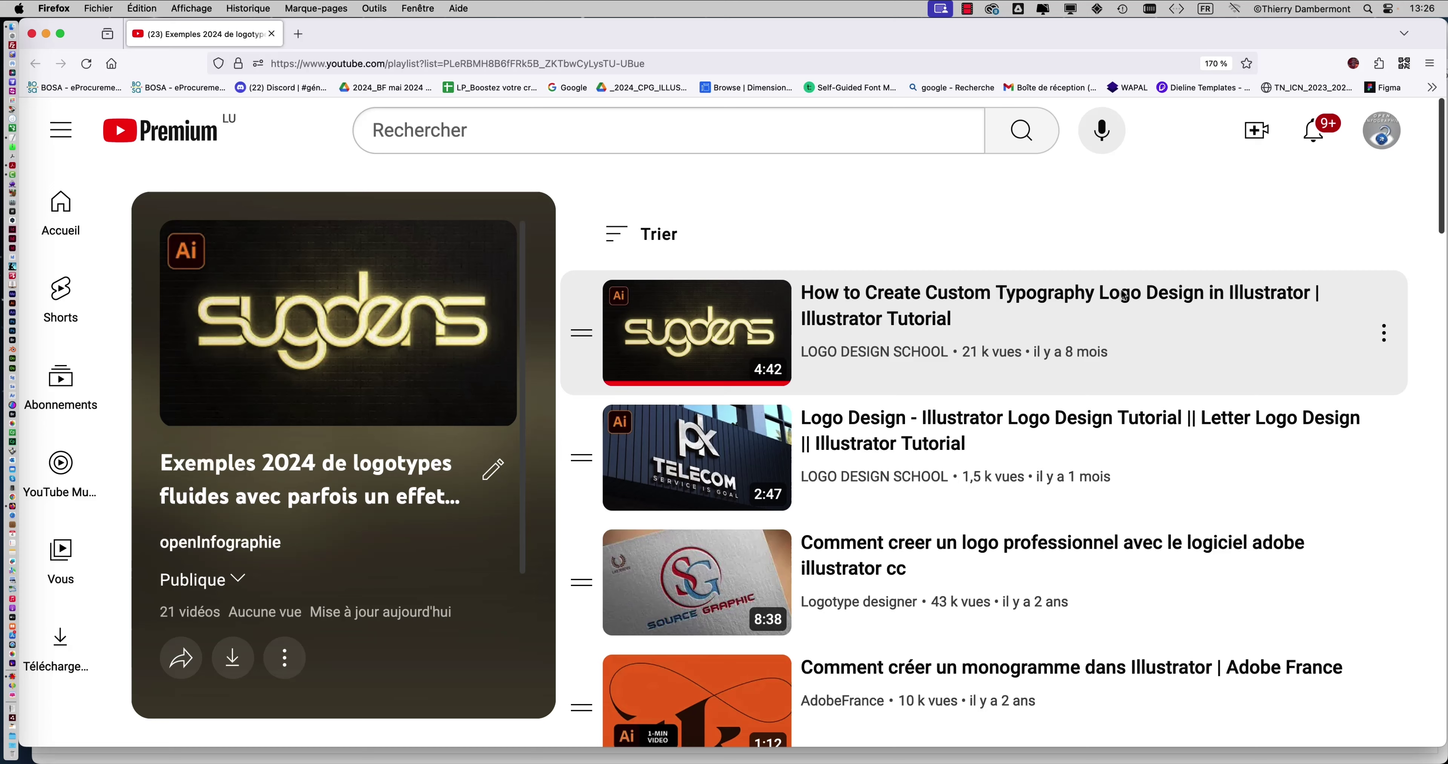
Display the YouTube playlist page's QR code in Firefox, and highlight the short bit.ly link in the TextEdit document.
click(1404, 63)
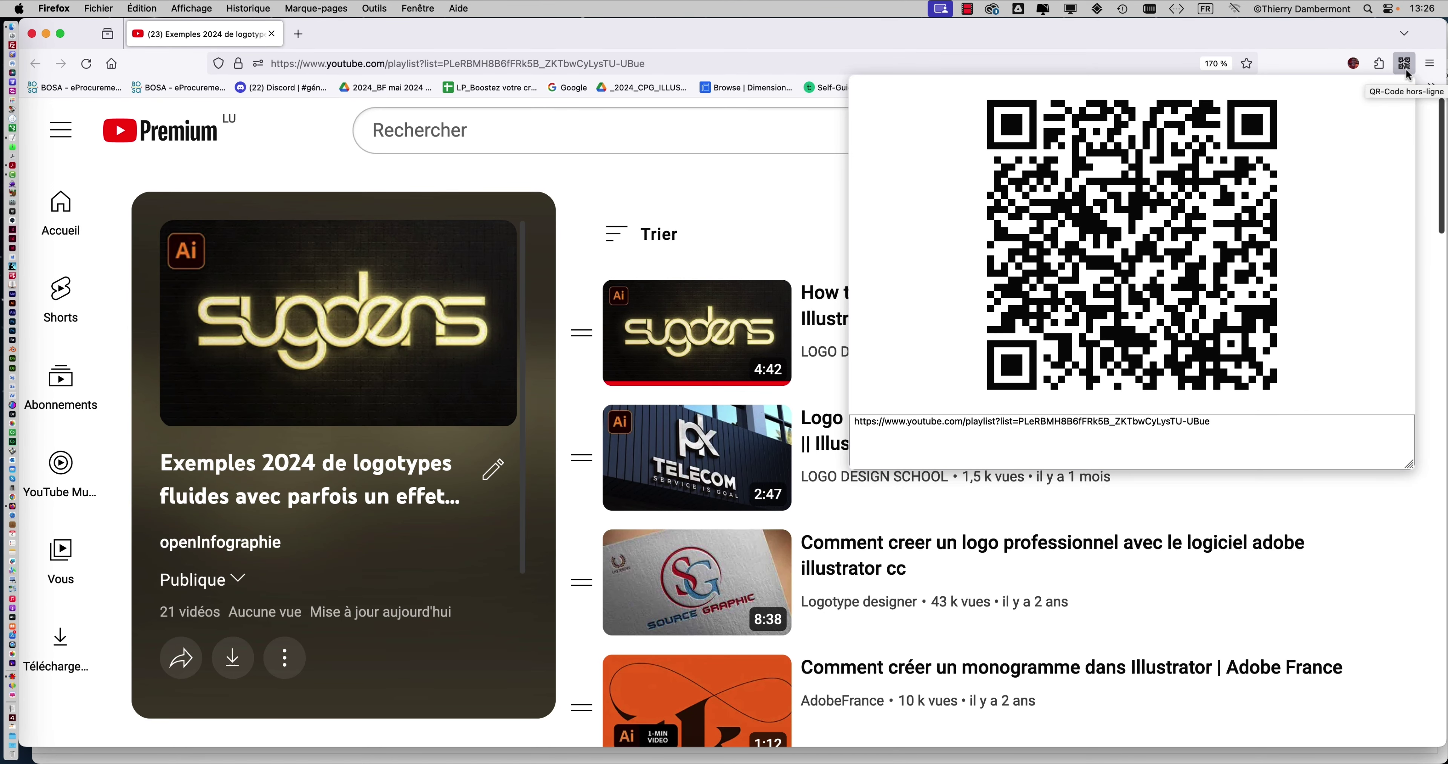
click(709, 199)
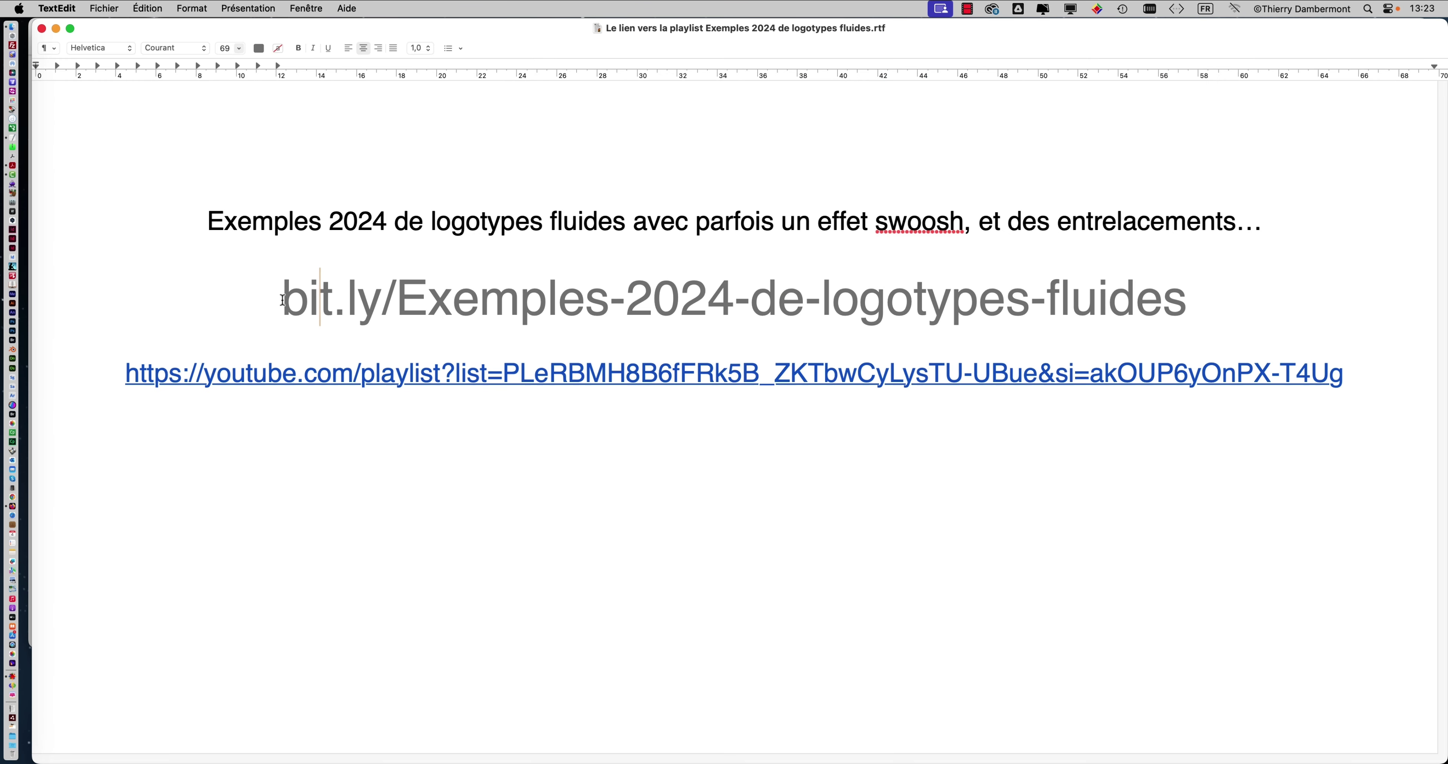
drag(281, 299, 1183, 300)
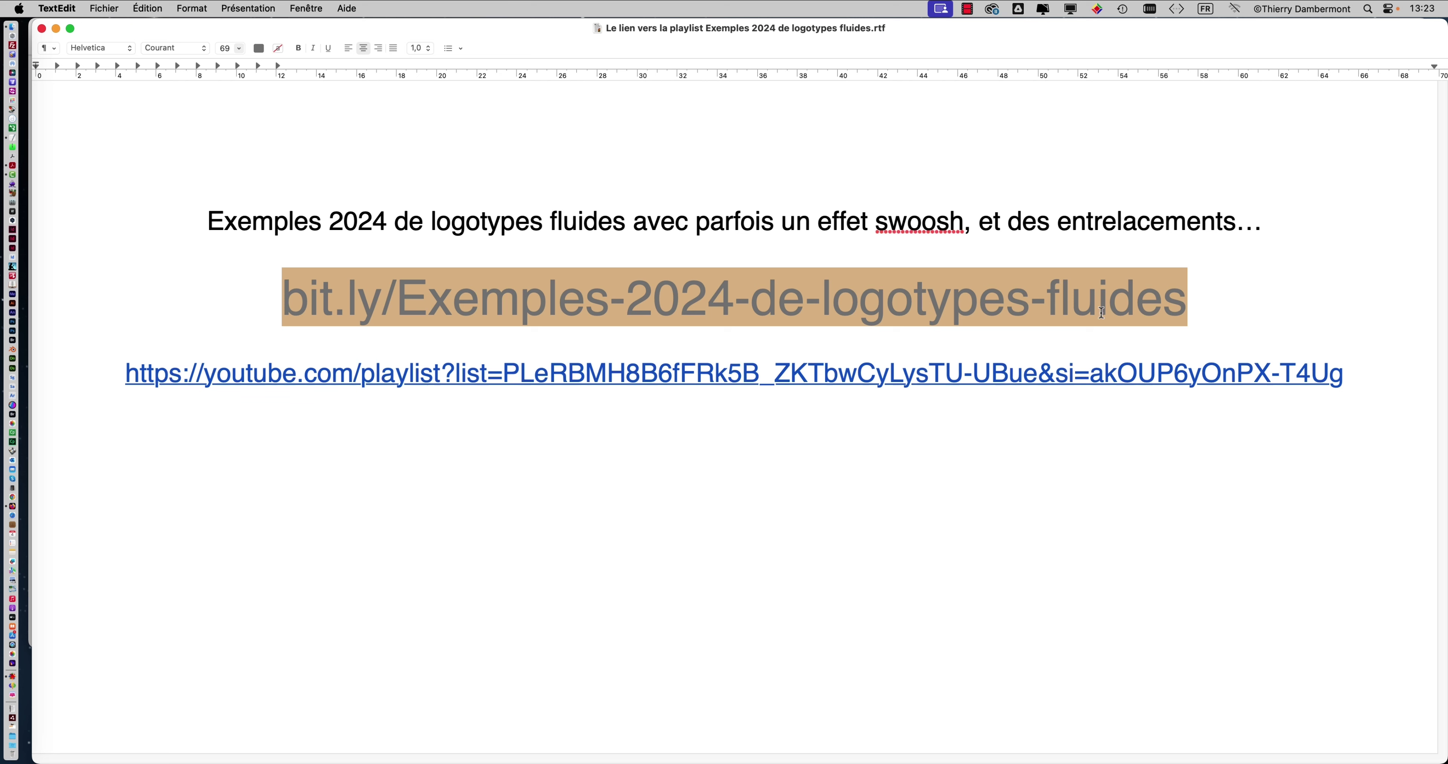
Open the full YouTube playlist link in Firefox, align the window with the screen's top edge and enlarge the page to 170 %.
click(857, 382)
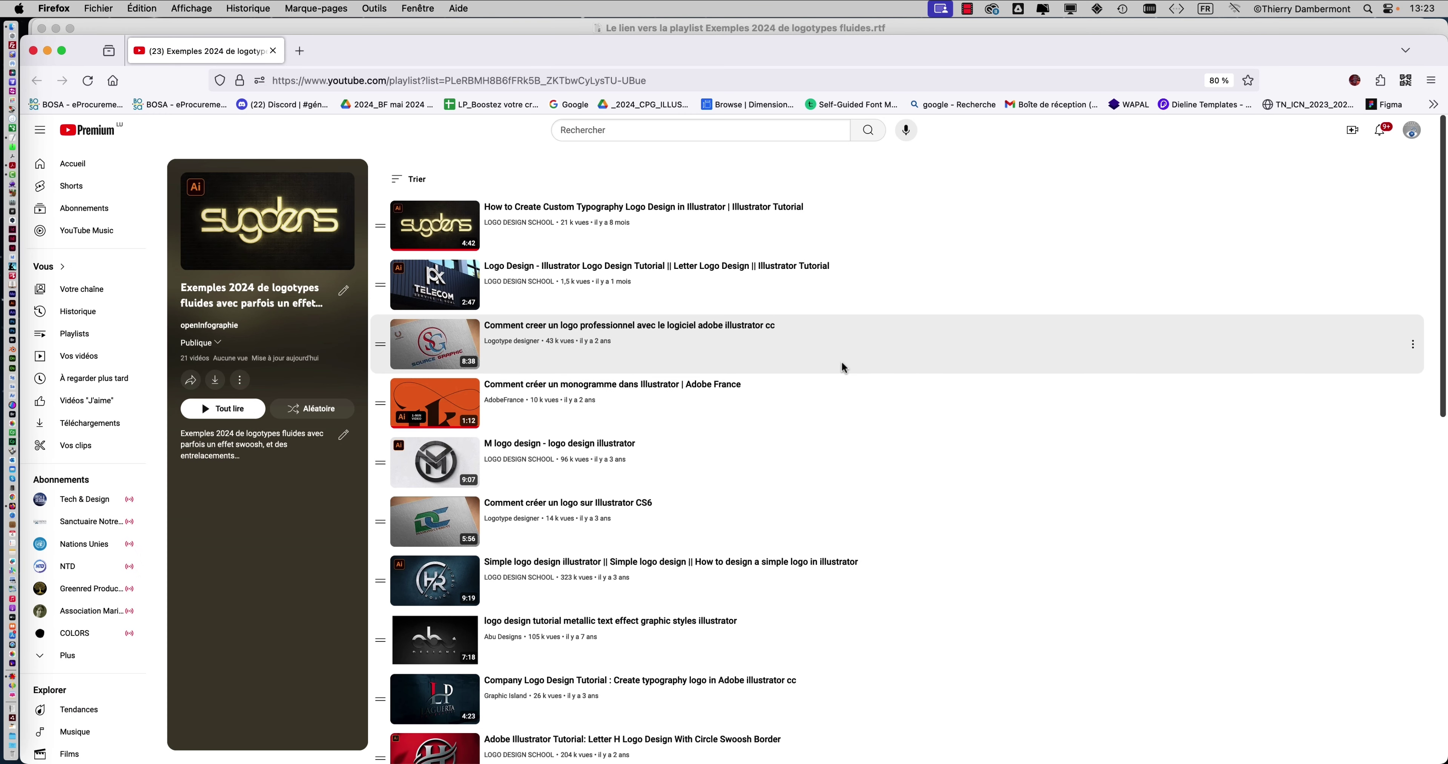
drag(362, 42, 360, 26)
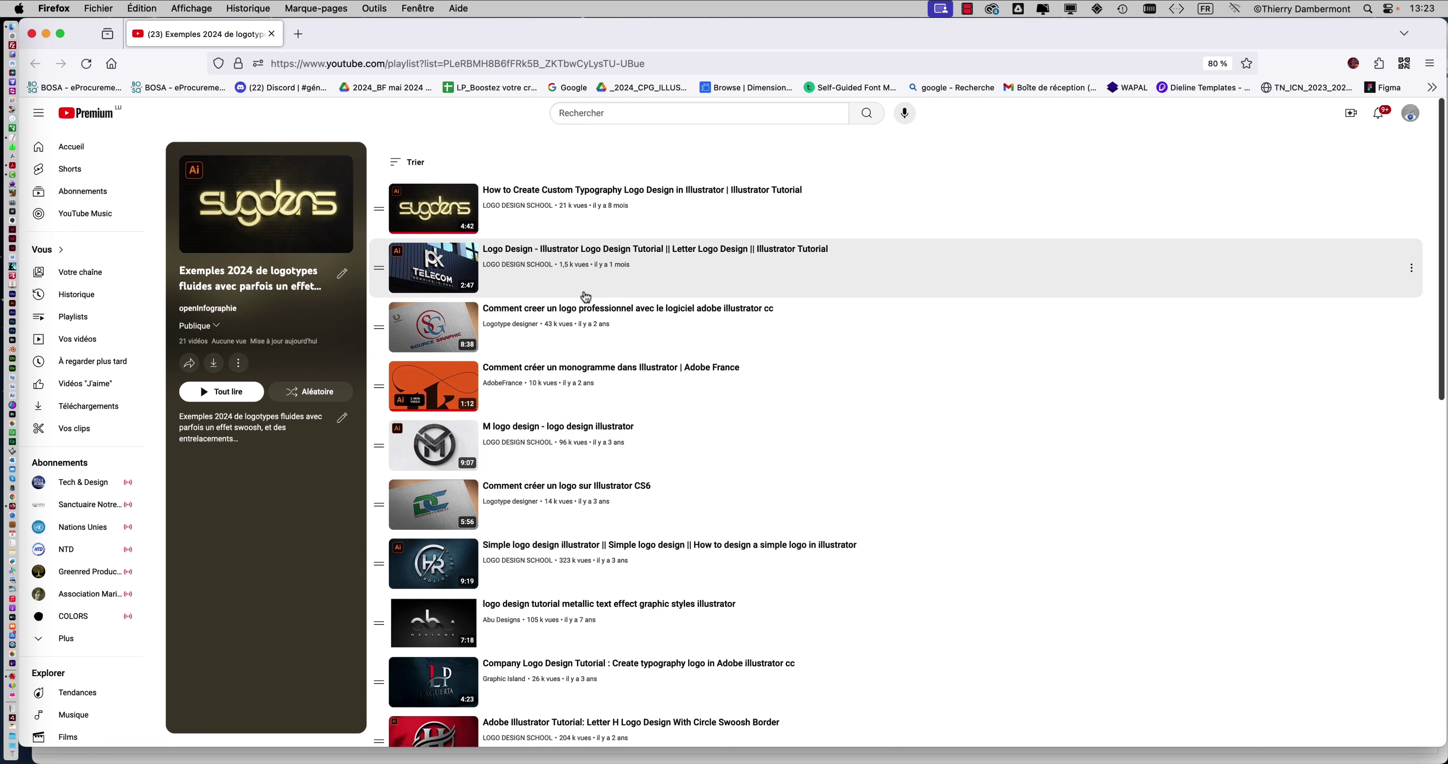
key(super+plus)
key(super+plus)
key(super+plus)
key(super+plus)
key(super+plus)
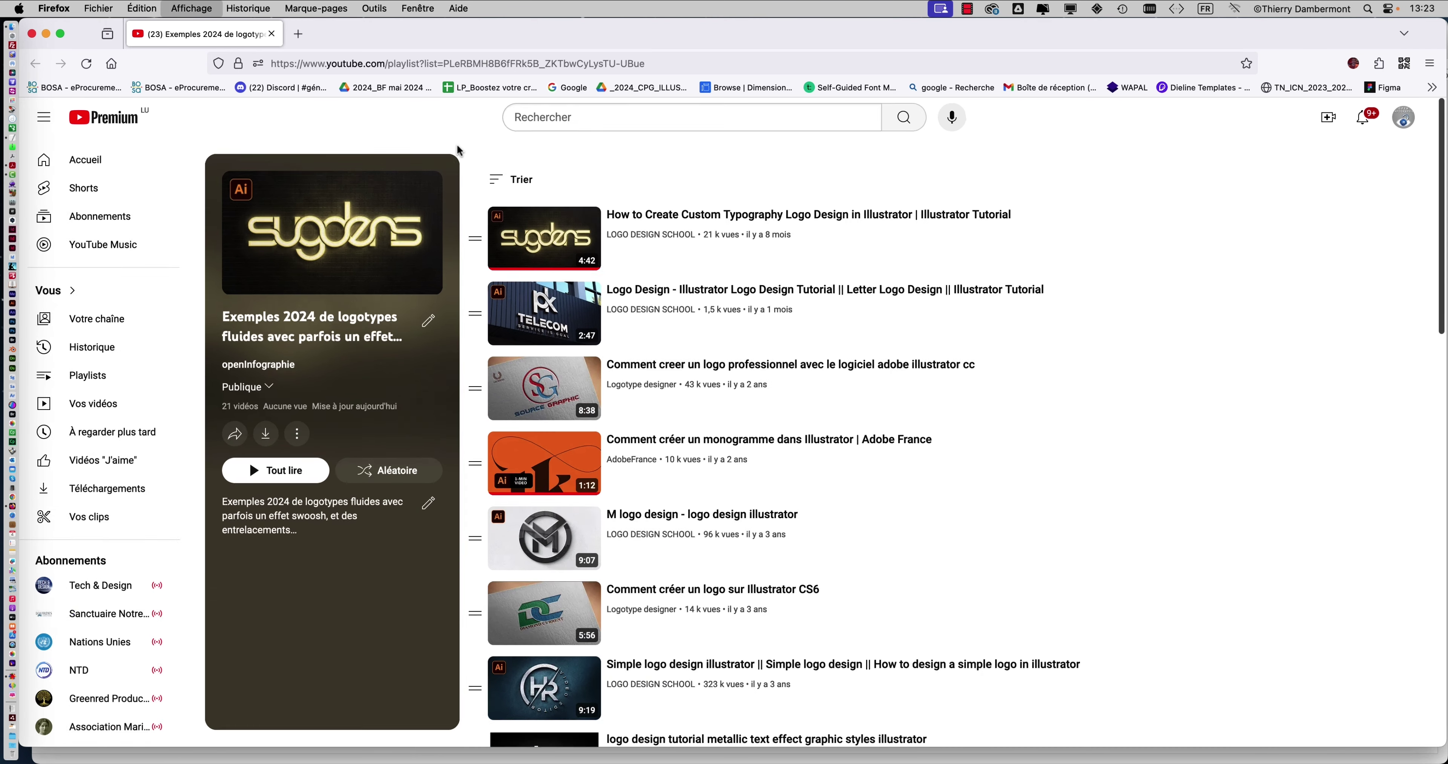
key(super+plus)
key(super+plus)
key(super+plus)
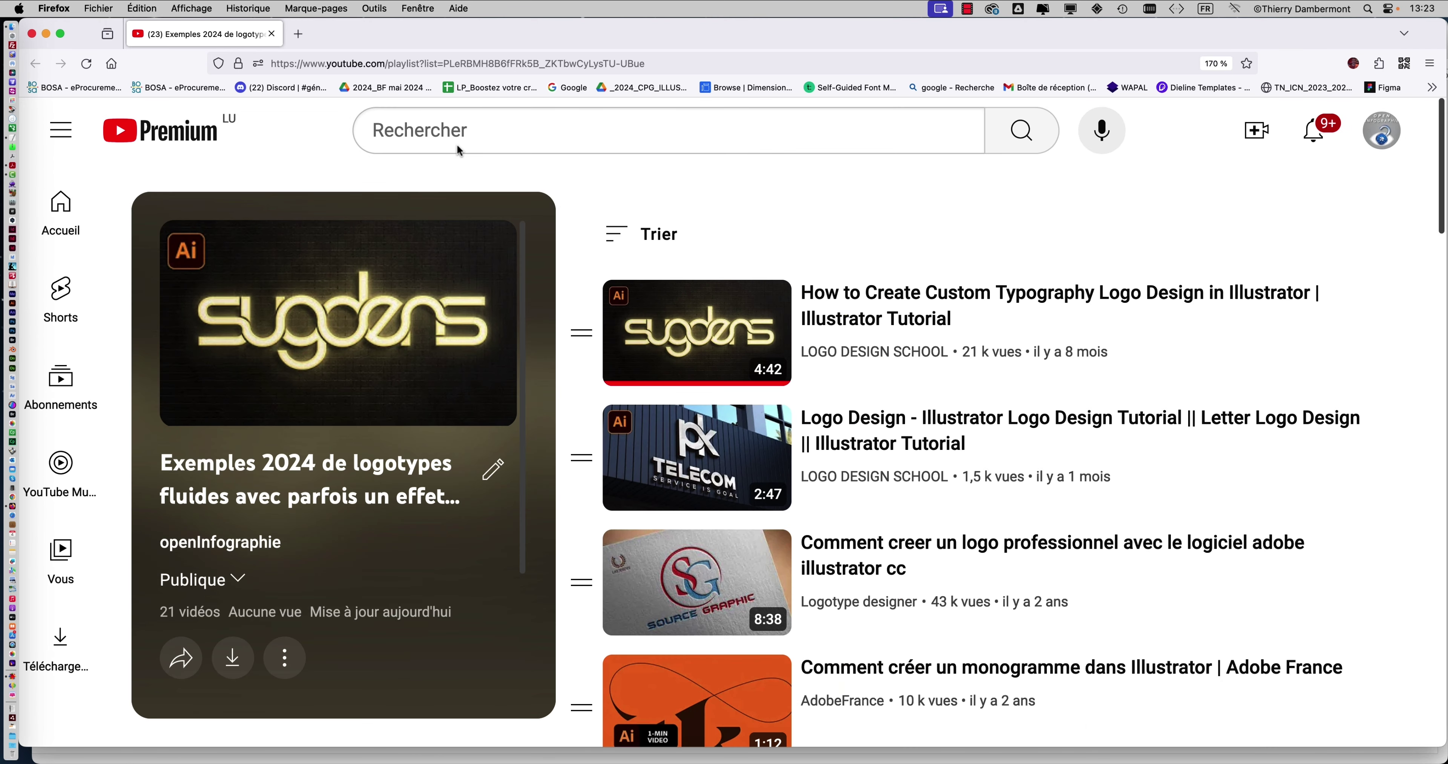
key(super+minus)
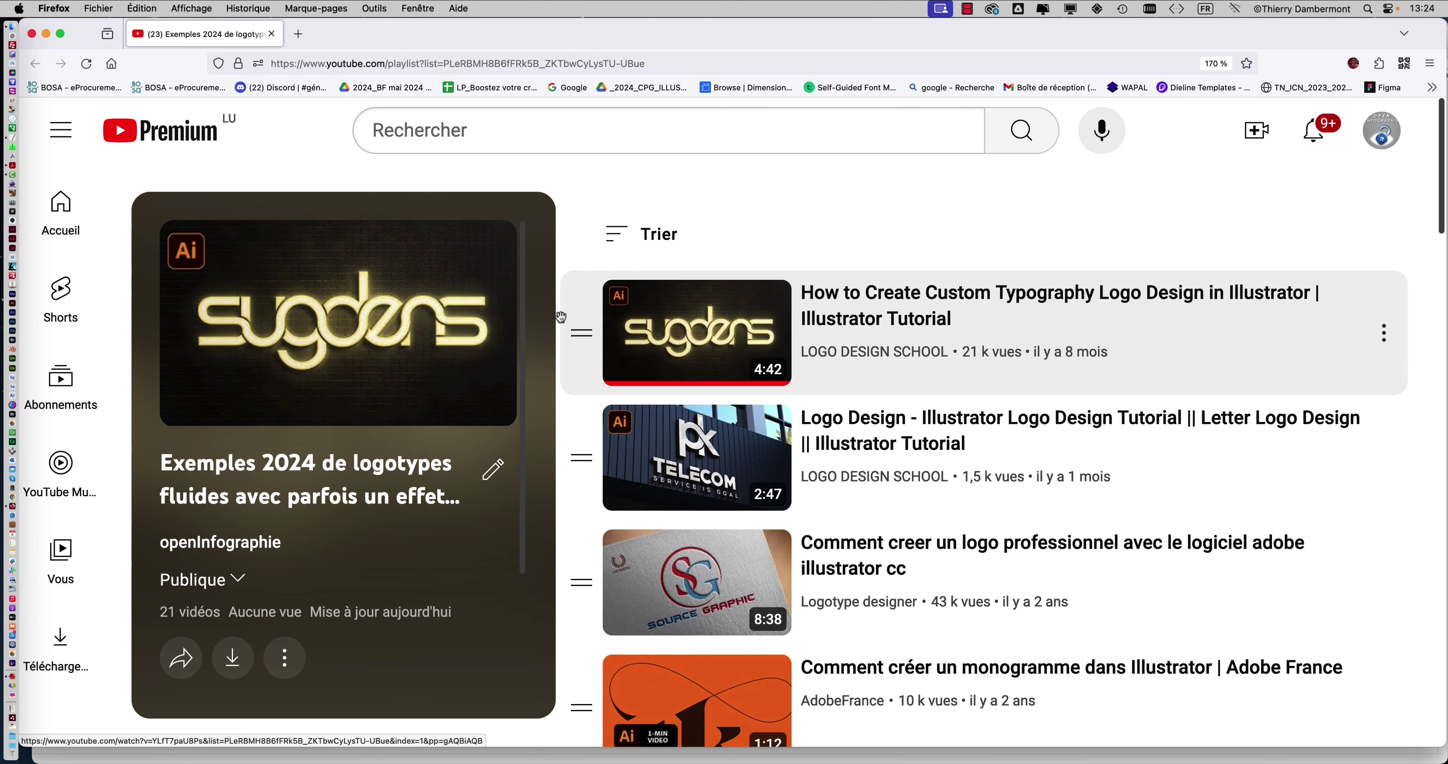
Switch to the TextEdit document, highlight the "effet swoosh" wording in the playlist title, and return to Firefox.
key(super+Tab)
drag(542, 231, 949, 225)
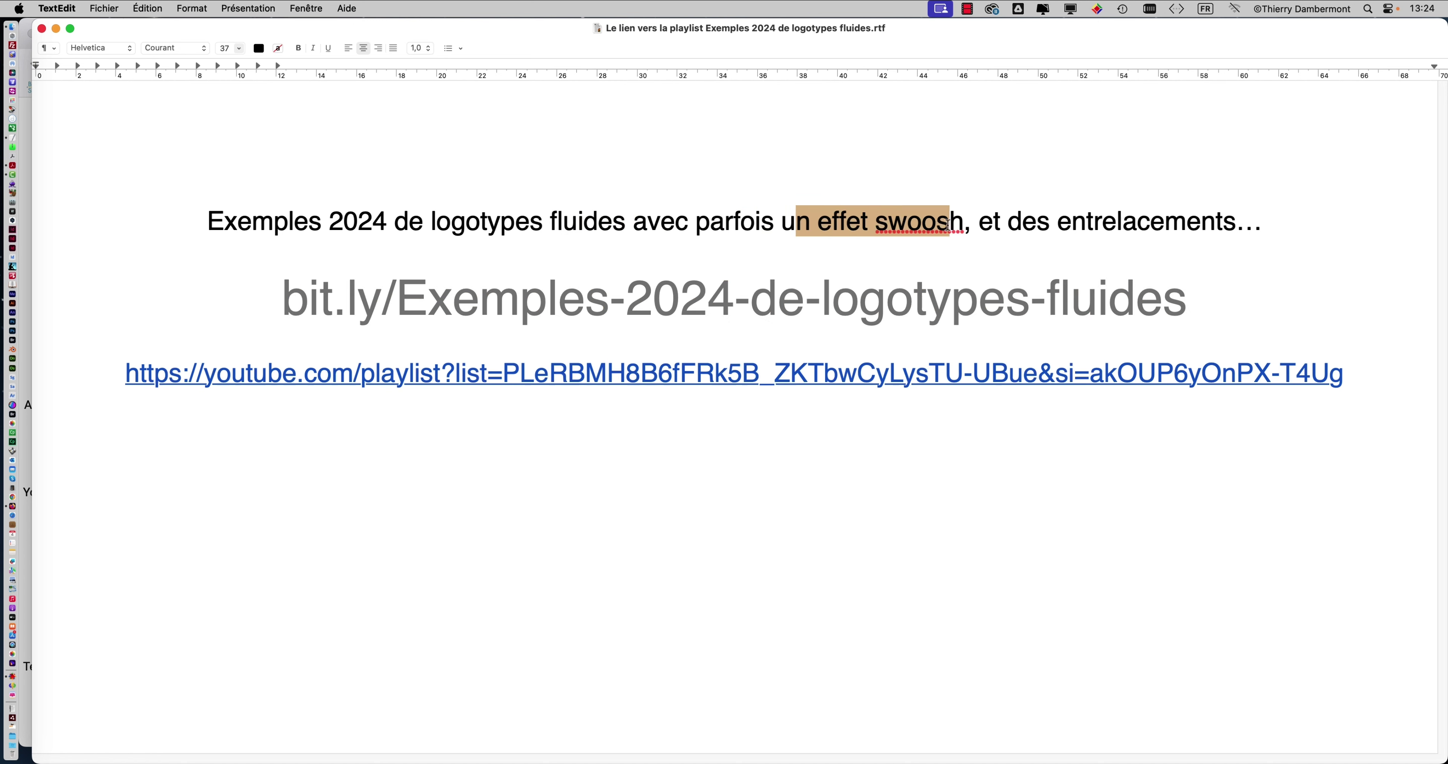
click(1025, 228)
key(super+Tab)
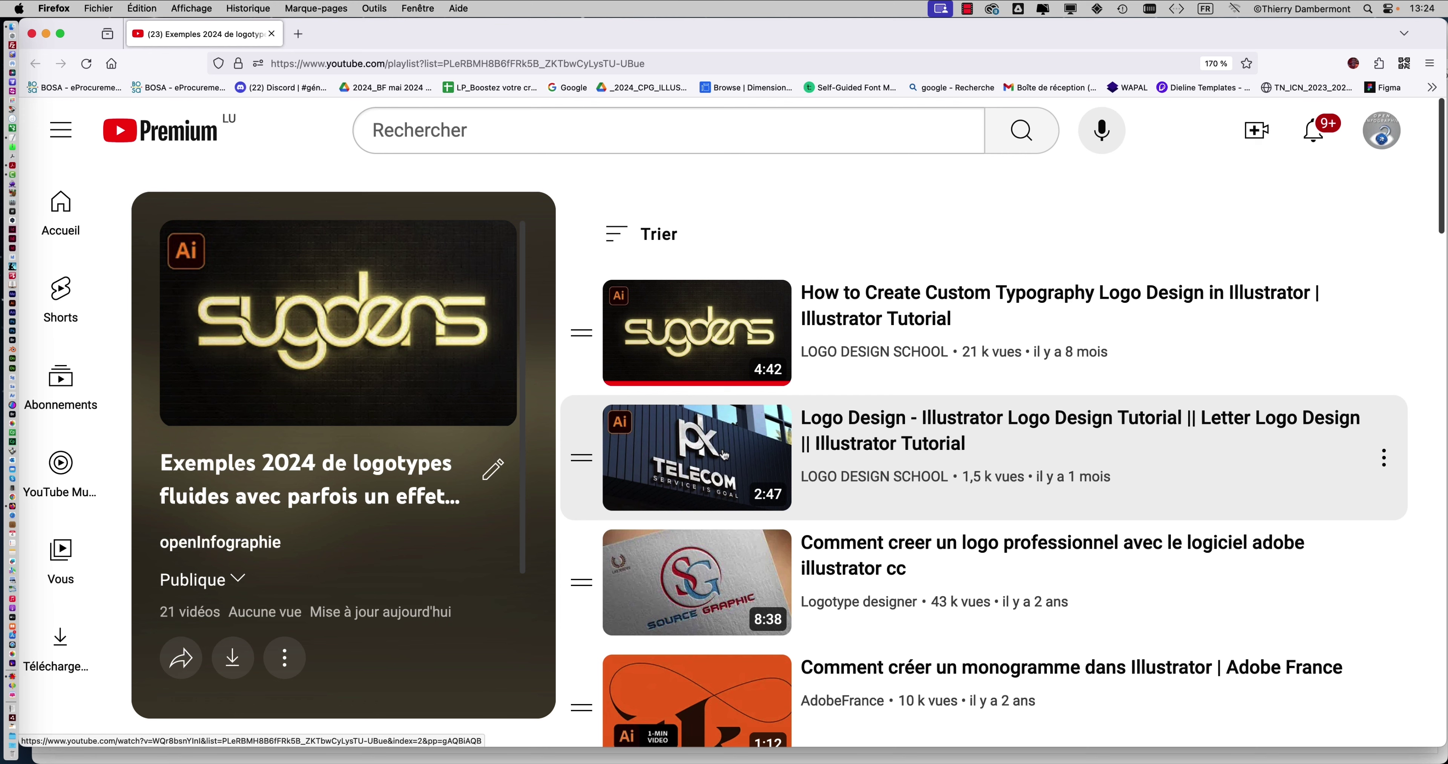
Examine the playlist's first logo examples, from the sugdens lettering to the interlaced LP monogram, for fluid and swoosh effects.
scroll(724, 455, down, 2)
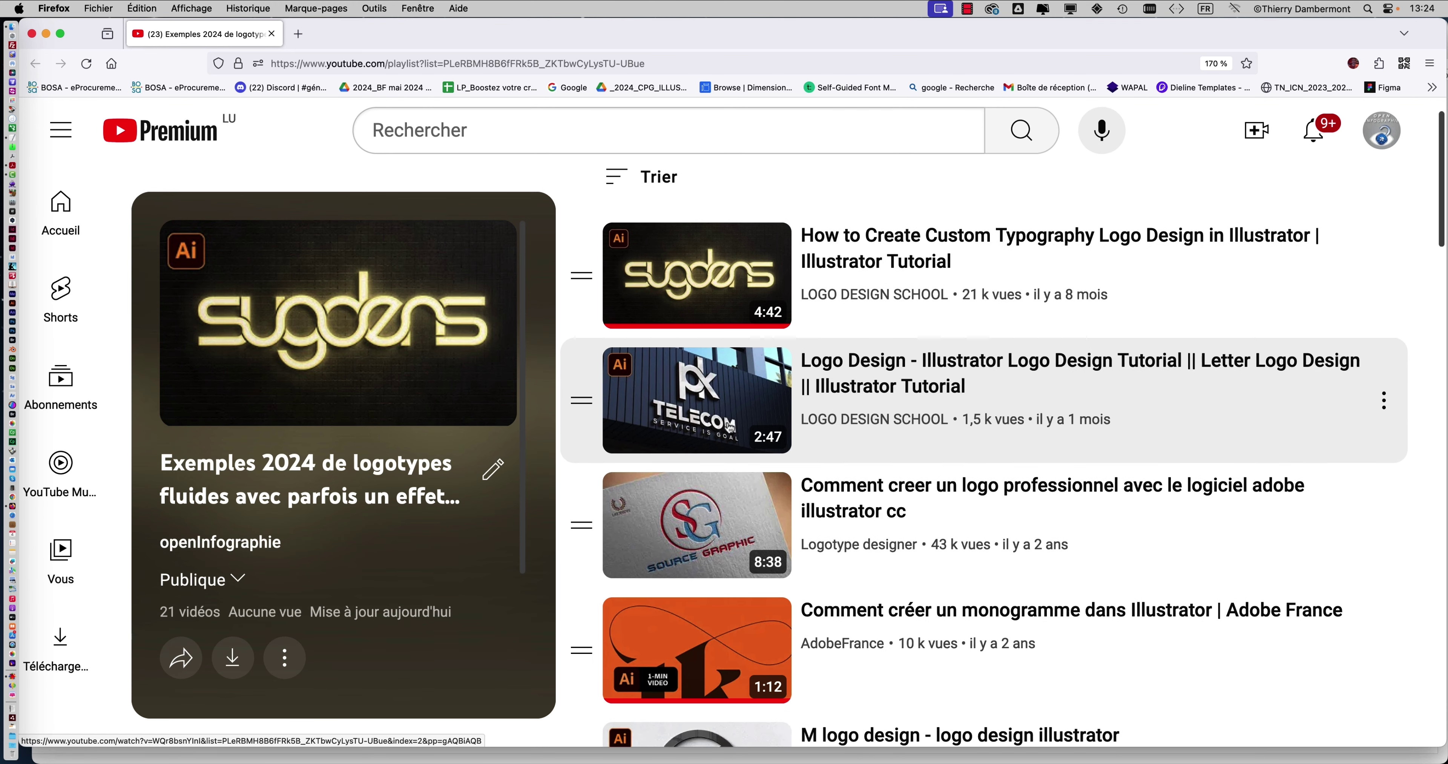
scroll(729, 427, down, 1)
scroll(728, 424, down, 1)
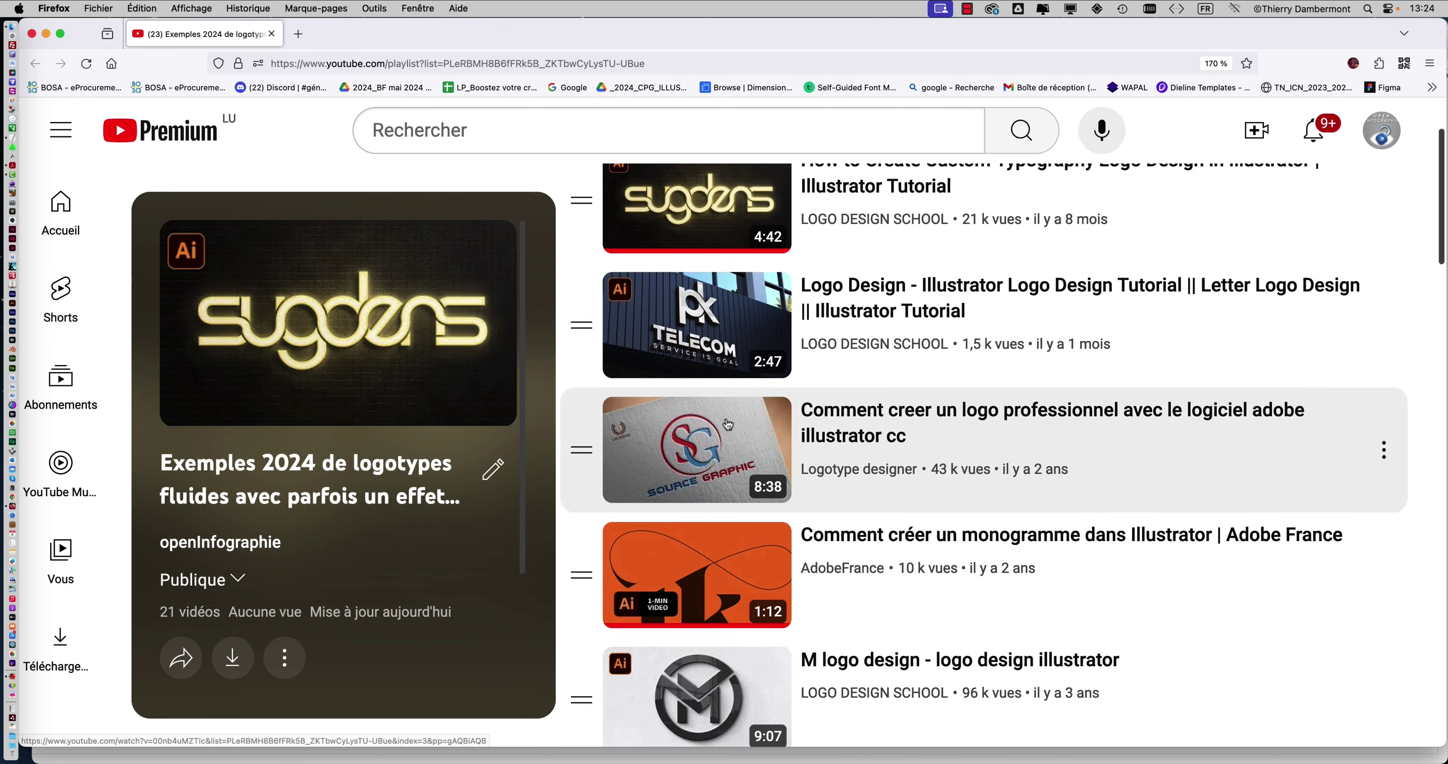
scroll(725, 416, up, 3)
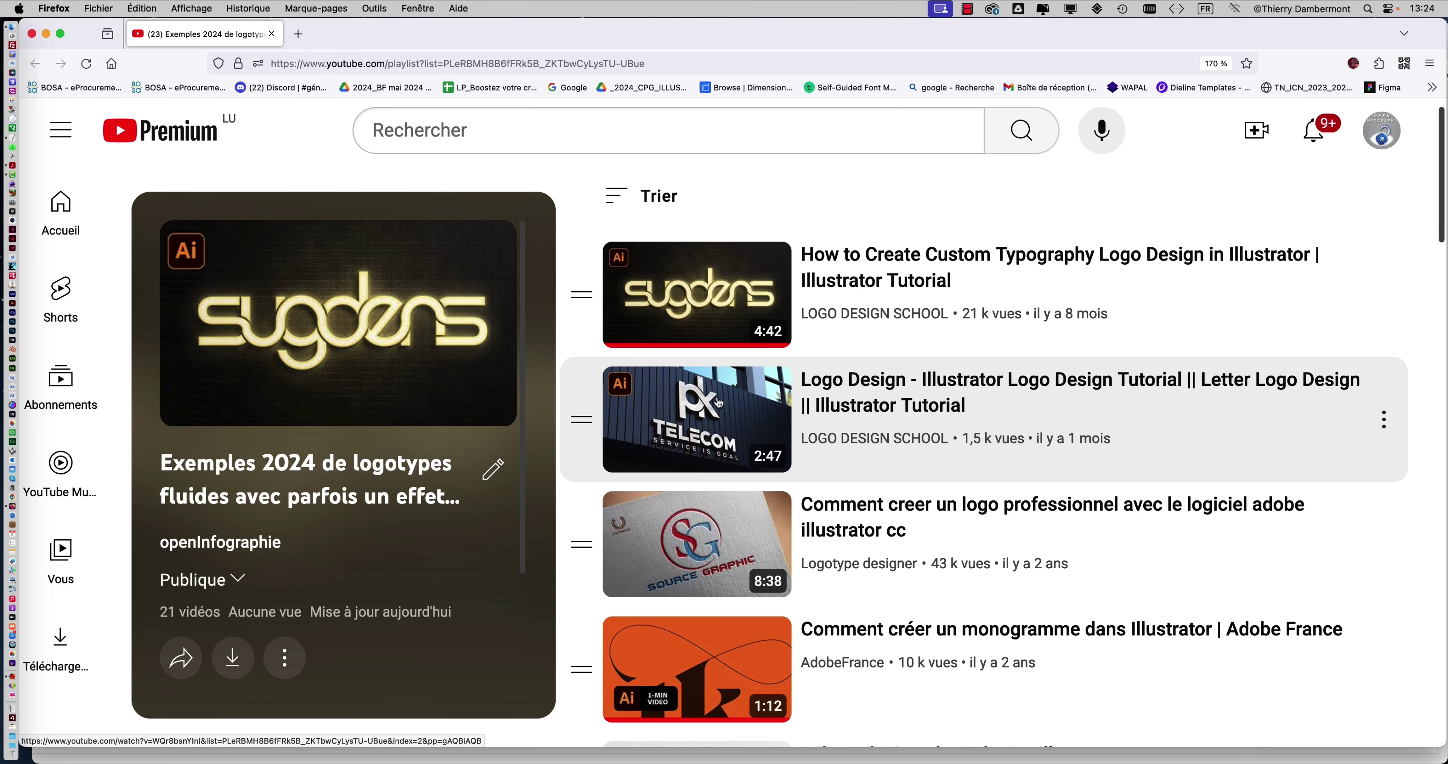
scroll(716, 402, down, 3)
scroll(718, 409, down, 1)
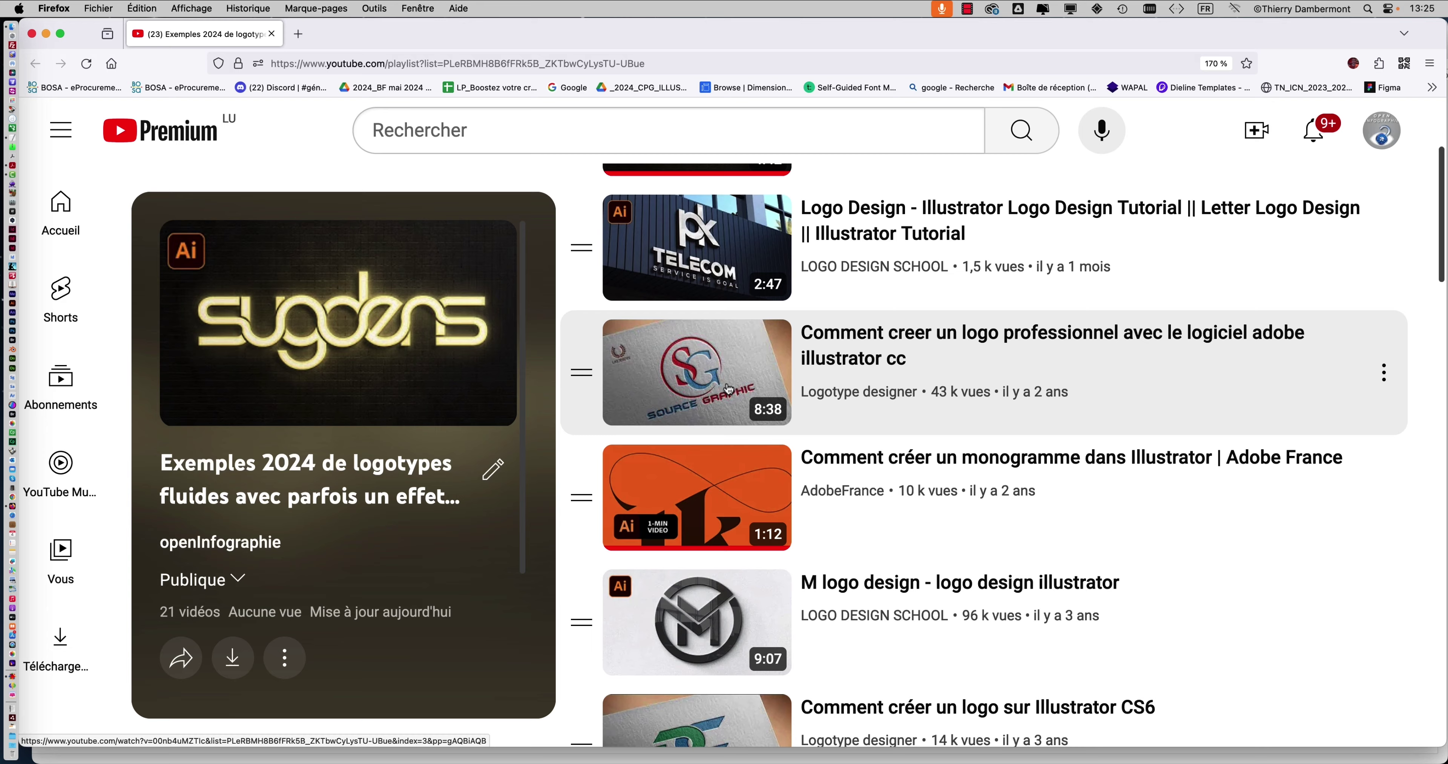
scroll(728, 389, down, 3)
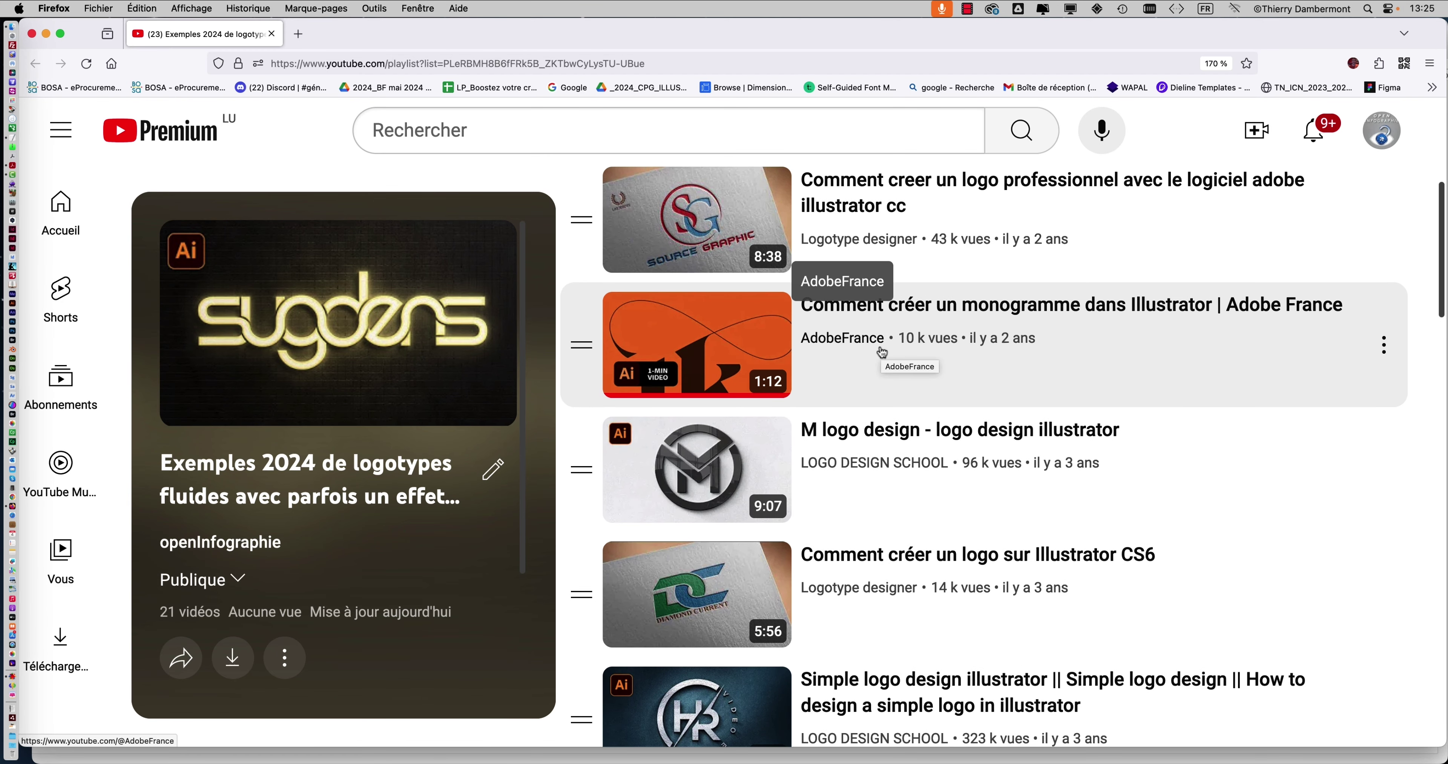
scroll(722, 457, down, 1)
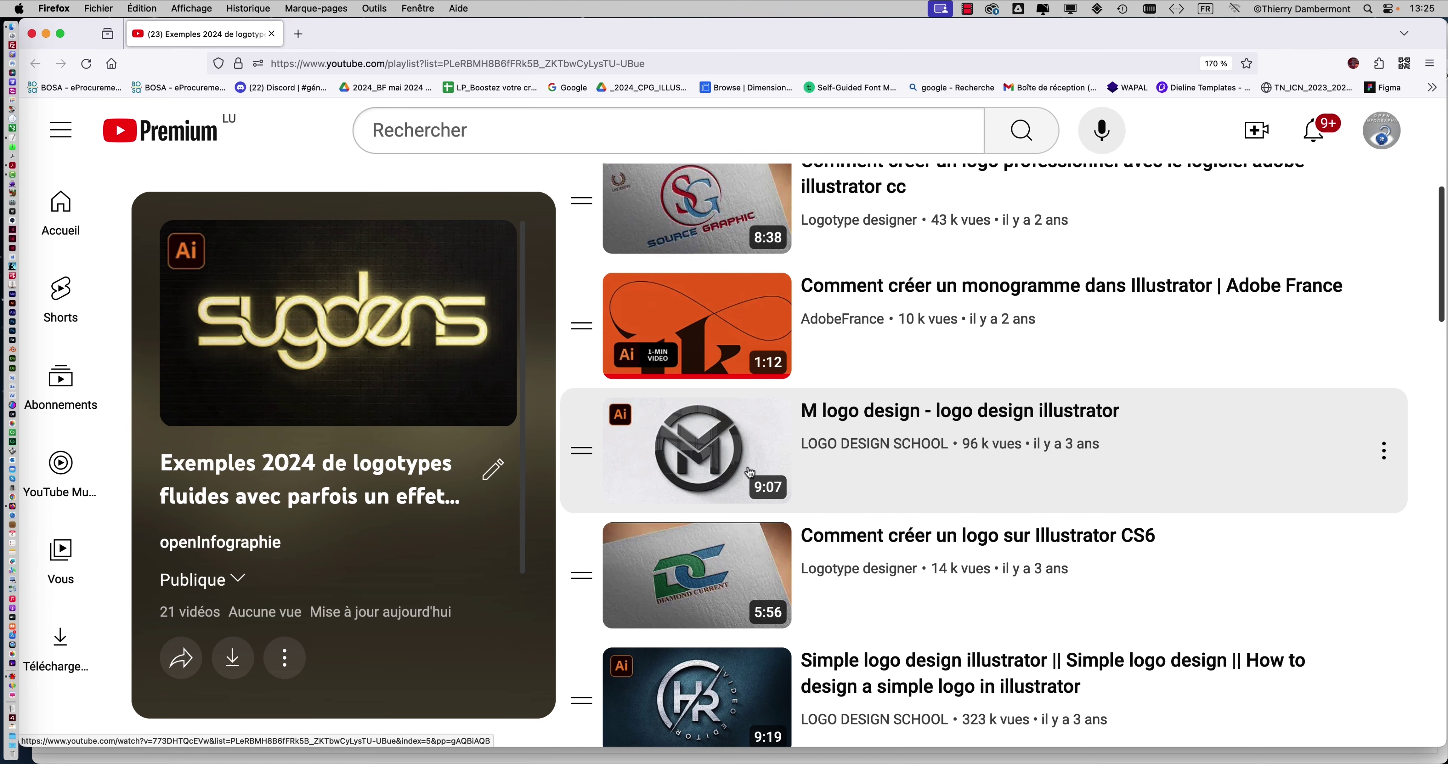
scroll(750, 471, down, 2)
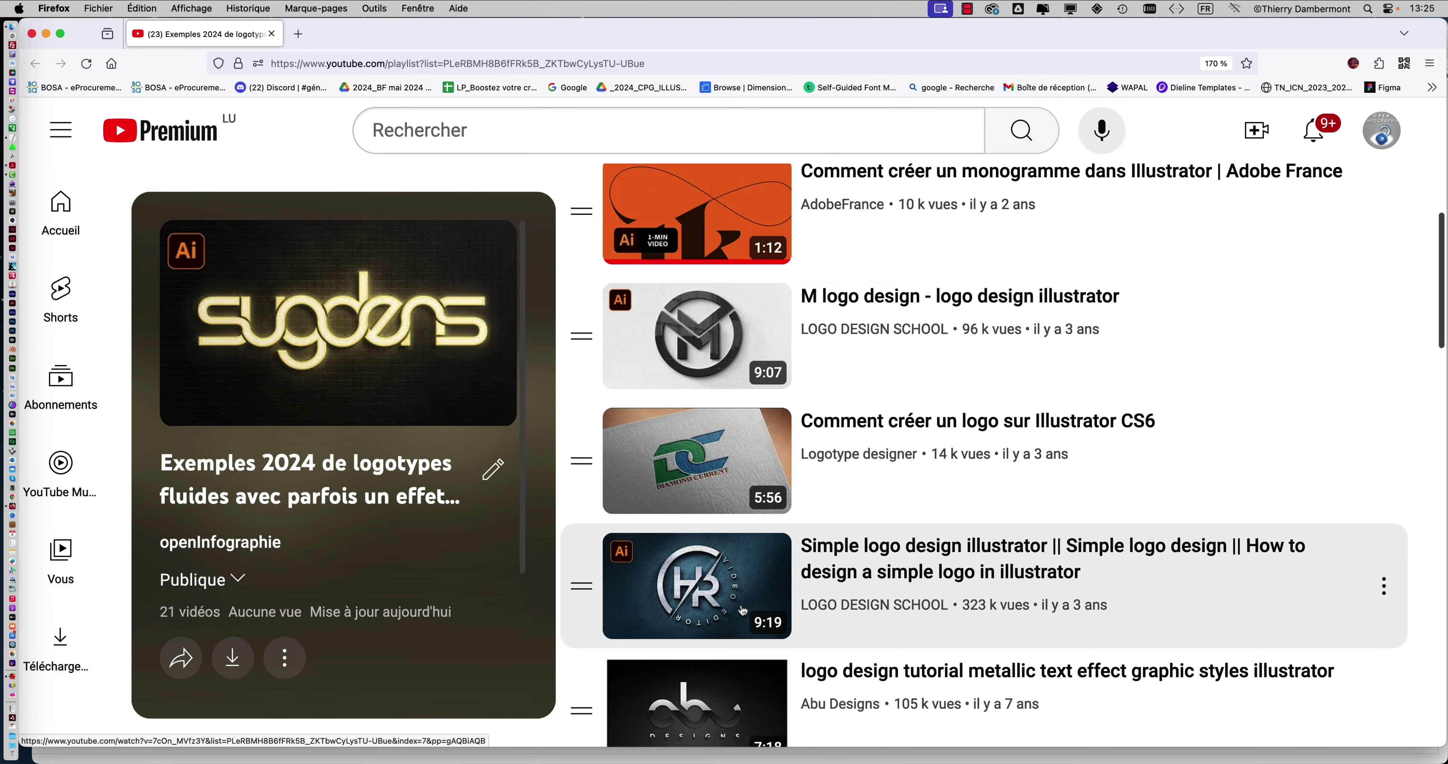
scroll(737, 609, down, 5)
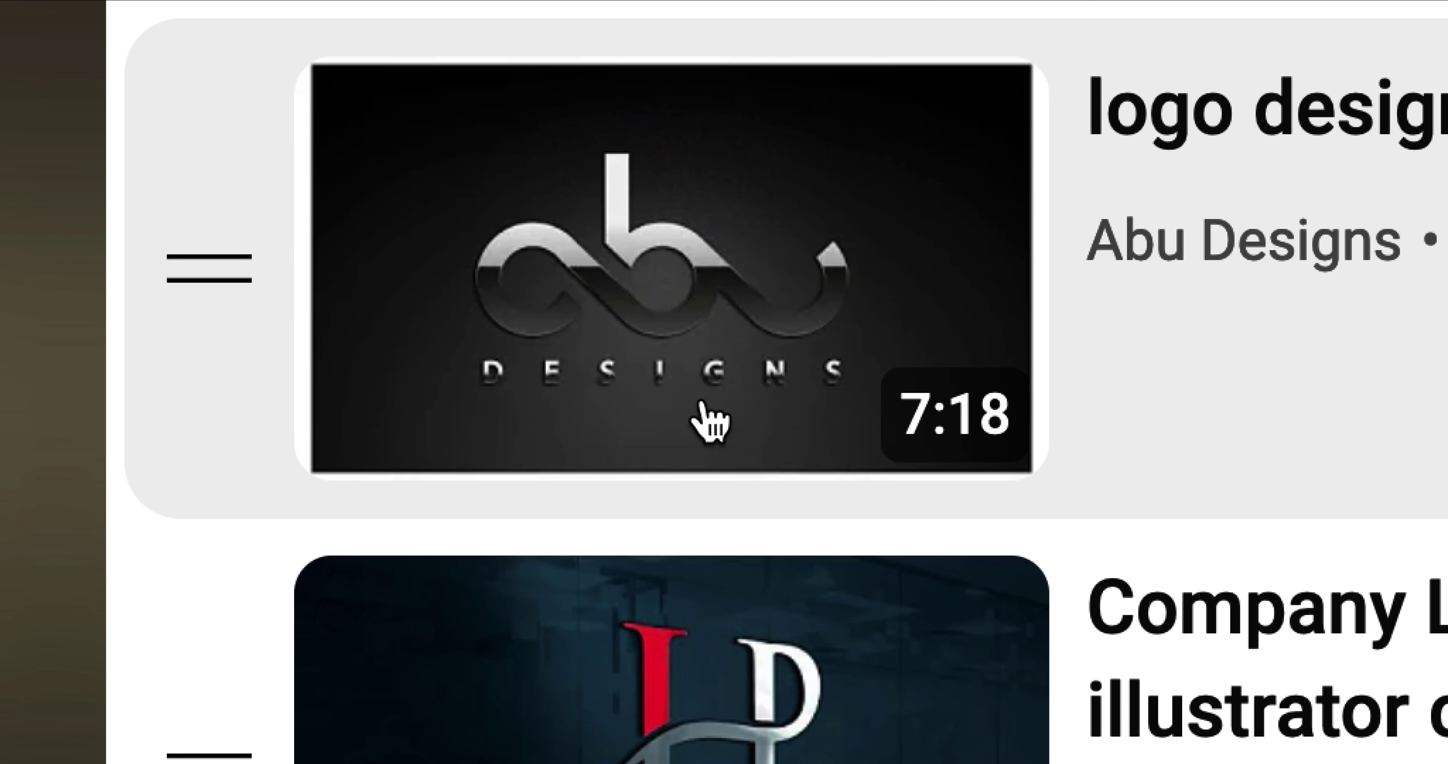
scroll(714, 450, down, 3)
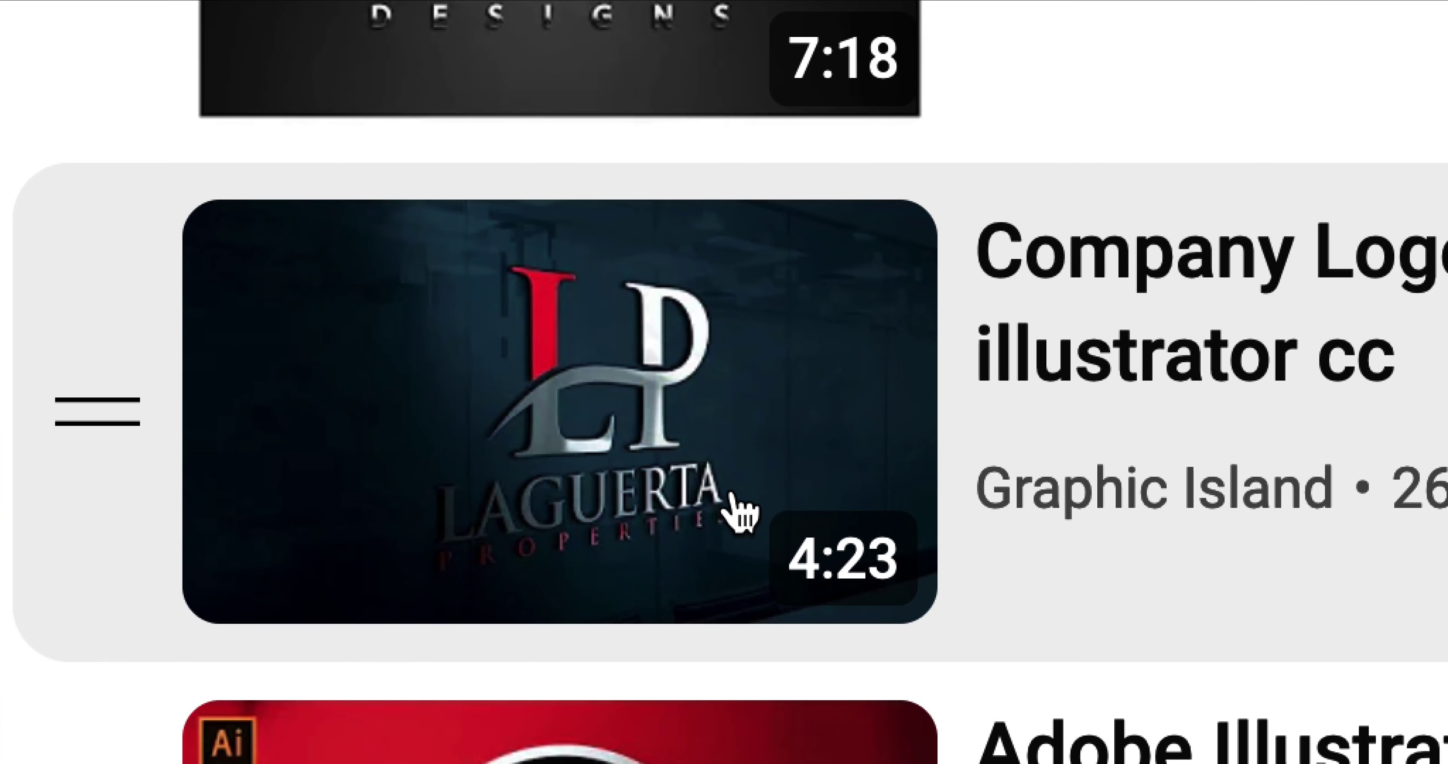
scroll(729, 516, down, 3)
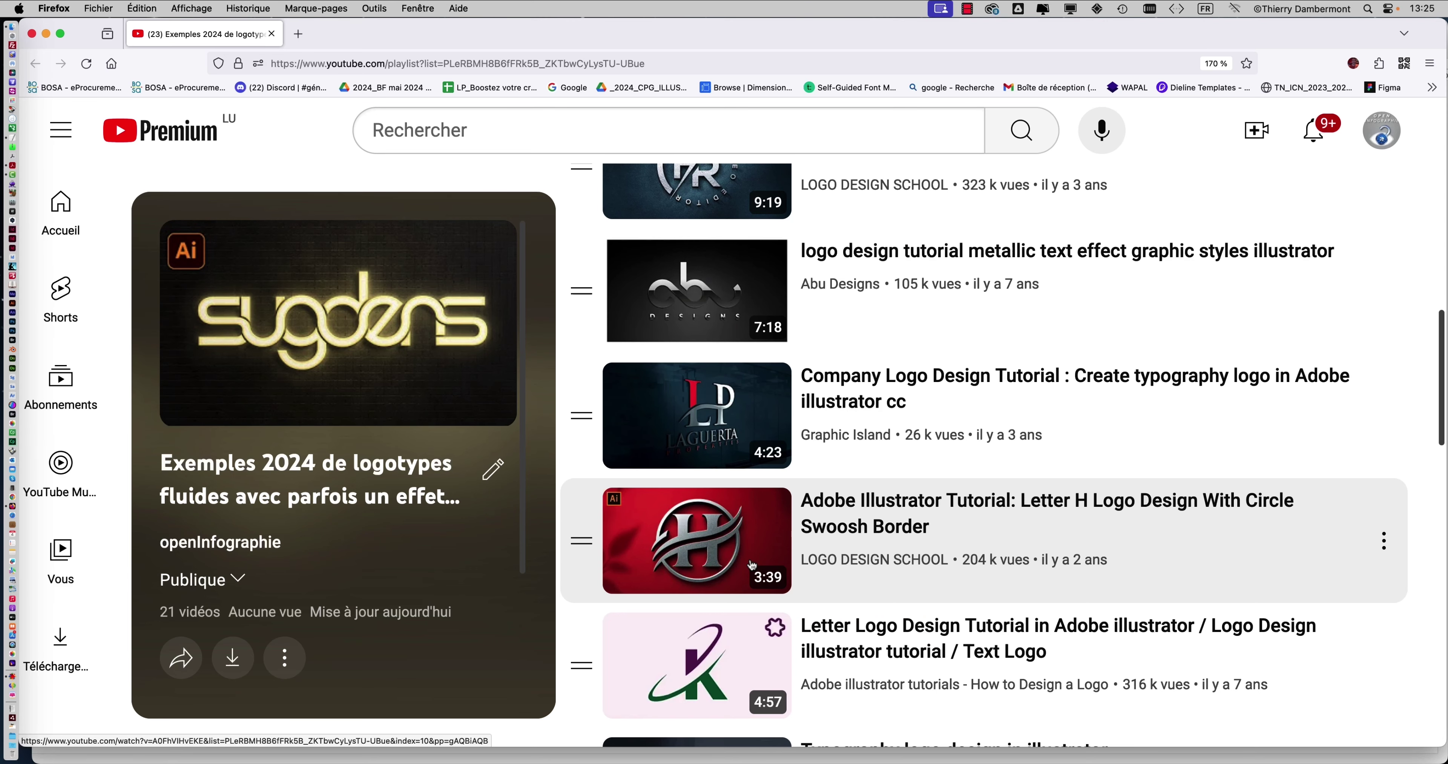
Examine the remaining playlist examples, from the letter H with circle swoosh border to the H R logo, and return to the list's start.
scroll(747, 484, down, 5)
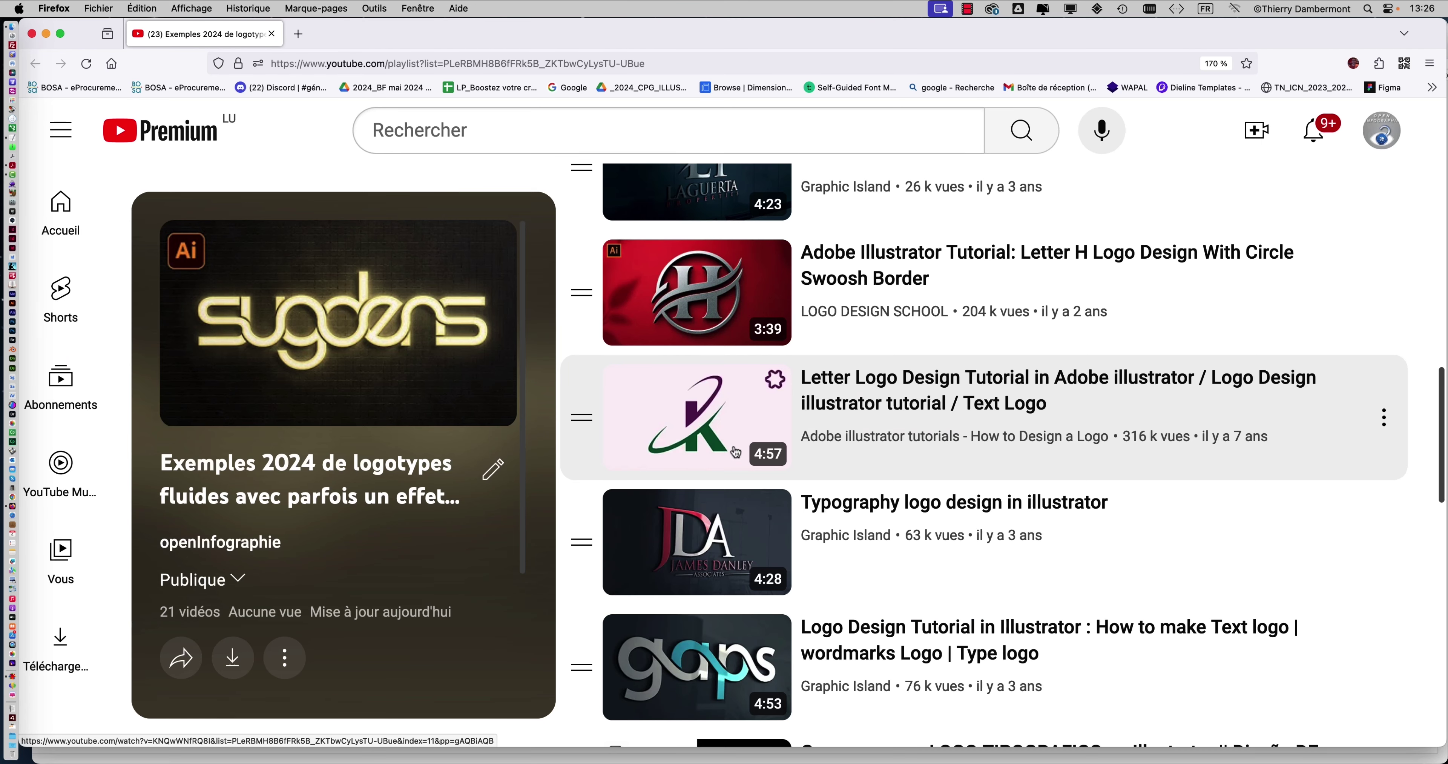
scroll(749, 445, down, 3)
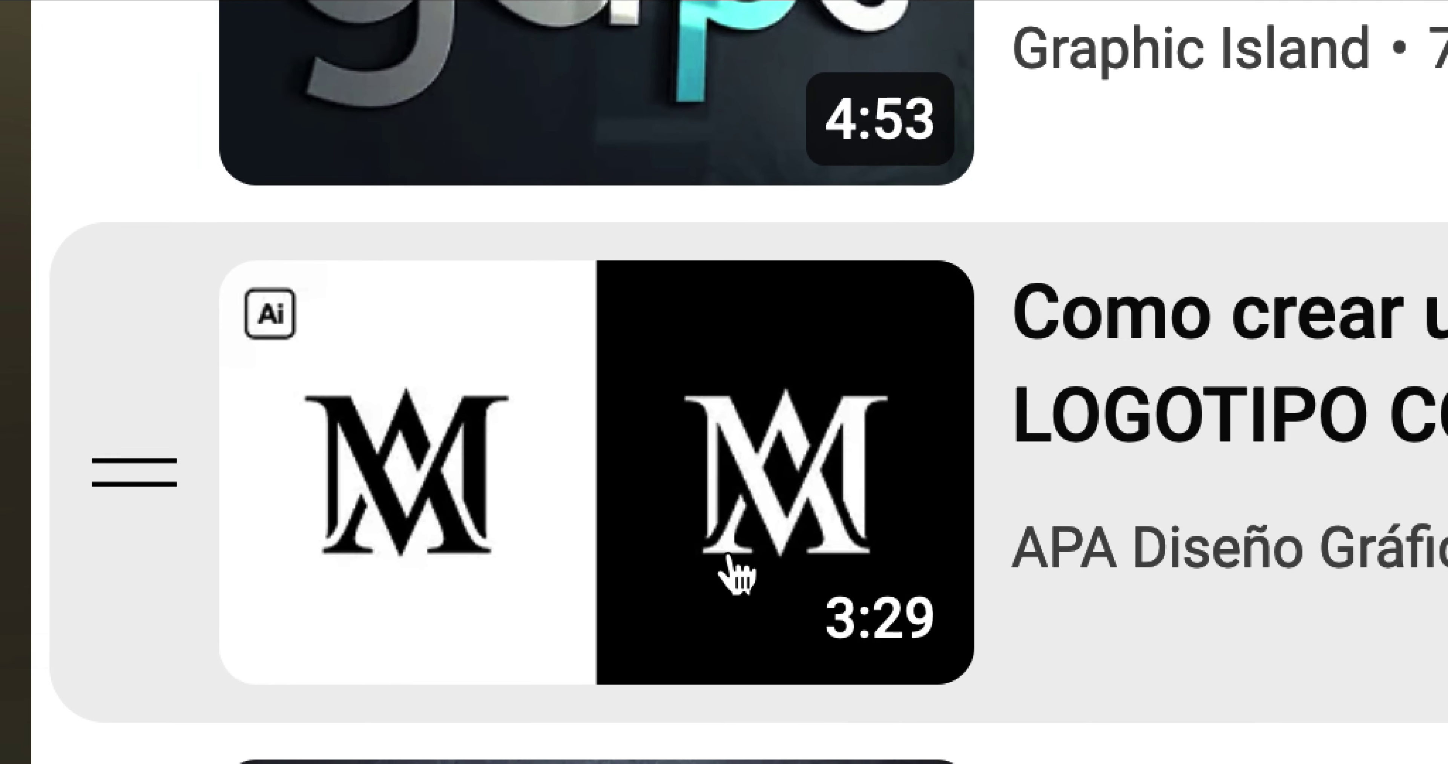
scroll(737, 579, down, 2)
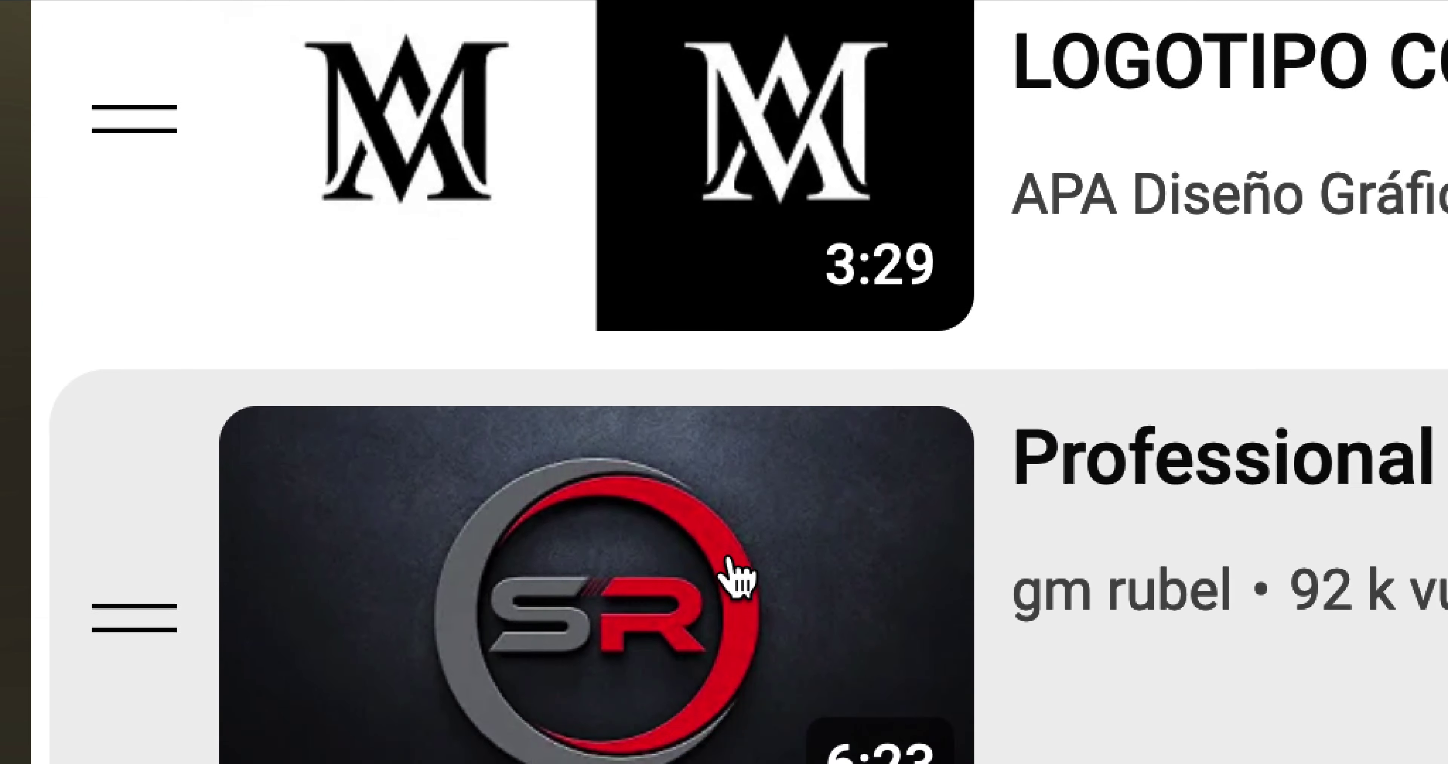
scroll(737, 579, down, 2)
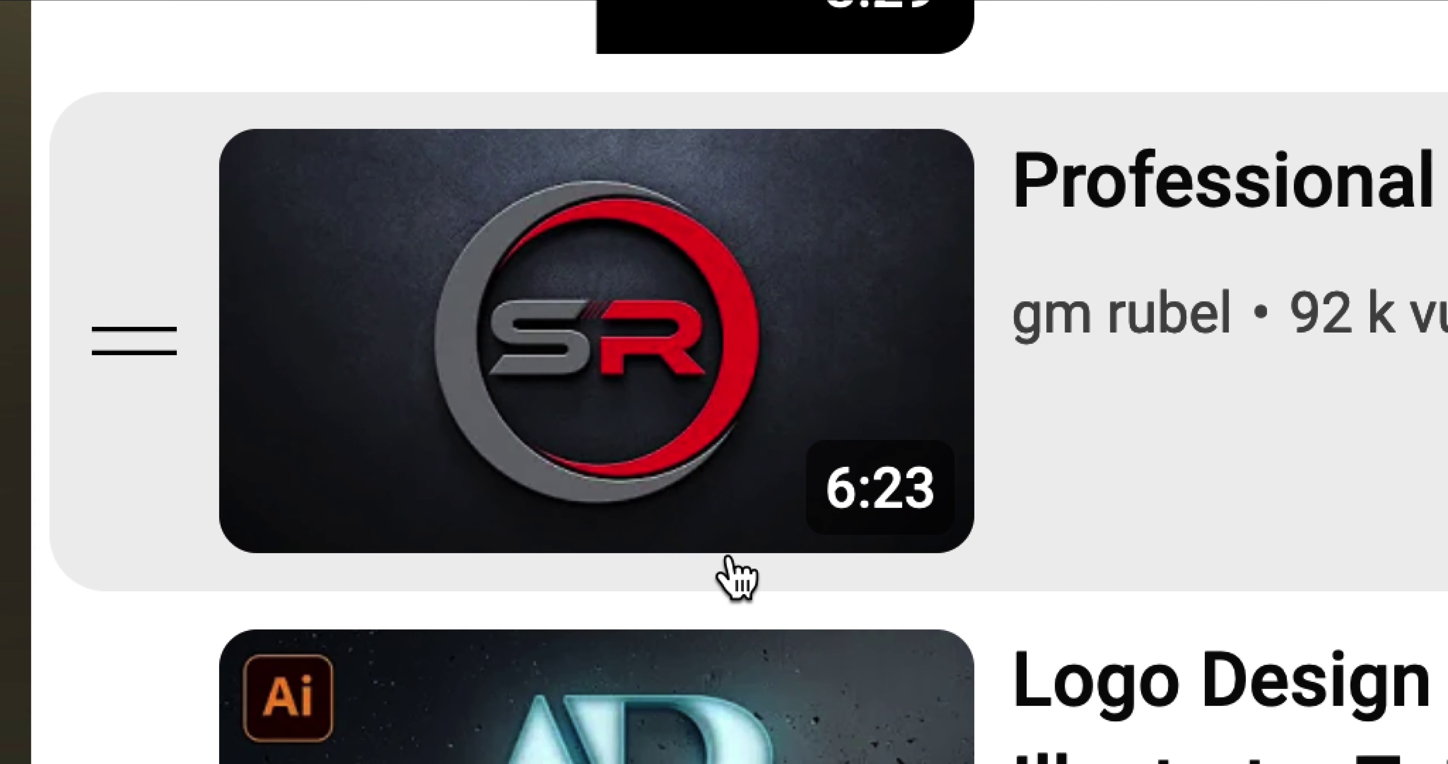
scroll(737, 579, down, 3)
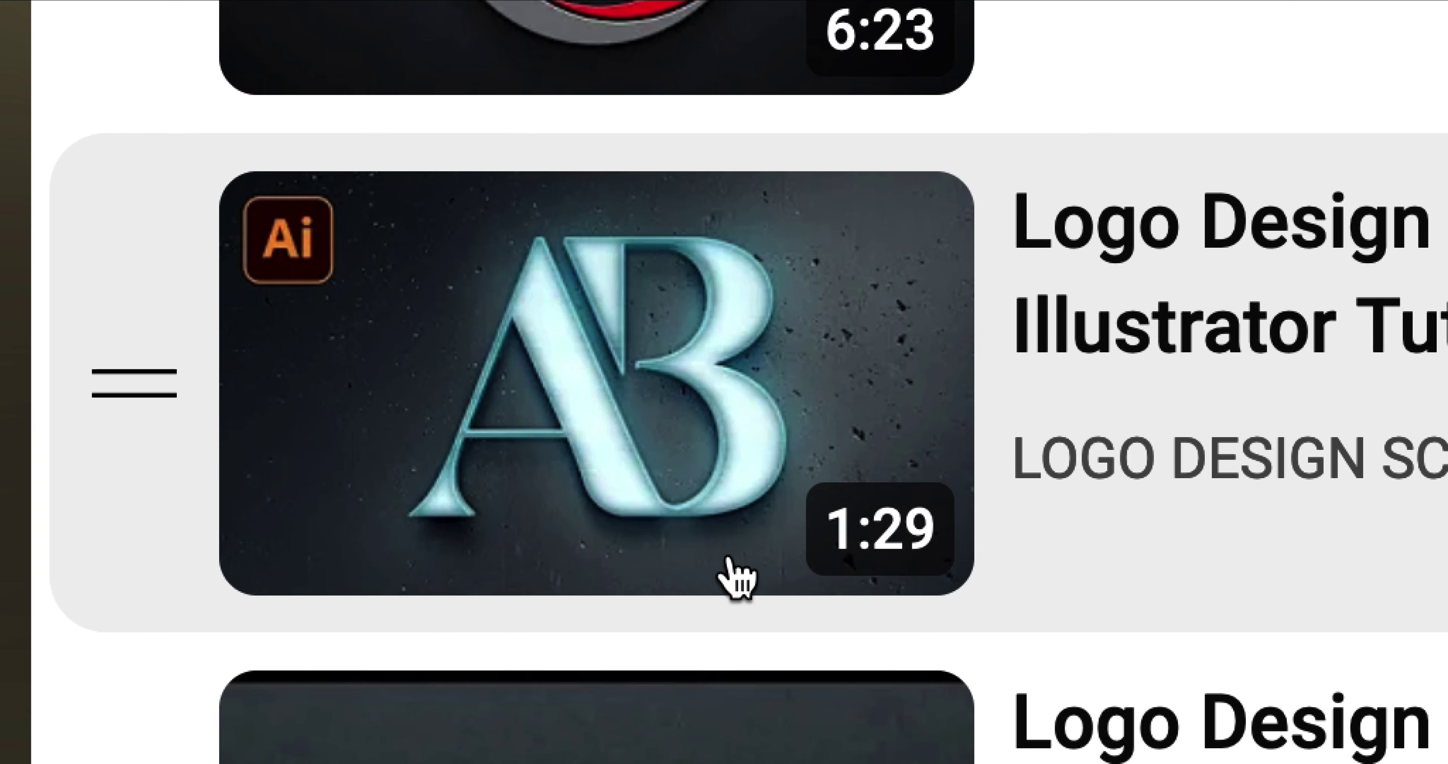
scroll(736, 579, down, 2)
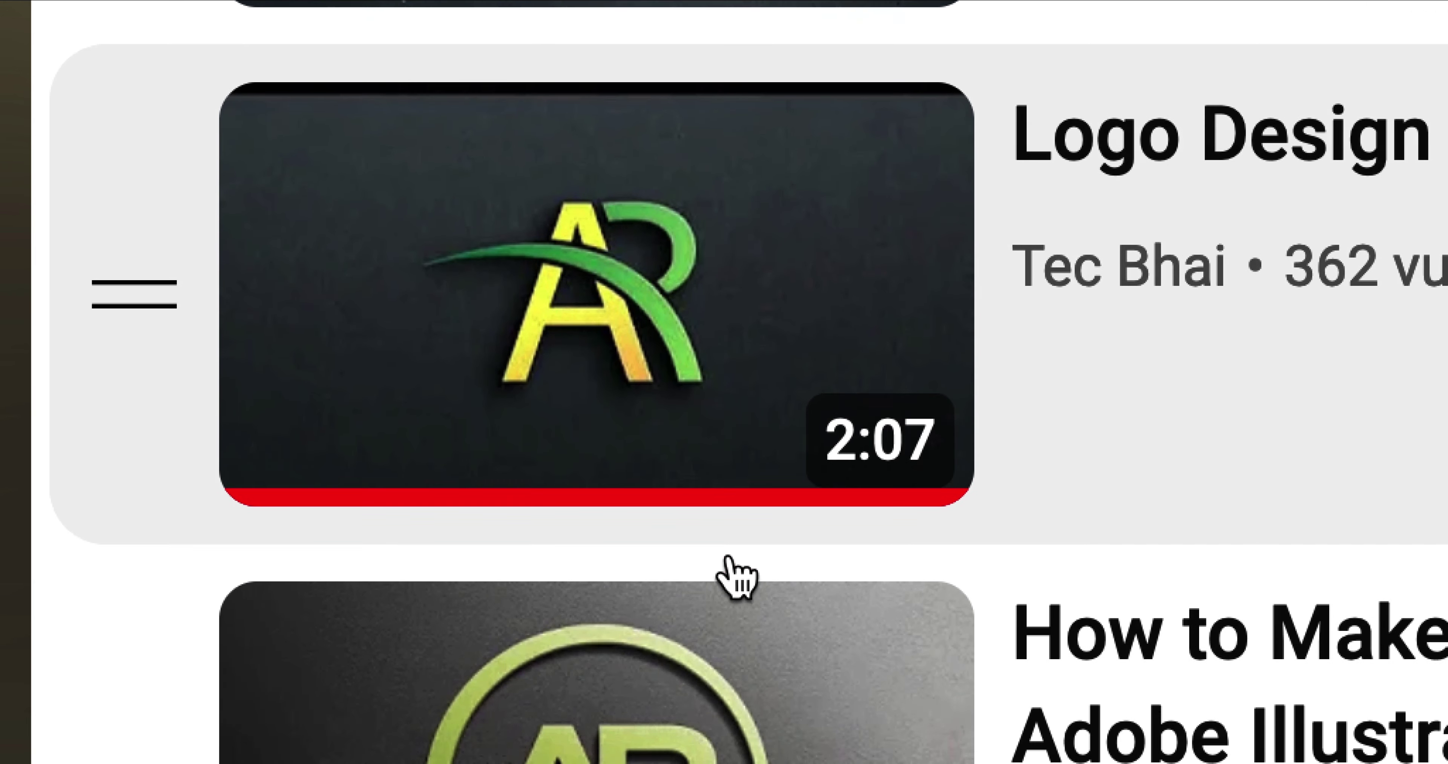
scroll(736, 578, down, 3)
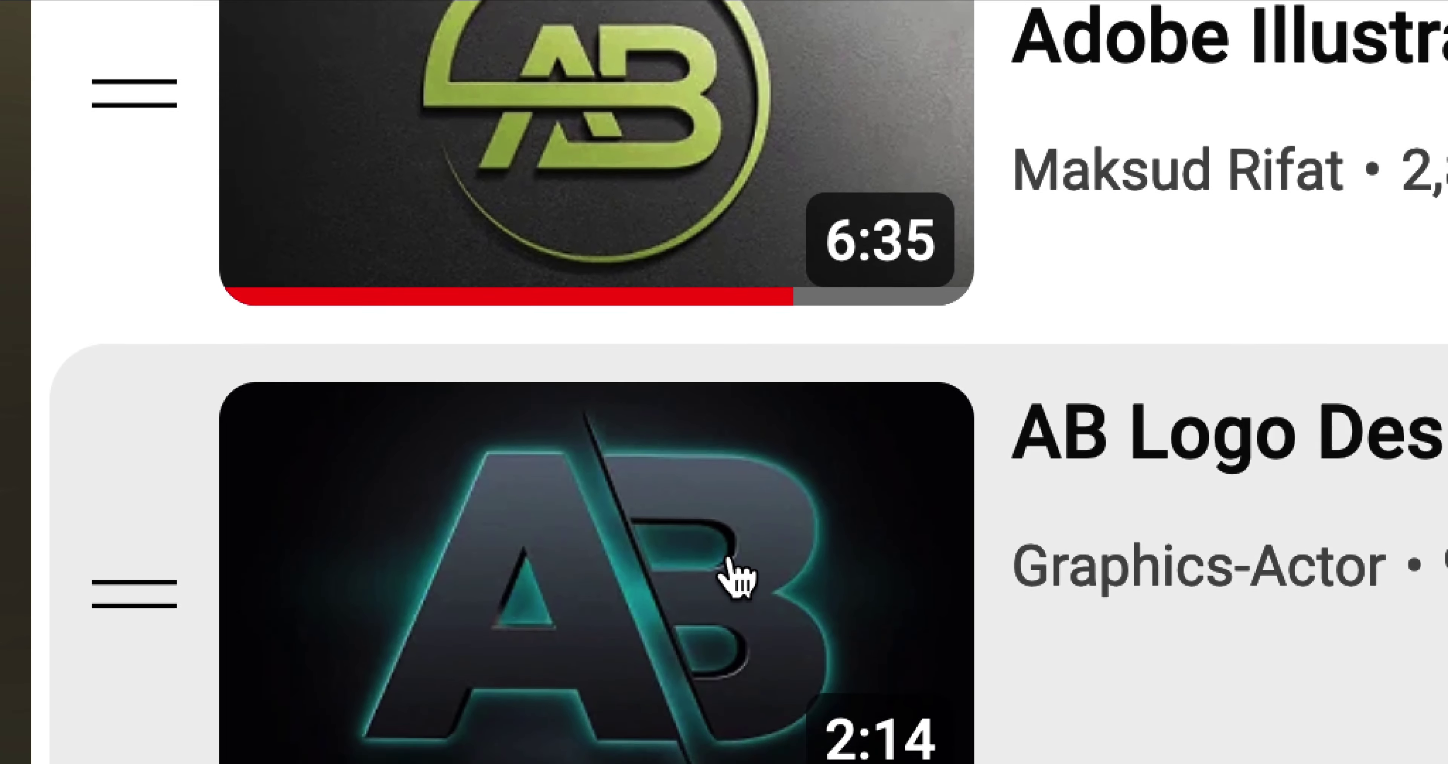
scroll(736, 579, down, 2)
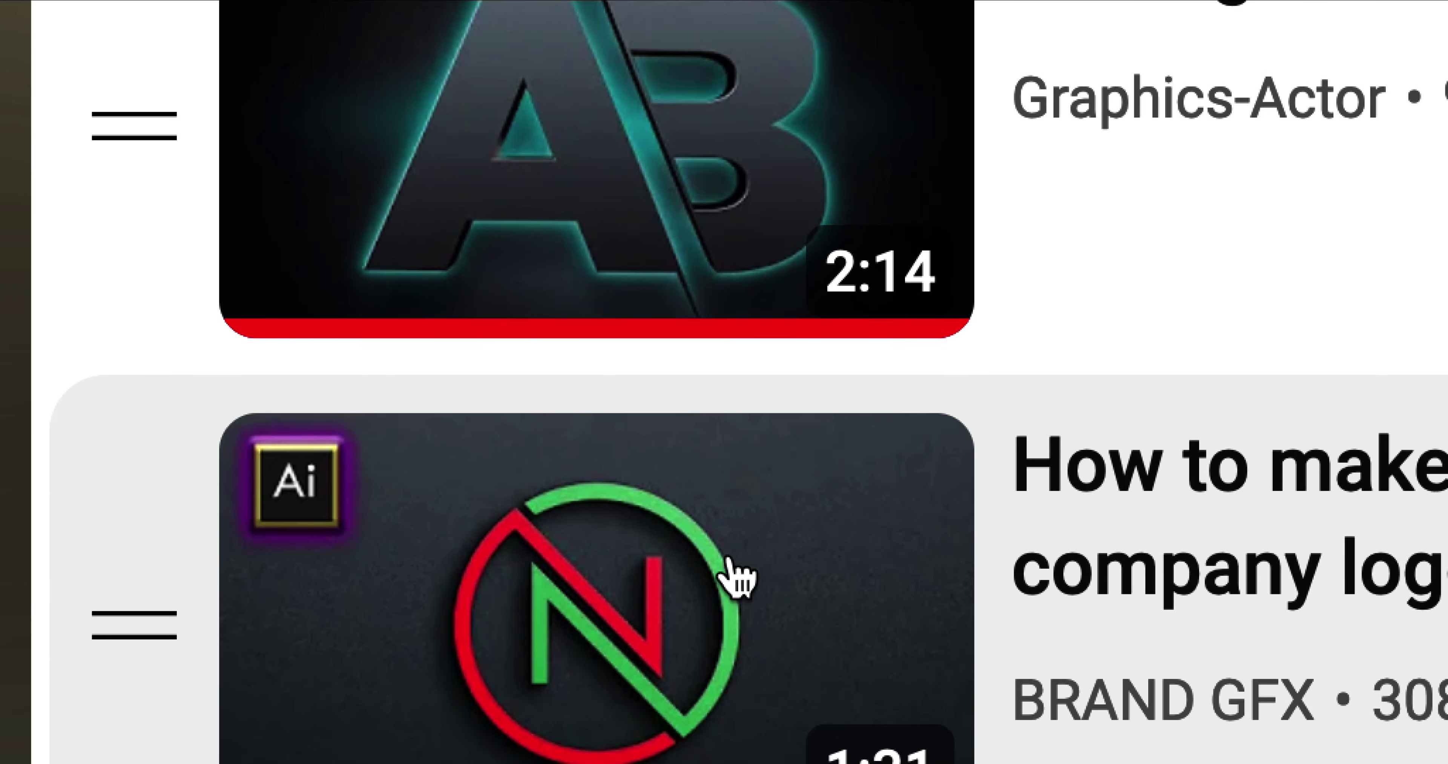
scroll(743, 573, down, 2)
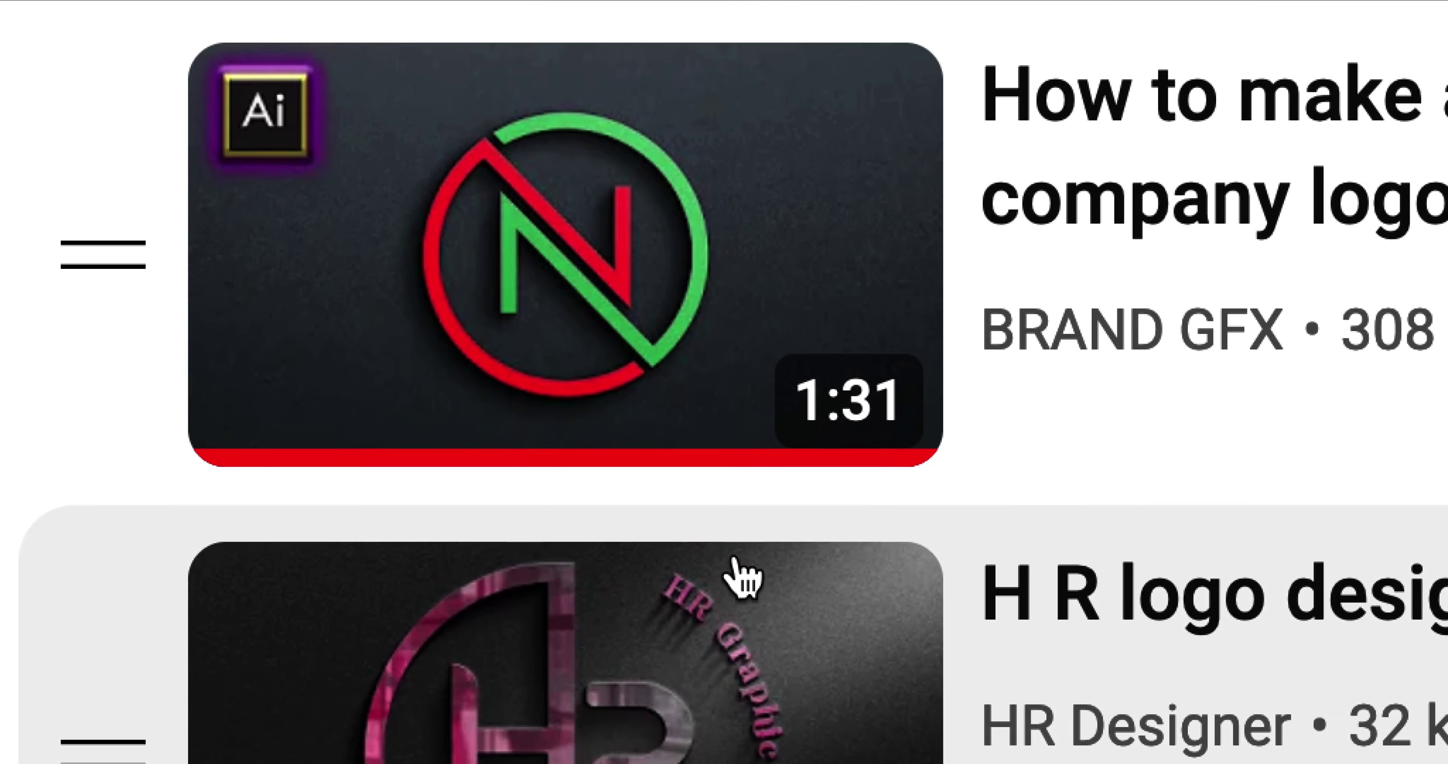
scroll(743, 573, down, 1)
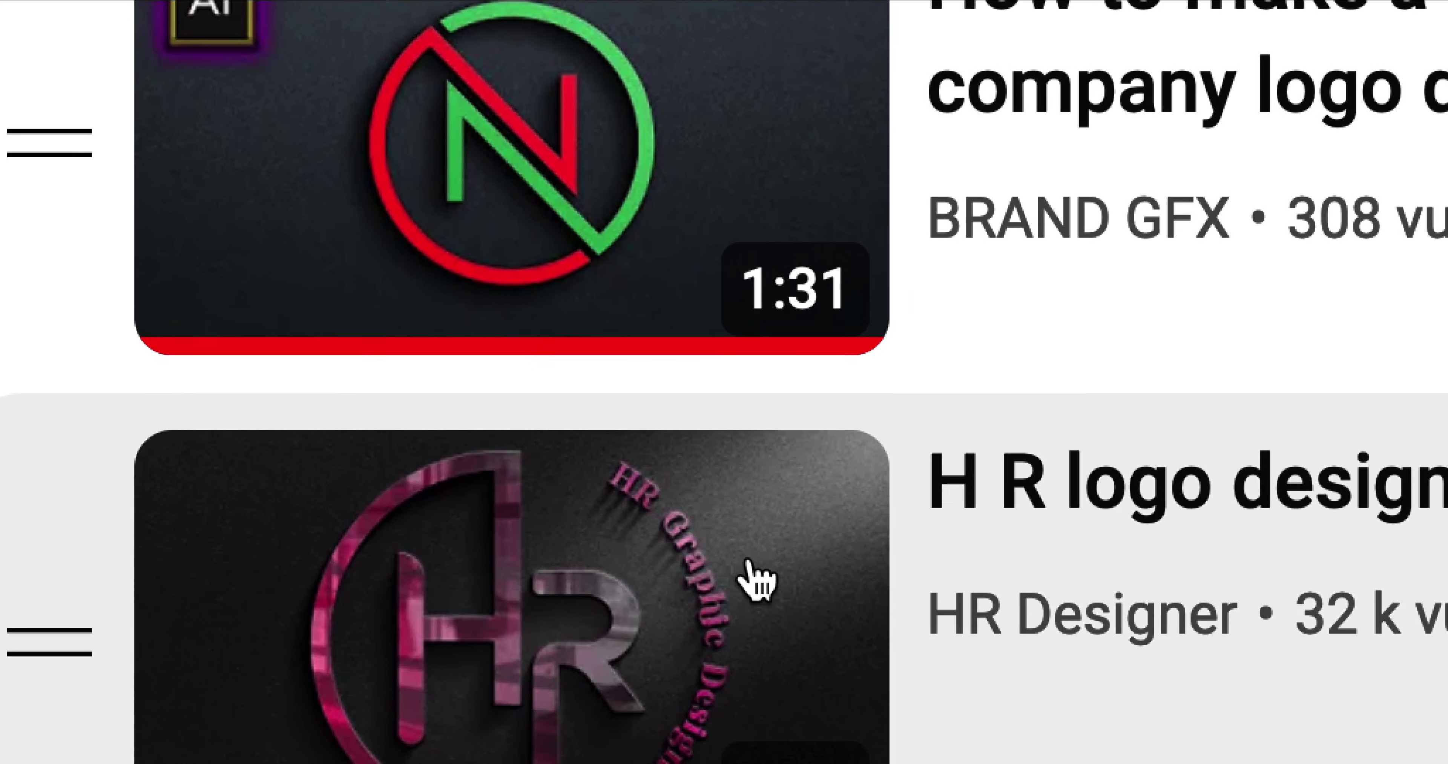
scroll(753, 574, down, 1)
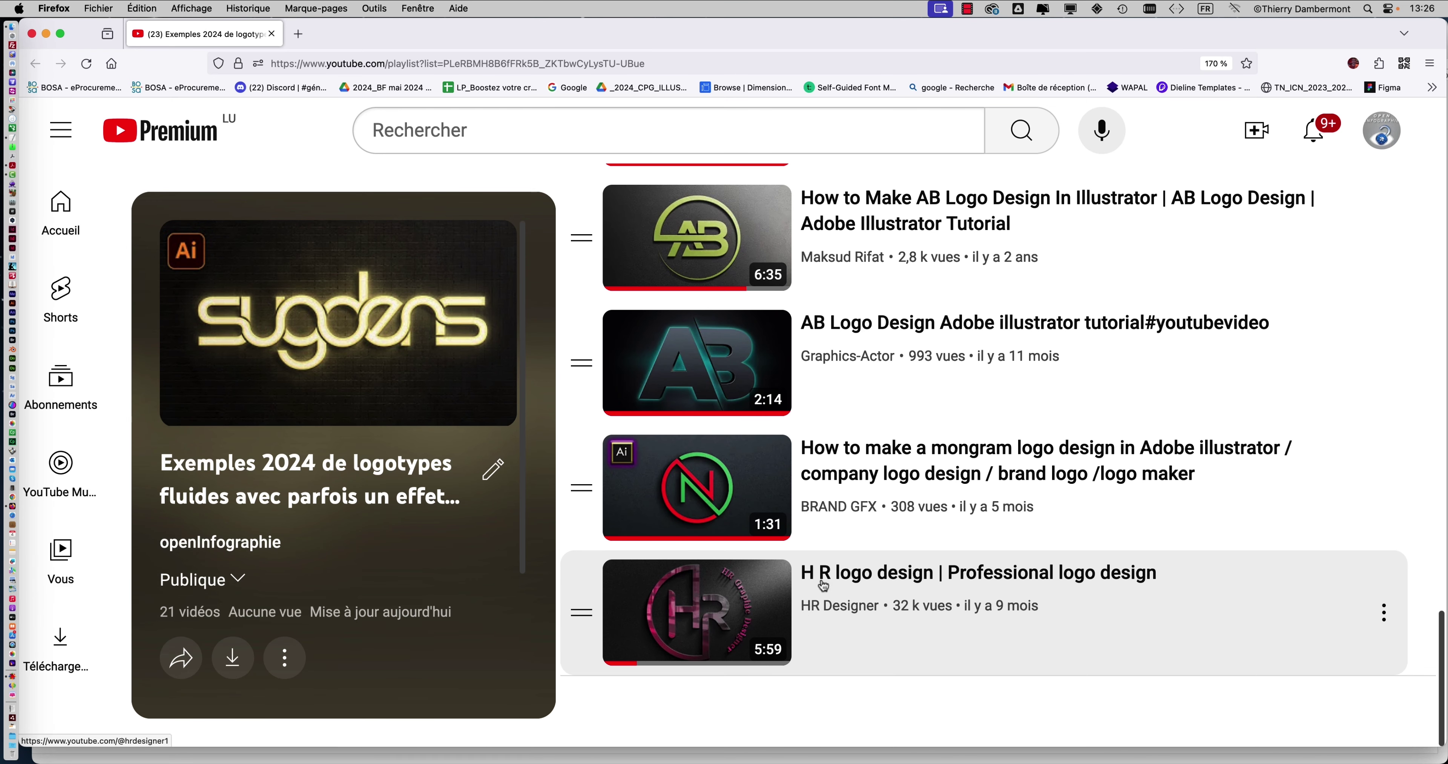
scroll(857, 509, up, 5)
scroll(857, 510, up, 5)
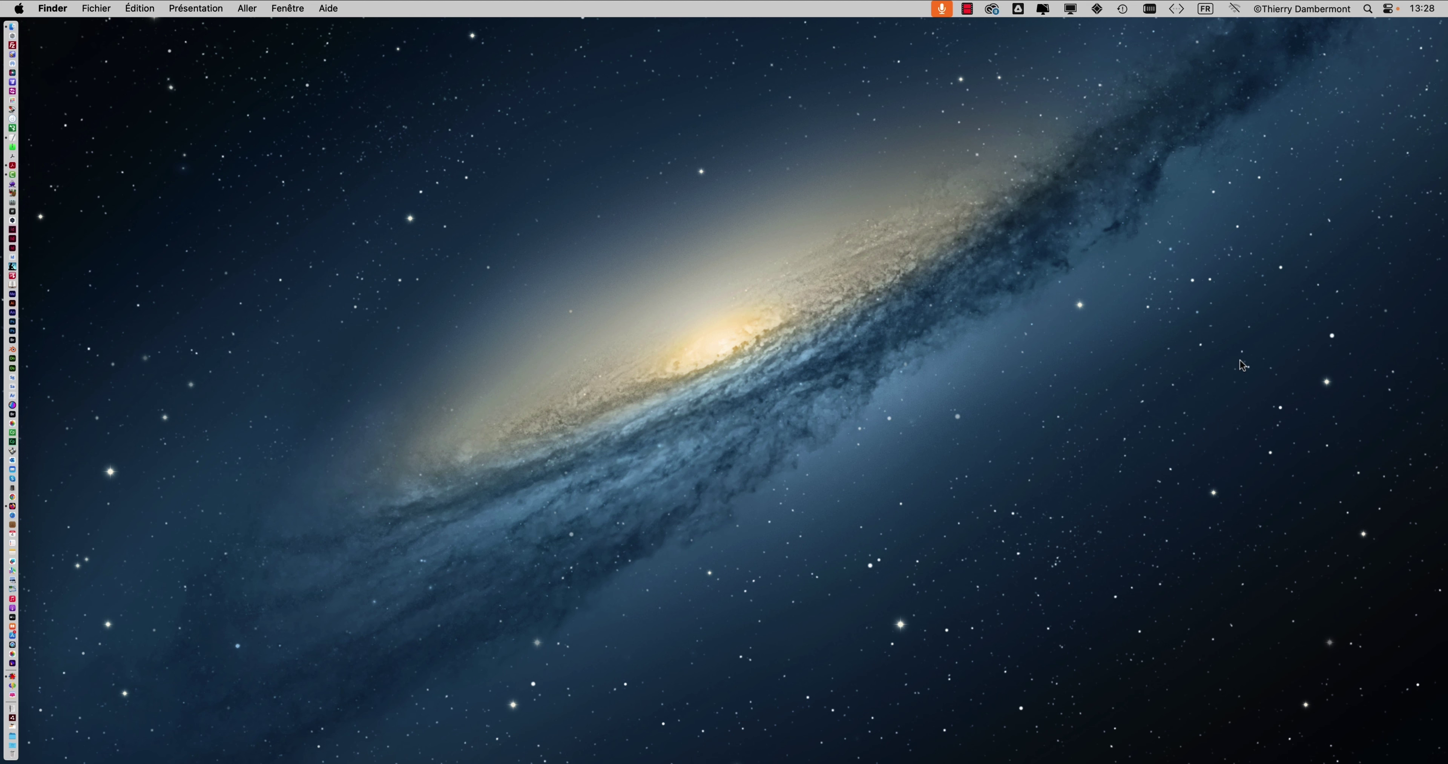
Switch to Firefox, search Bing for "macromedia freehand" in a new tab and open the image results.
key(super+Tab)
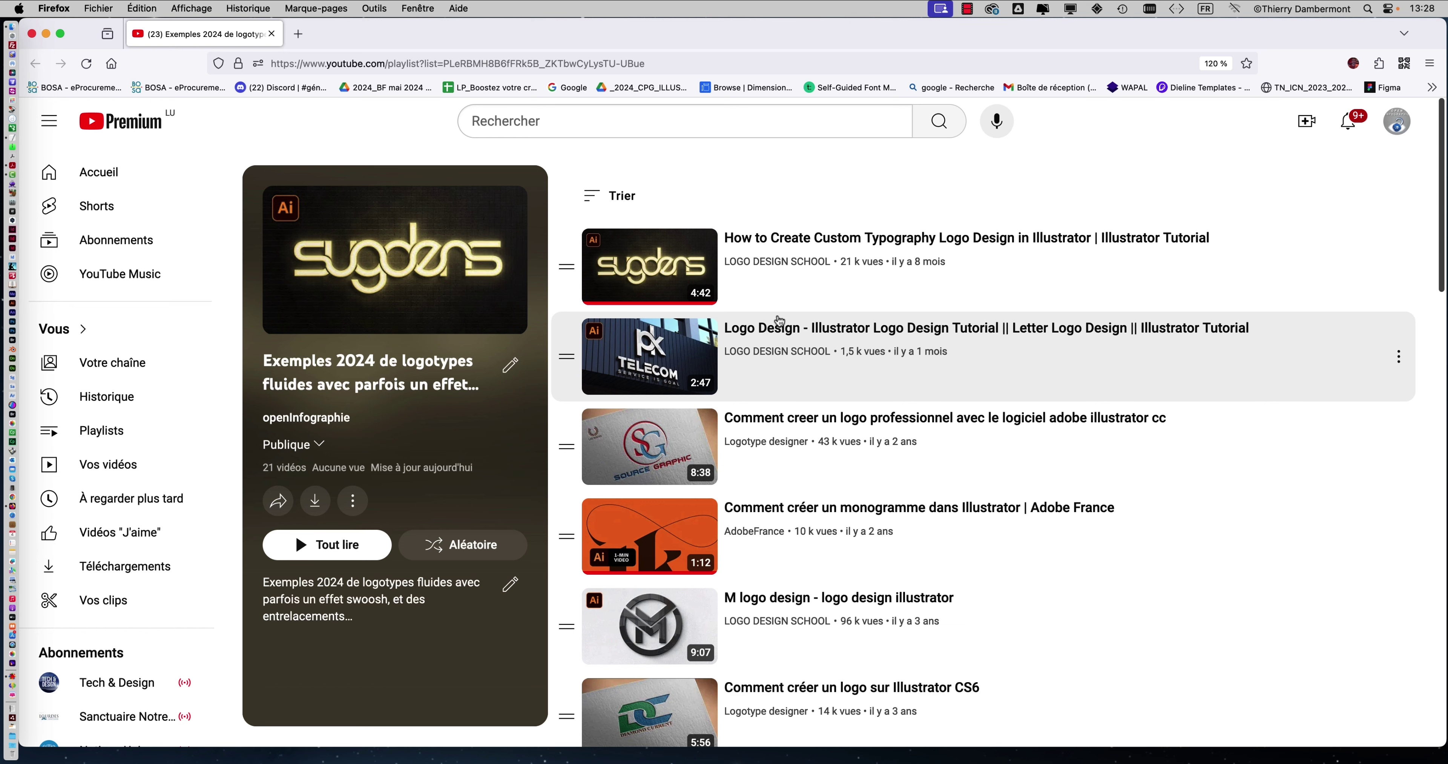
click(305, 34)
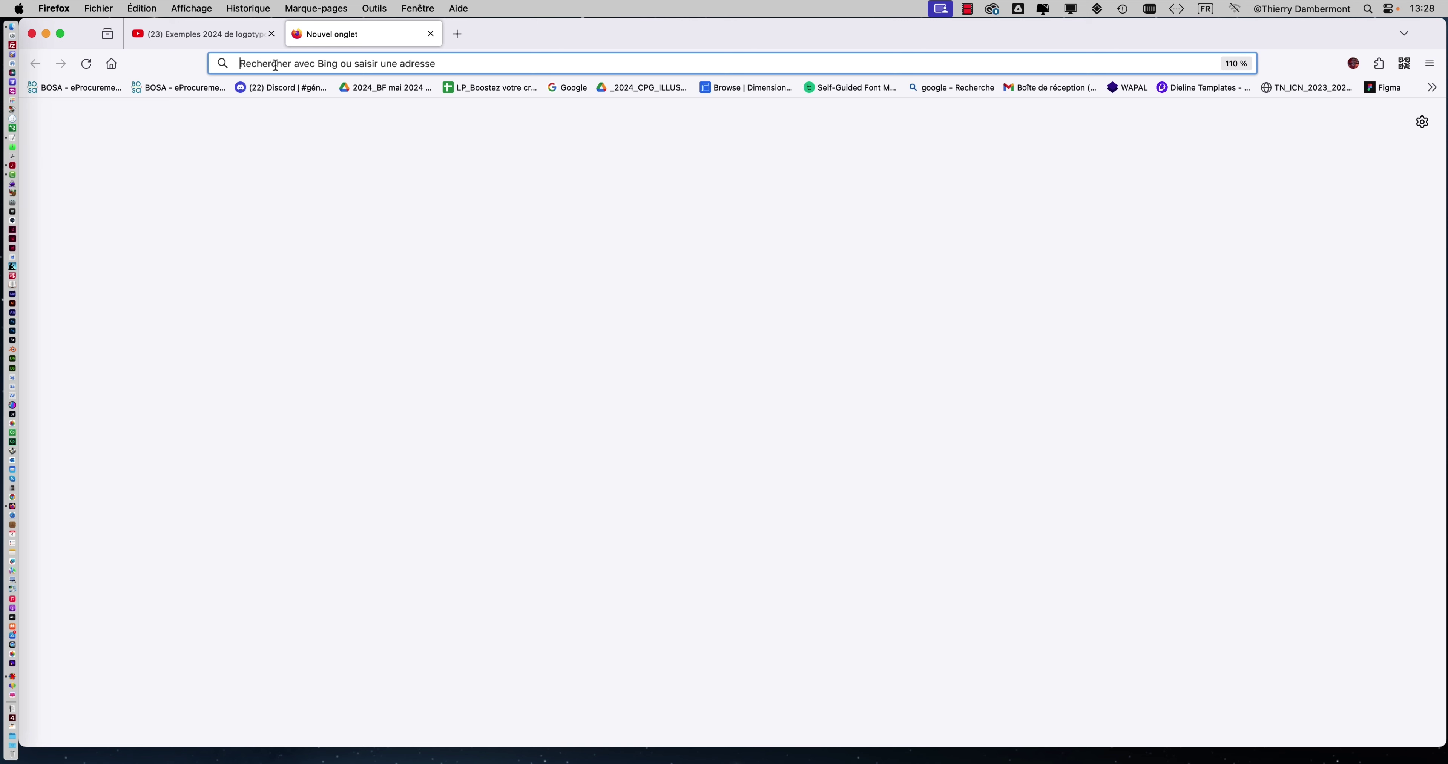
text(macr)
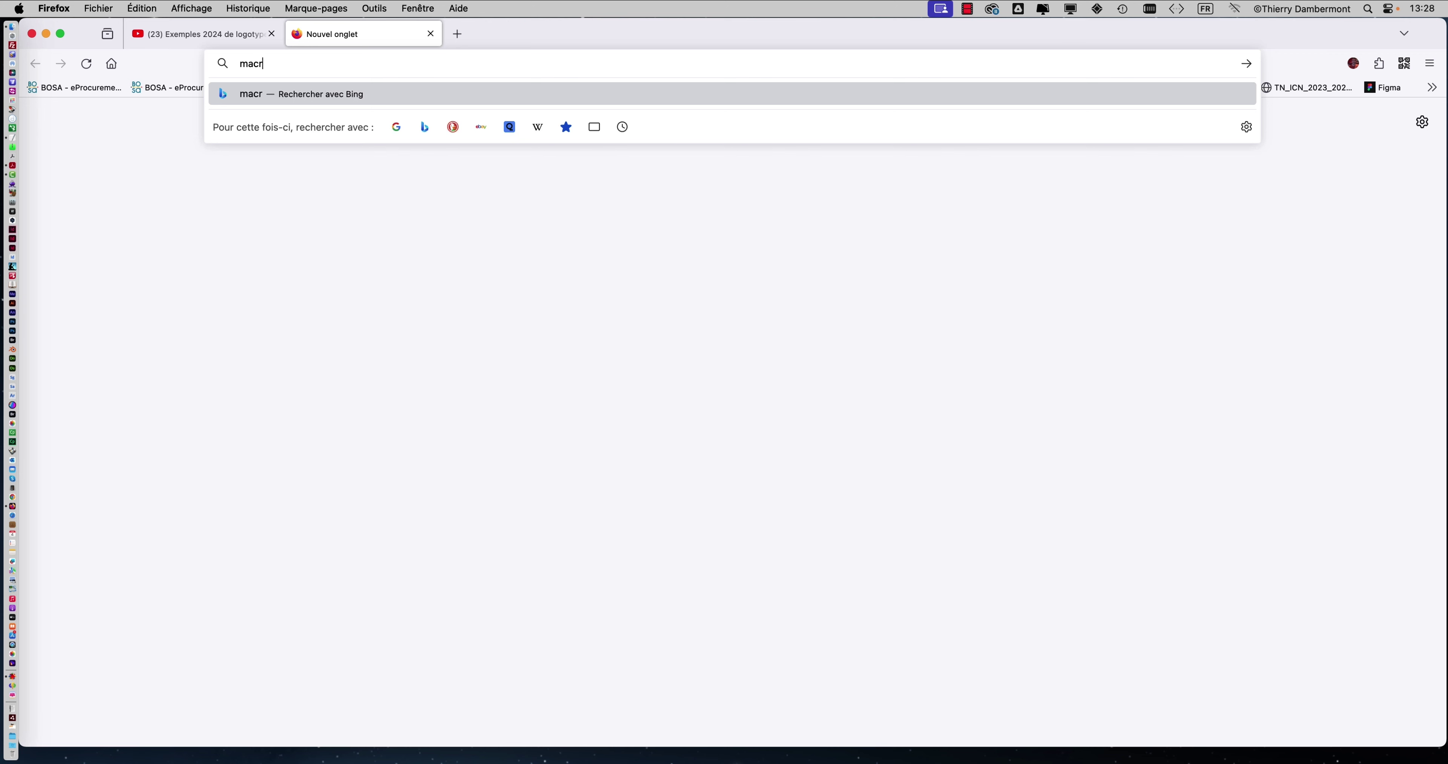
text(omedia freehand)
key(Return)
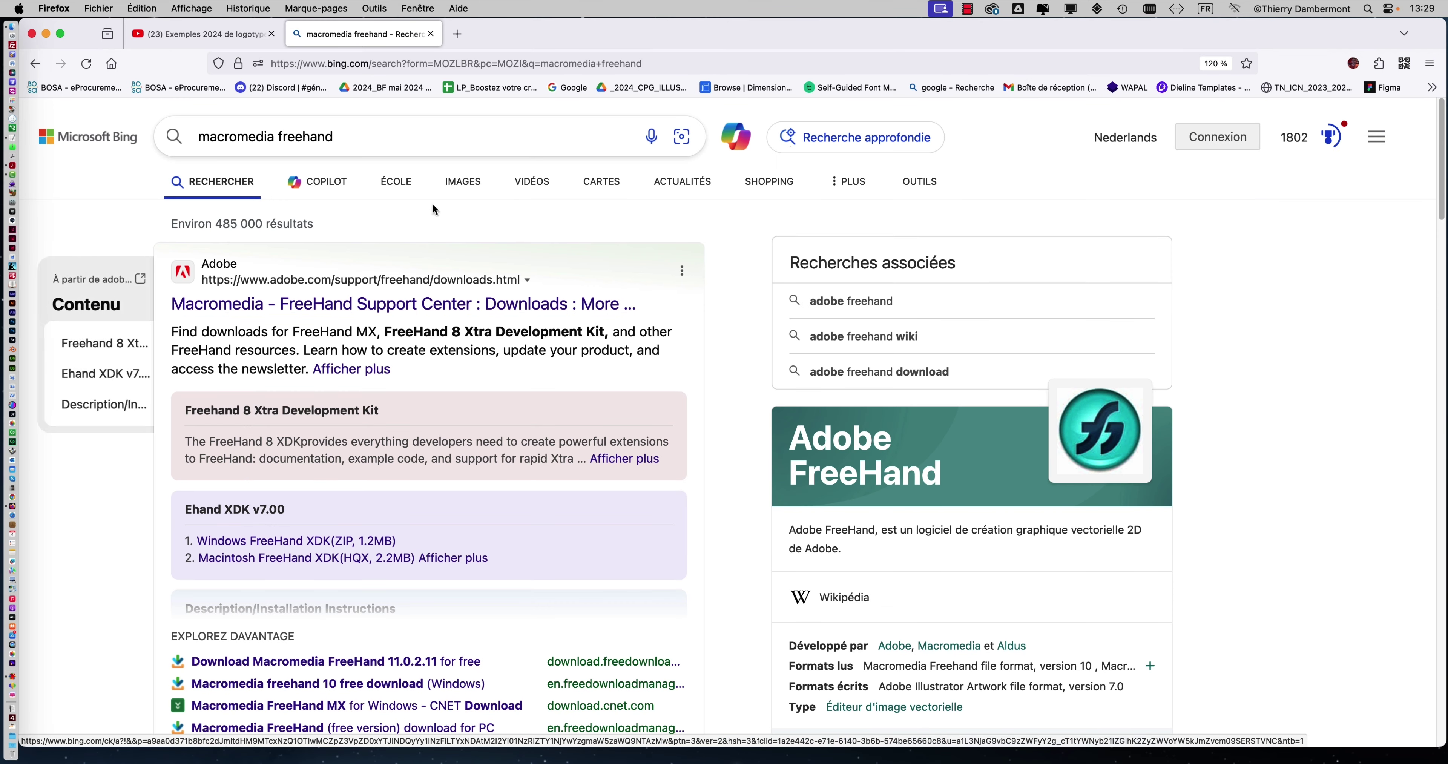
click(469, 181)
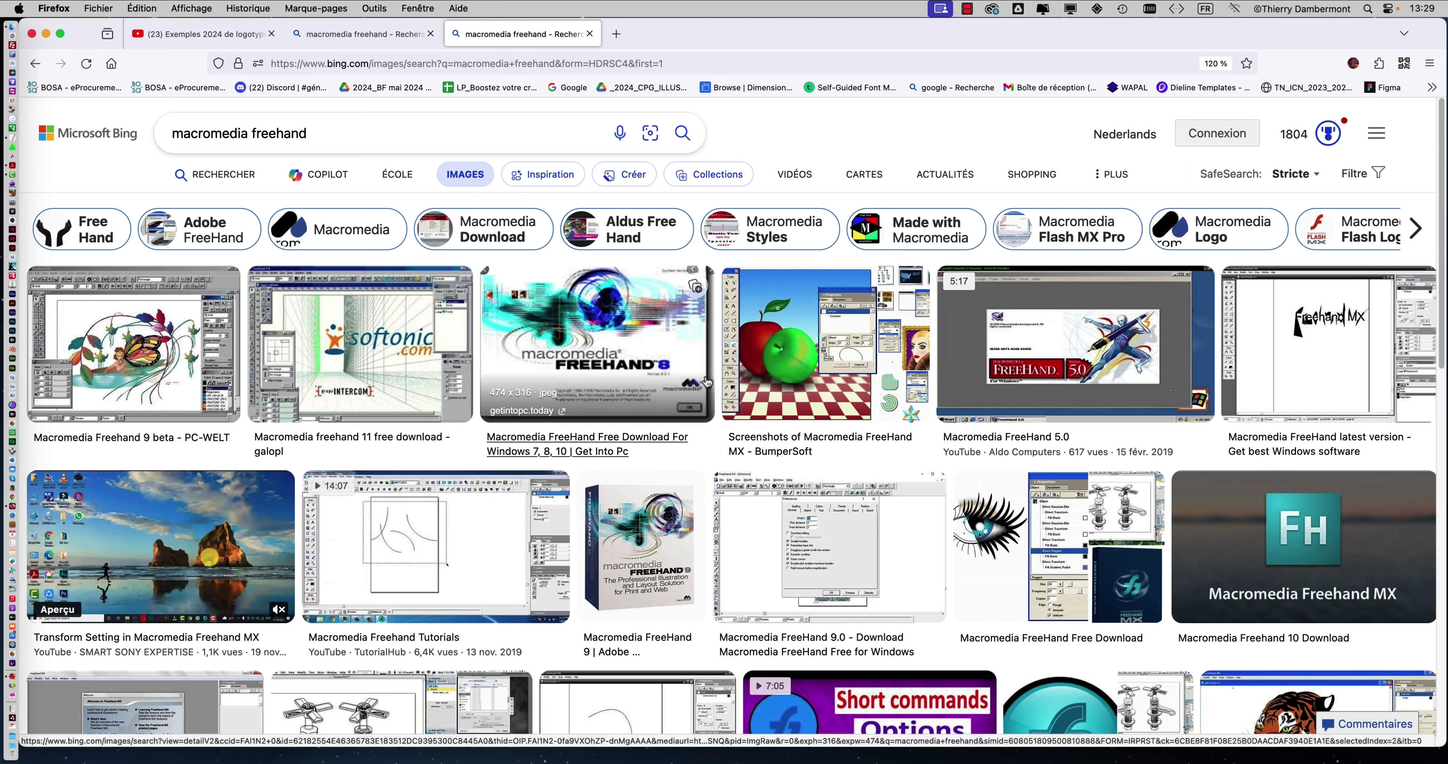
Look through the Bing image results for screenshots, splash screens and boxes of the Macromedia FreeHand versions.
scroll(715, 374, down, 3)
scroll(715, 382, down, 9)
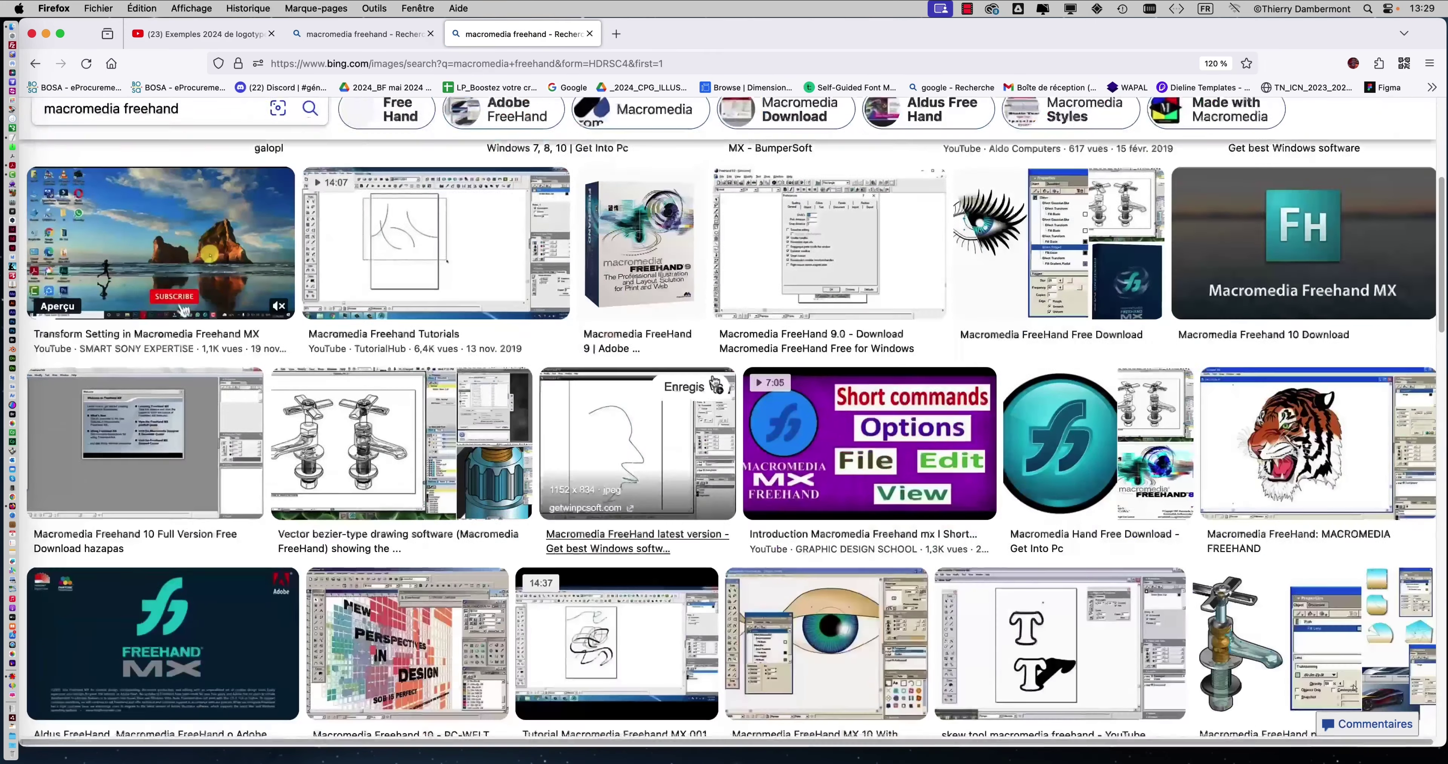
scroll(714, 382, down, 5)
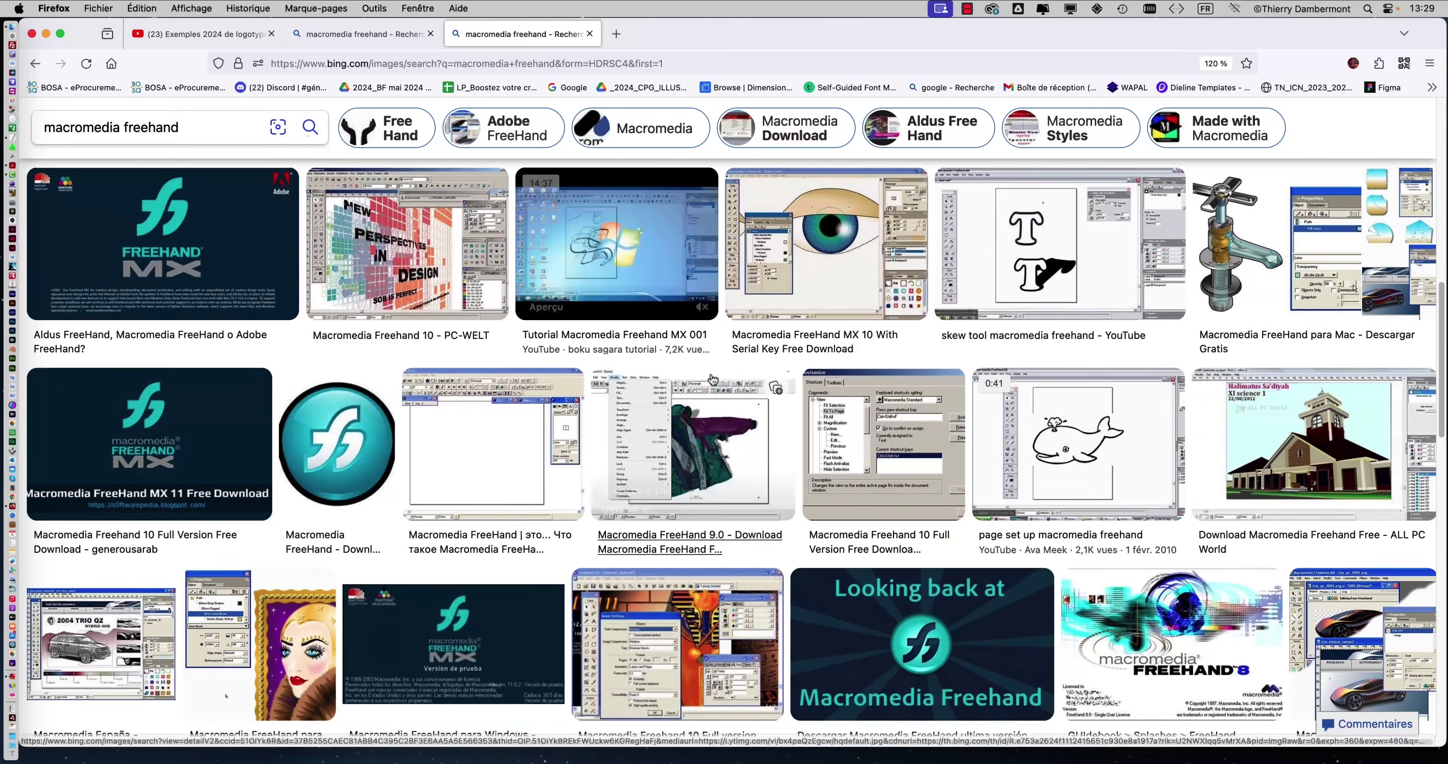
scroll(712, 380, down, 4)
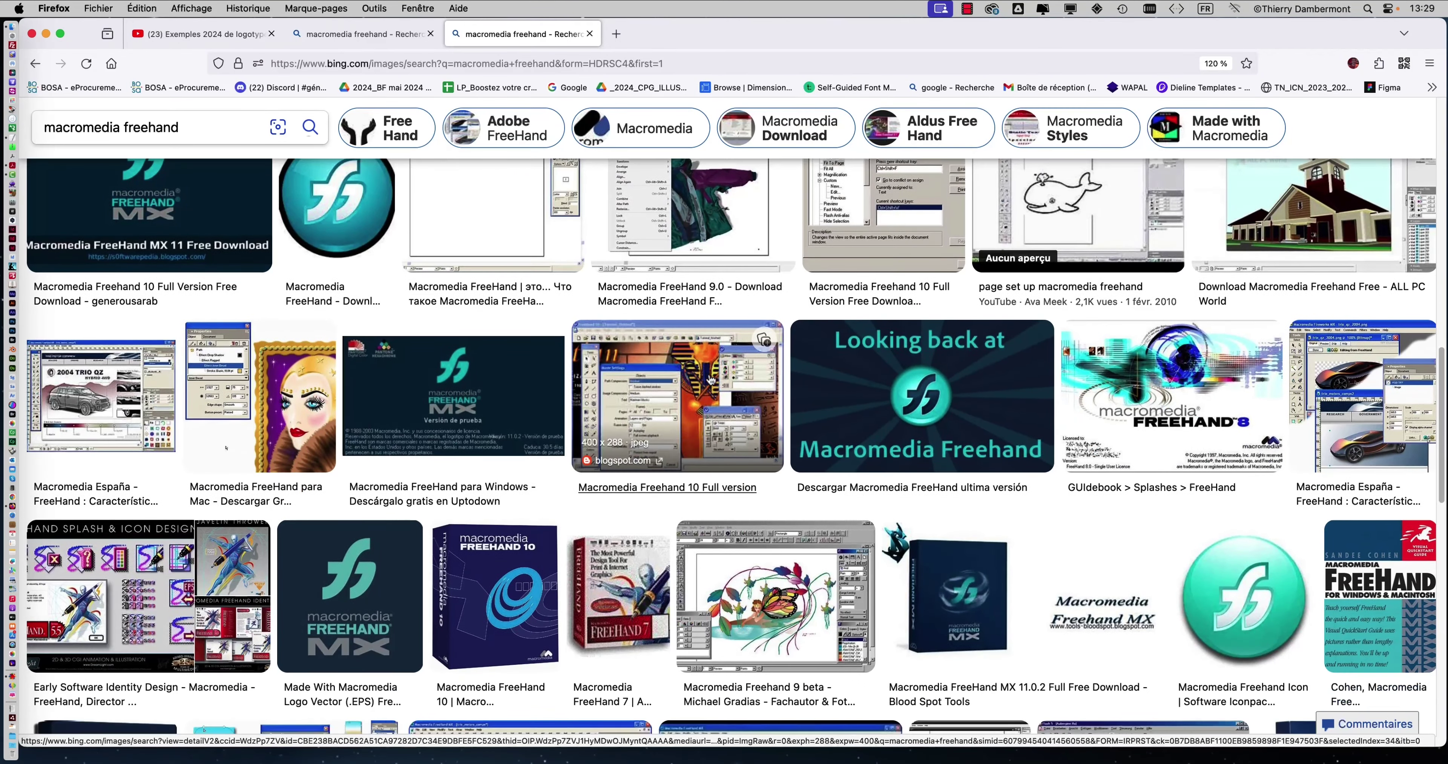
scroll(708, 386, down, 5)
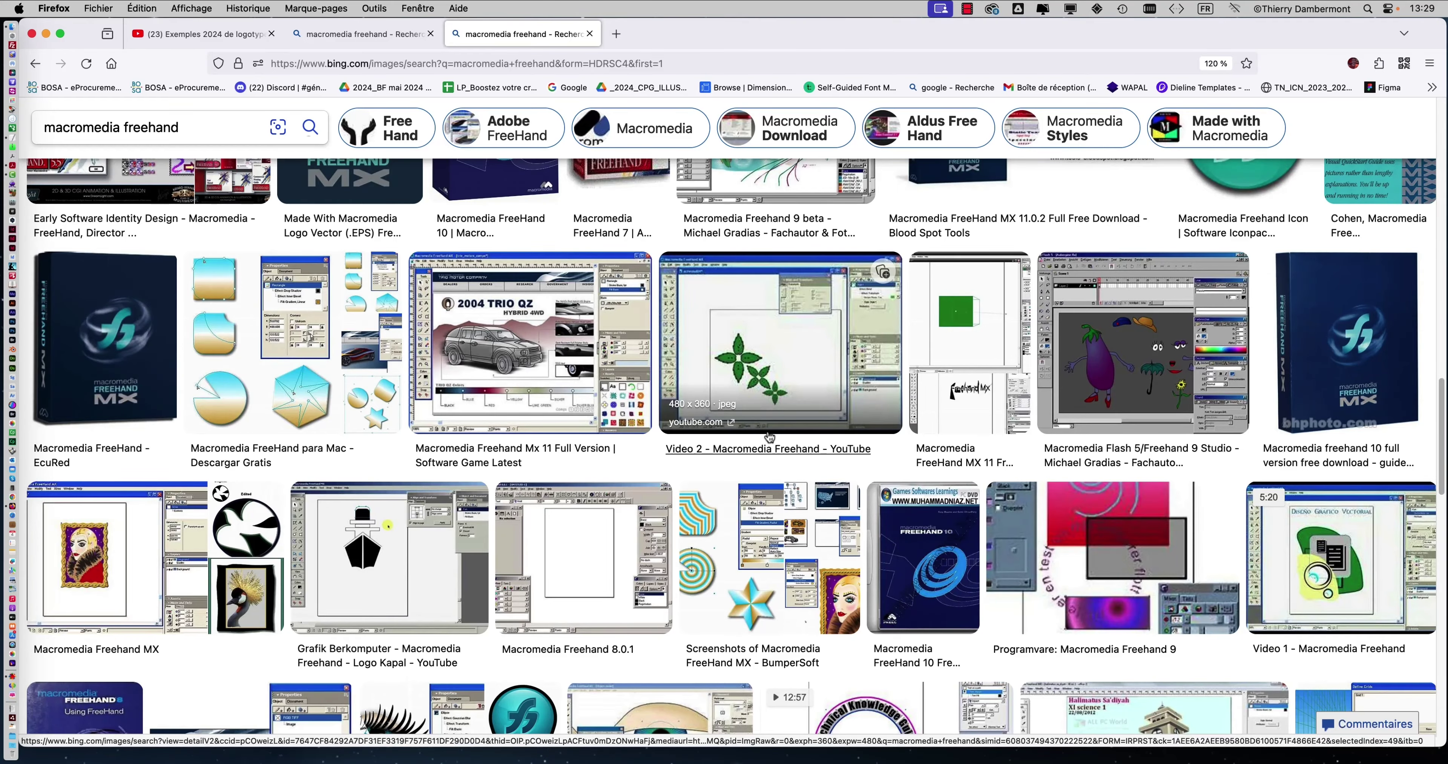
scroll(770, 437, down, 5)
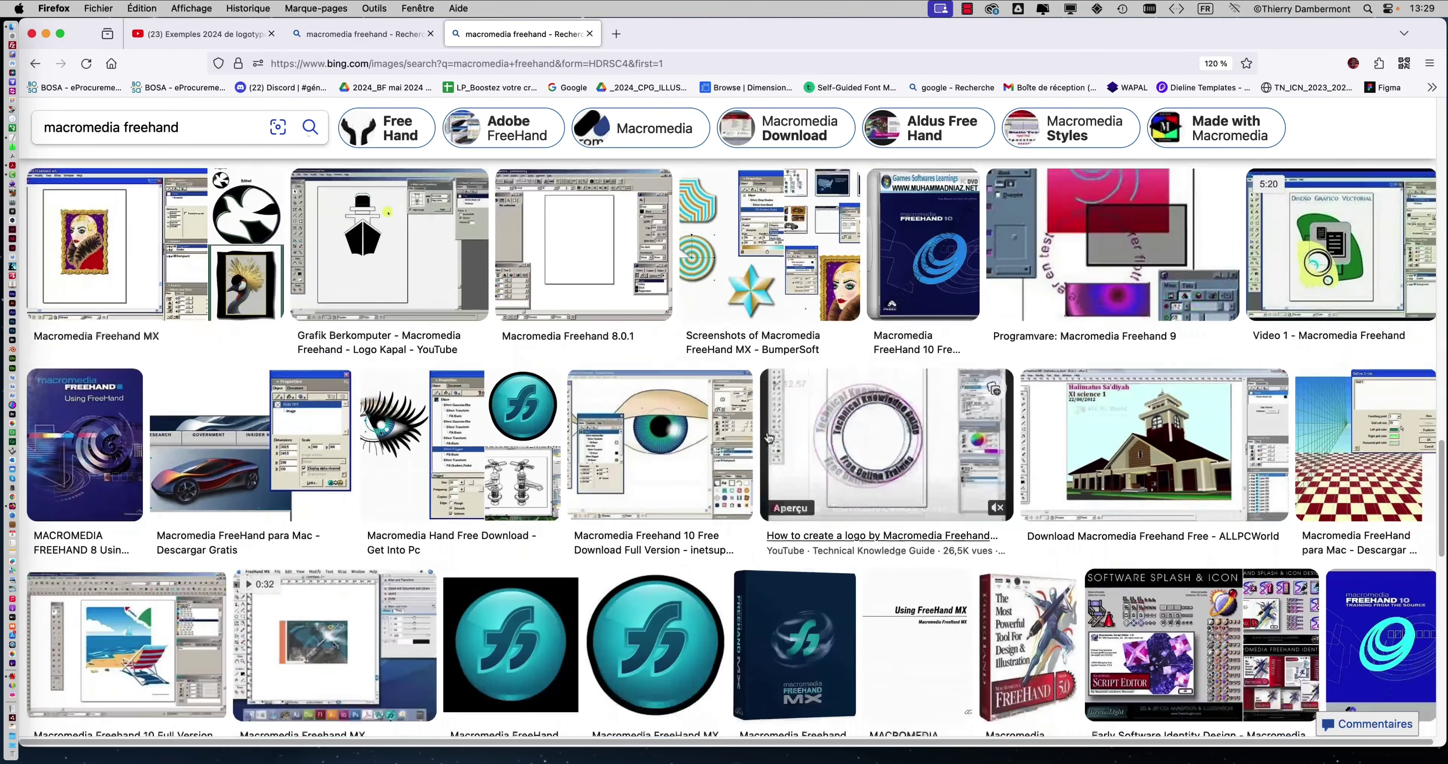
scroll(771, 437, down, 5)
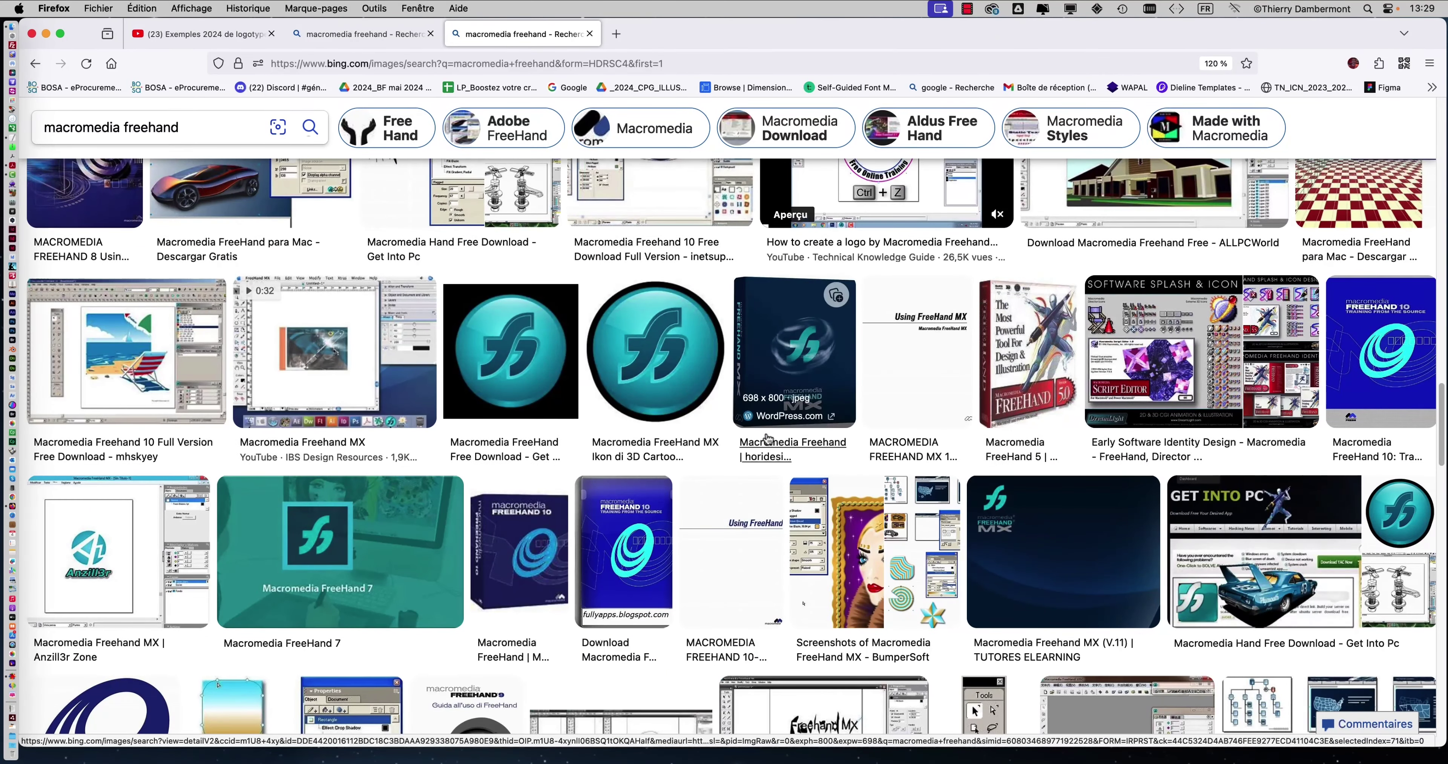
Minimize the Firefox window and switch to Adobe Illustrator 2024.
click(46, 34)
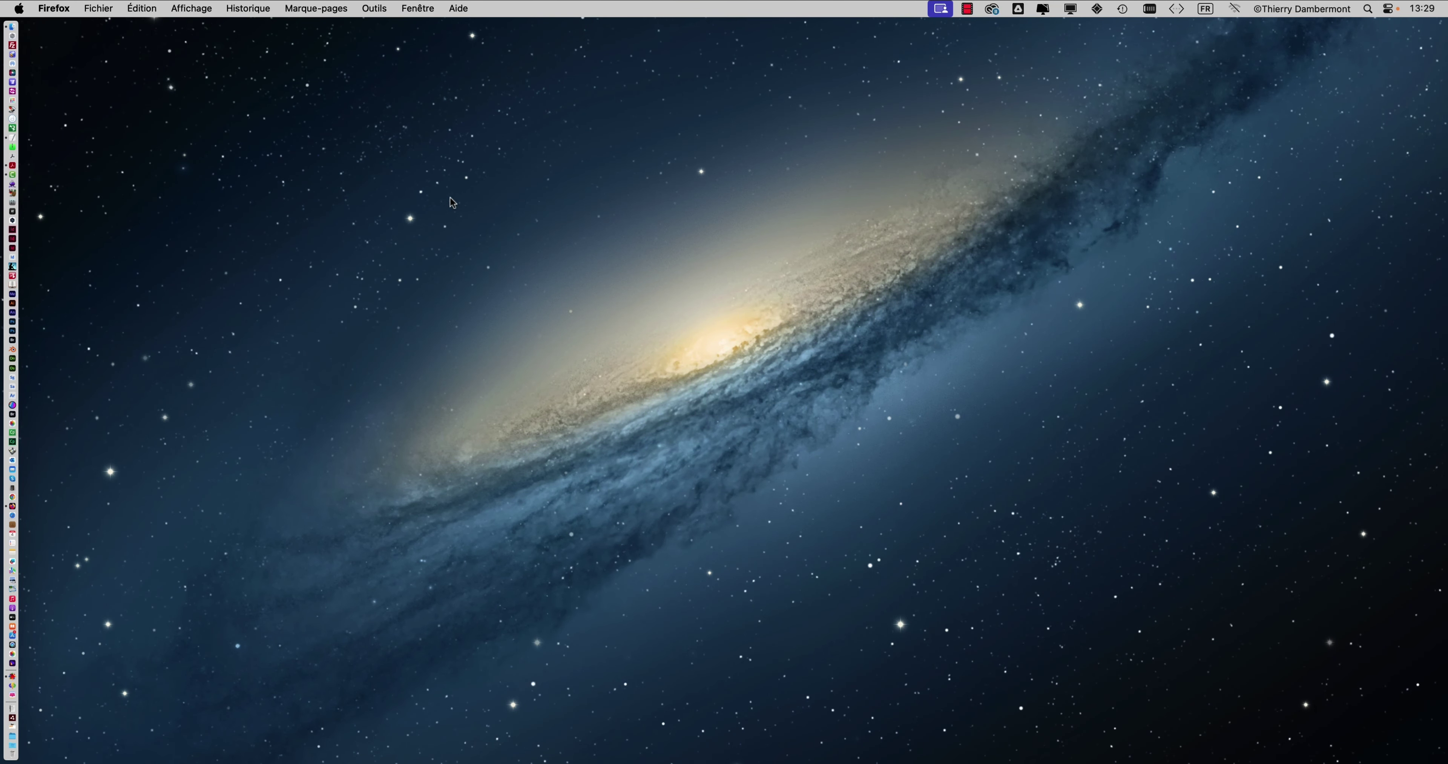
key(super+Tab)
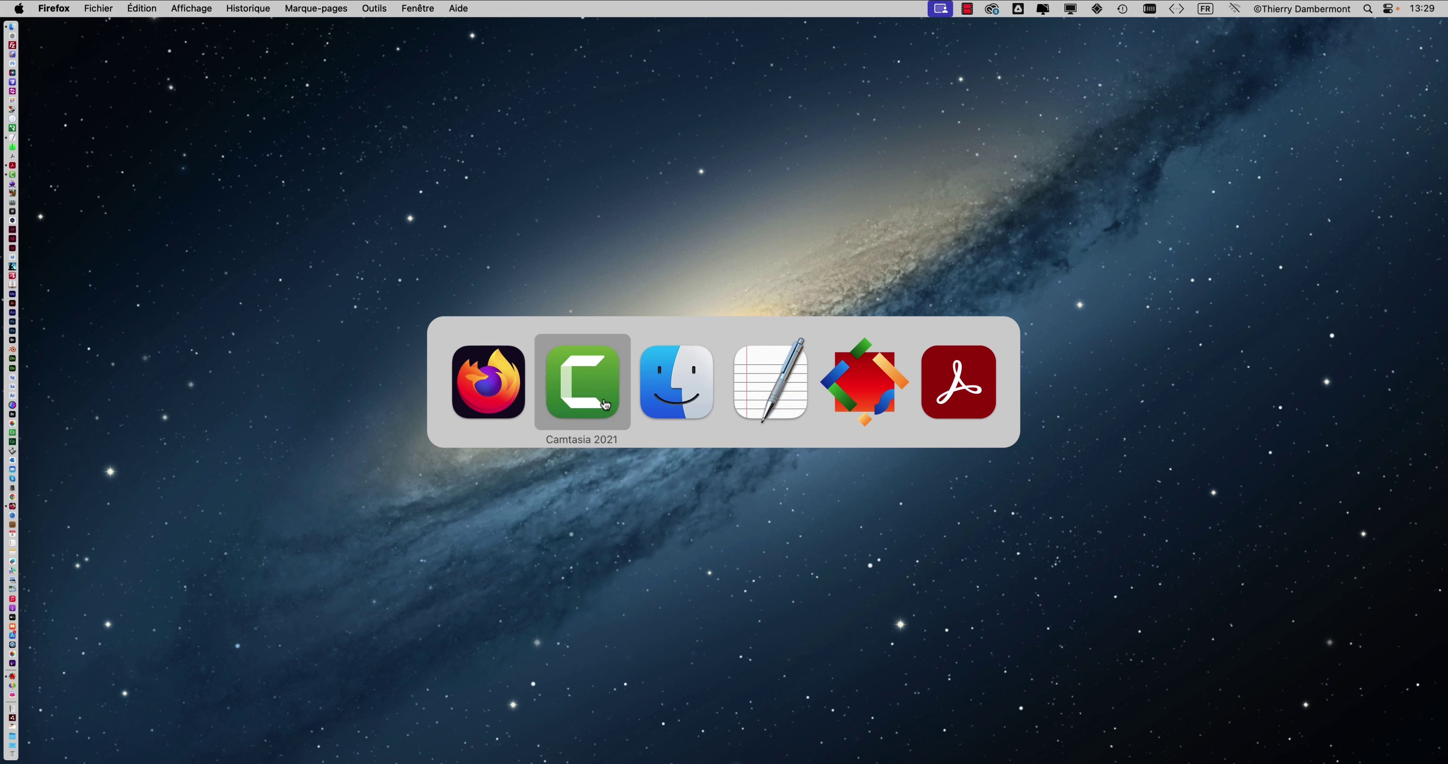
click(15, 308)
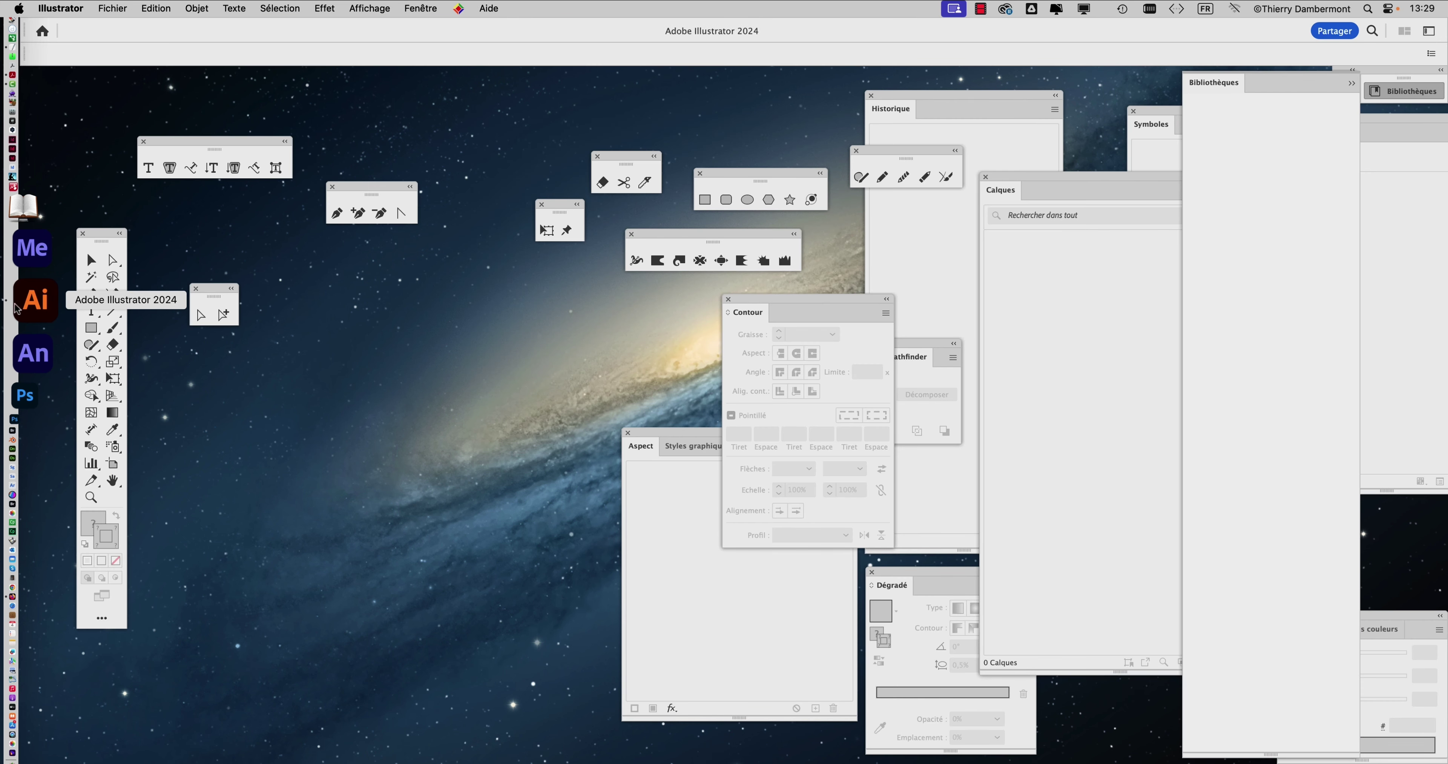
Move the main tools panel to the workspace's upper-left corner and hide all panels except the floating toolbars.
drag(92, 232, 77, 114)
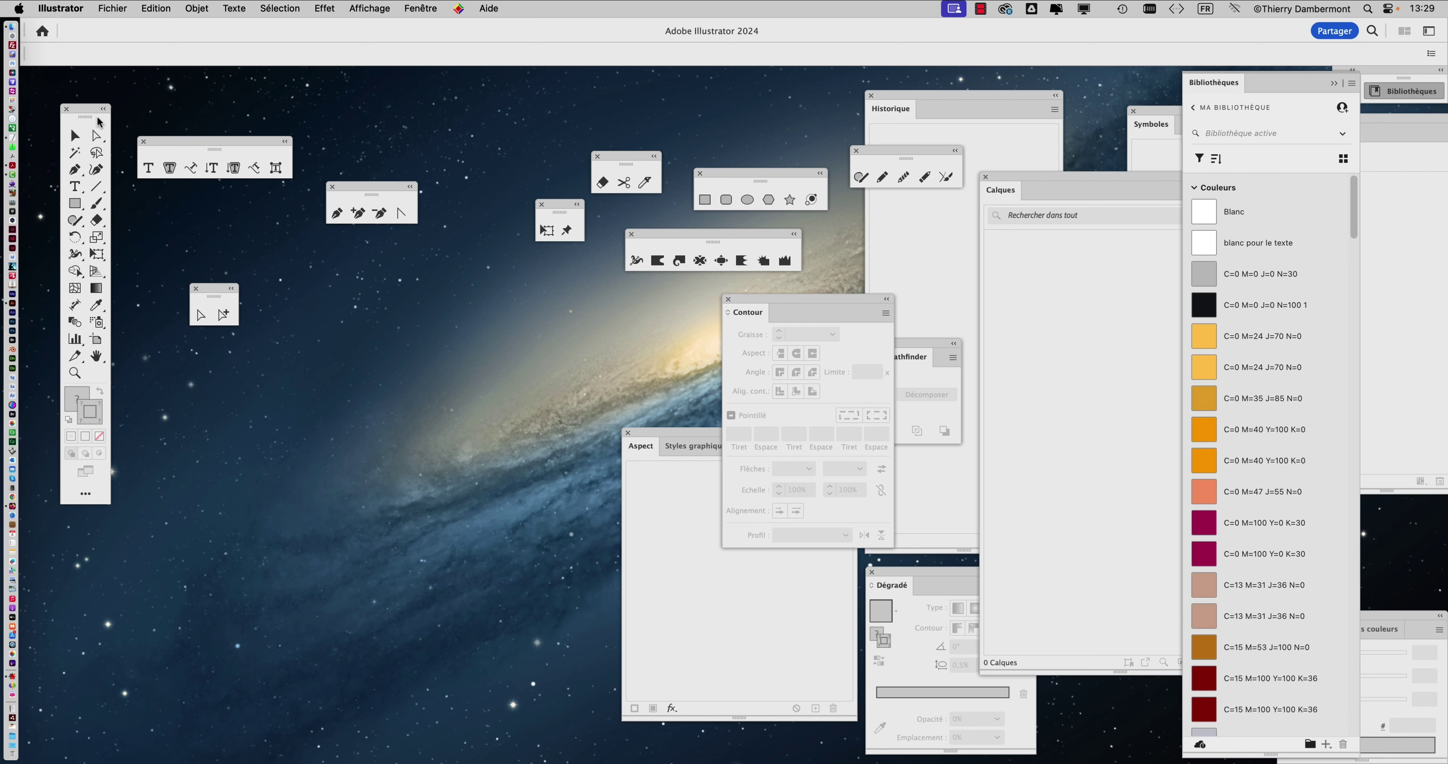
drag(82, 111, 67, 96)
key(shift+Tab)
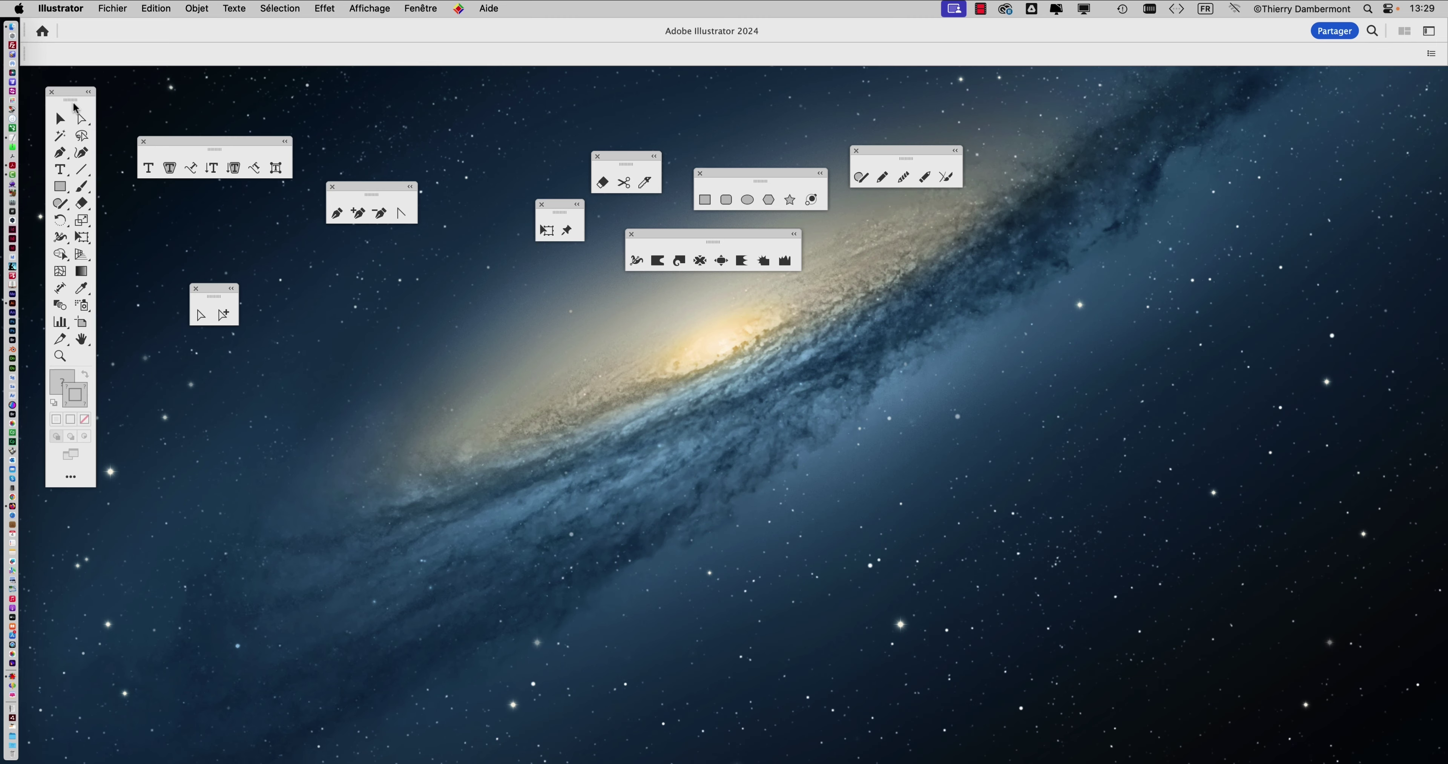